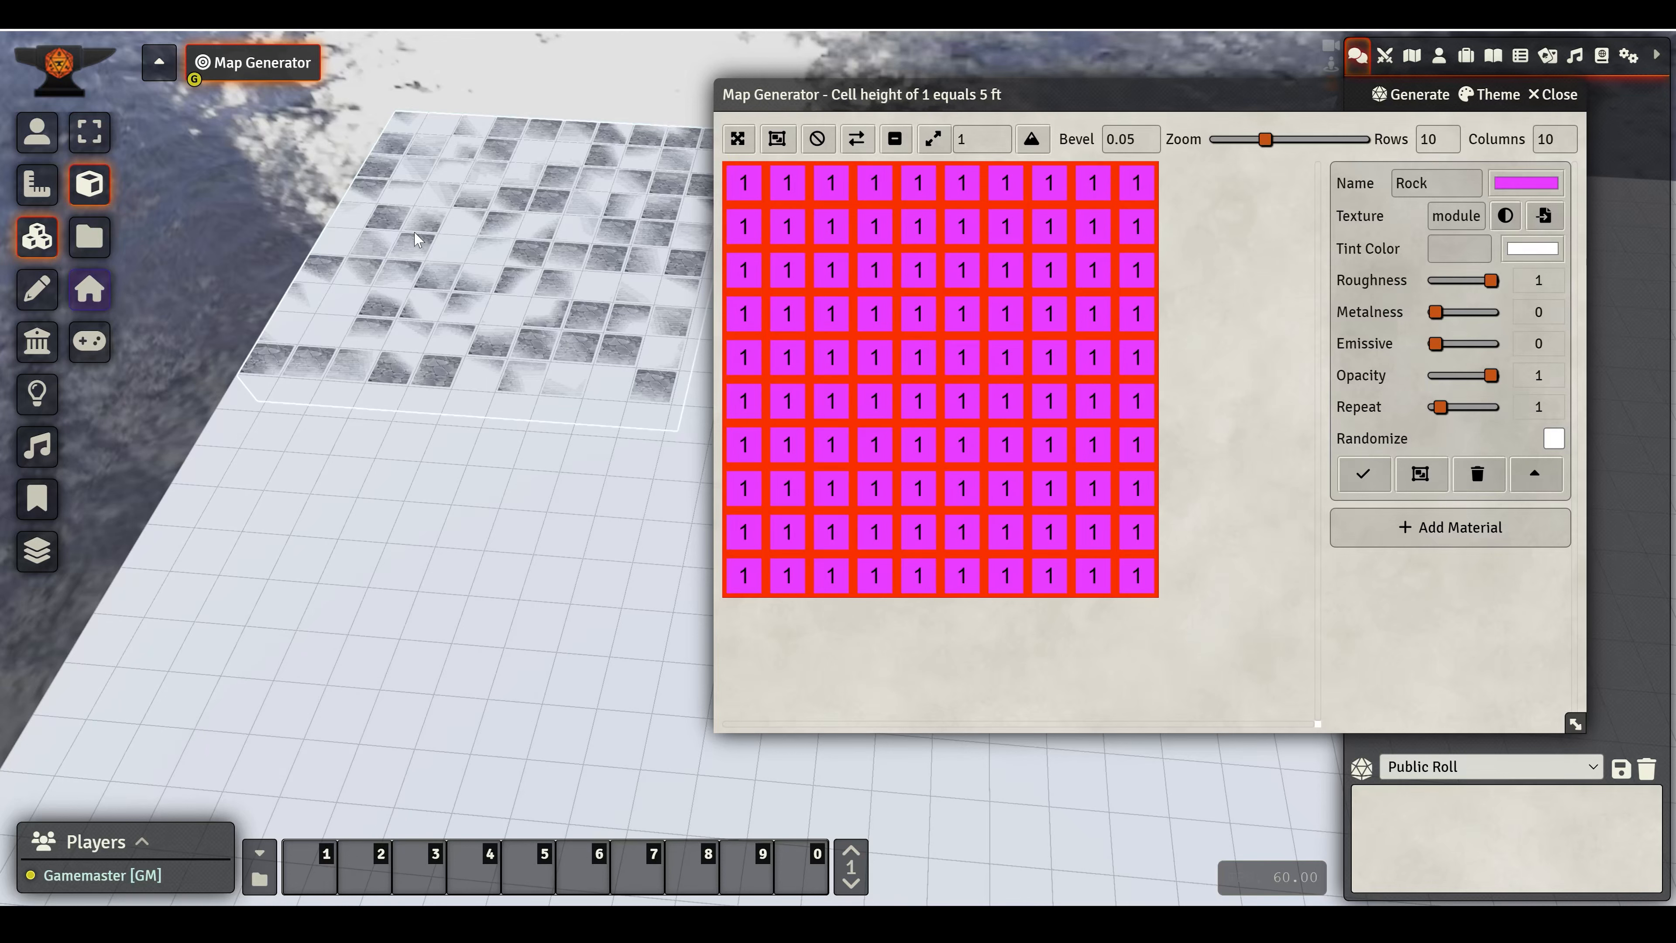
- Open the scene's 3D Canvas configuration, show its advanced settings, review them and save the configuration
right_click(240, 81)
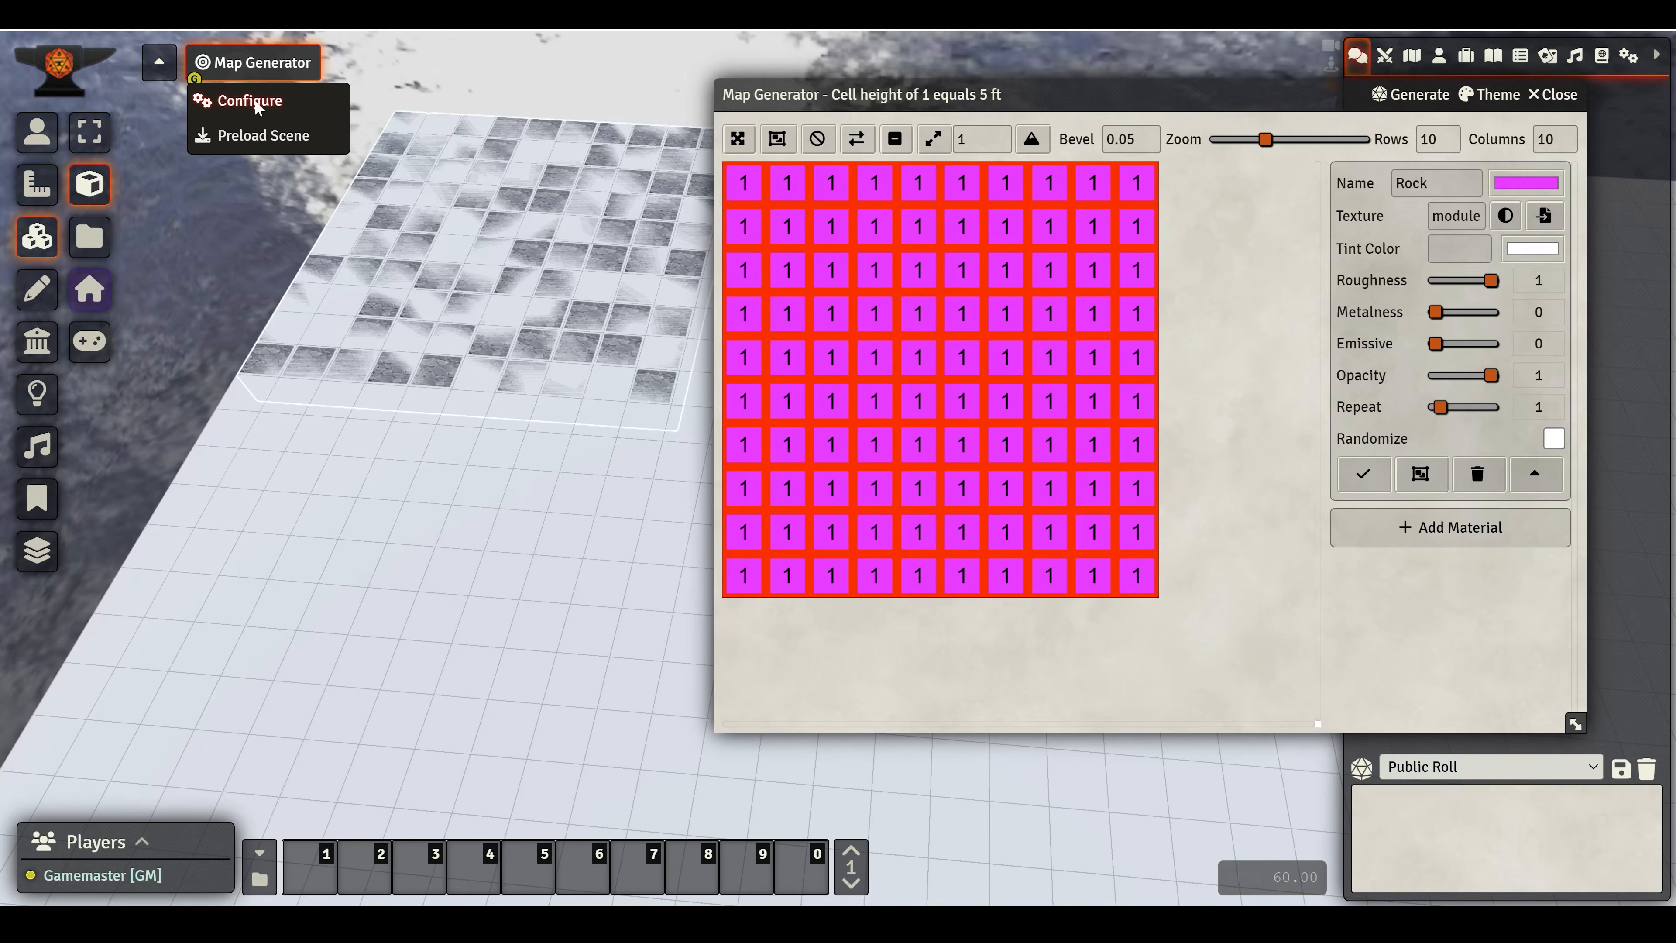
left_click(254, 100)
scroll(643, 618, "down", 1)
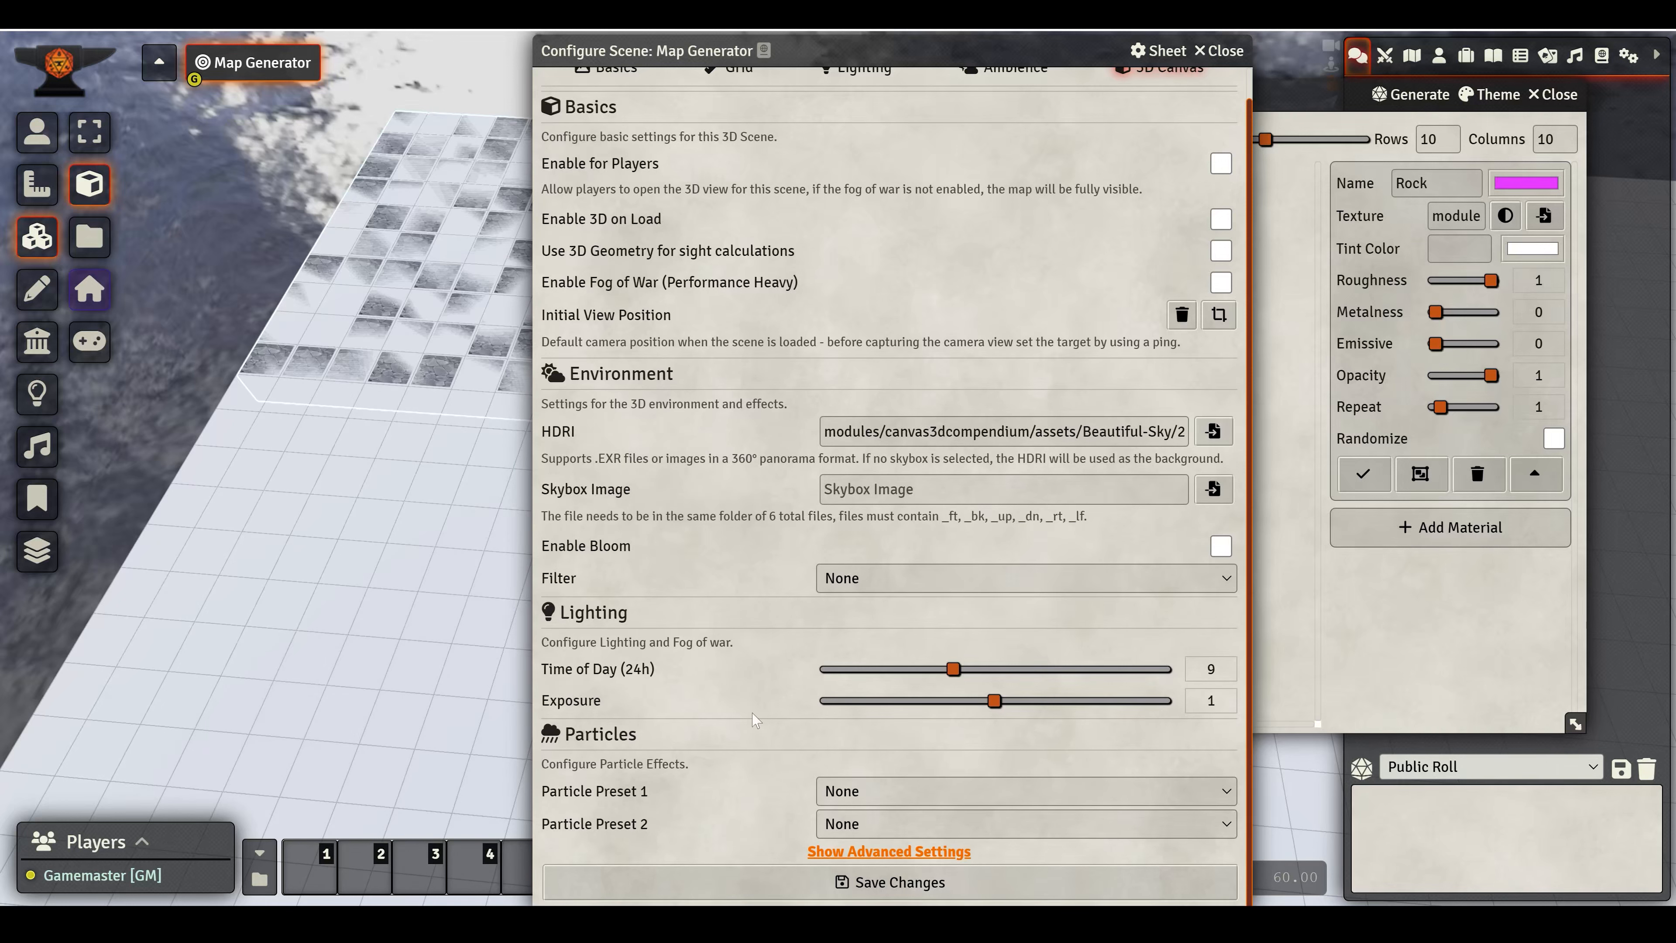
left_click(842, 853)
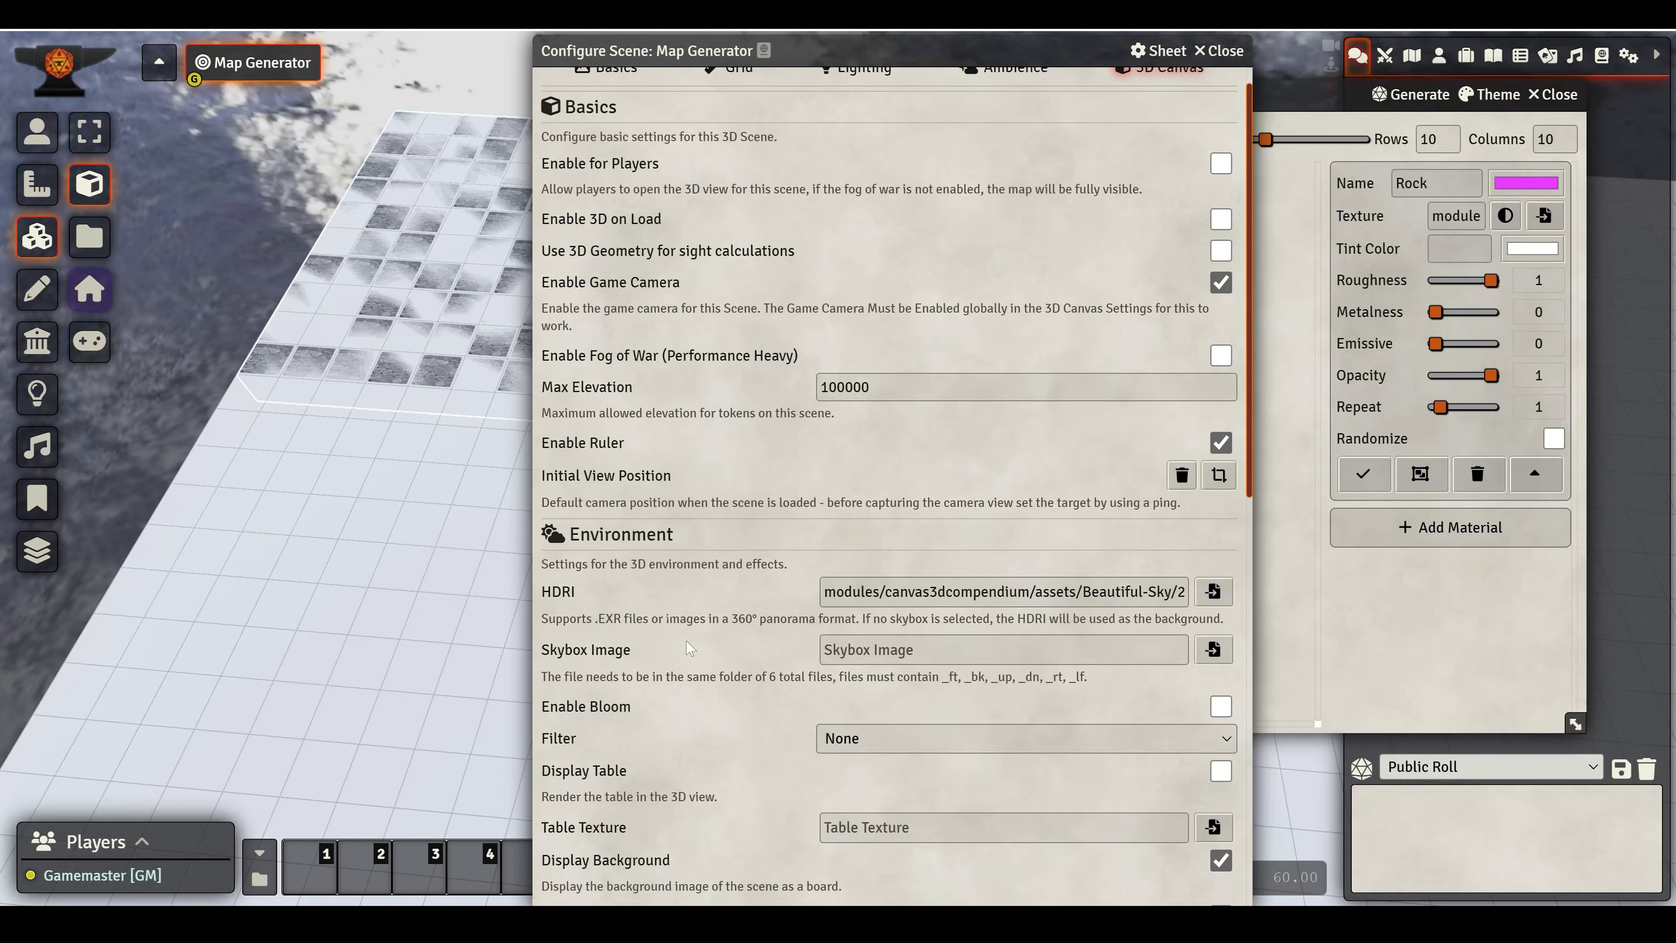
scroll(691, 646, "down", 3)
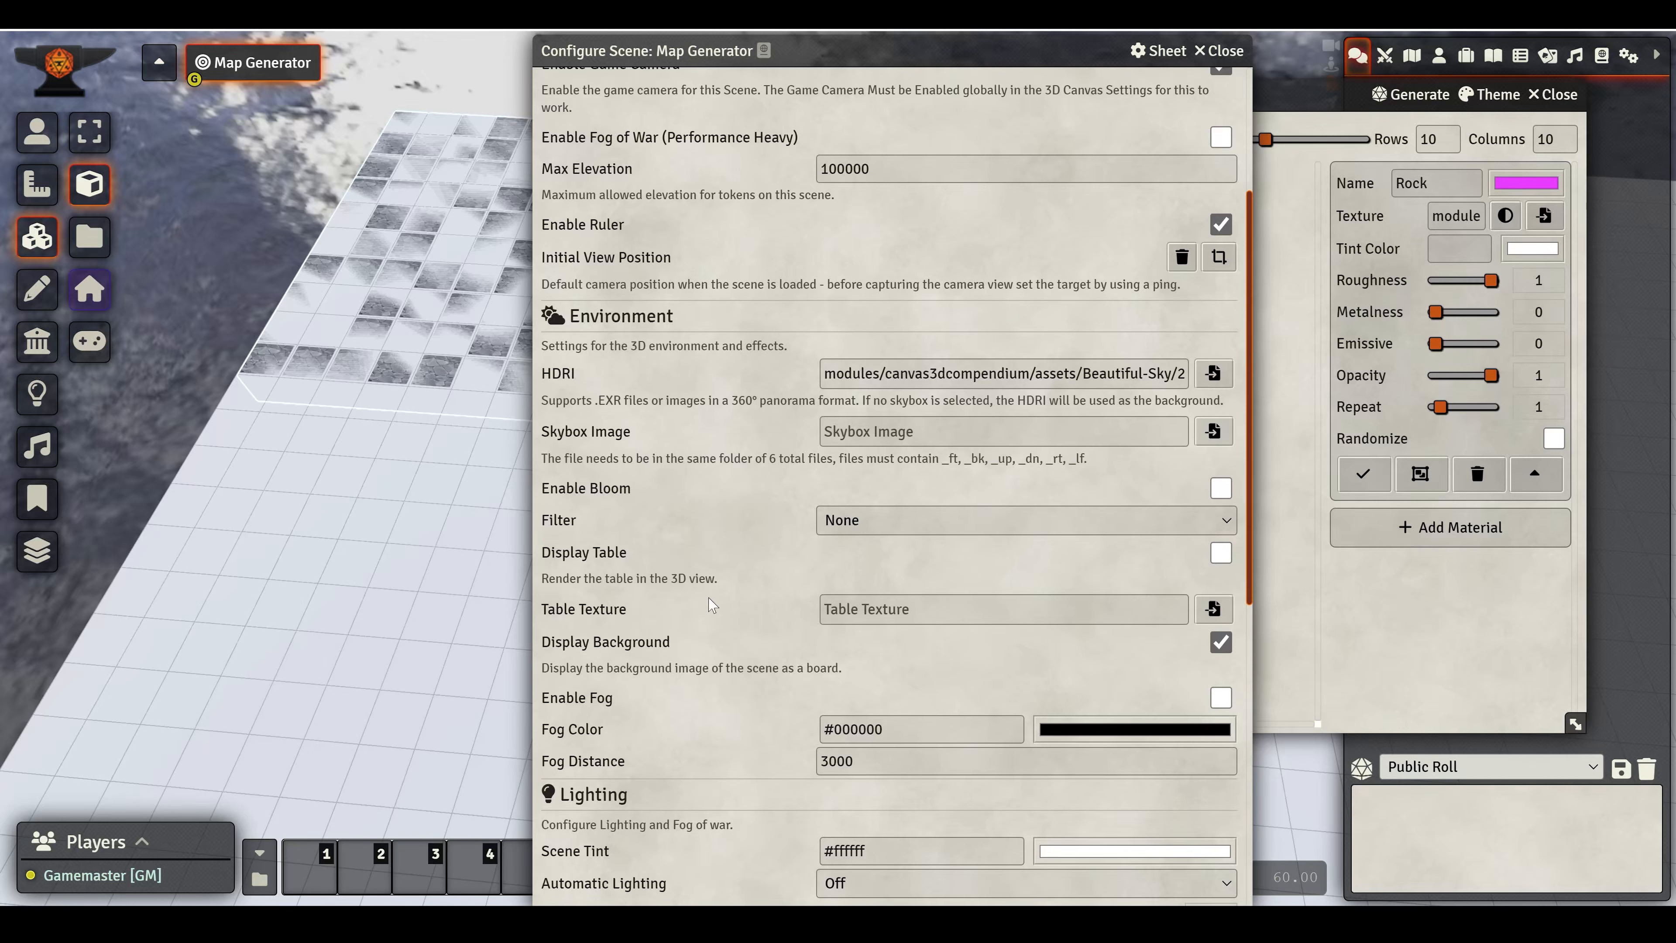
scroll(785, 614, "down", 2)
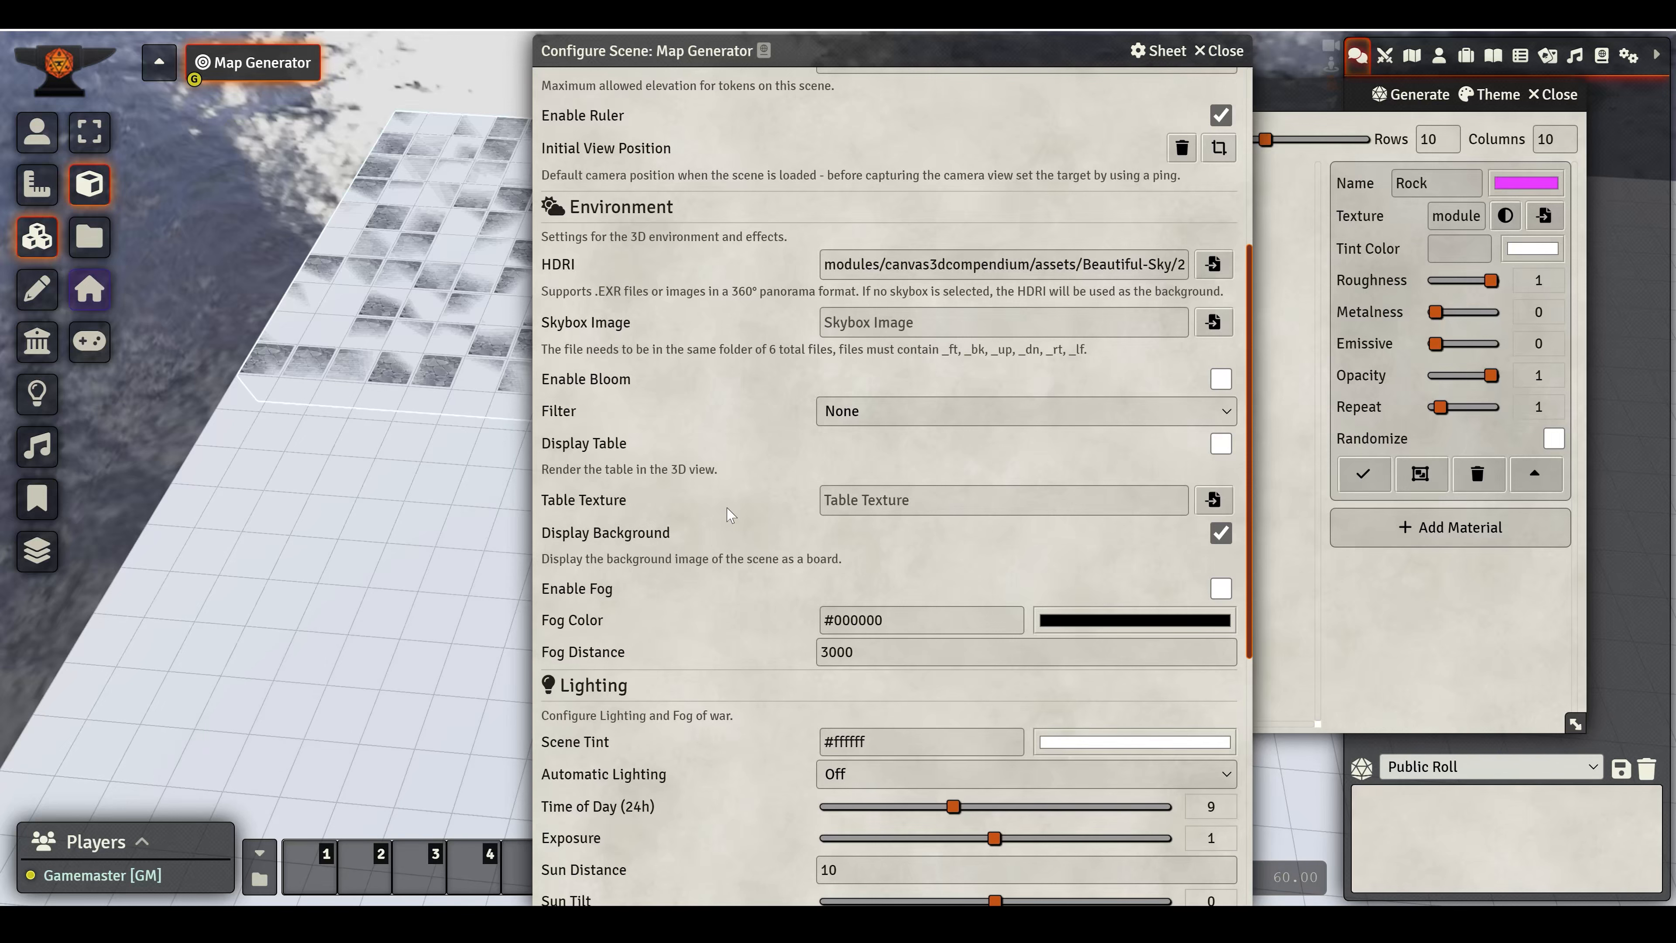
scroll(730, 528, "down", 8)
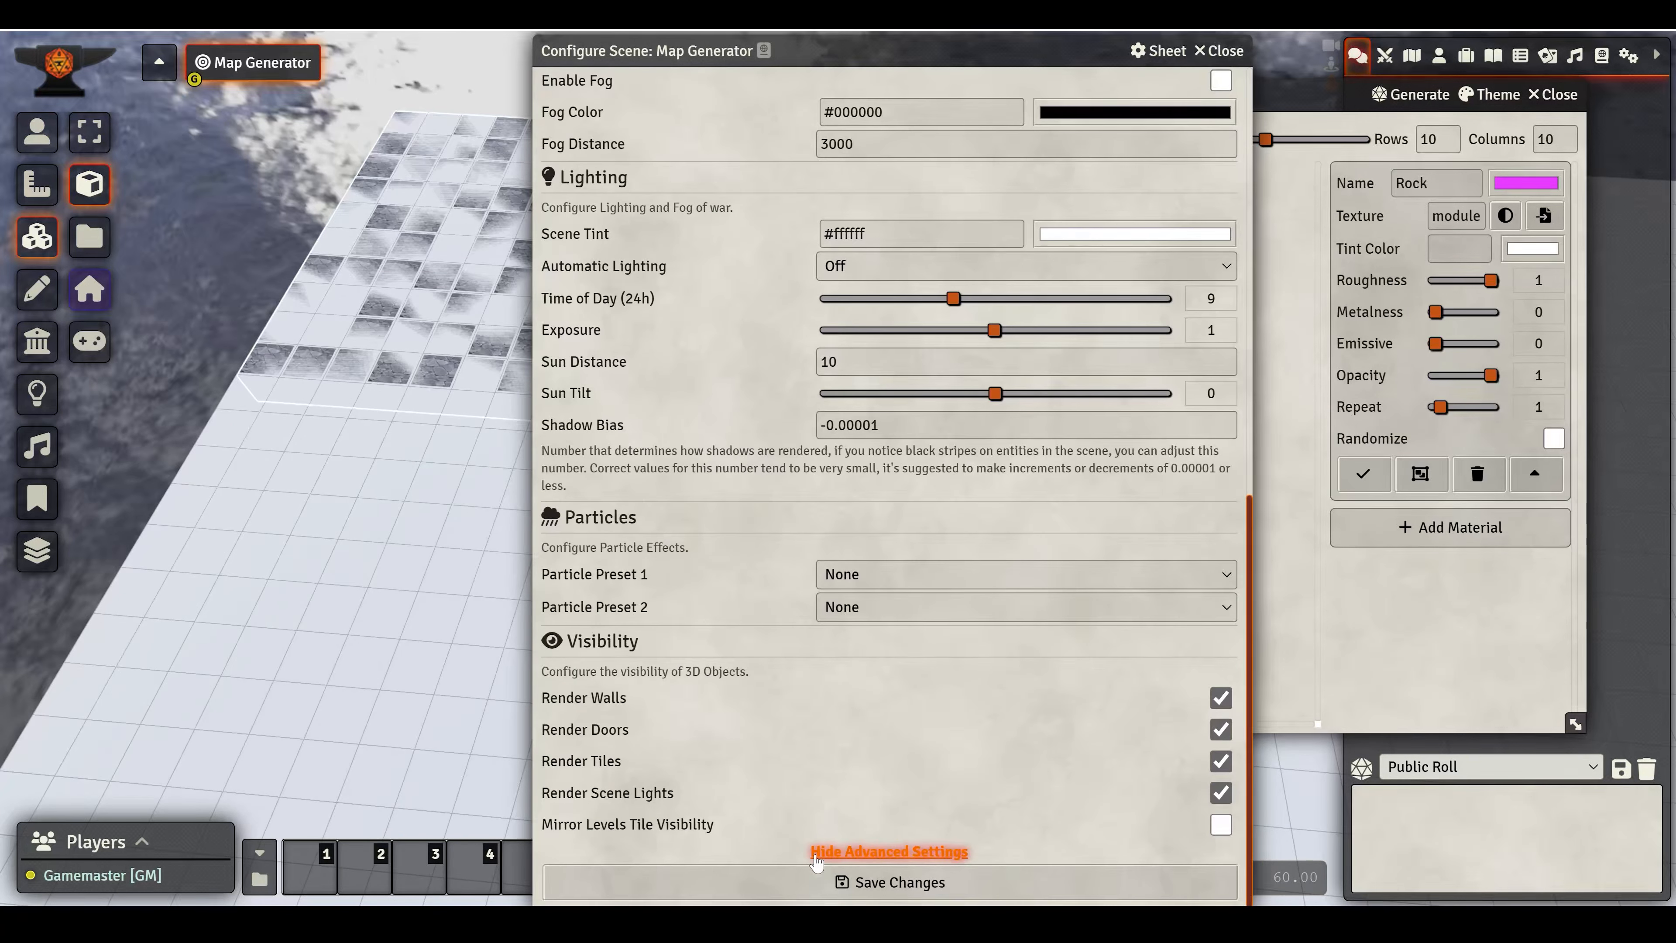
left_click(884, 871)
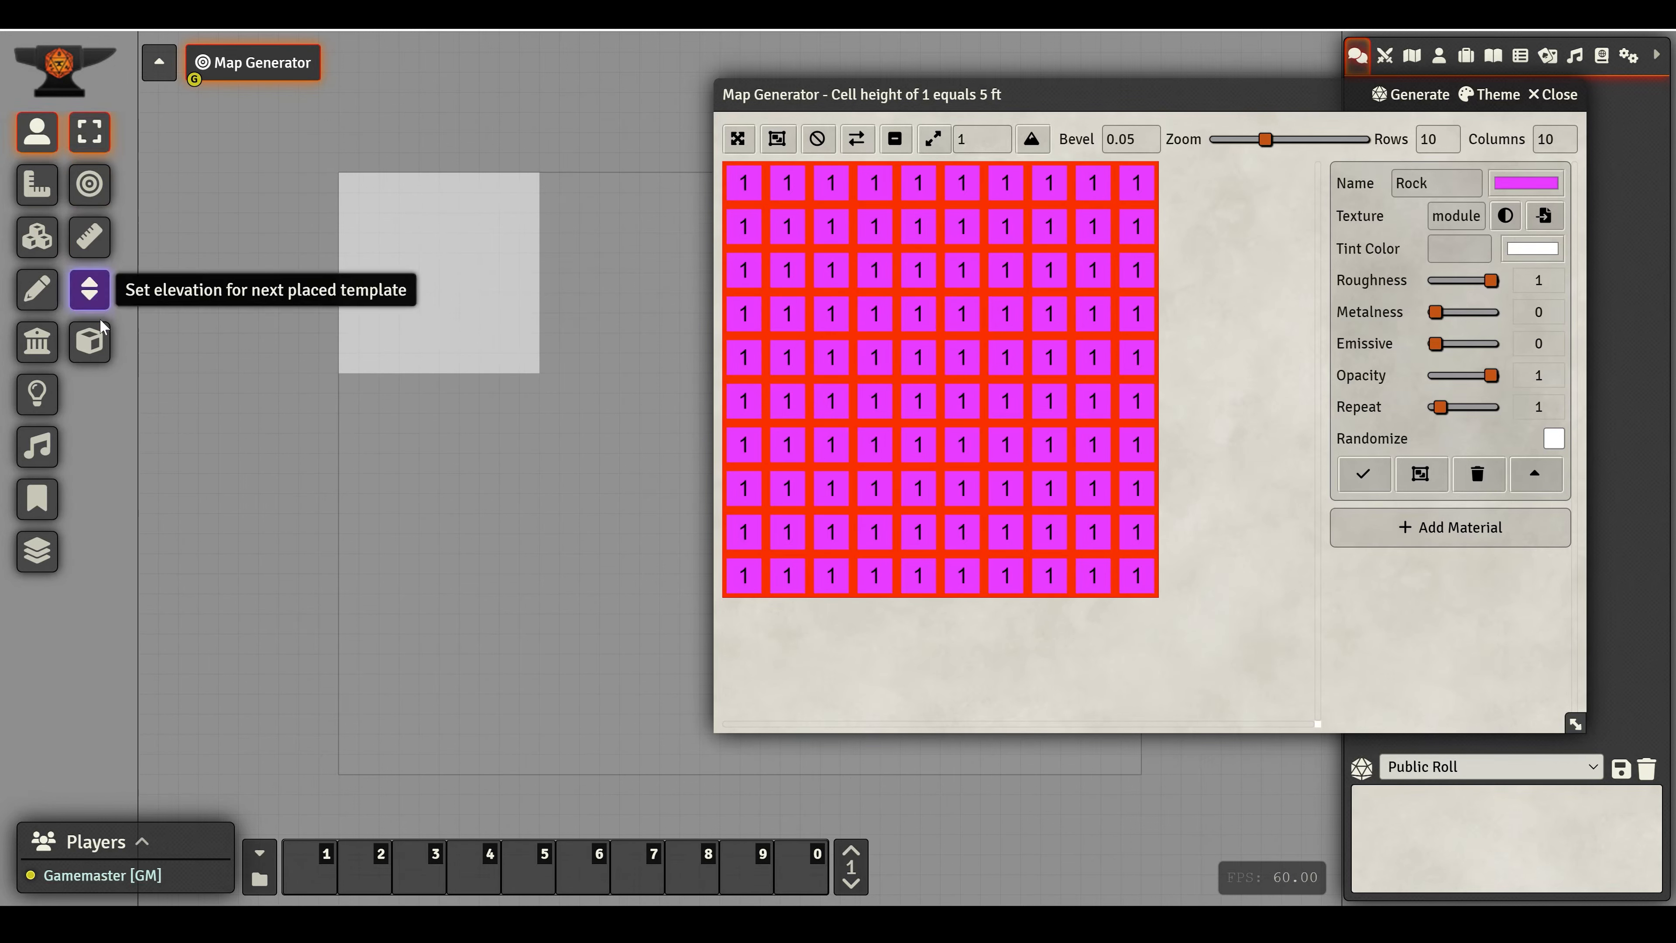
- Switch the scene to the 3D view and reposition the Map Generator window beside the model
left_click(87, 356)
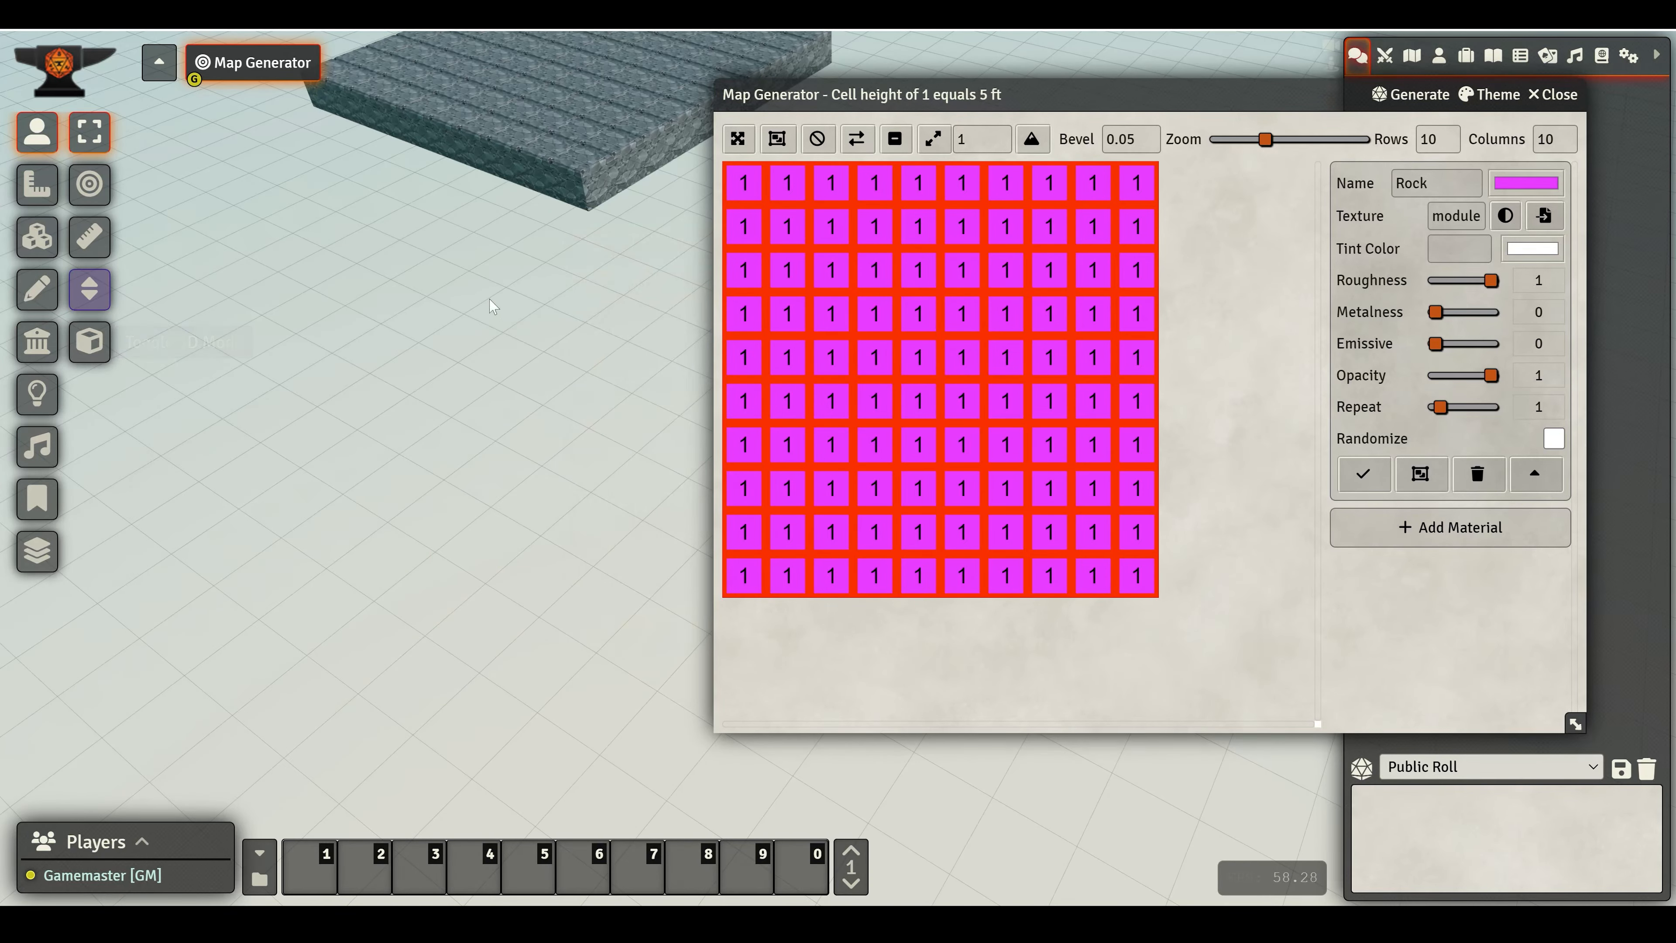
scroll(435, 335, "up", 2)
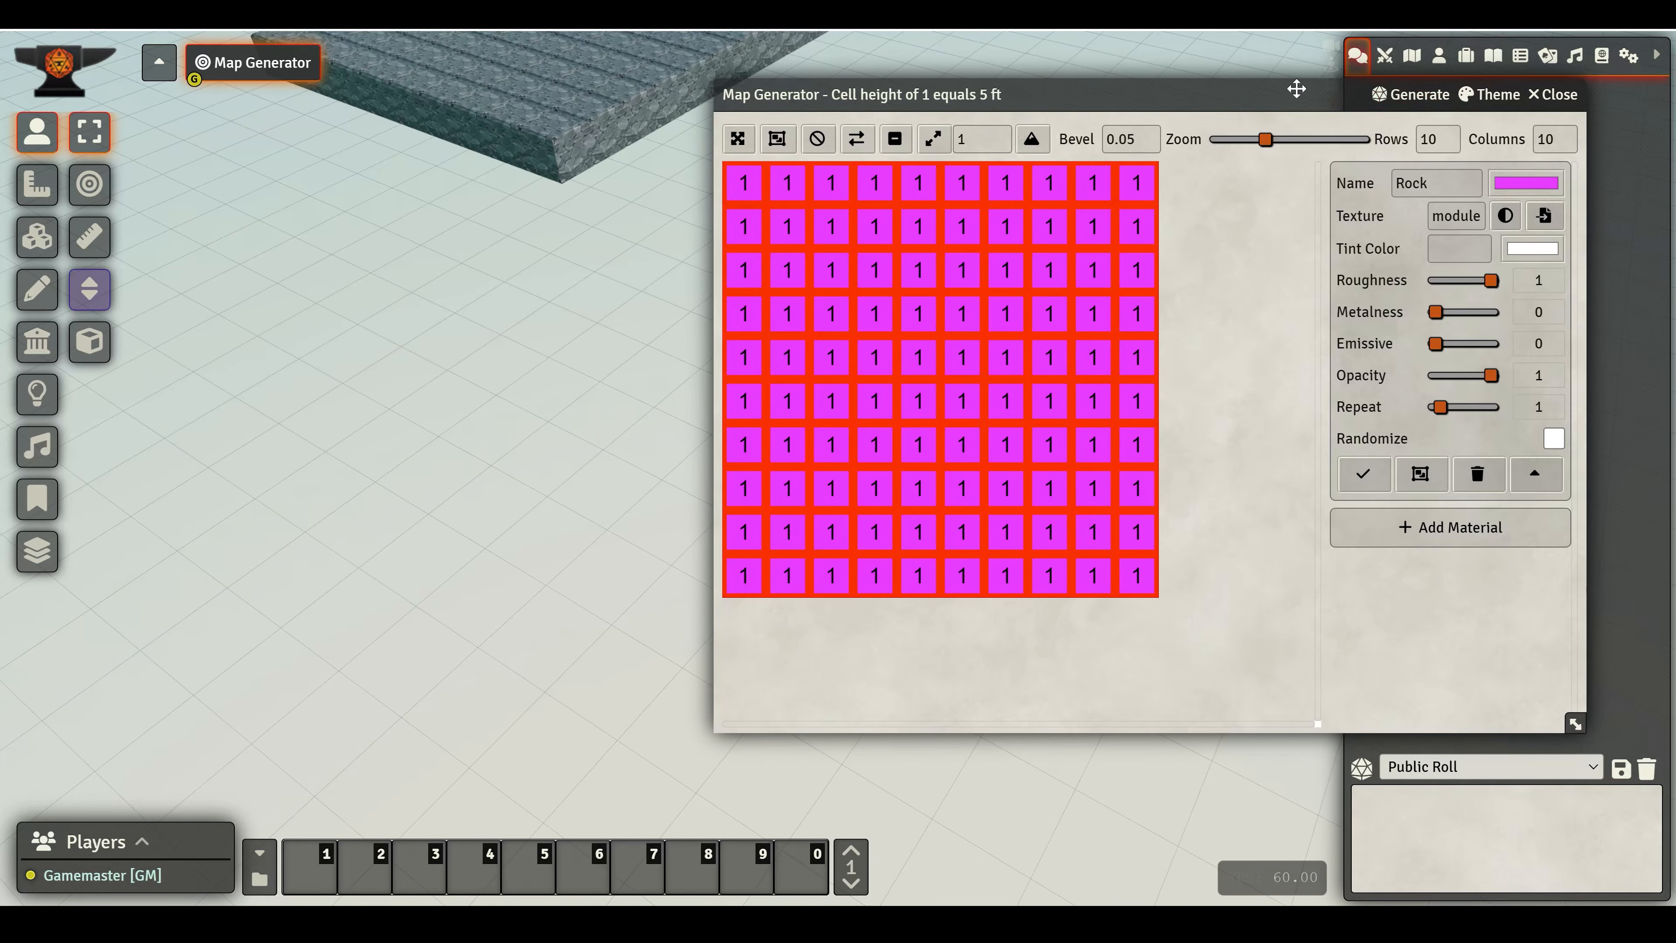
left_click_drag(1295, 89, 746, 146)
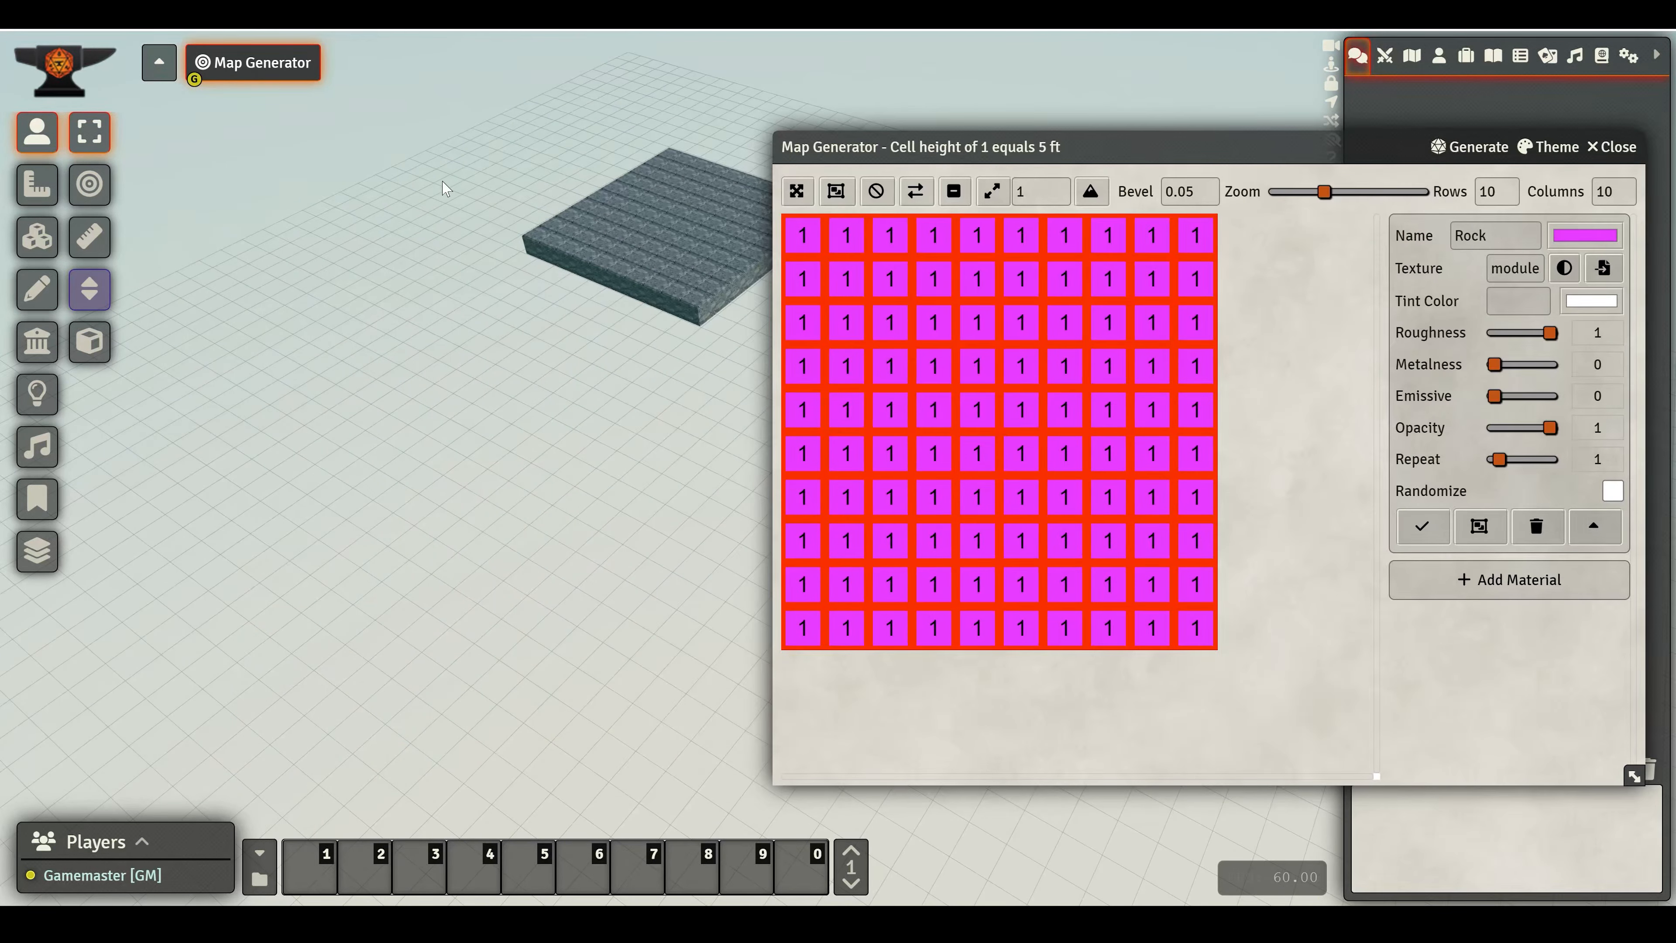
left_click_drag(561, 462, 340, 308)
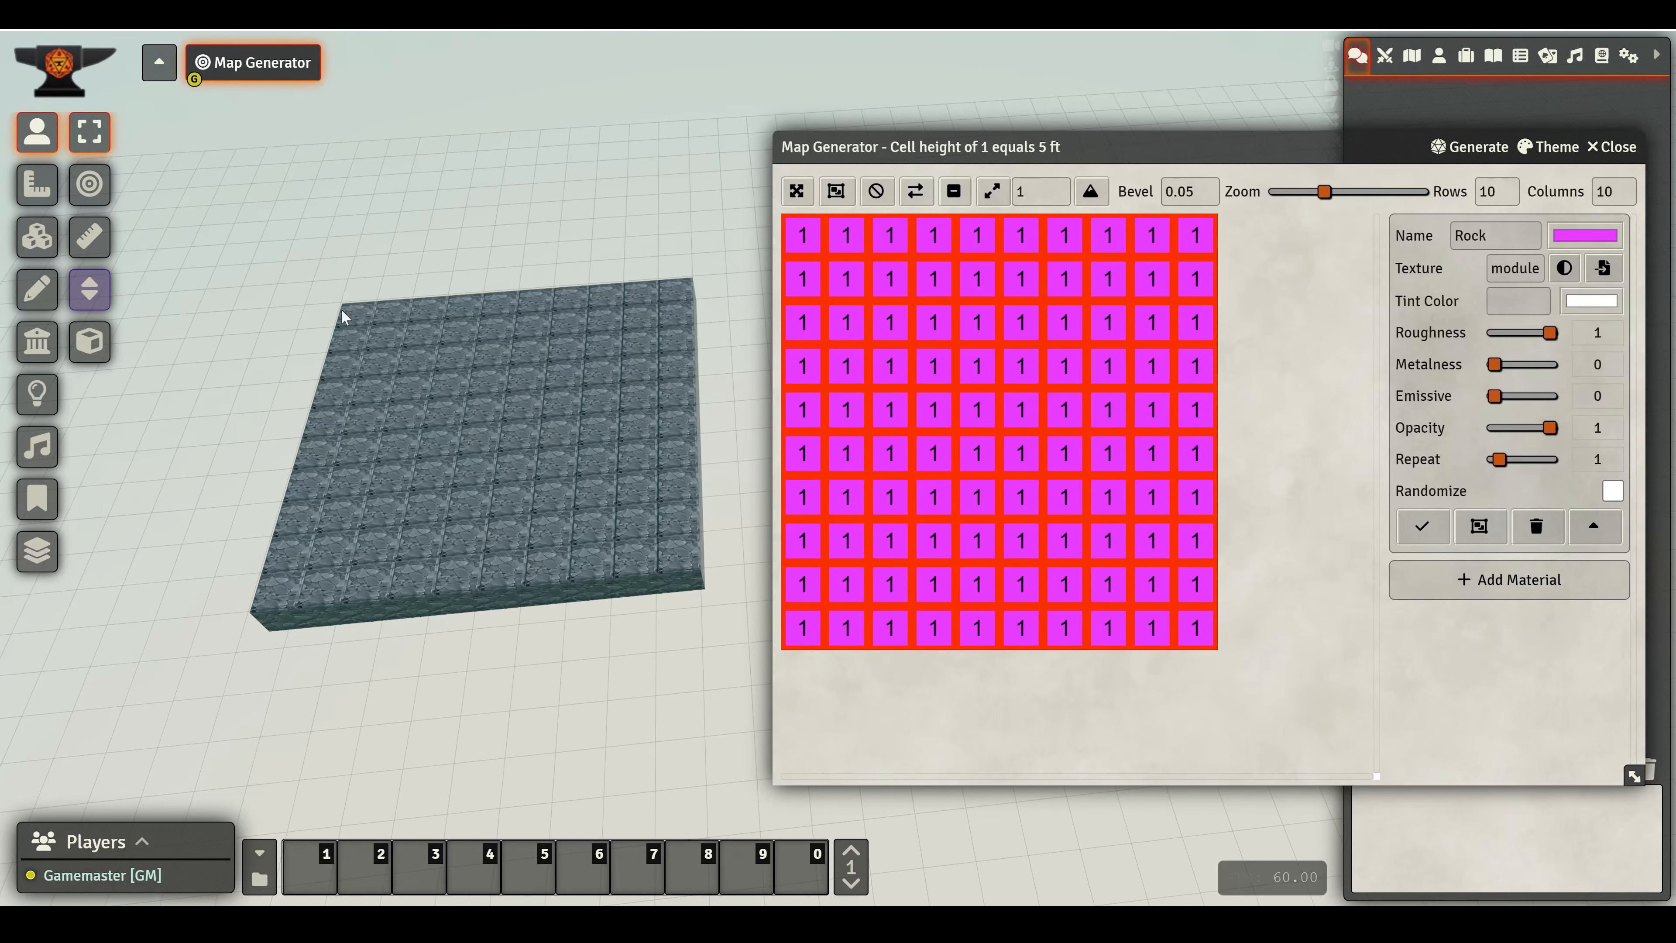
- Orbit and zoom around the generated rock block to inspect its texture and edges
left_click_drag(182, 500, 210, 416)
scroll(545, 446, "up", 6)
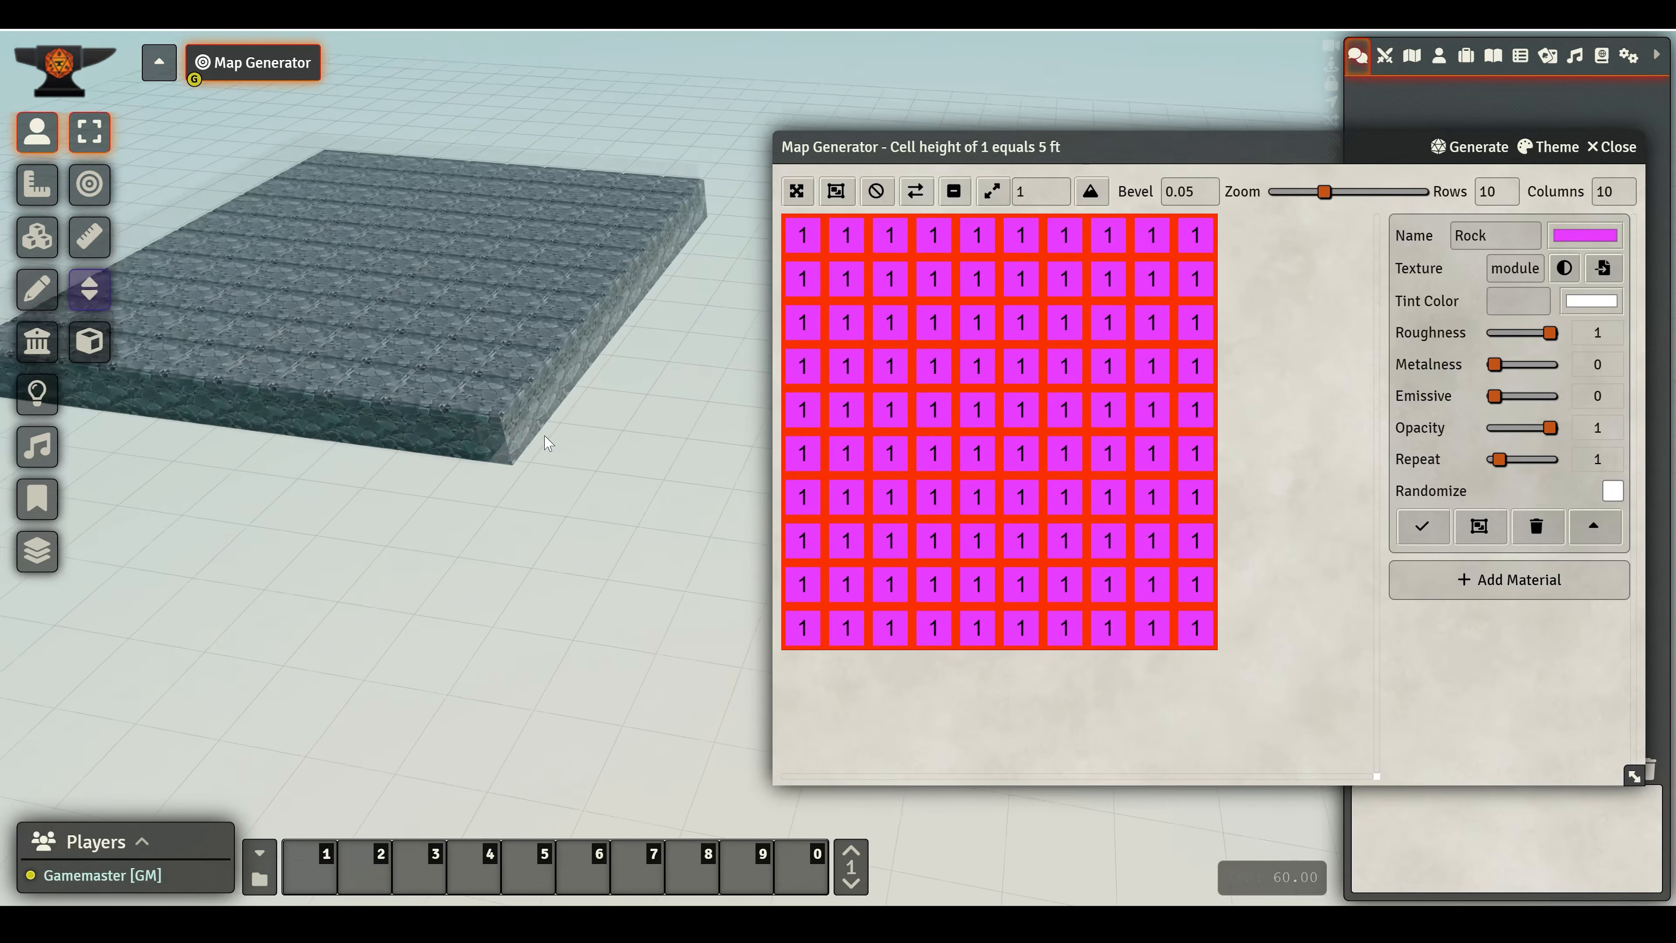
right_click_drag(545, 442, 588, 466)
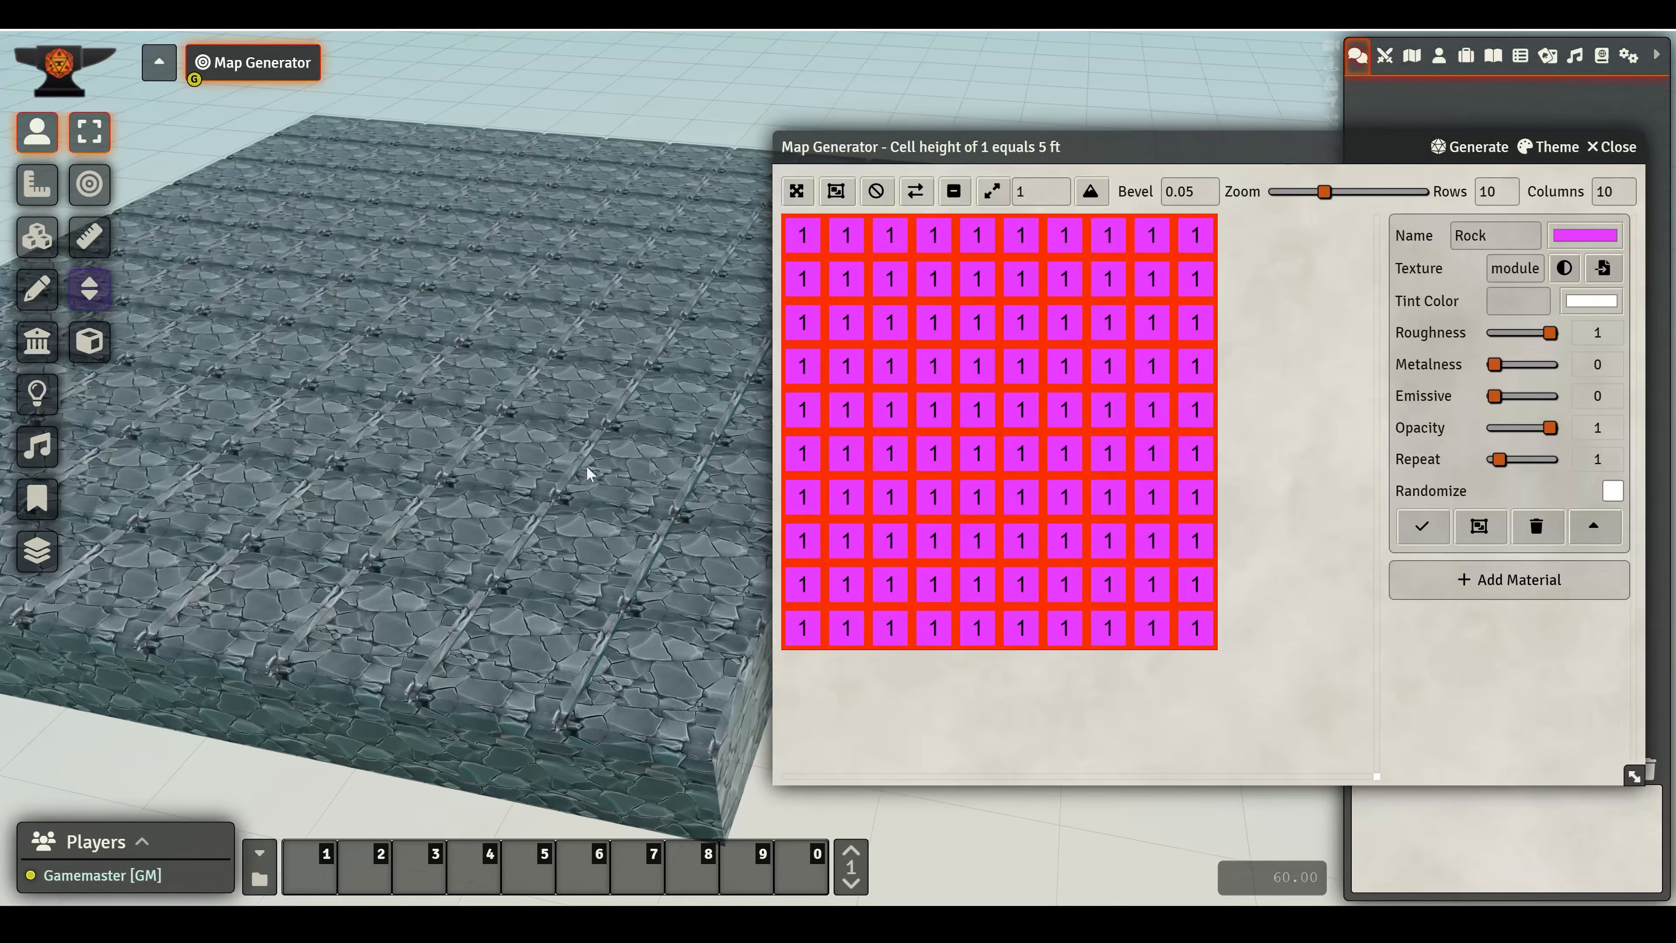
scroll(557, 511, "up", 3)
scroll(557, 511, "down", 3)
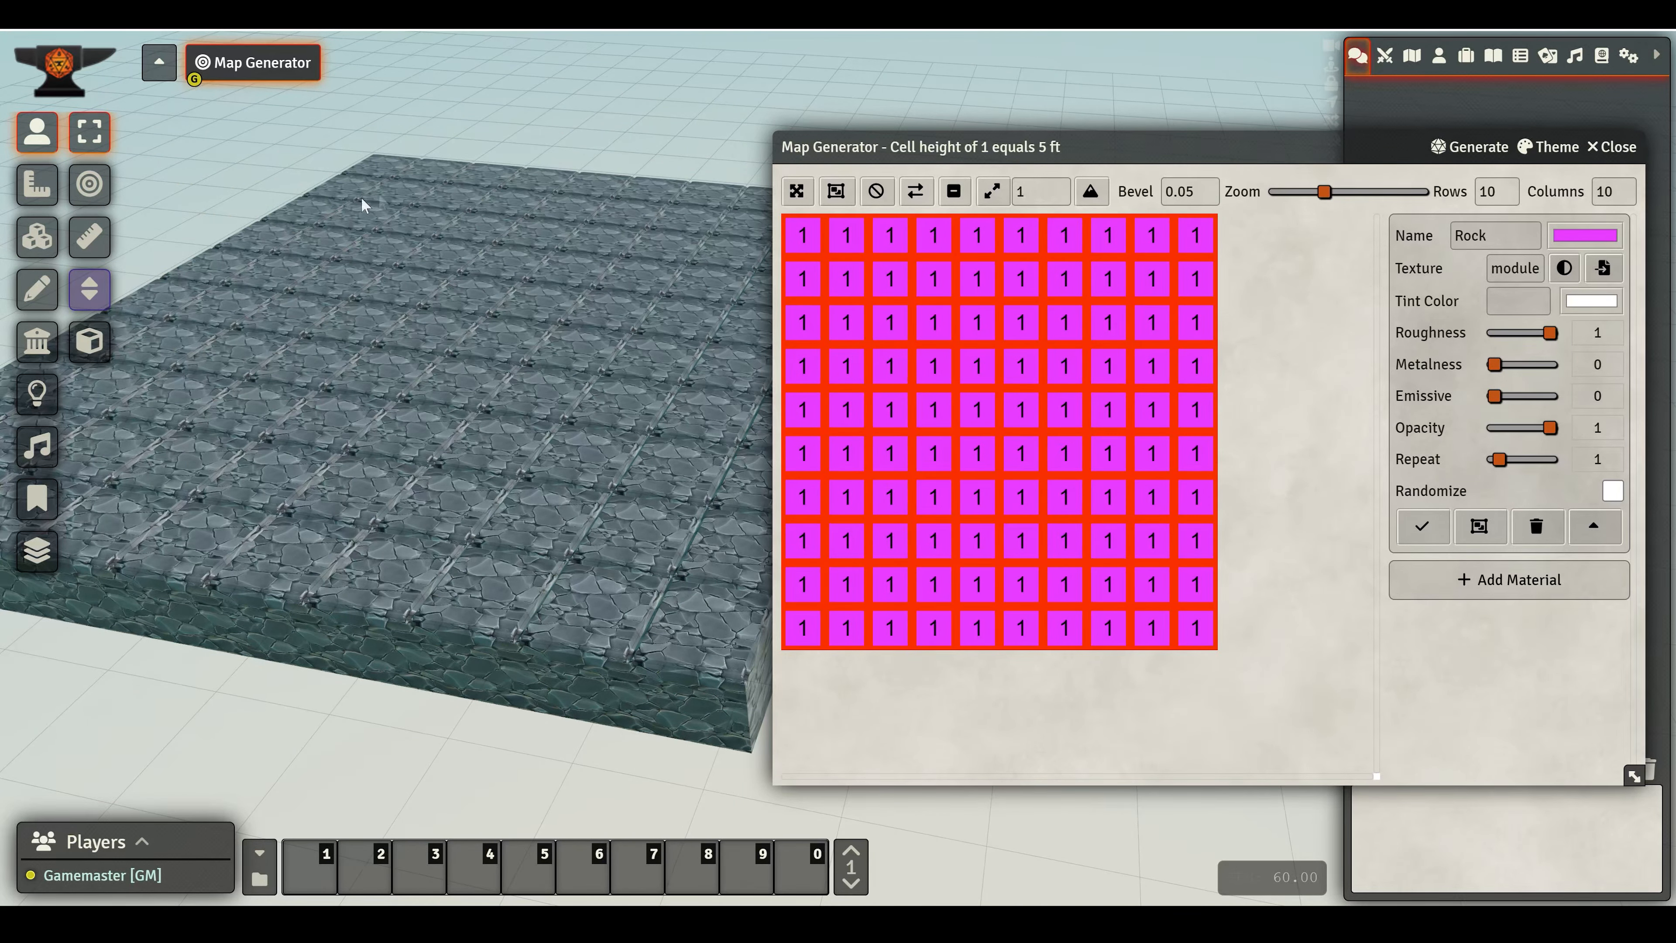
scroll(534, 455, "down", 3)
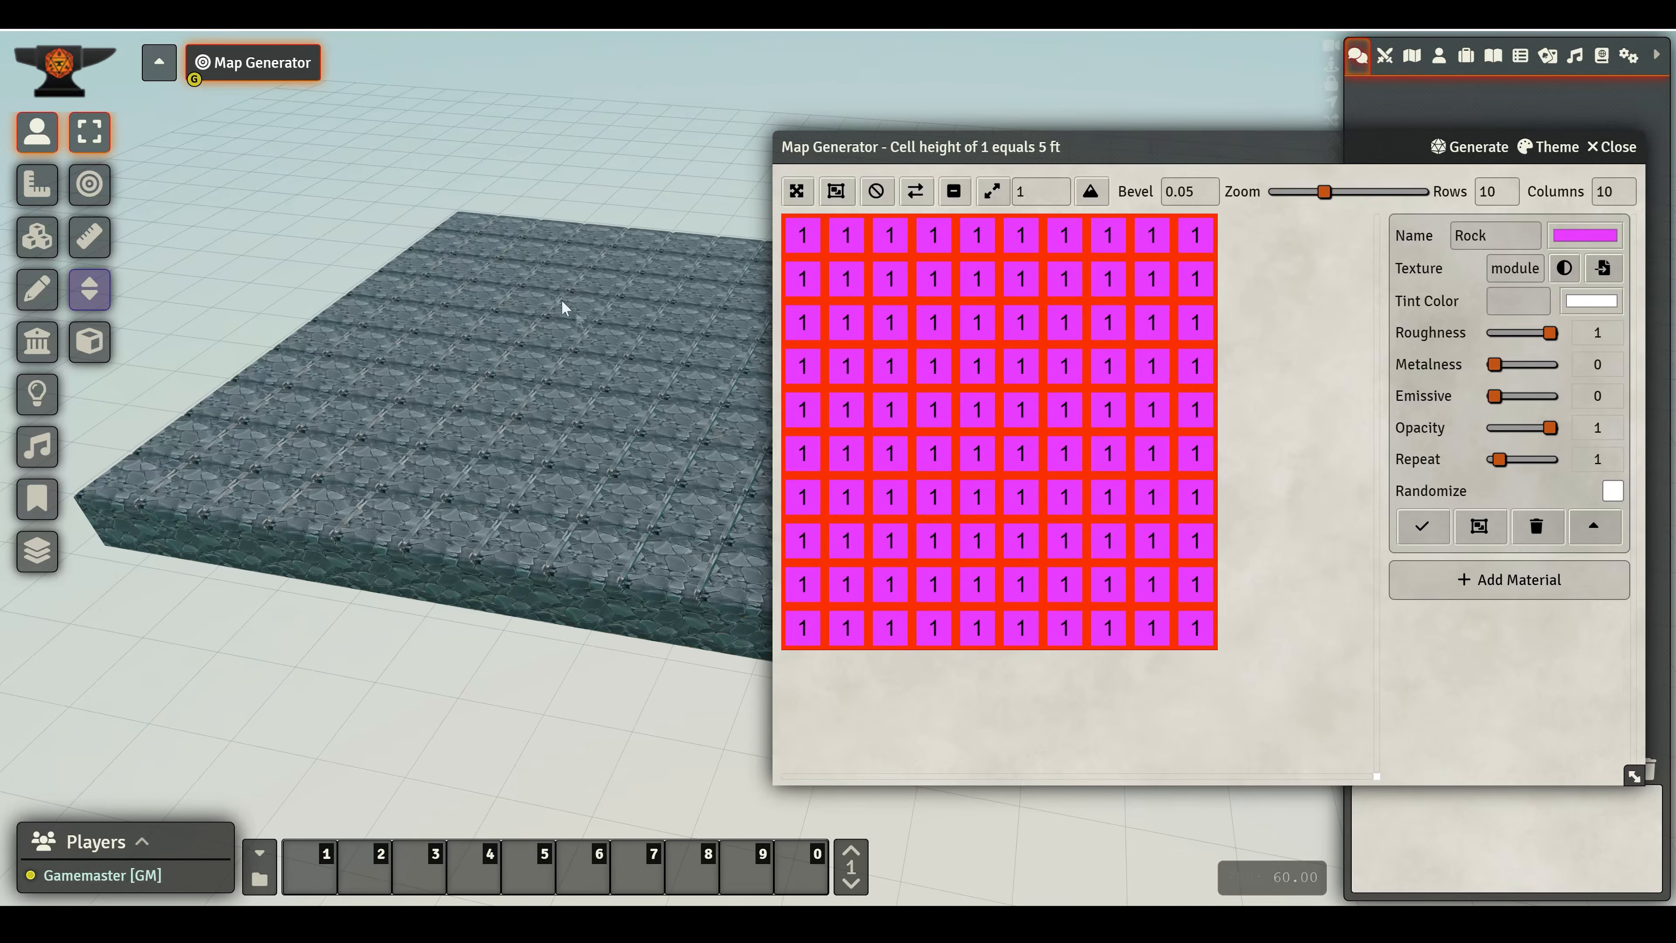
scroll(577, 453, "up", 3)
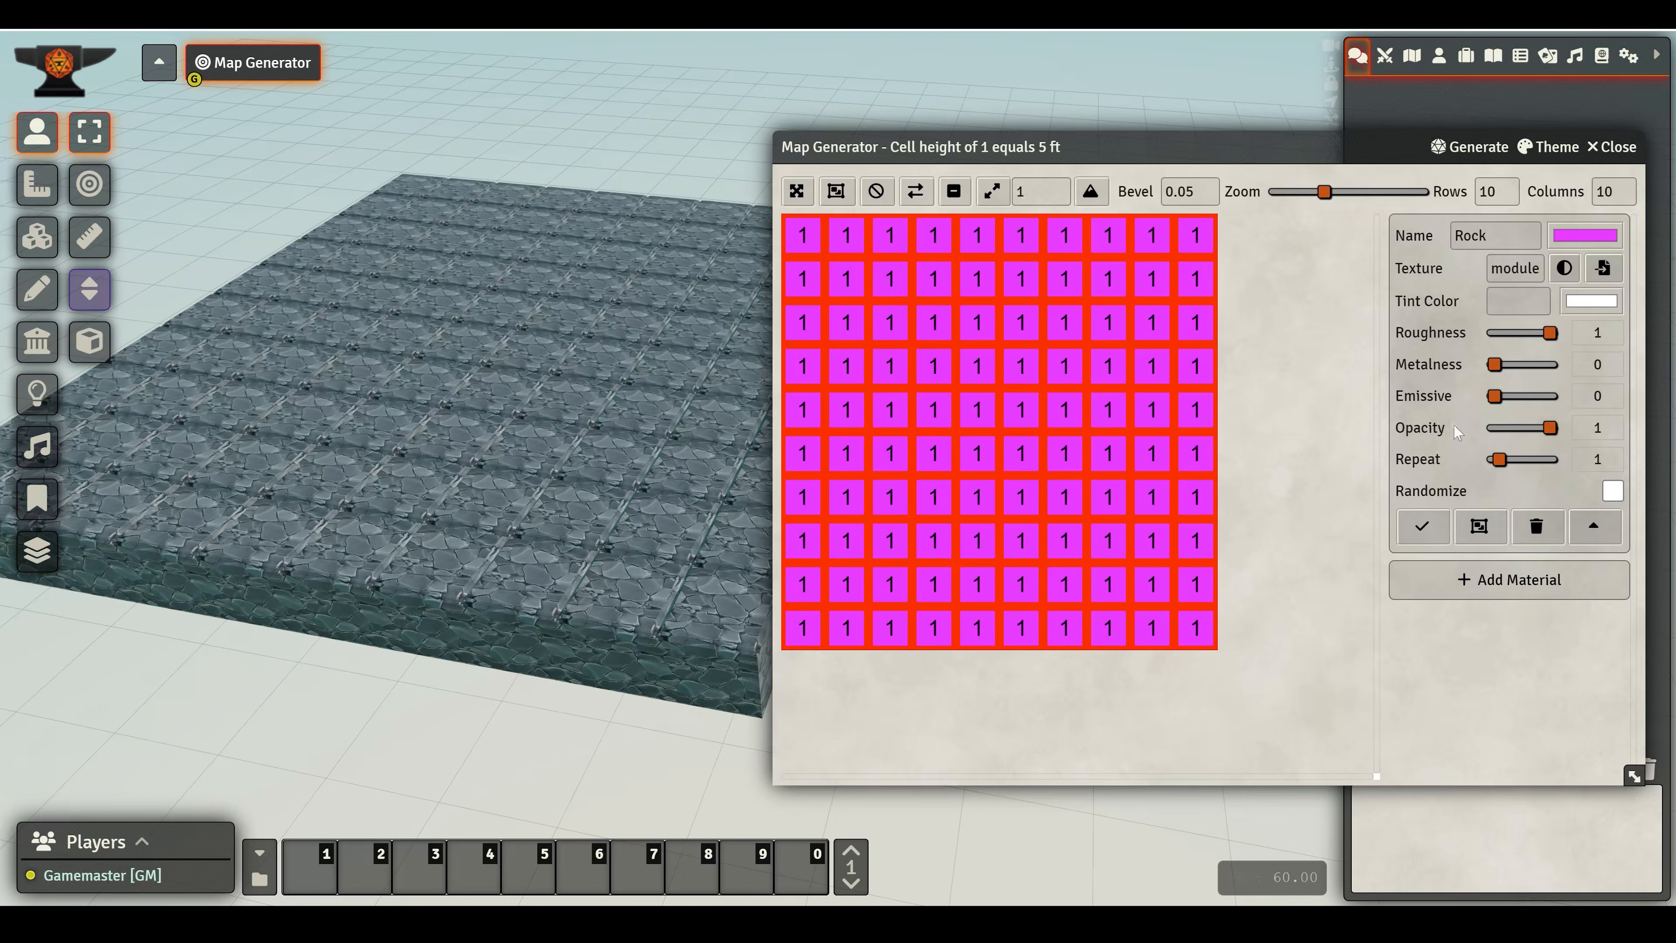
- Try setting the Rock material's Metalness to 1 and Roughness to 0, then restore Roughness 1 and Metalness 0
left_click_drag(1494, 364, 1550, 364)
left_click_drag(303, 446, 499, 377)
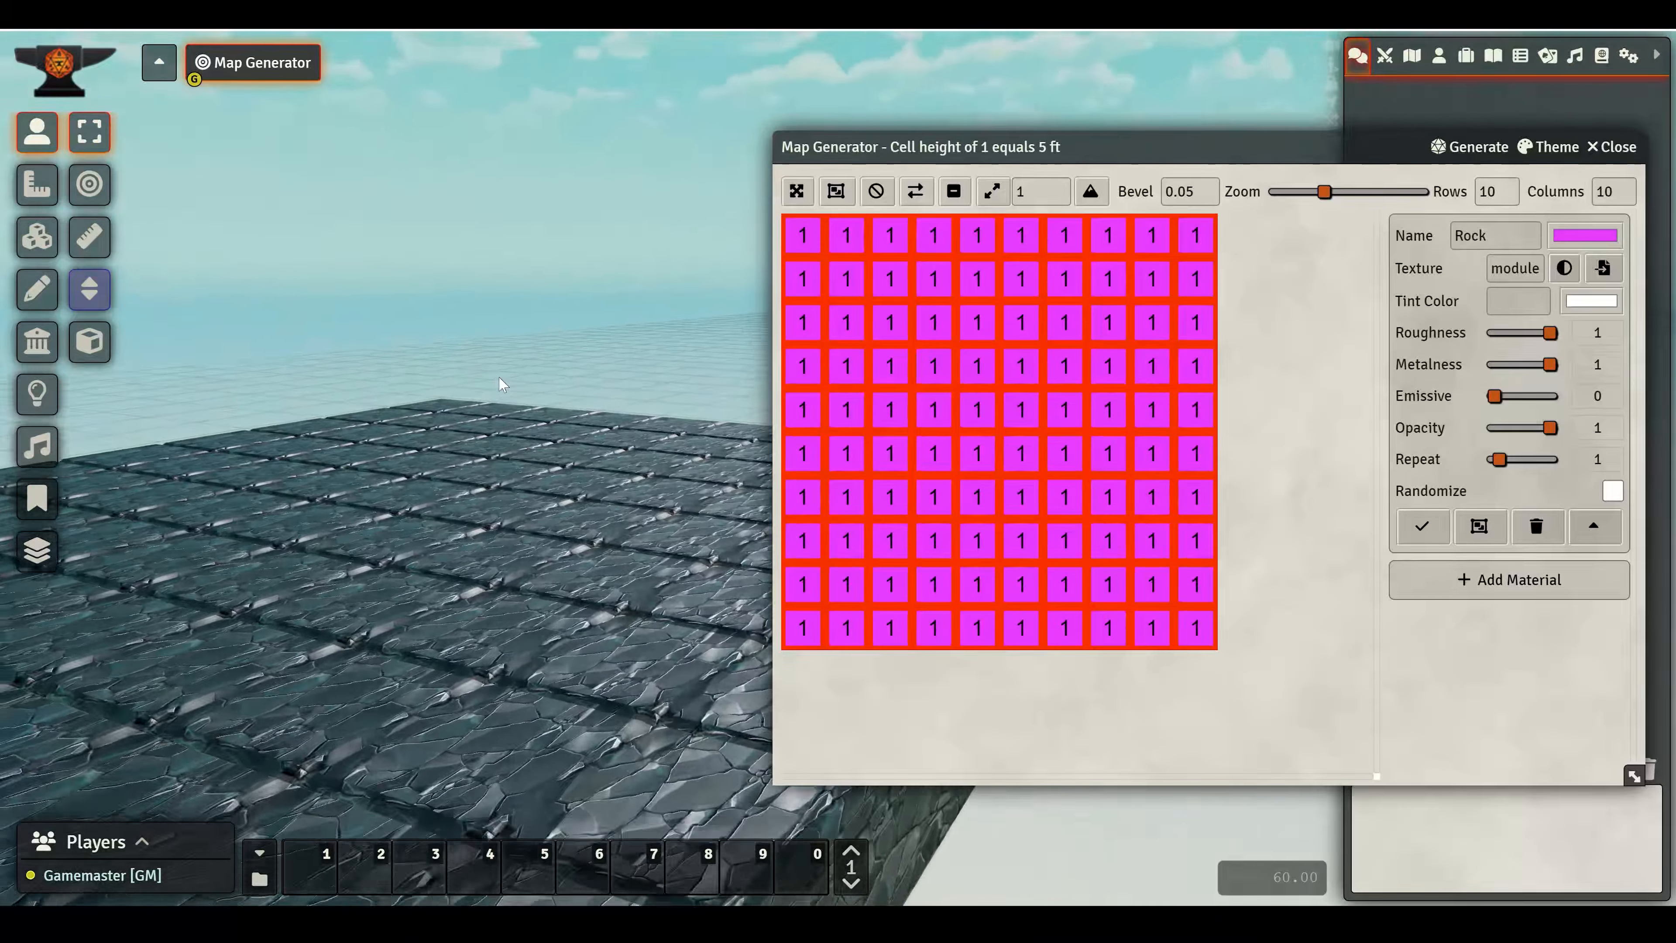
left_click_drag(1551, 333, 1445, 336)
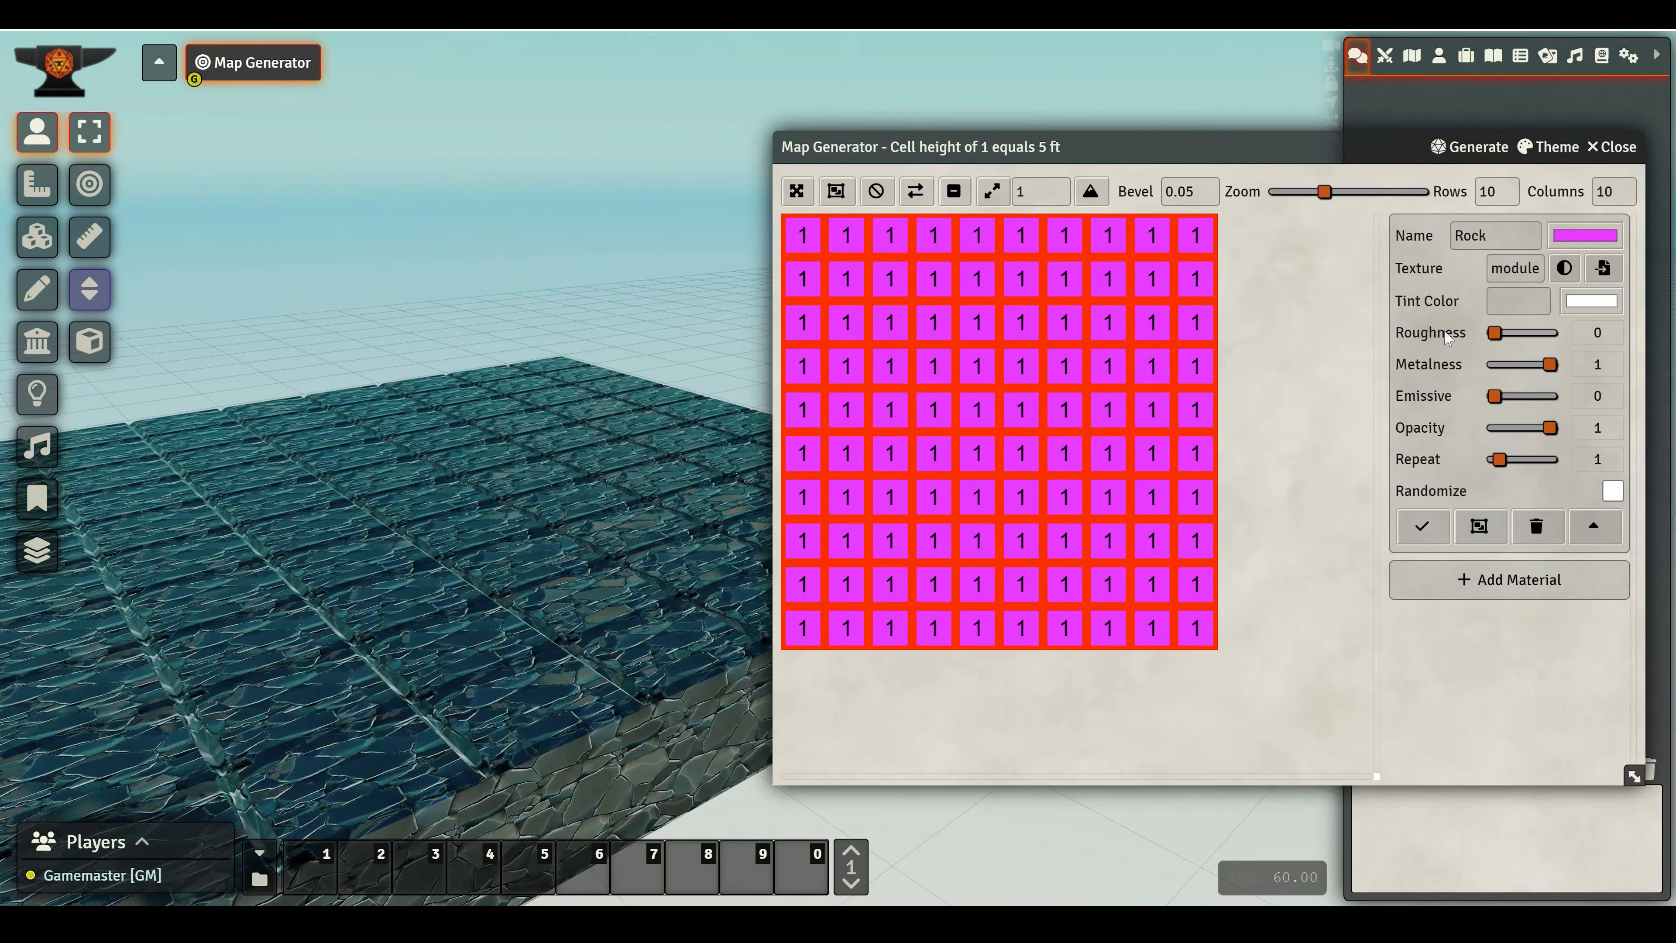
left_click_drag(390, 548, 250, 554)
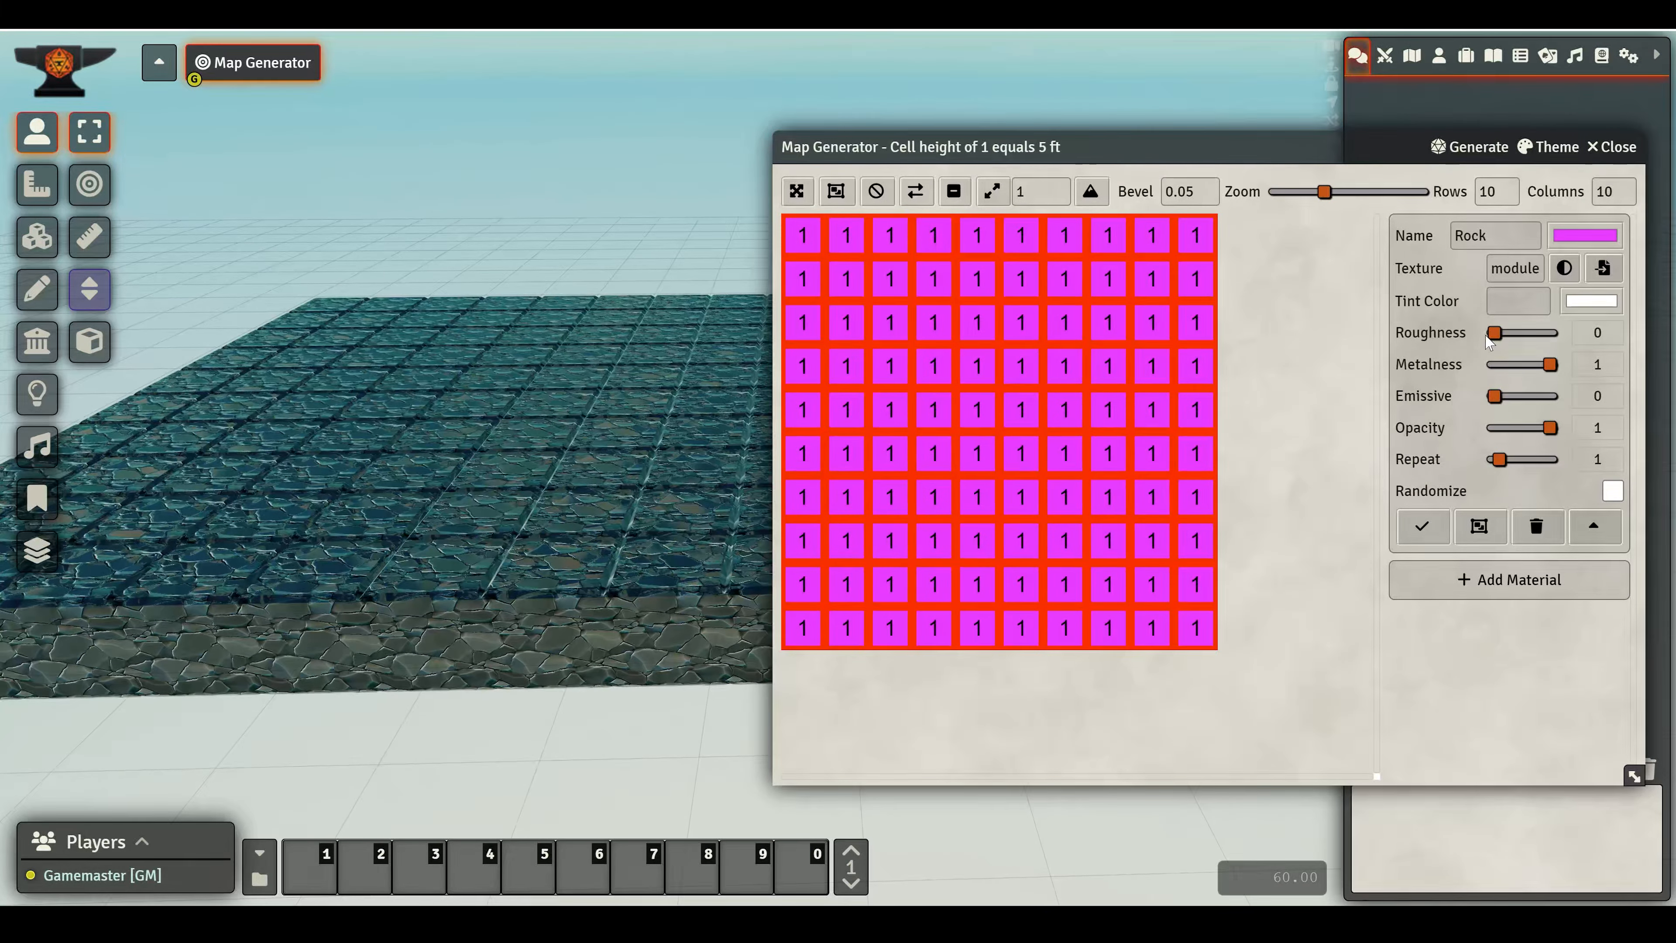
left_click_drag(1494, 399, 1558, 333)
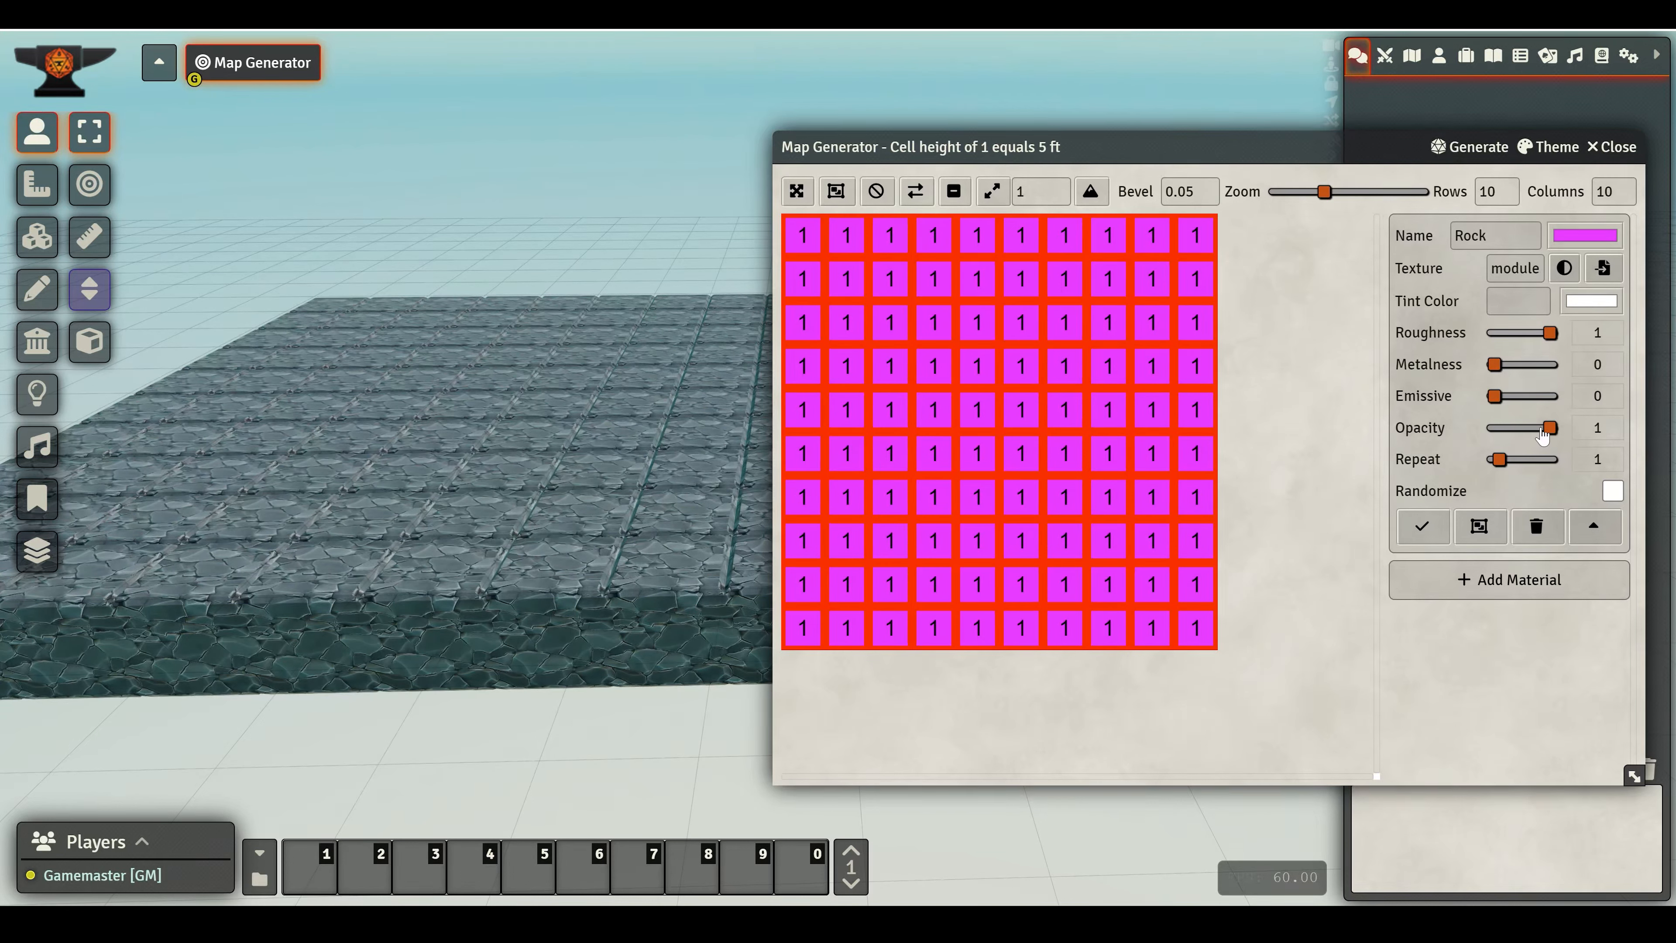
- Experiment with the Rock material's Repeat value while previewing the block, returning it to 1
mouse_move(1542, 436)
left_mouse_down()
mouse_move(1518, 429)
mouse_move(1557, 430)
left_mouse_up()
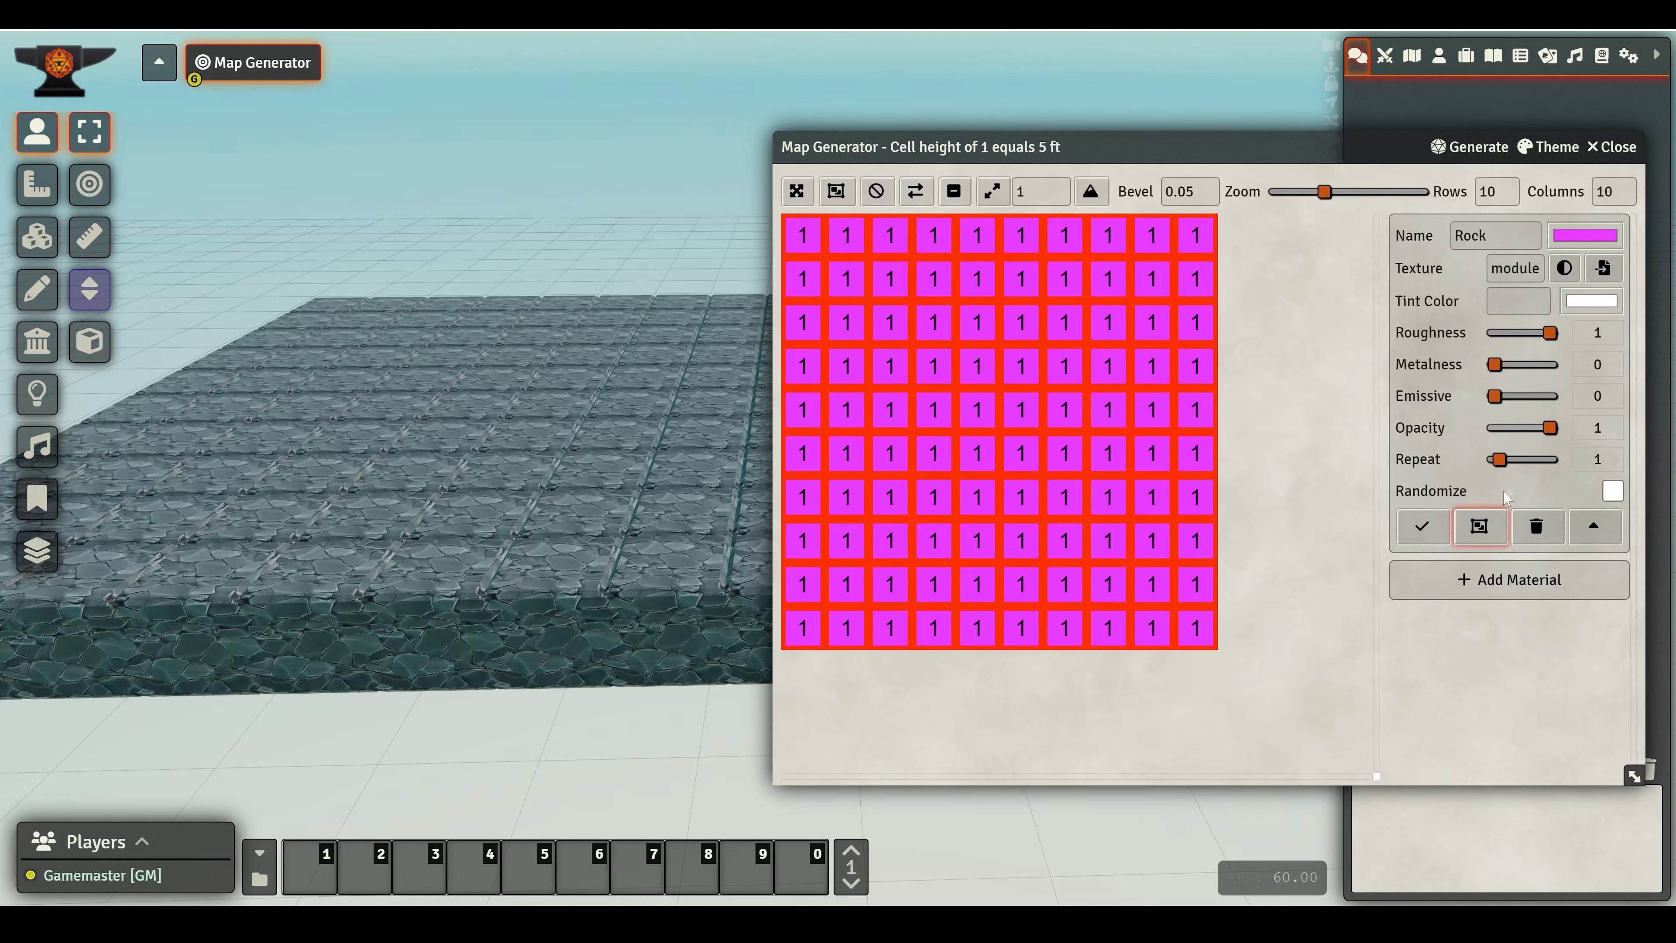
left_click_drag(1504, 465, 1517, 466)
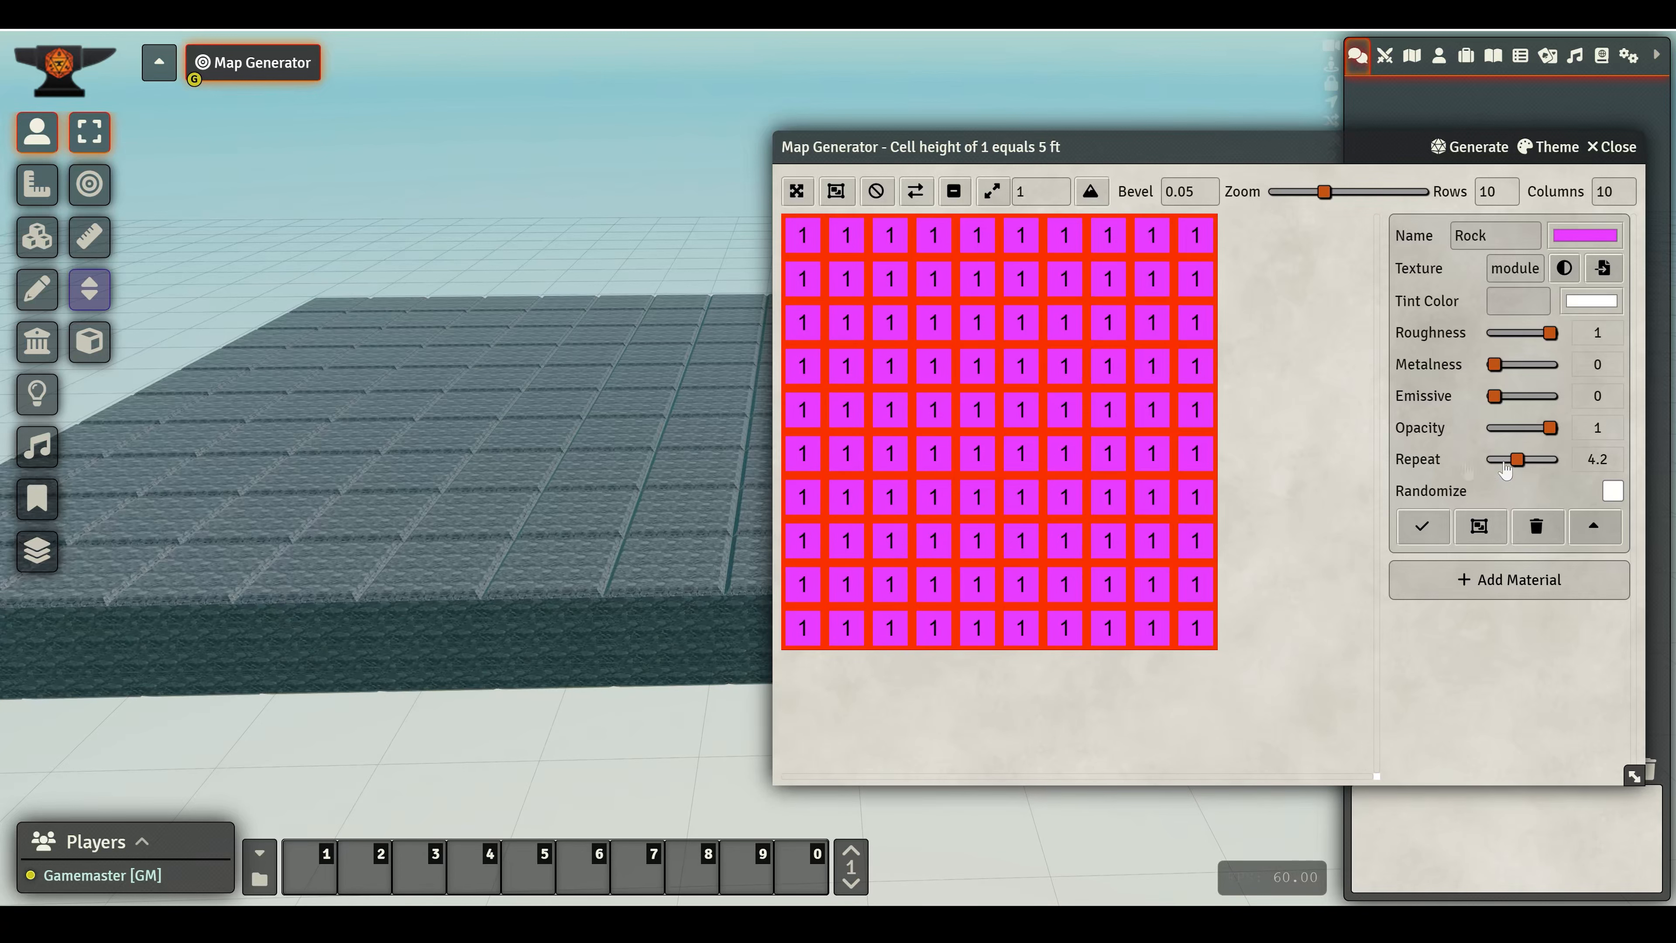
scroll(538, 619, "up", 5)
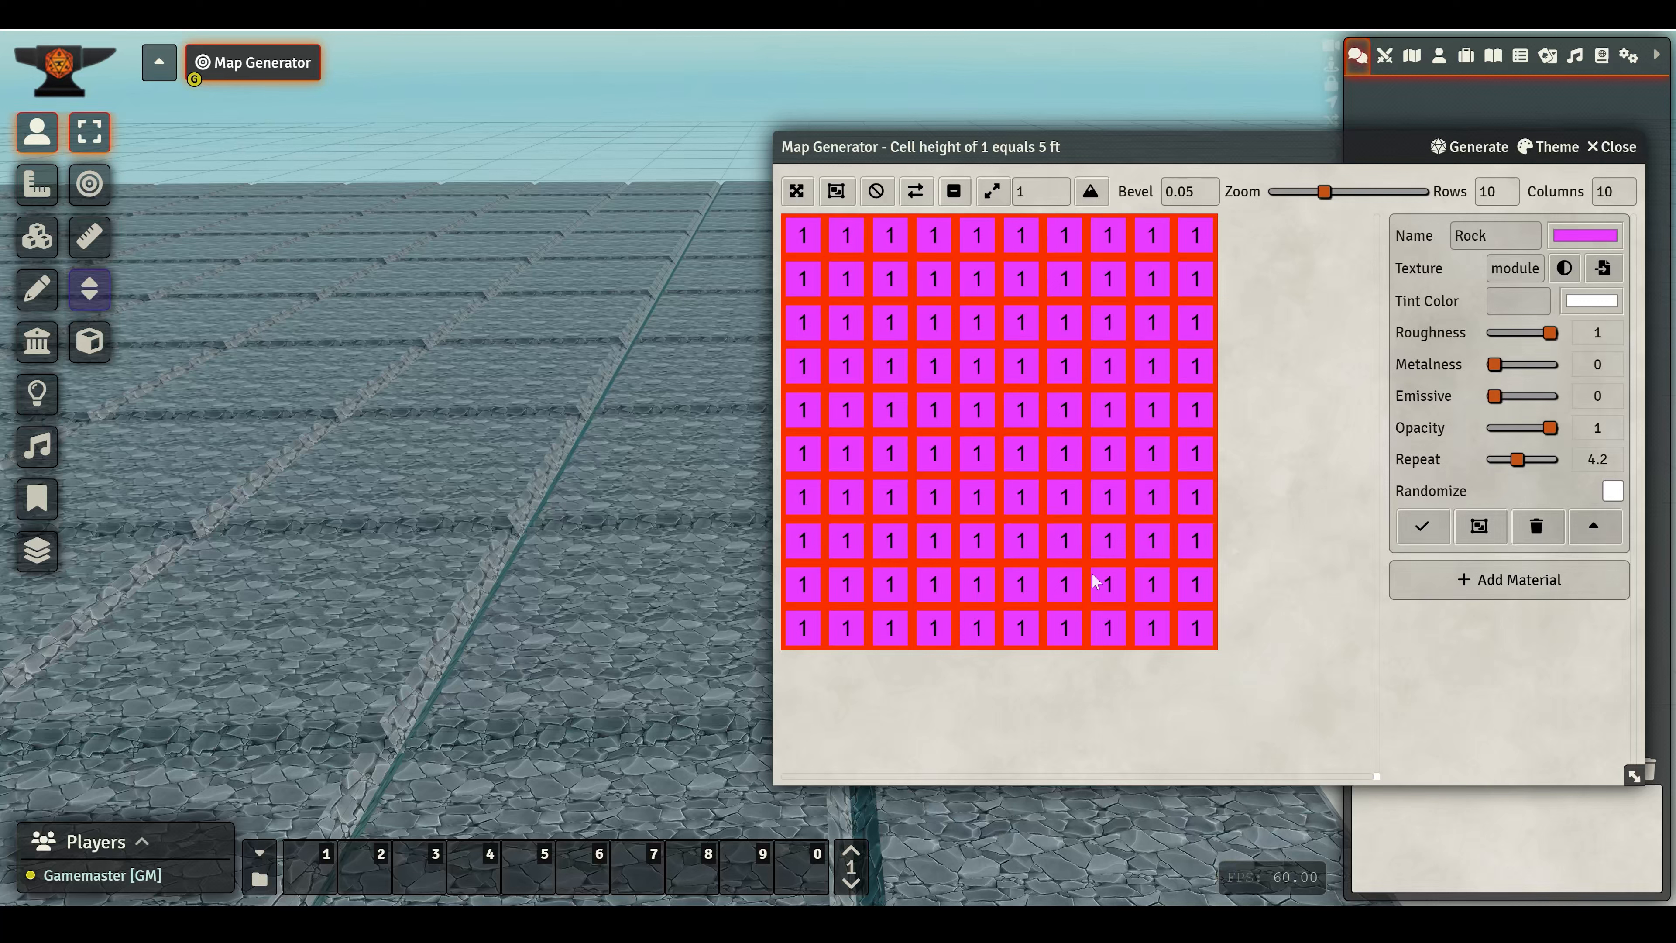
left_click(1495, 462)
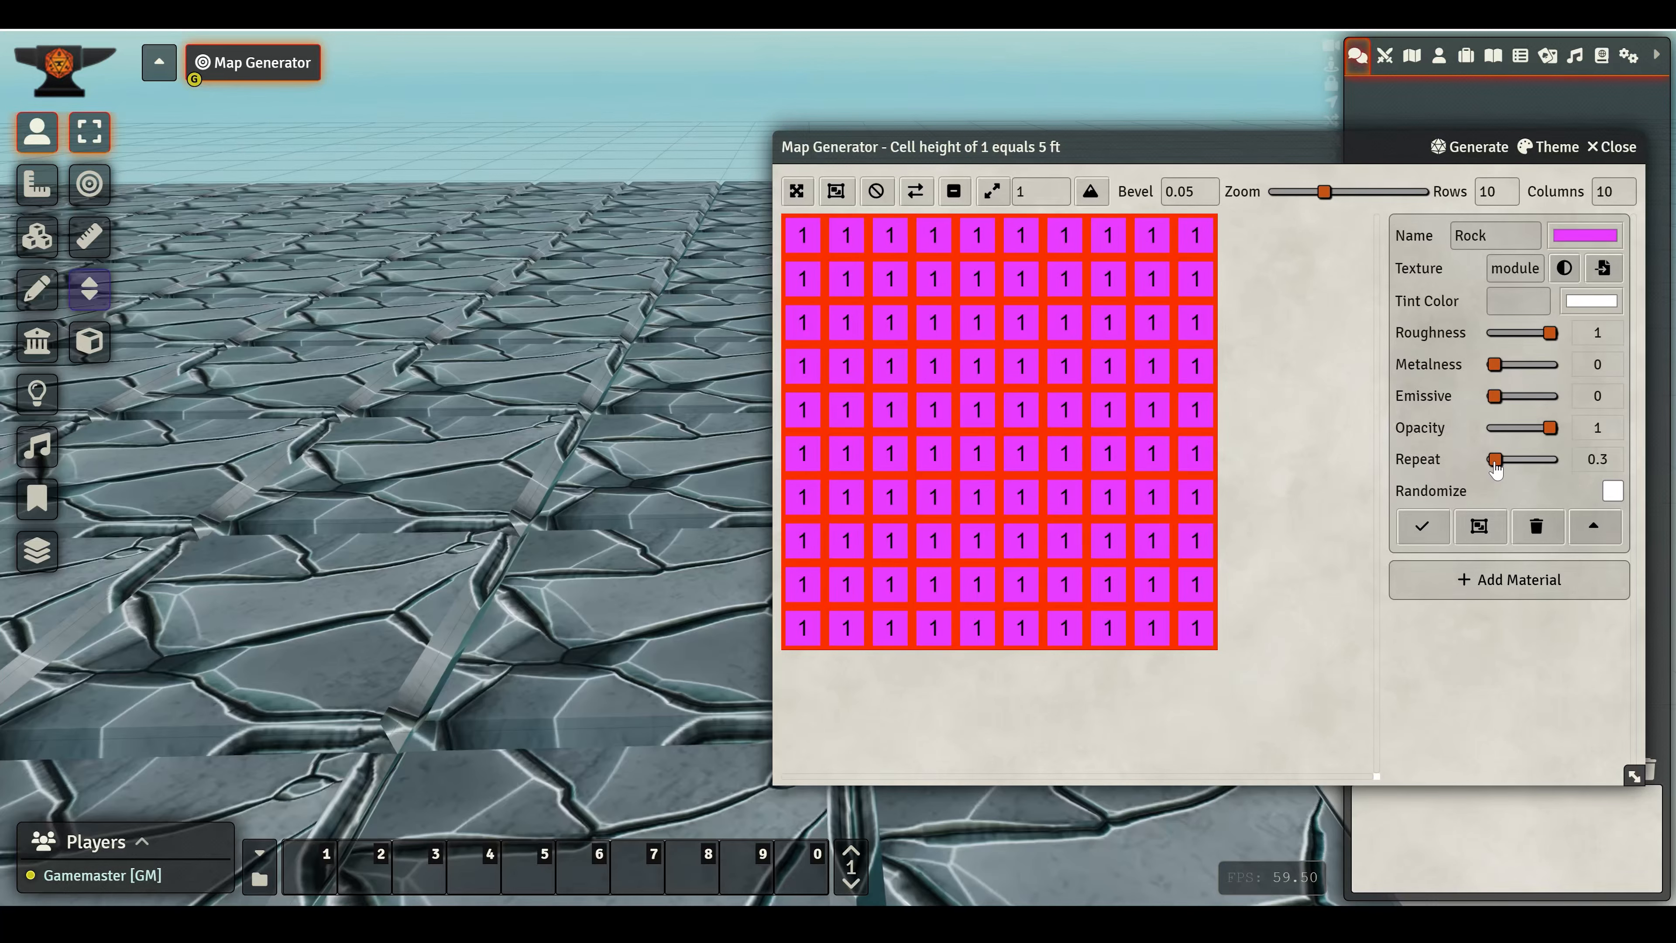
scroll(1495, 467, "up", 9)
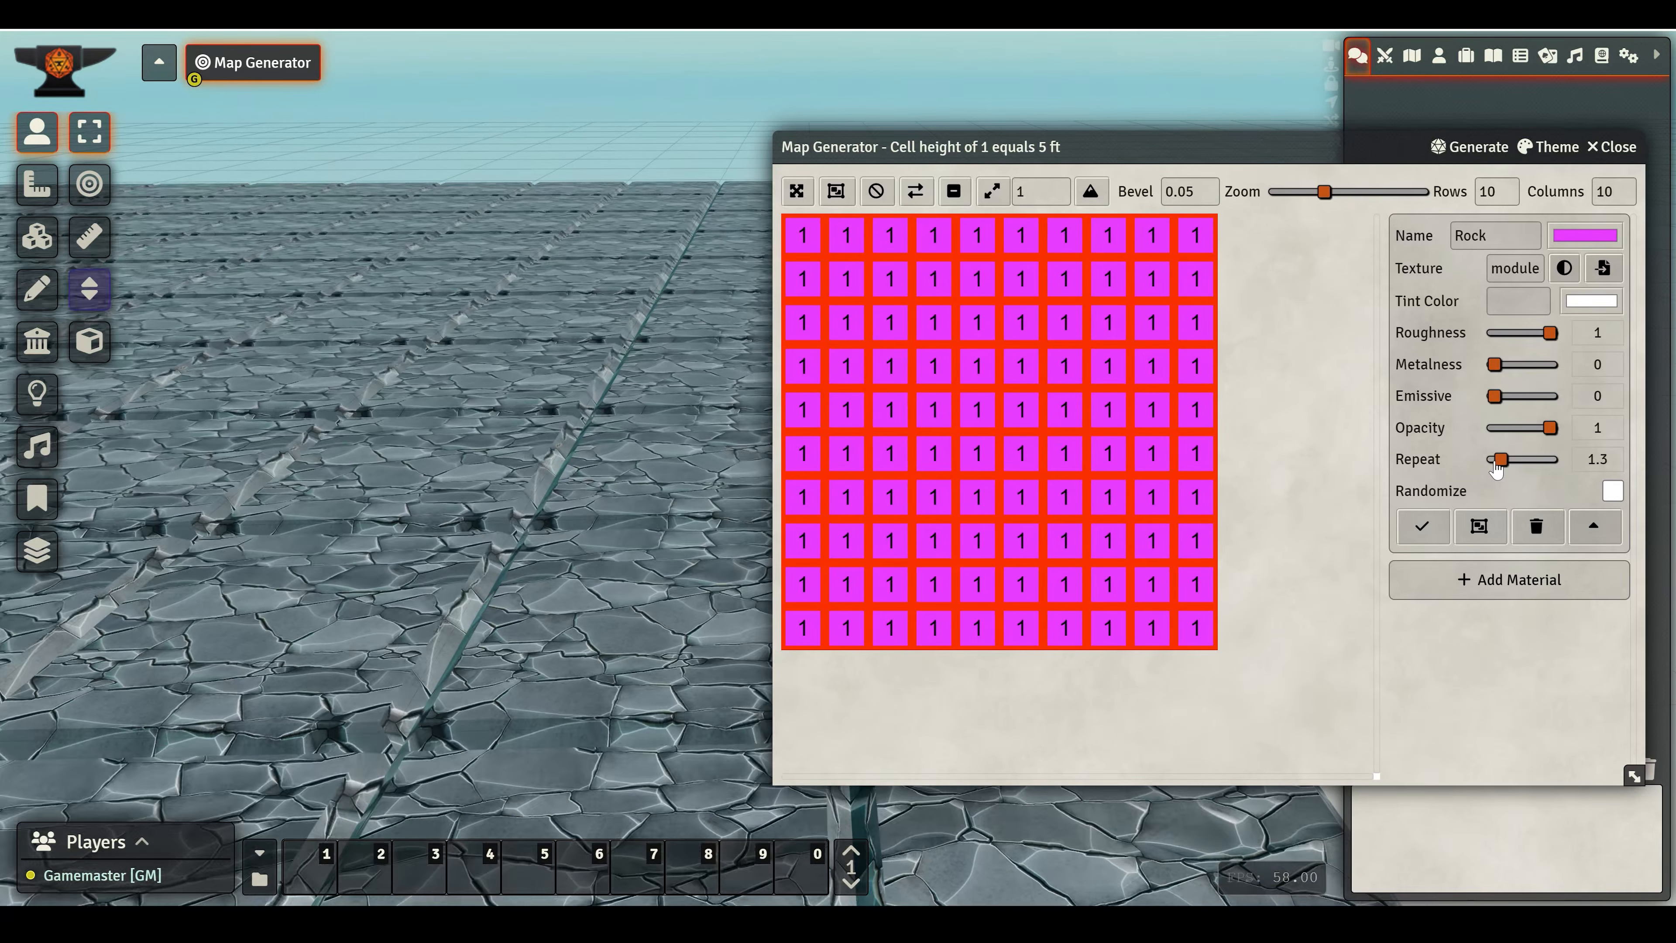
scroll(1495, 467, "down", 5)
scroll(1495, 465, "down", 4)
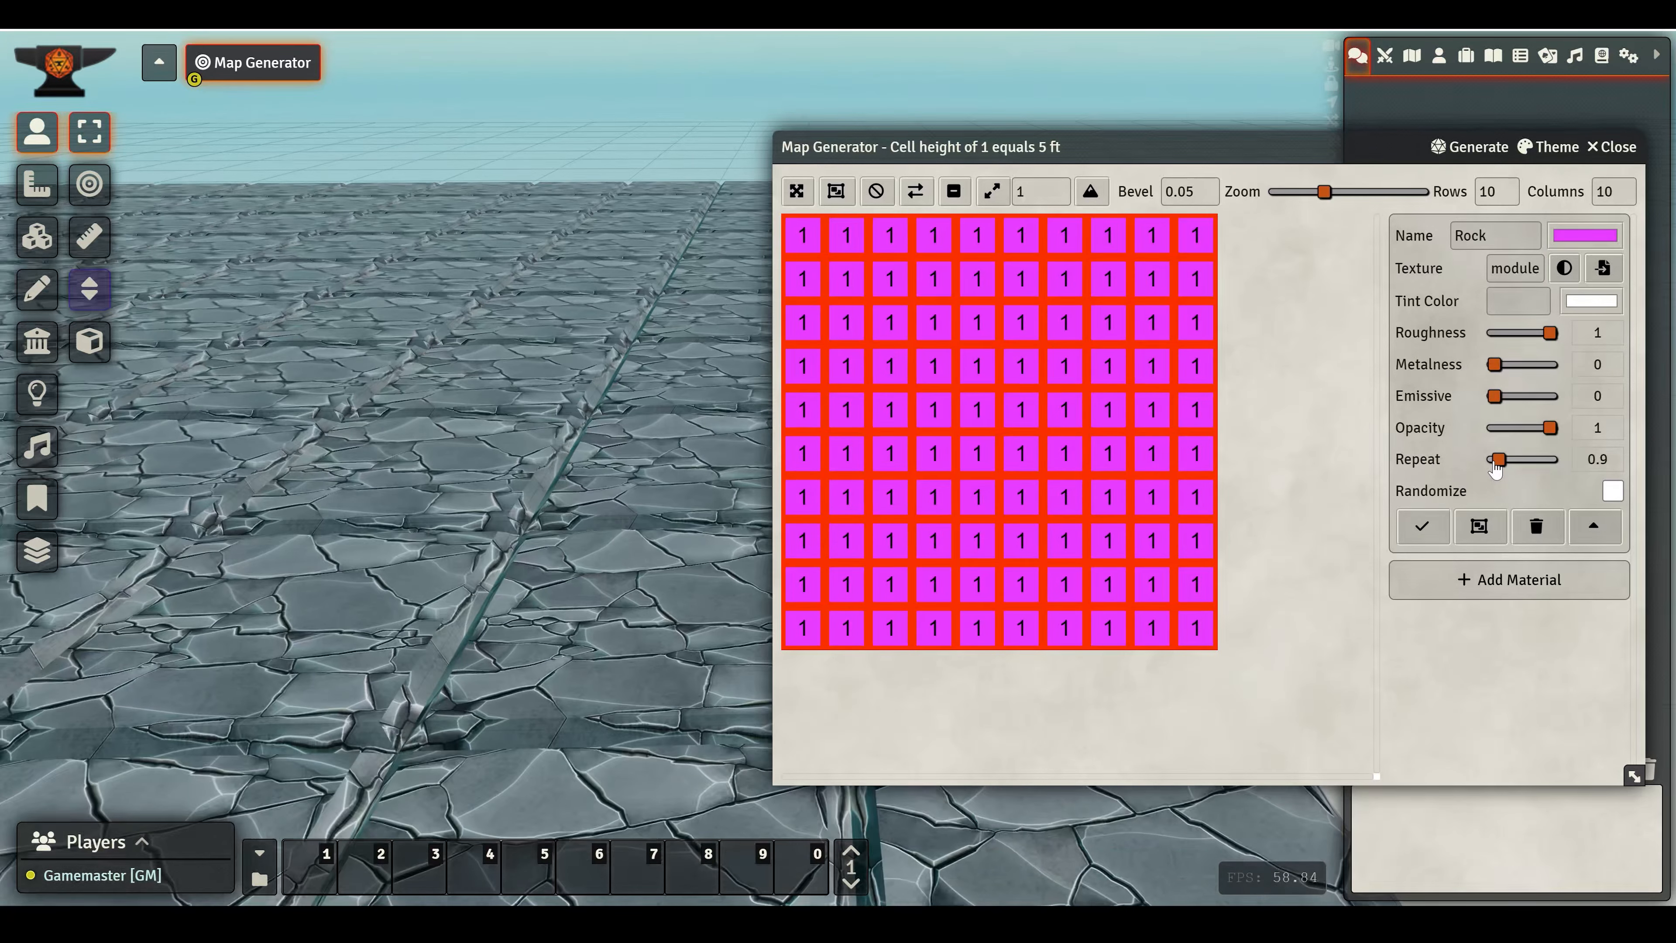
scroll(1495, 465, "up", 1)
scroll(503, 590, "down", 6)
scroll(503, 591, "down", 7)
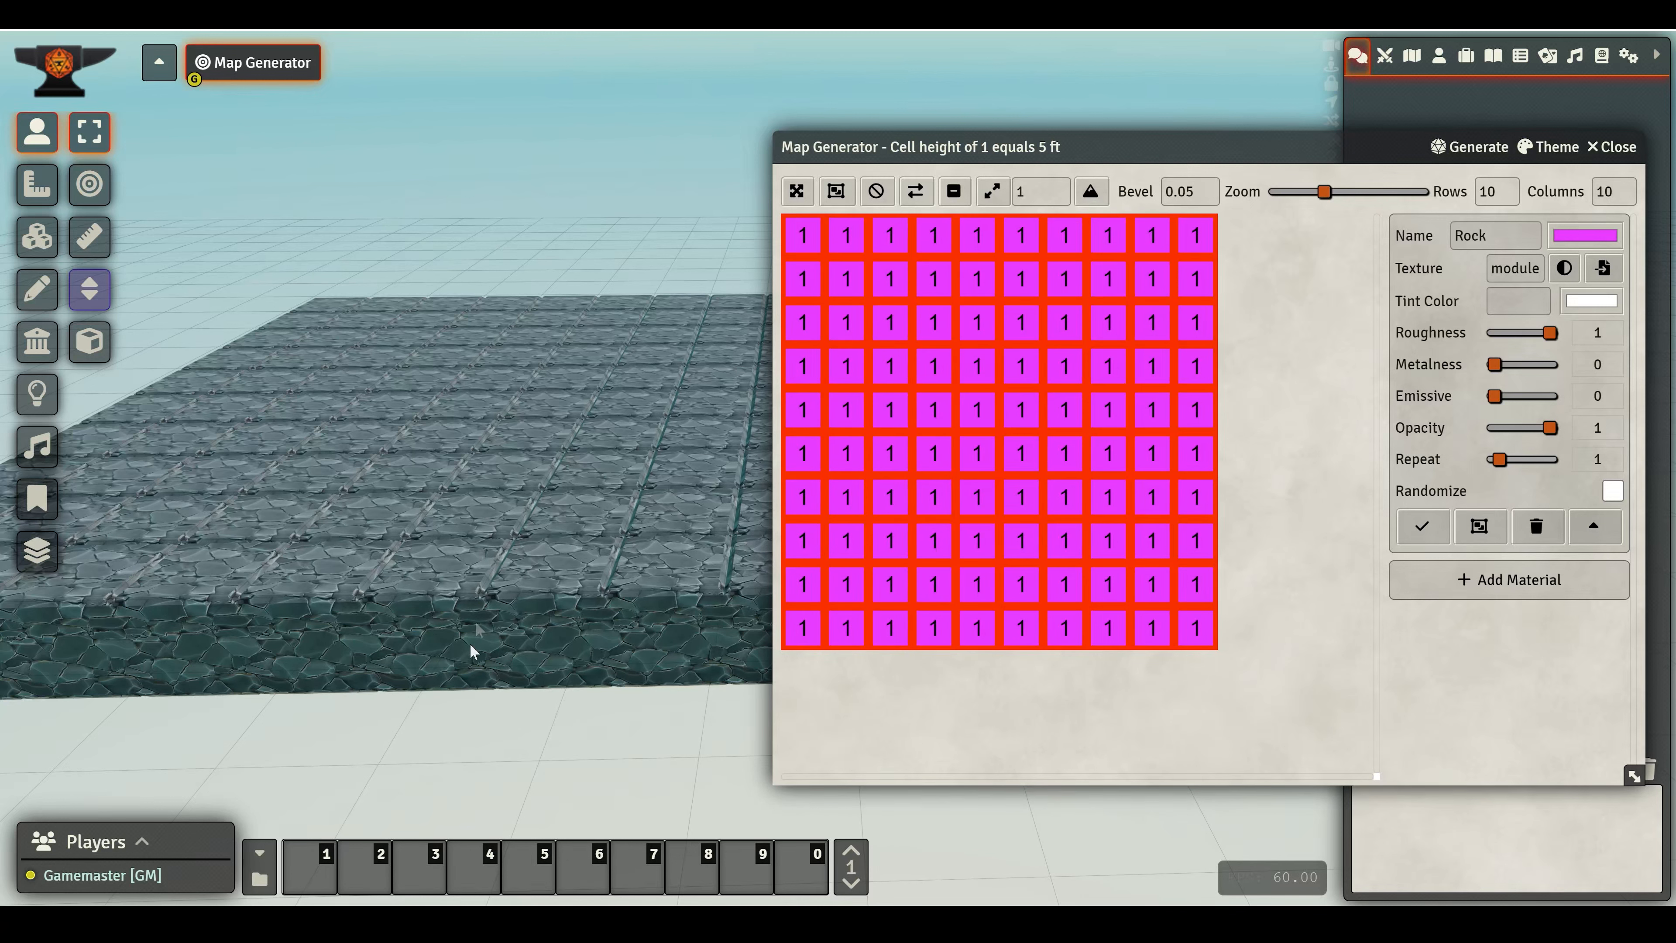
- Enable Randomize for the Rock material
right_click_drag(673, 713, 303, 505)
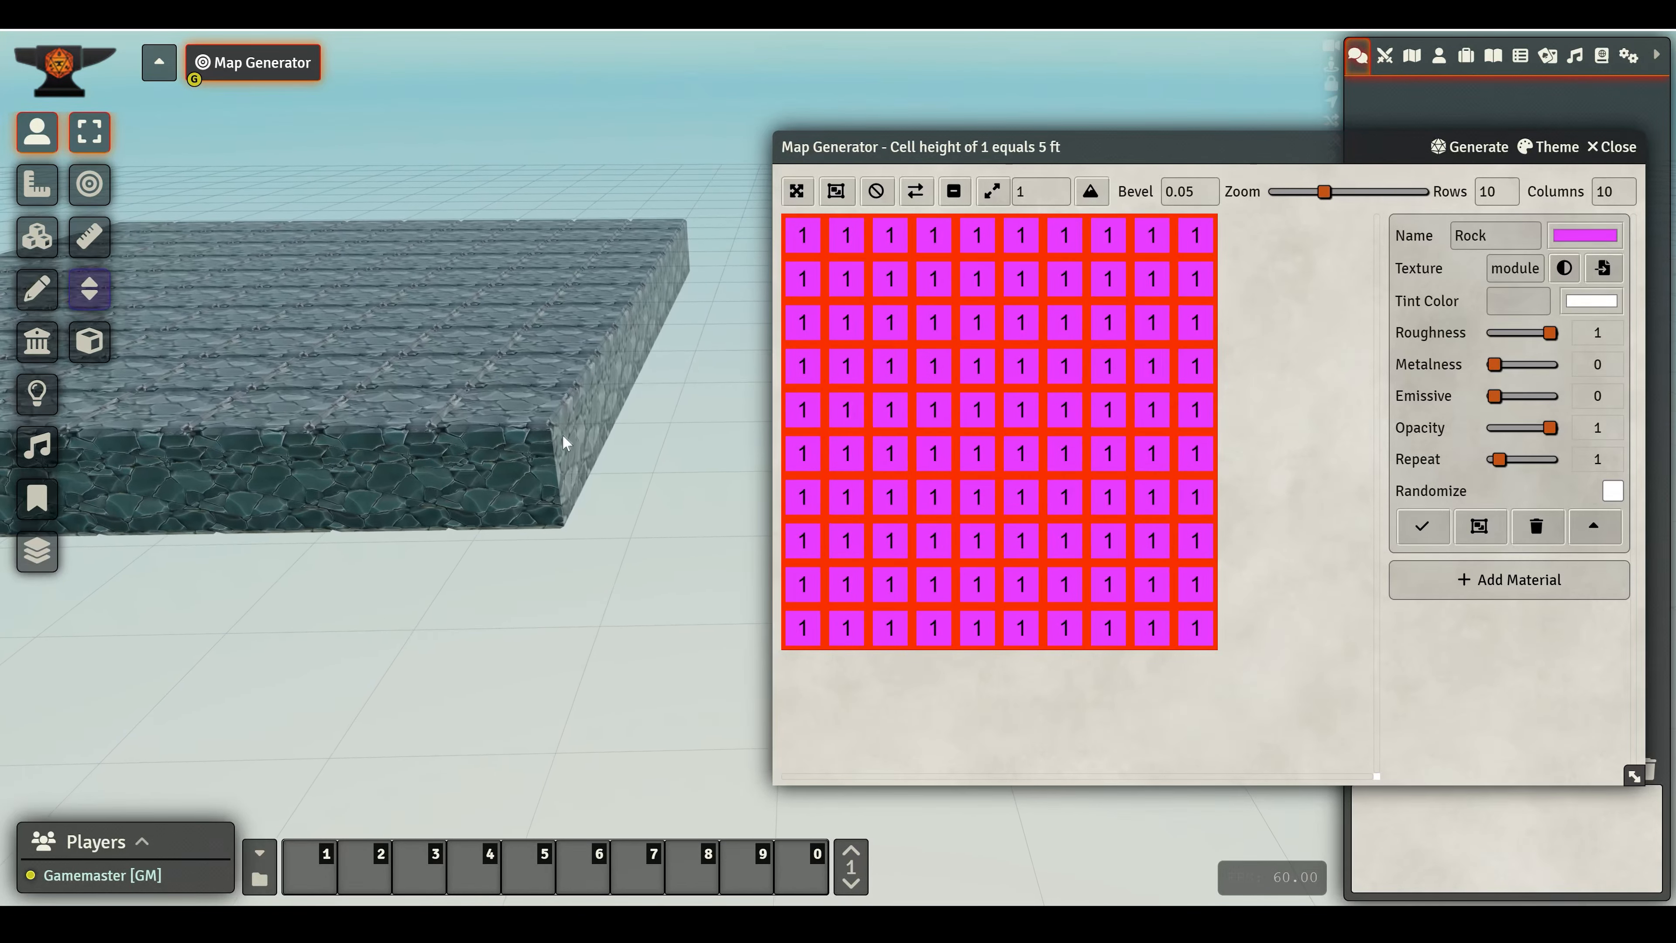
left_click_drag(409, 555, 466, 535)
scroll(459, 547, "up", 5)
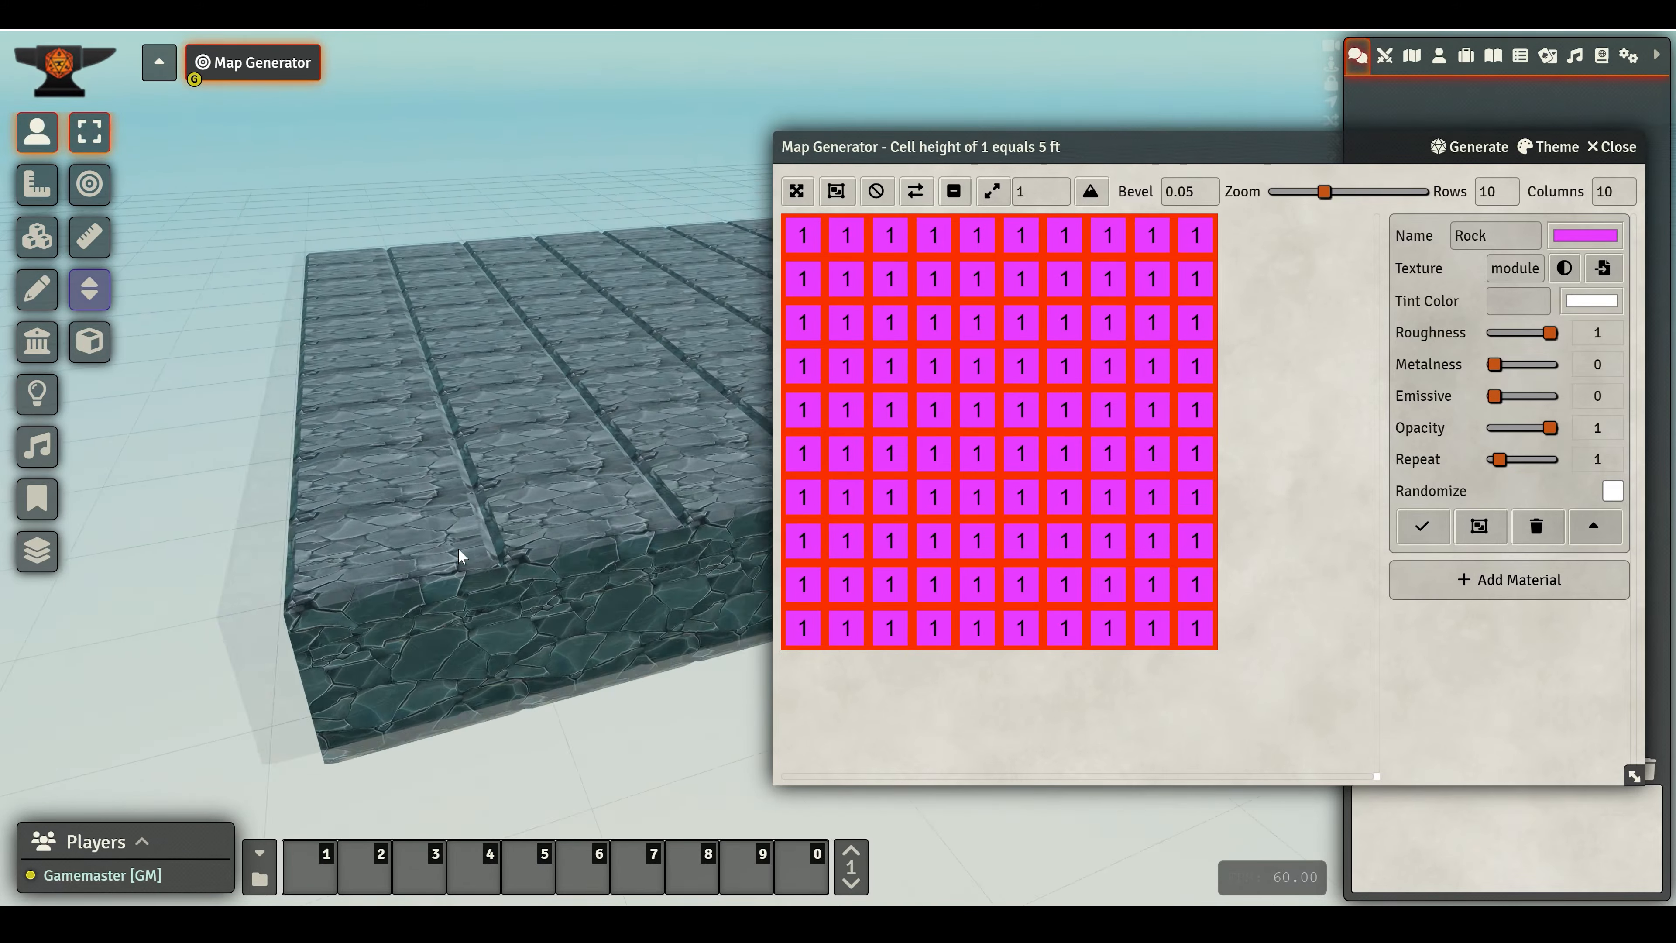
left_click_drag(455, 555, 523, 492)
left_click(1612, 491)
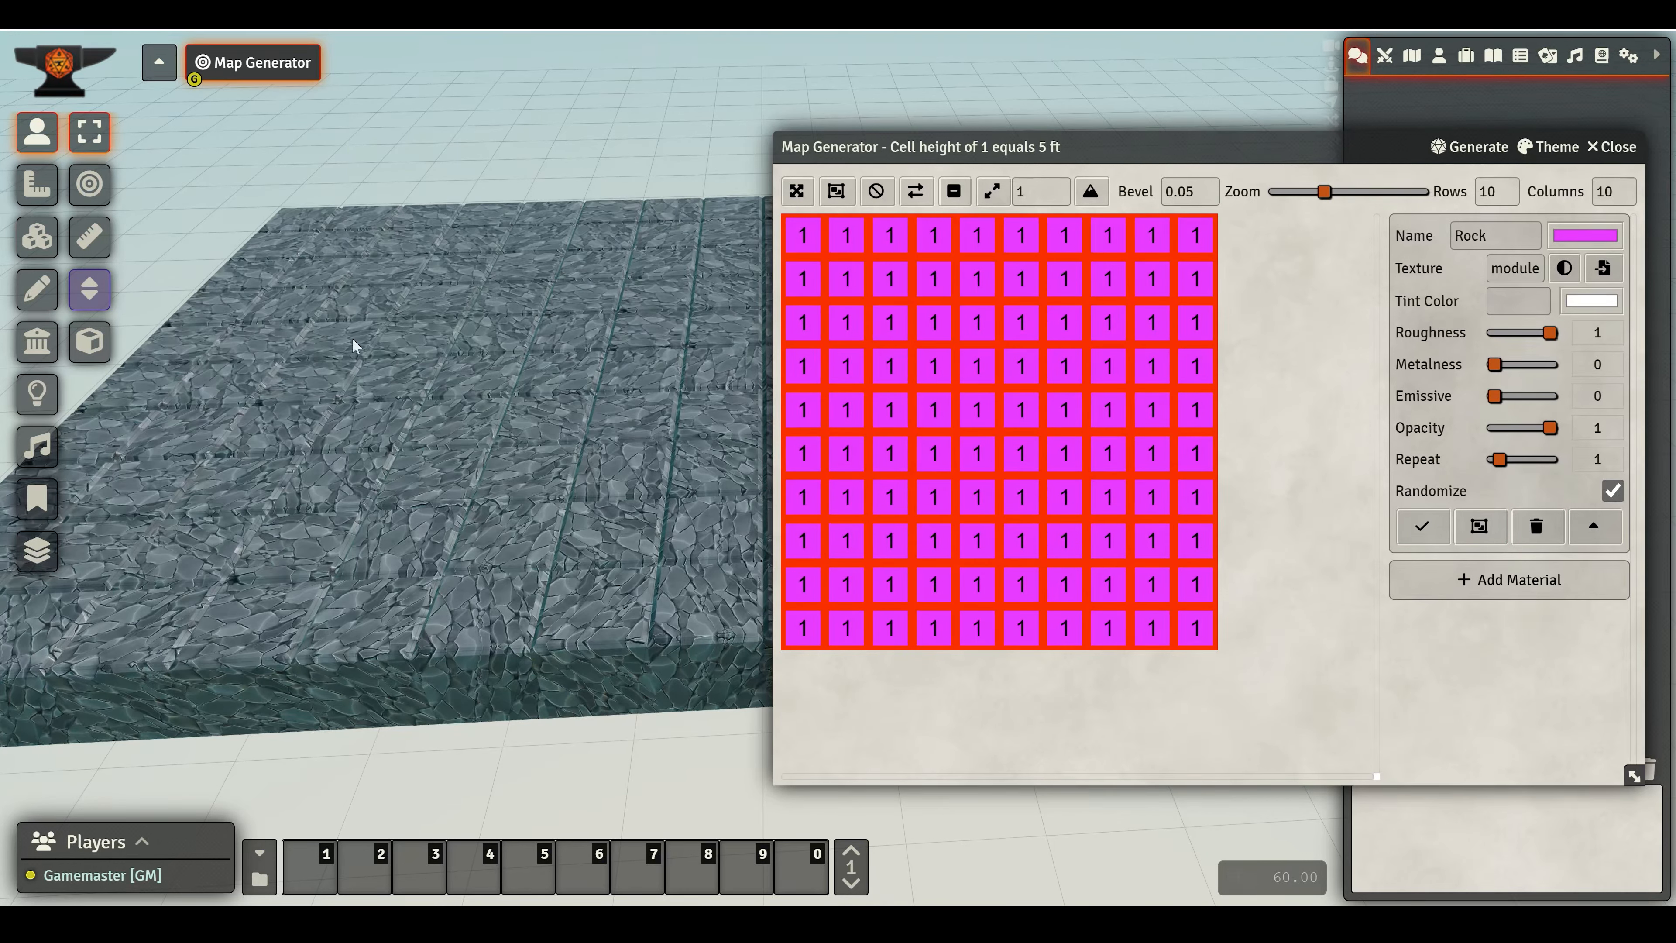
- Inspect the randomized block from several angles and deselect all cells in the generator grid
left_click_drag(372, 543, 403, 457)
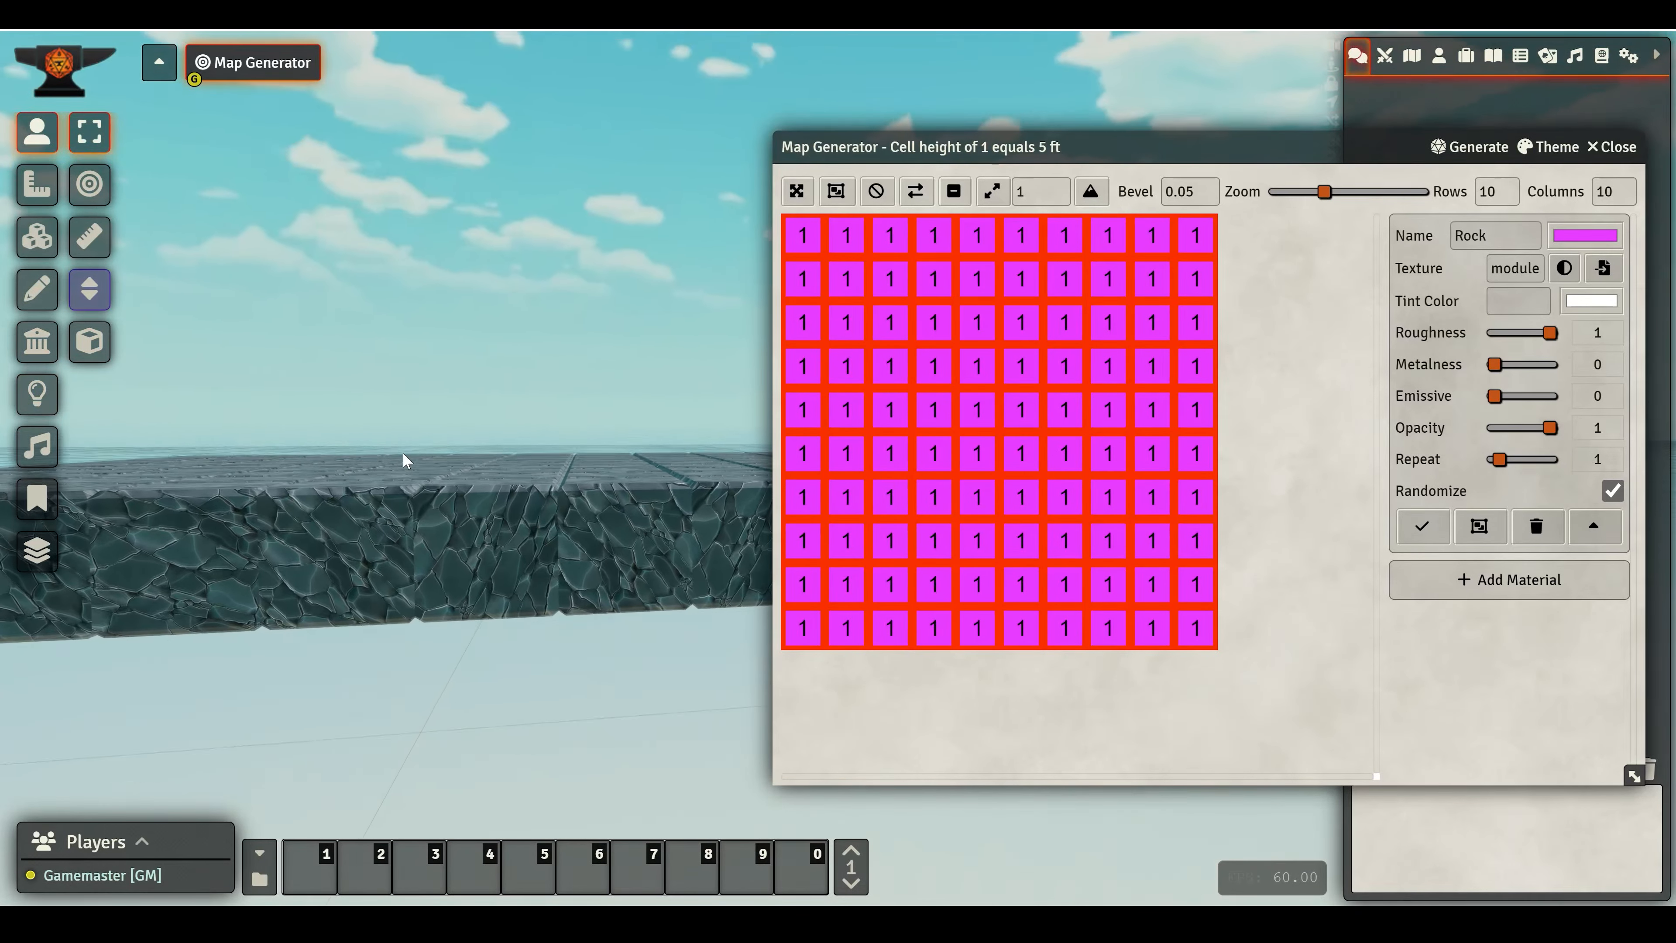
right_click_drag(294, 569, 720, 532)
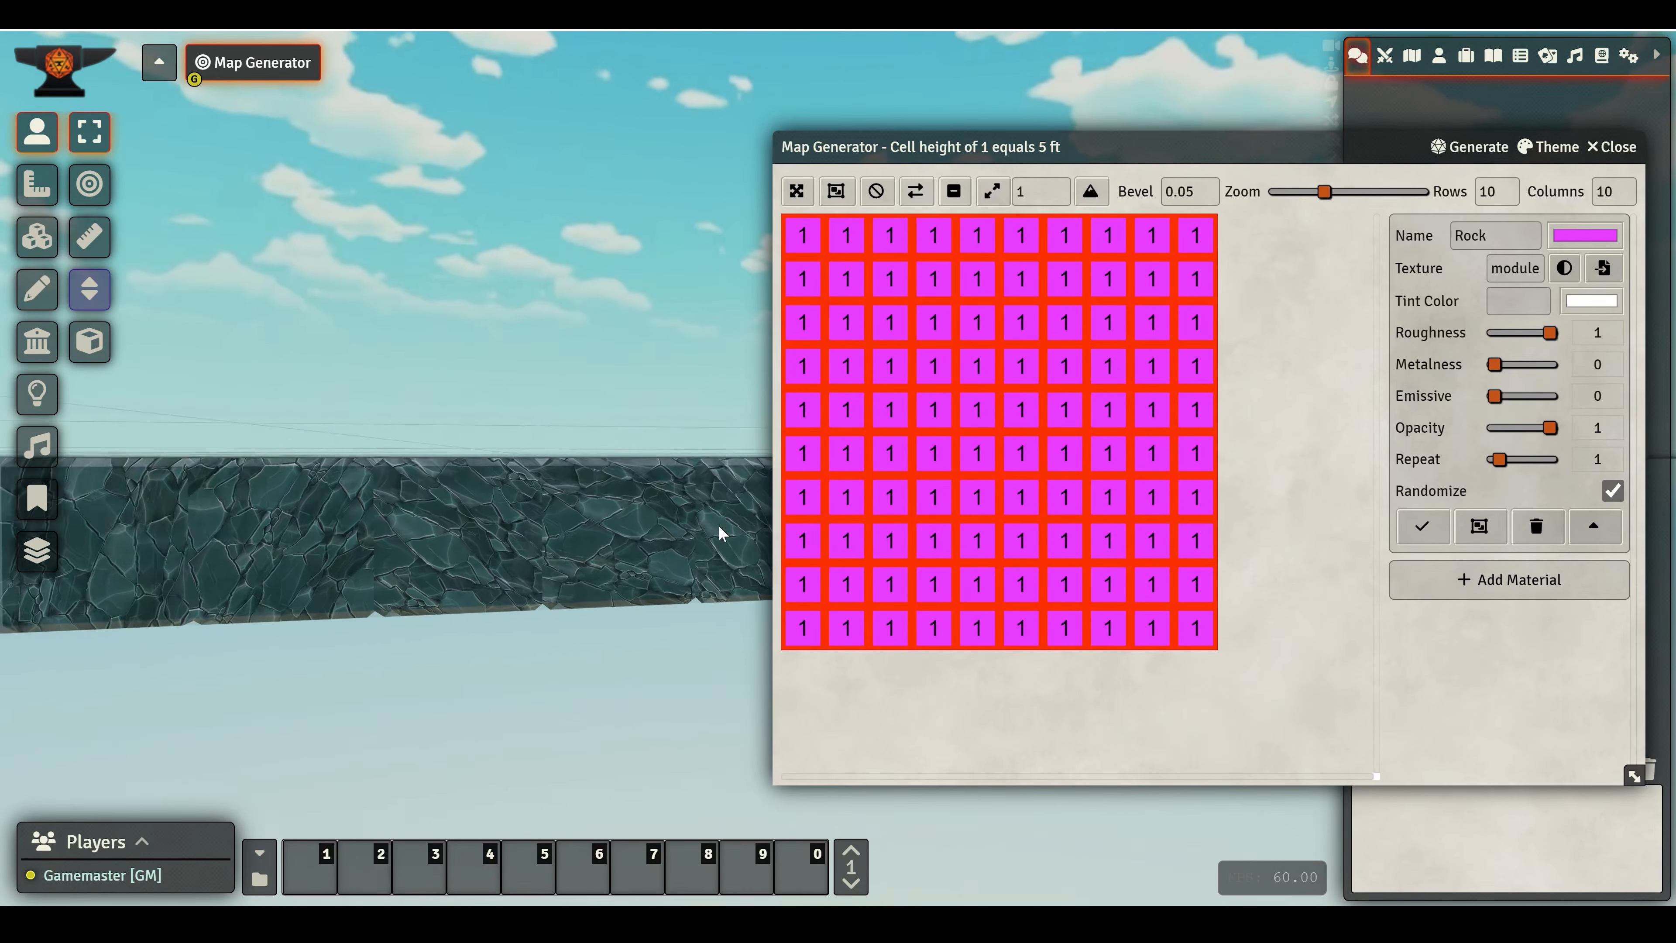
left_click_drag(432, 561, 760, 573)
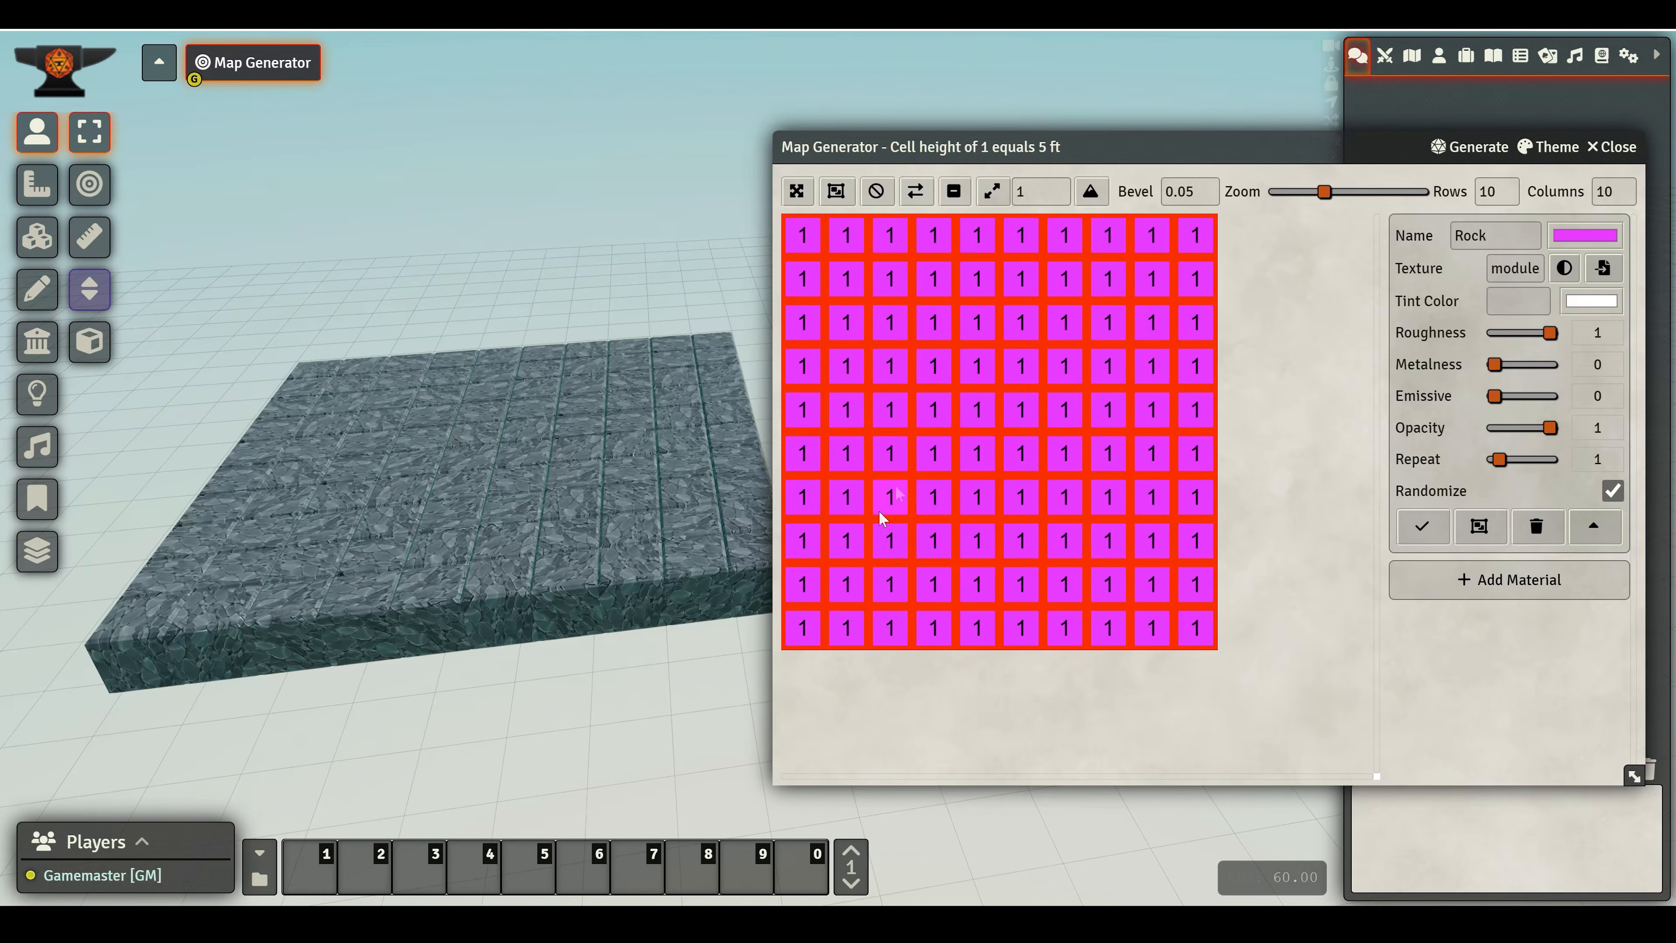
left_click_drag(528, 491, 643, 558)
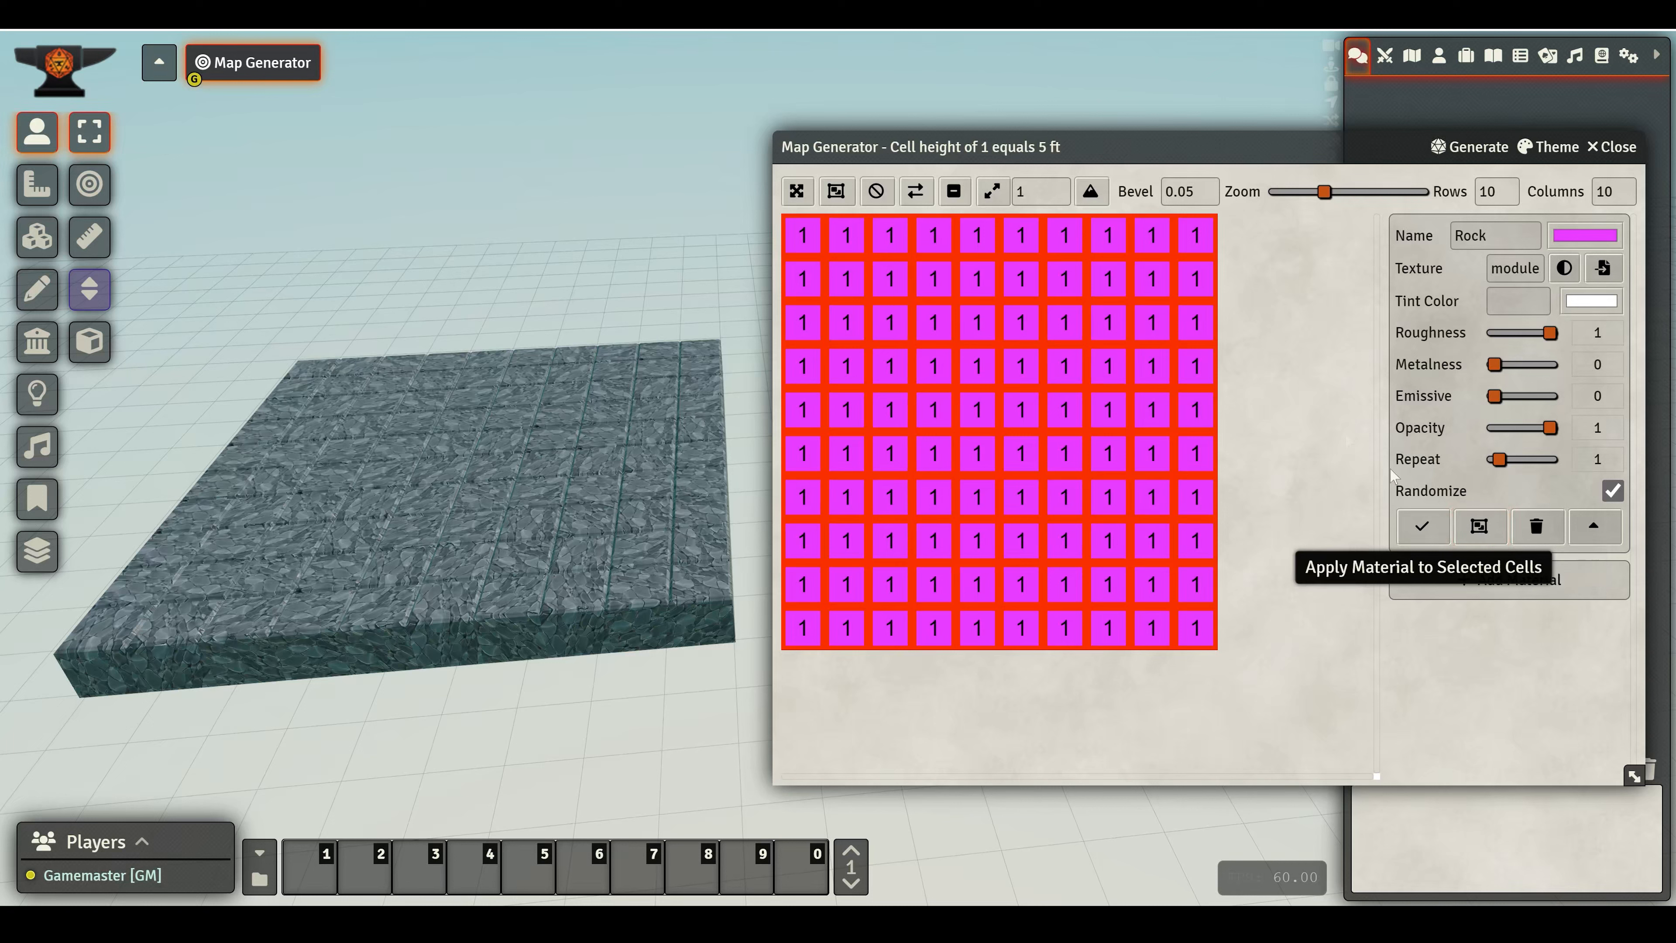
left_click(882, 193)
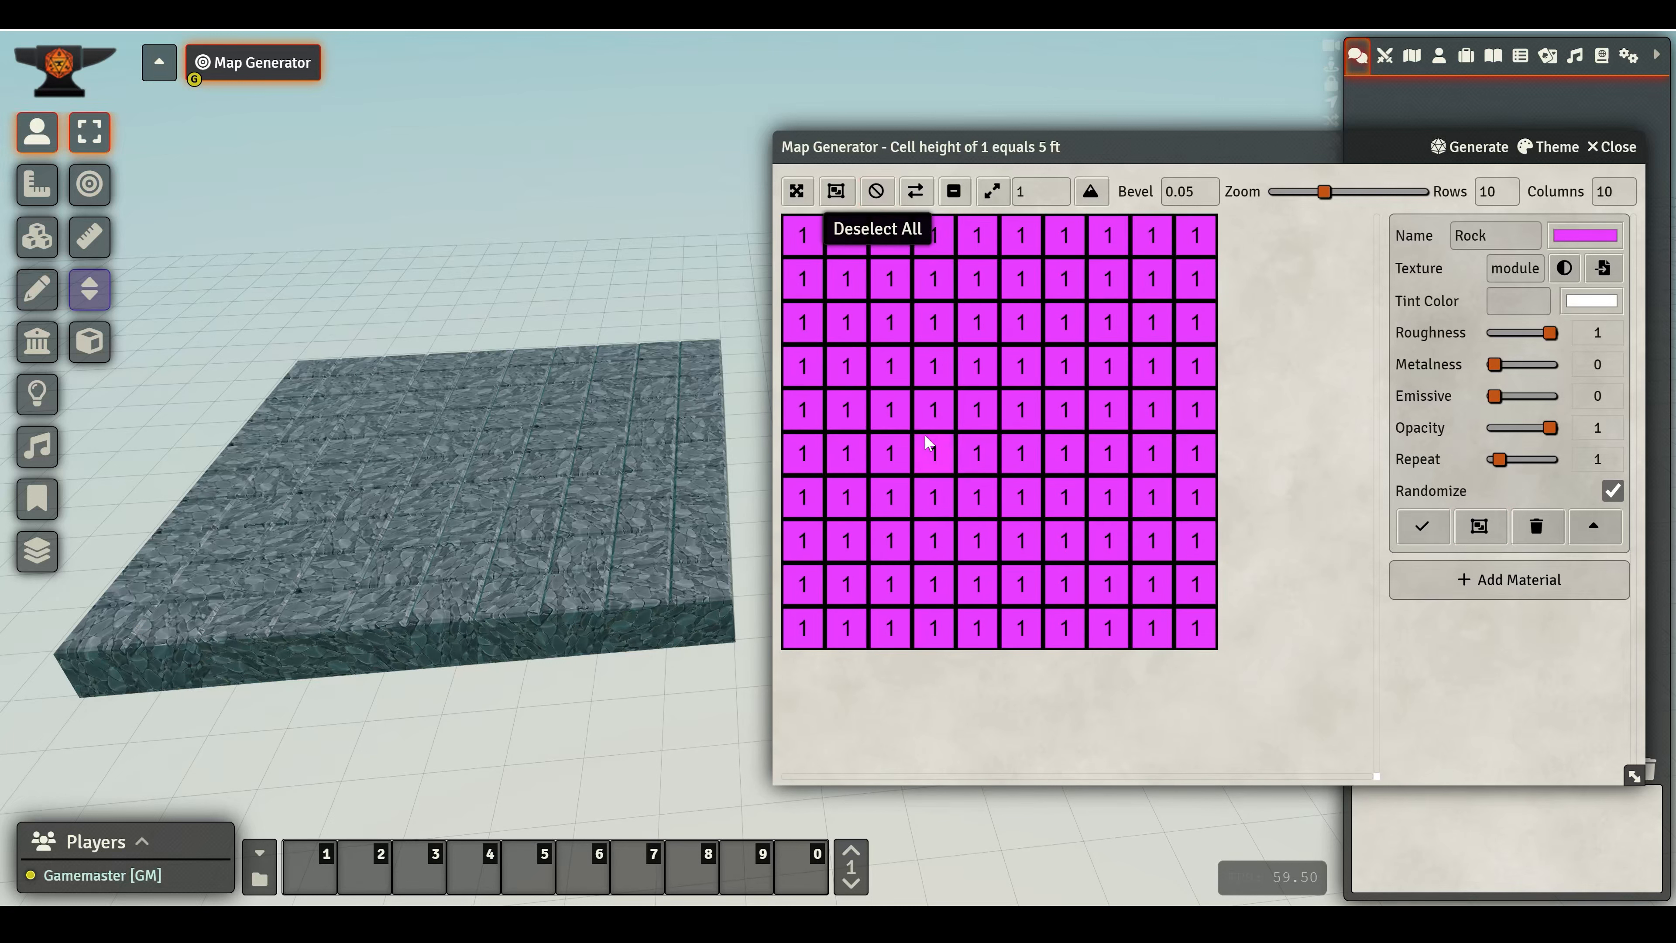
- Select all cells using the Rock material and collapse the Rock material's settings
left_click(1489, 540)
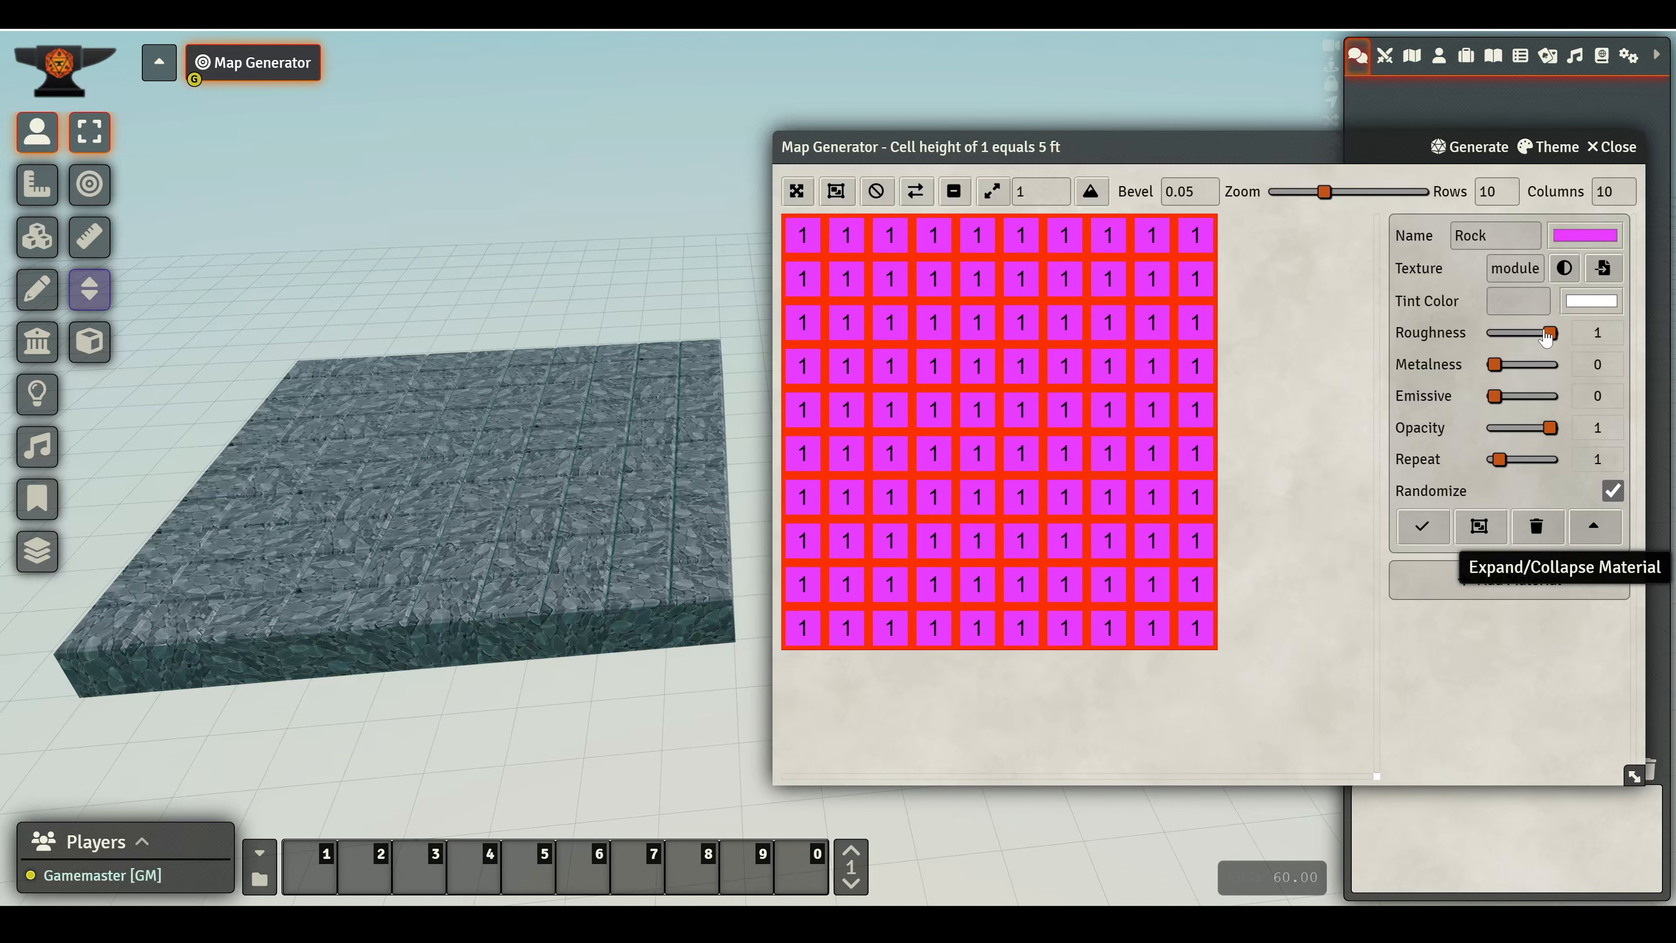
left_click(1592, 526)
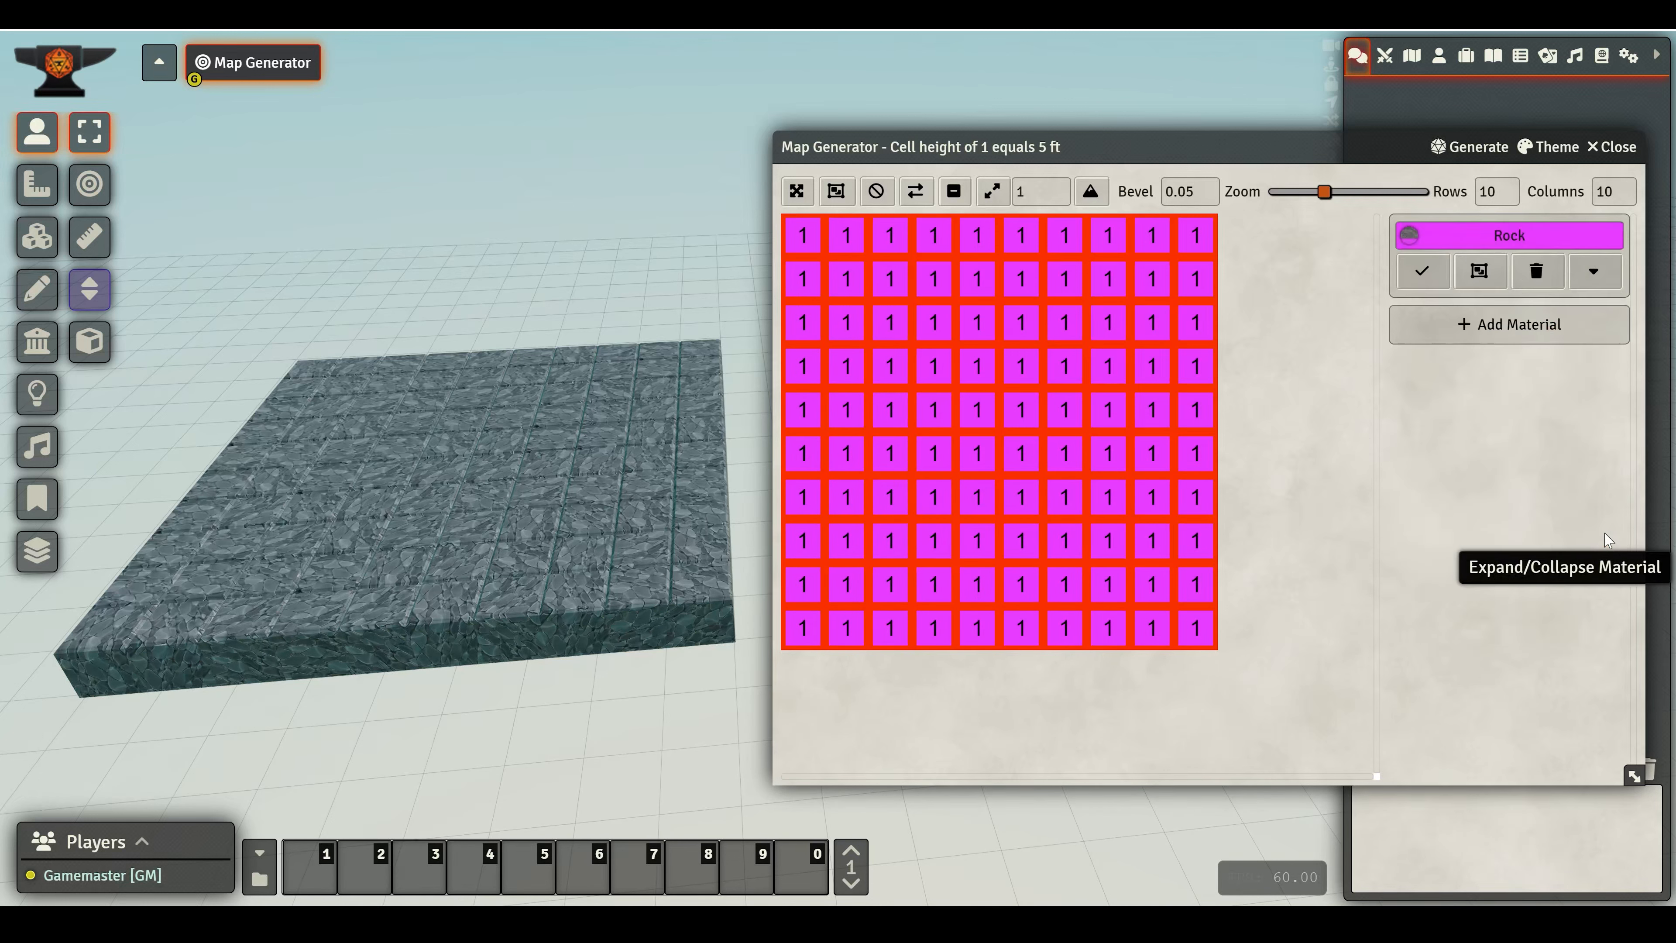
- Try Bevel values of 0.09 and 0 on the block, then set Bevel back to 0.05
left_click_drag(1217, 140, 1200, 95)
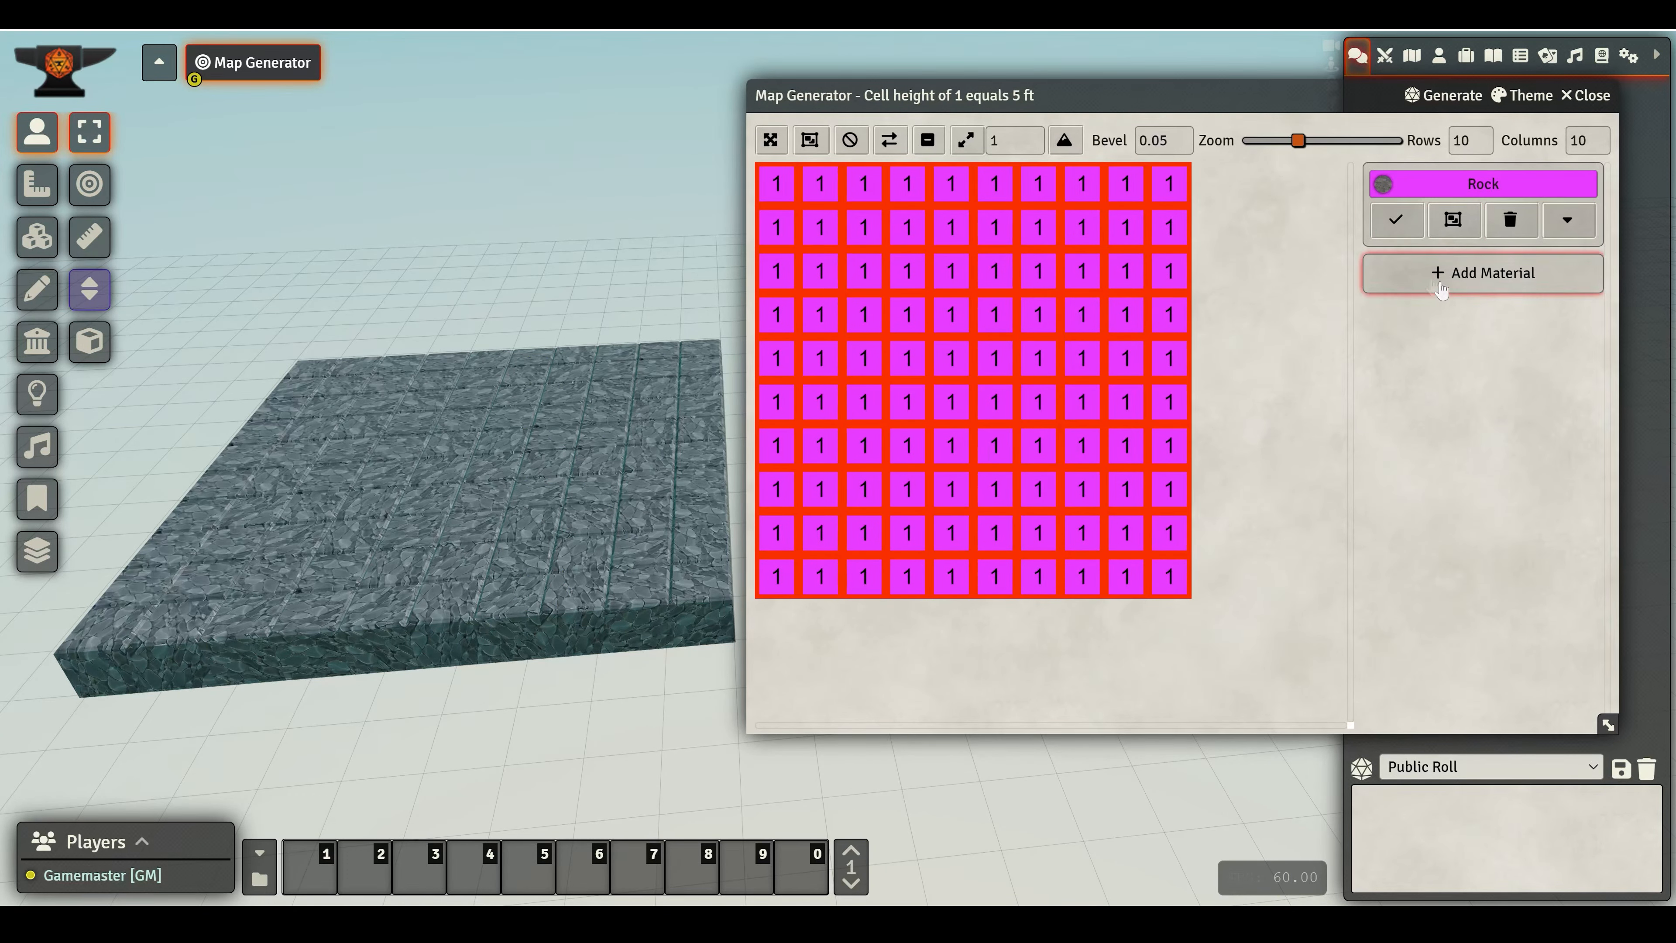
mouse_move(1388, 189)
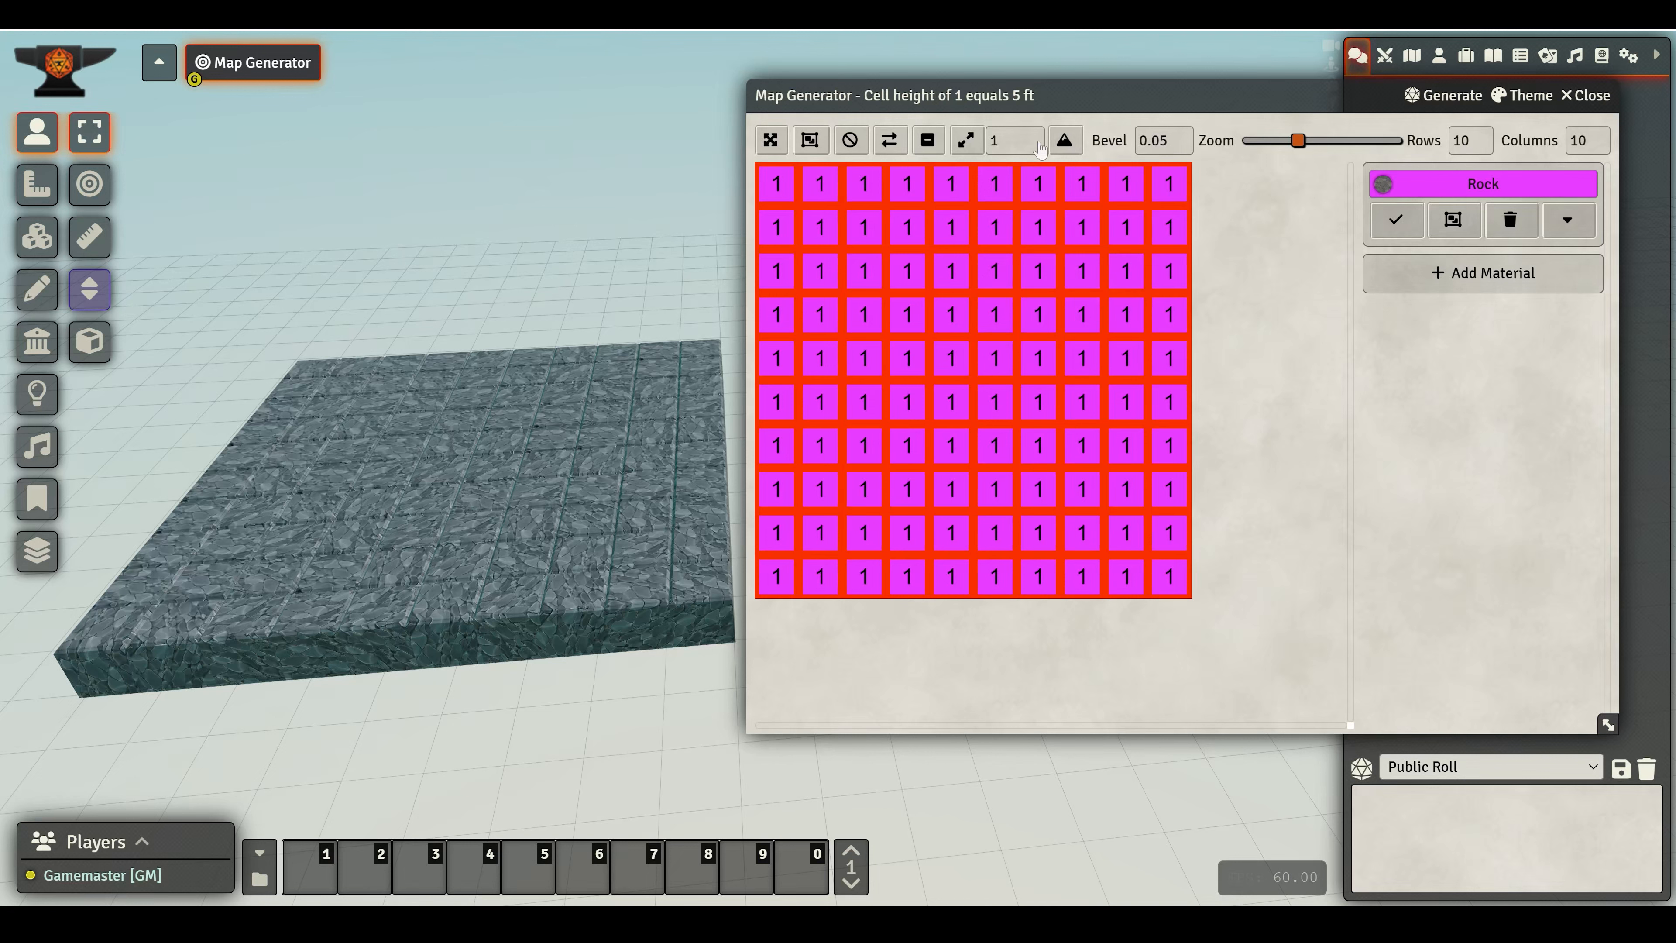
scroll(467, 477, "up", 5)
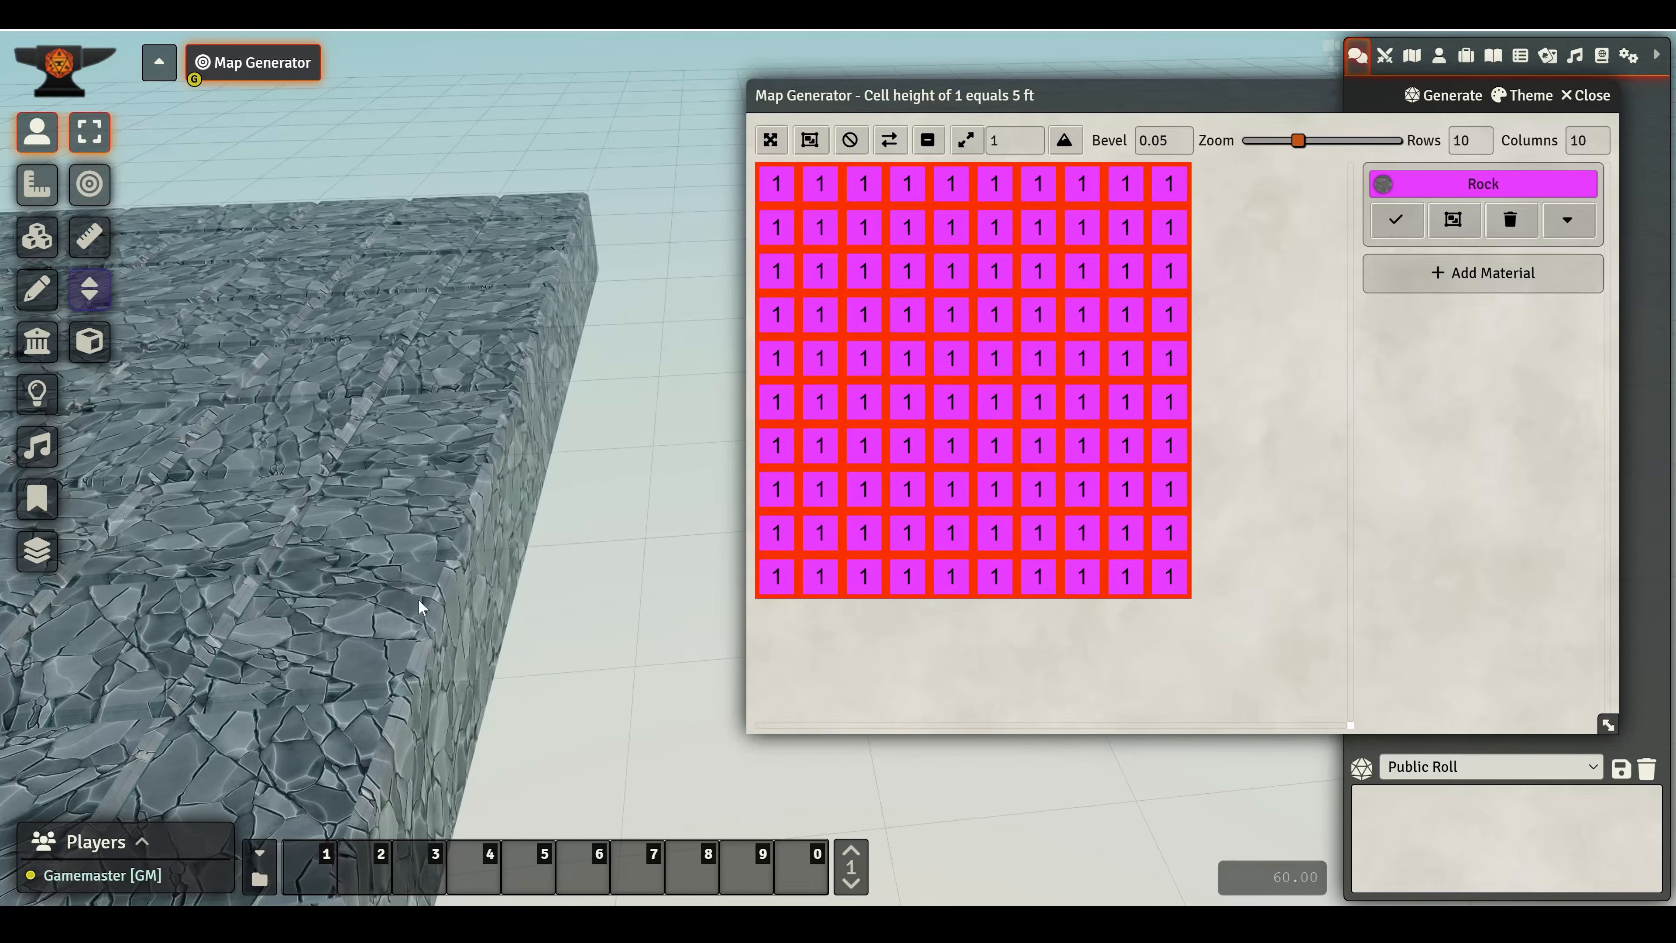
right_click_drag(373, 548, 590, 601)
scroll(594, 571, "up", 3)
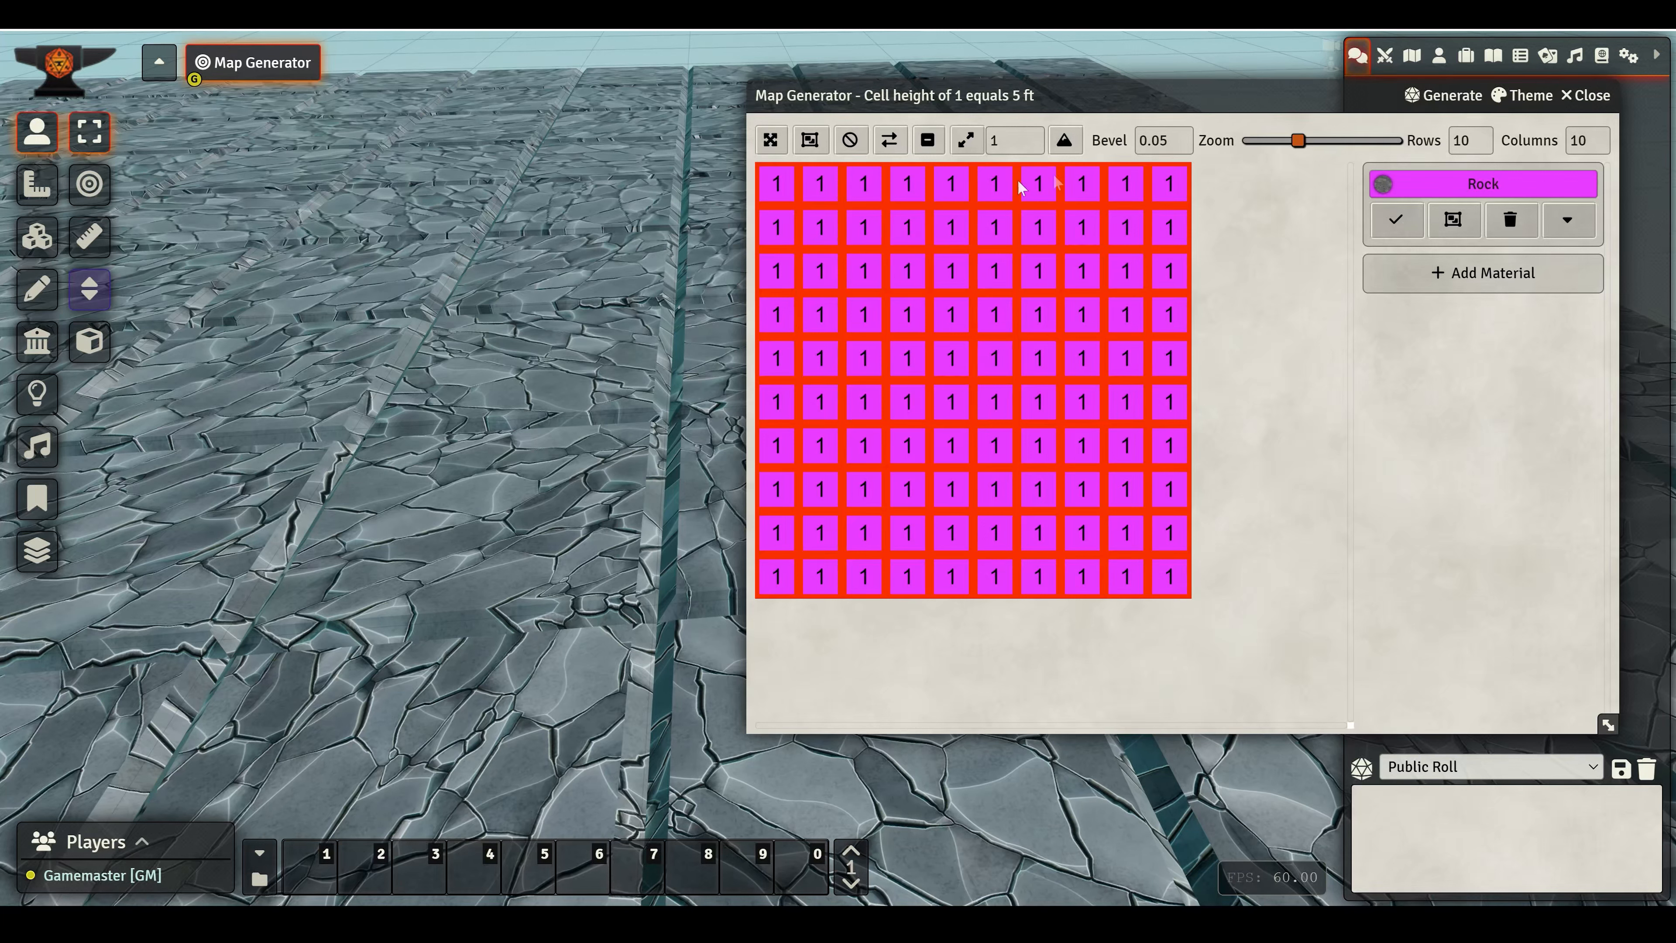
left_click(1169, 141)
type("9")
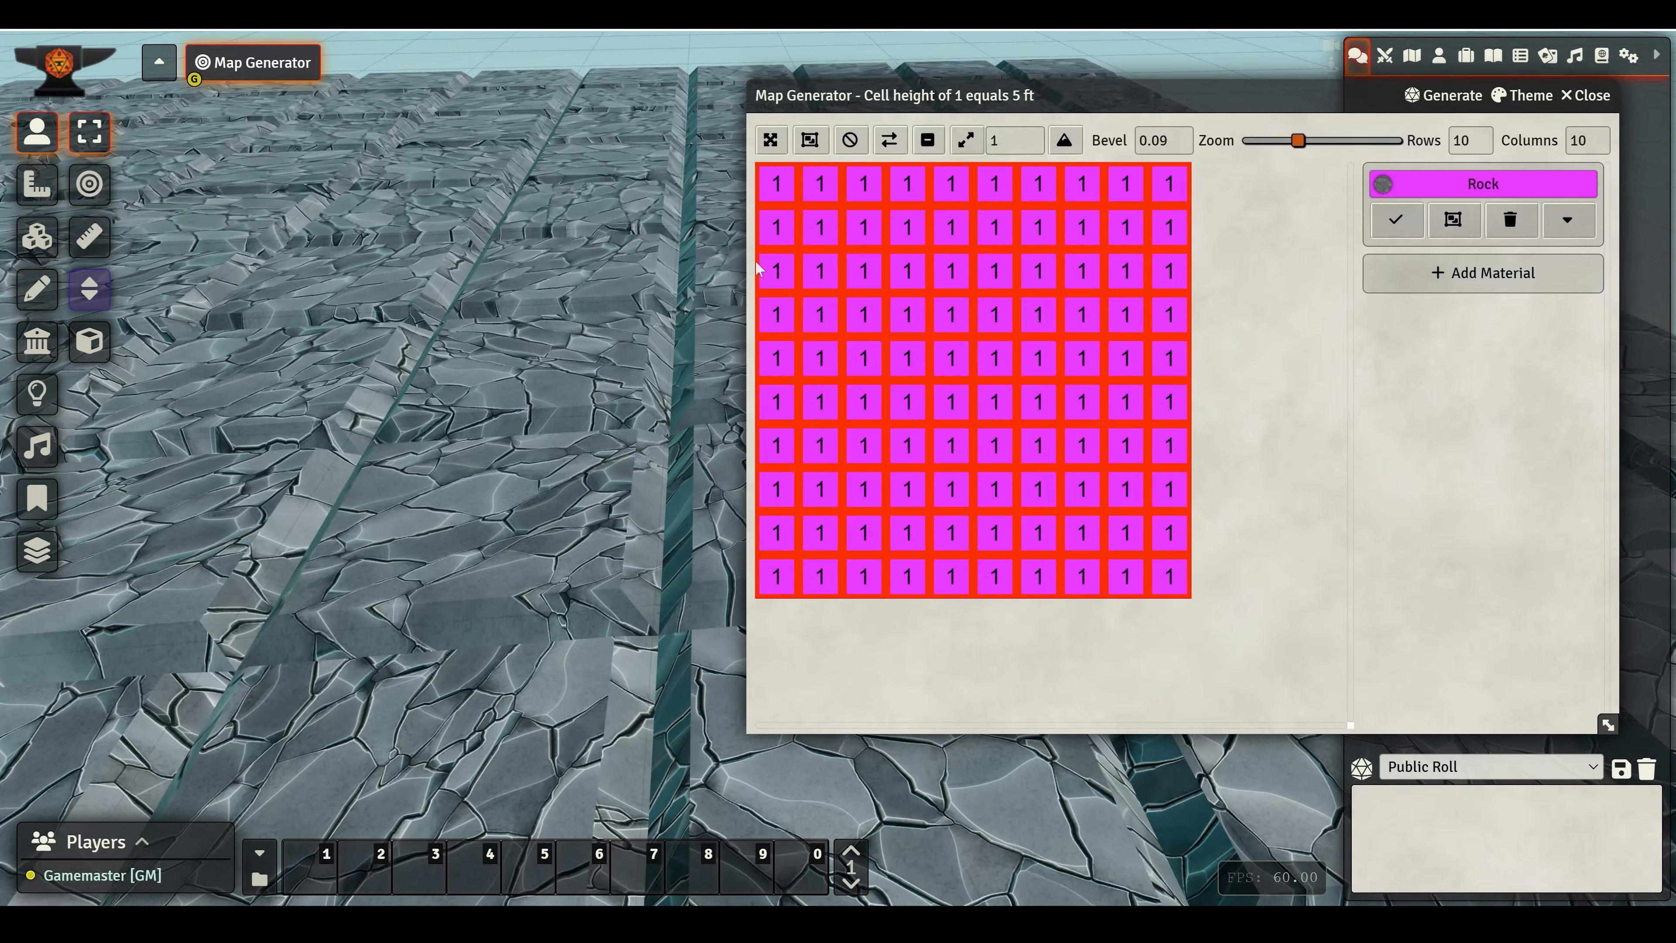
left_click_drag(1172, 141, 1160, 140)
type("0")
left_click(1238, 273)
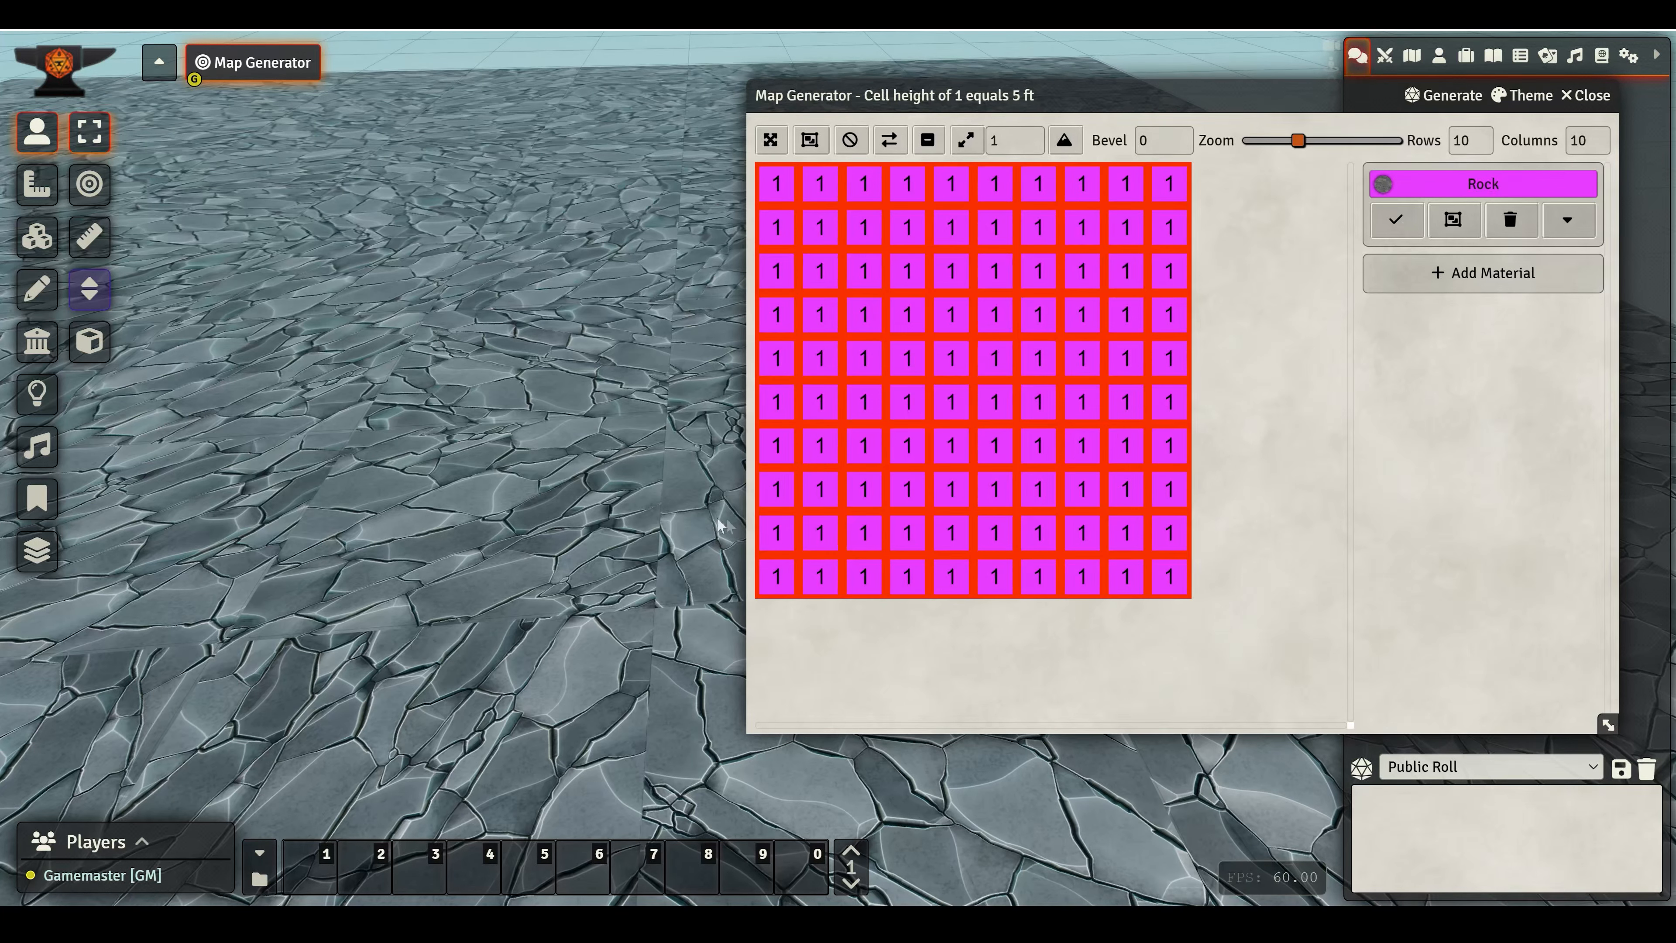
left_click_drag(1160, 140, 1105, 140)
type("0.05")
left_click(1239, 276)
- Deselect all grid cells, then select the five cells in the second row from column 3 to column 7
scroll(602, 434, "down", 5)
left_click_drag(601, 433, 666, 317)
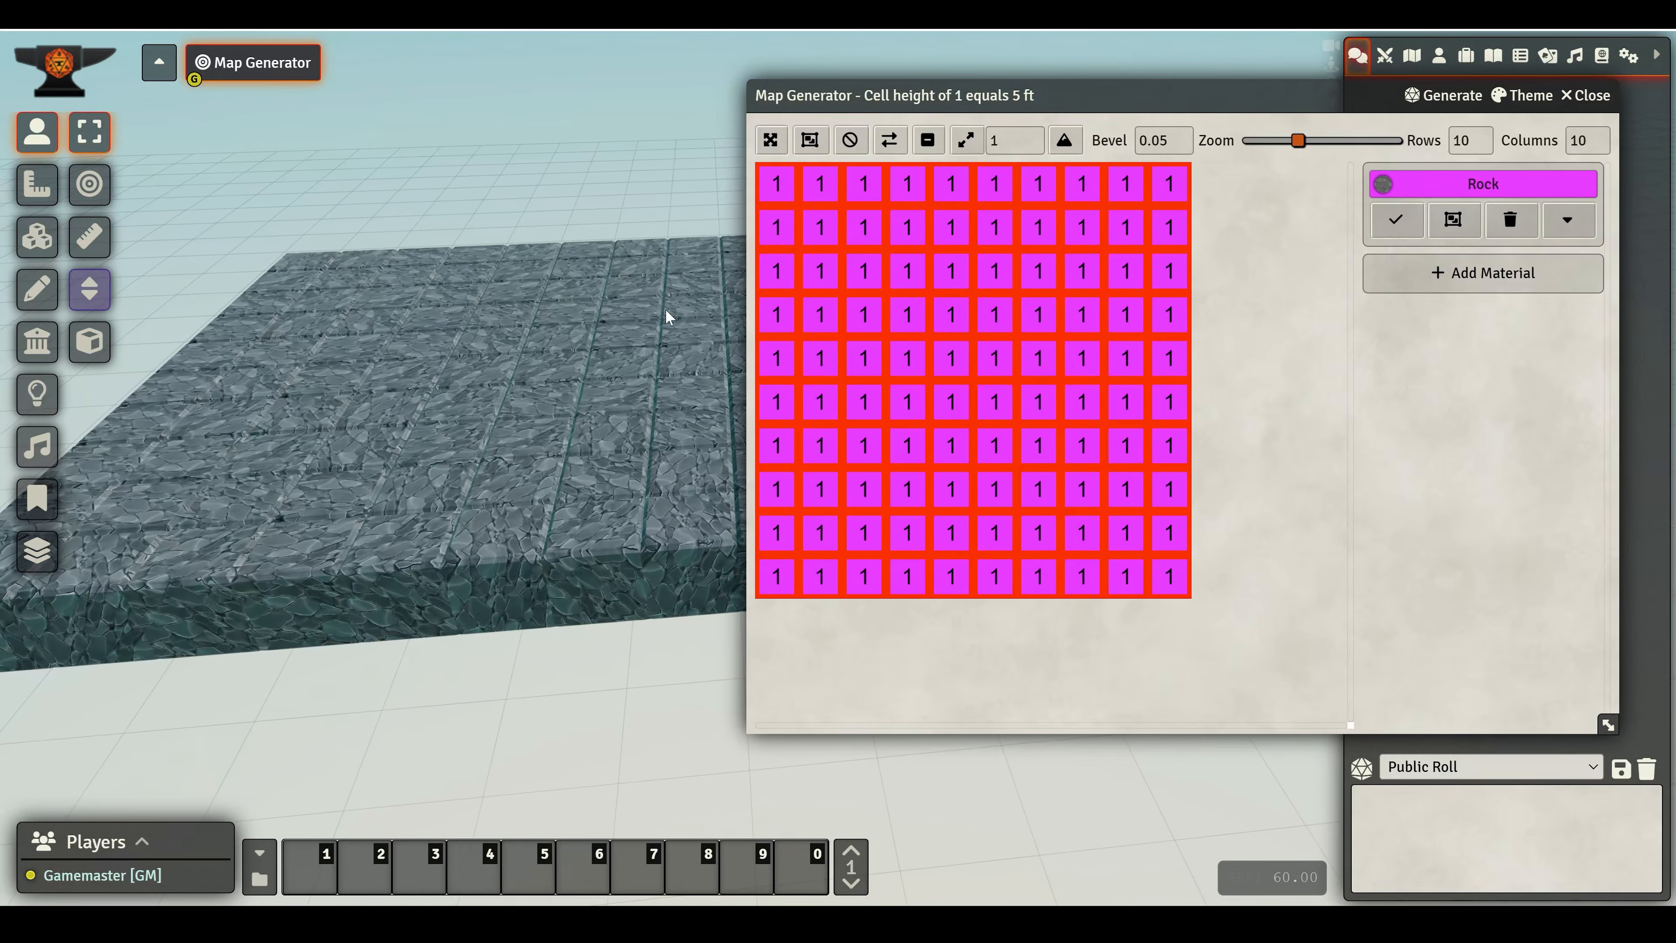
left_click_drag(374, 262, 613, 402)
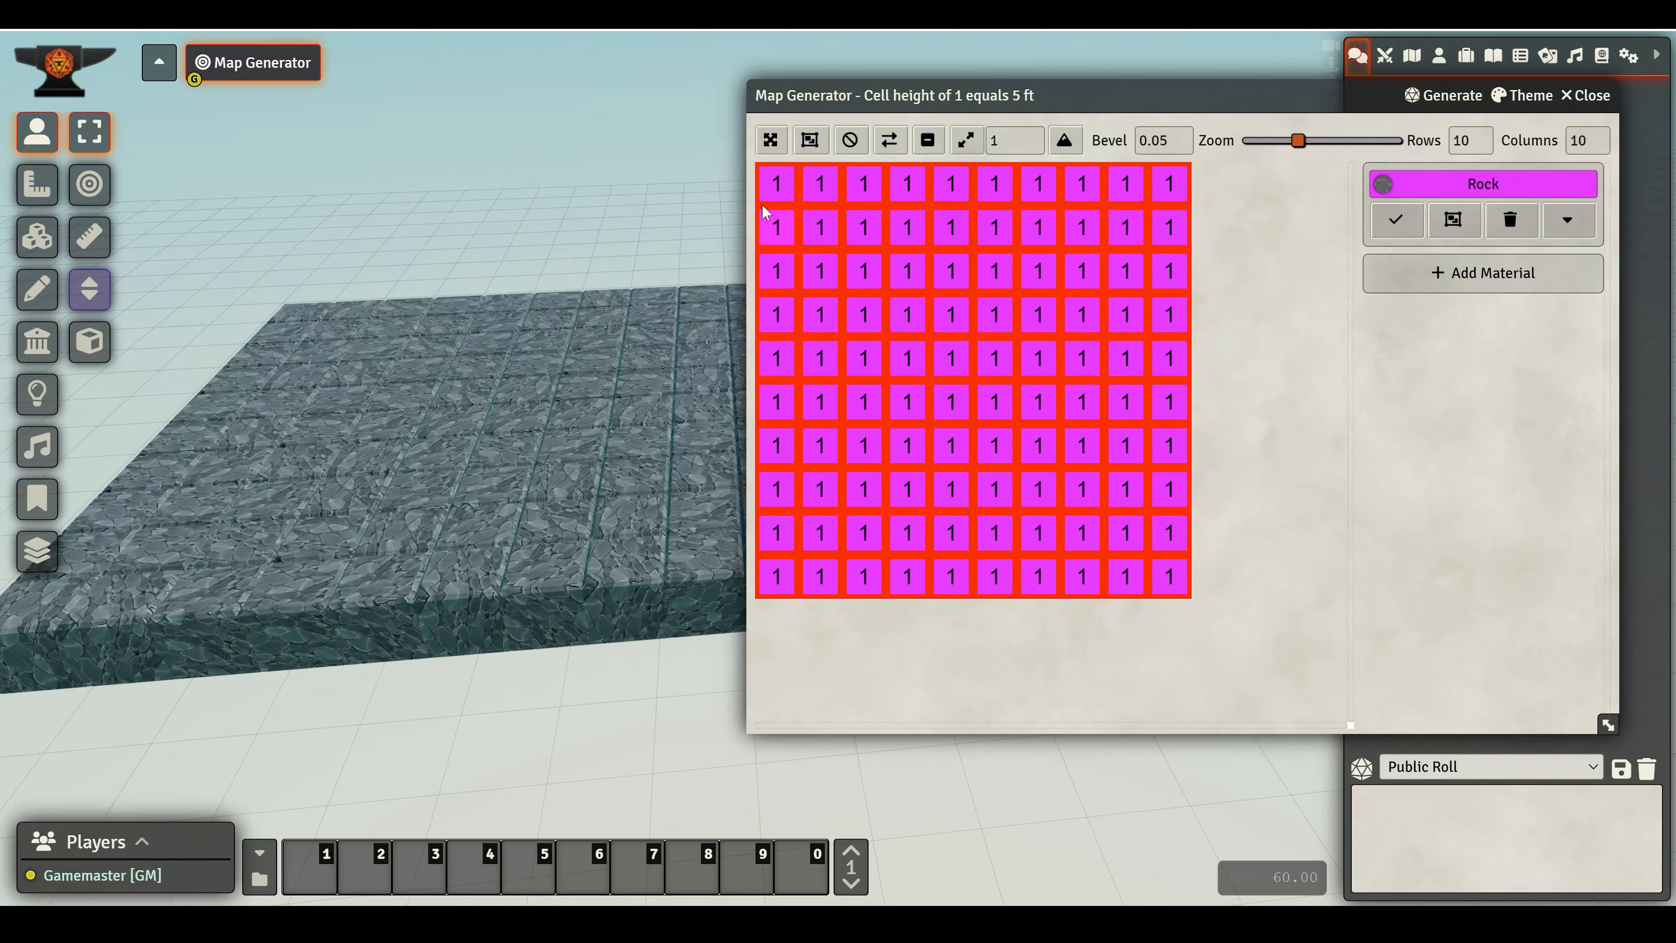
left_click(821, 191)
left_click(780, 188)
left_click(848, 143)
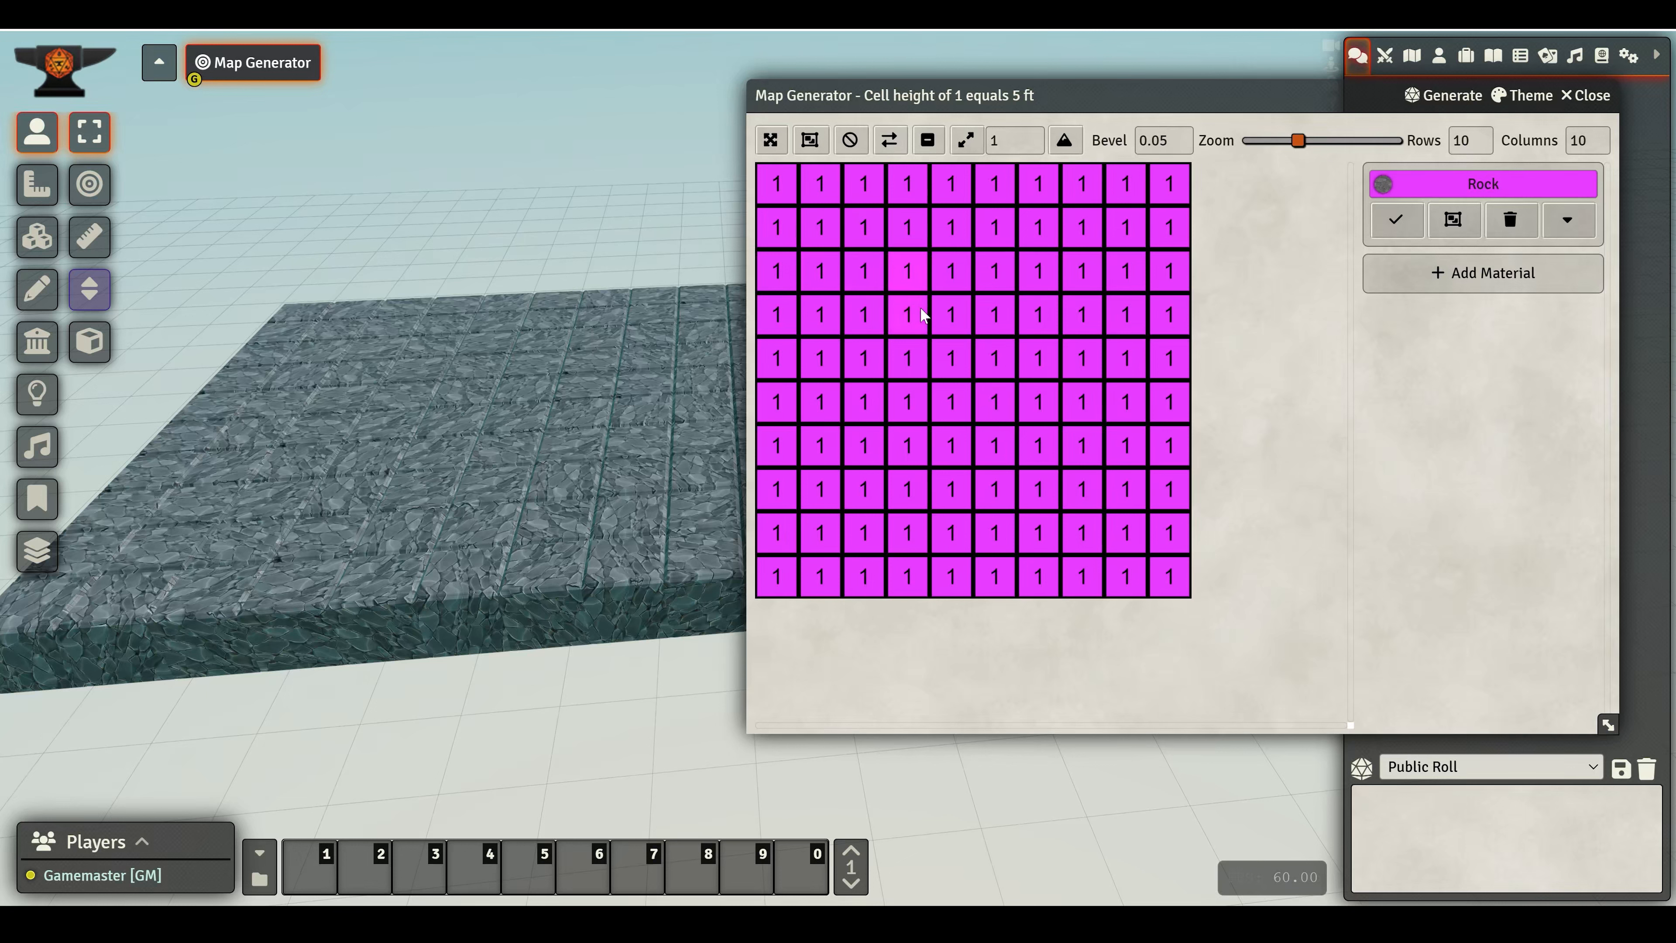
left_click_drag(870, 226, 1019, 232)
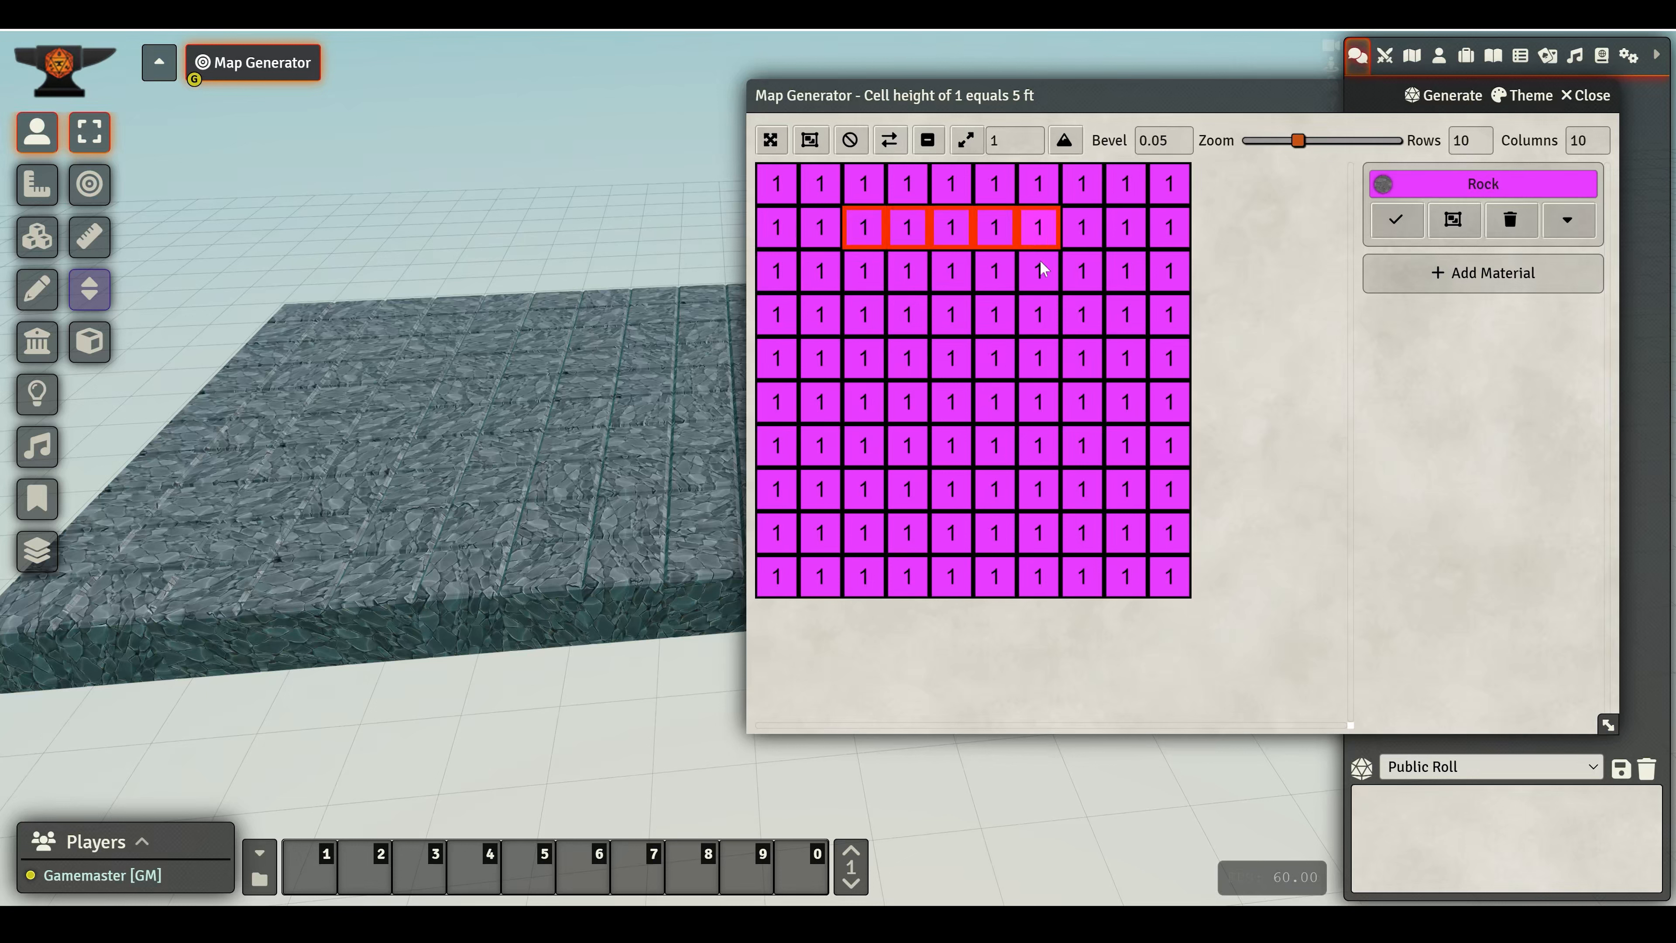
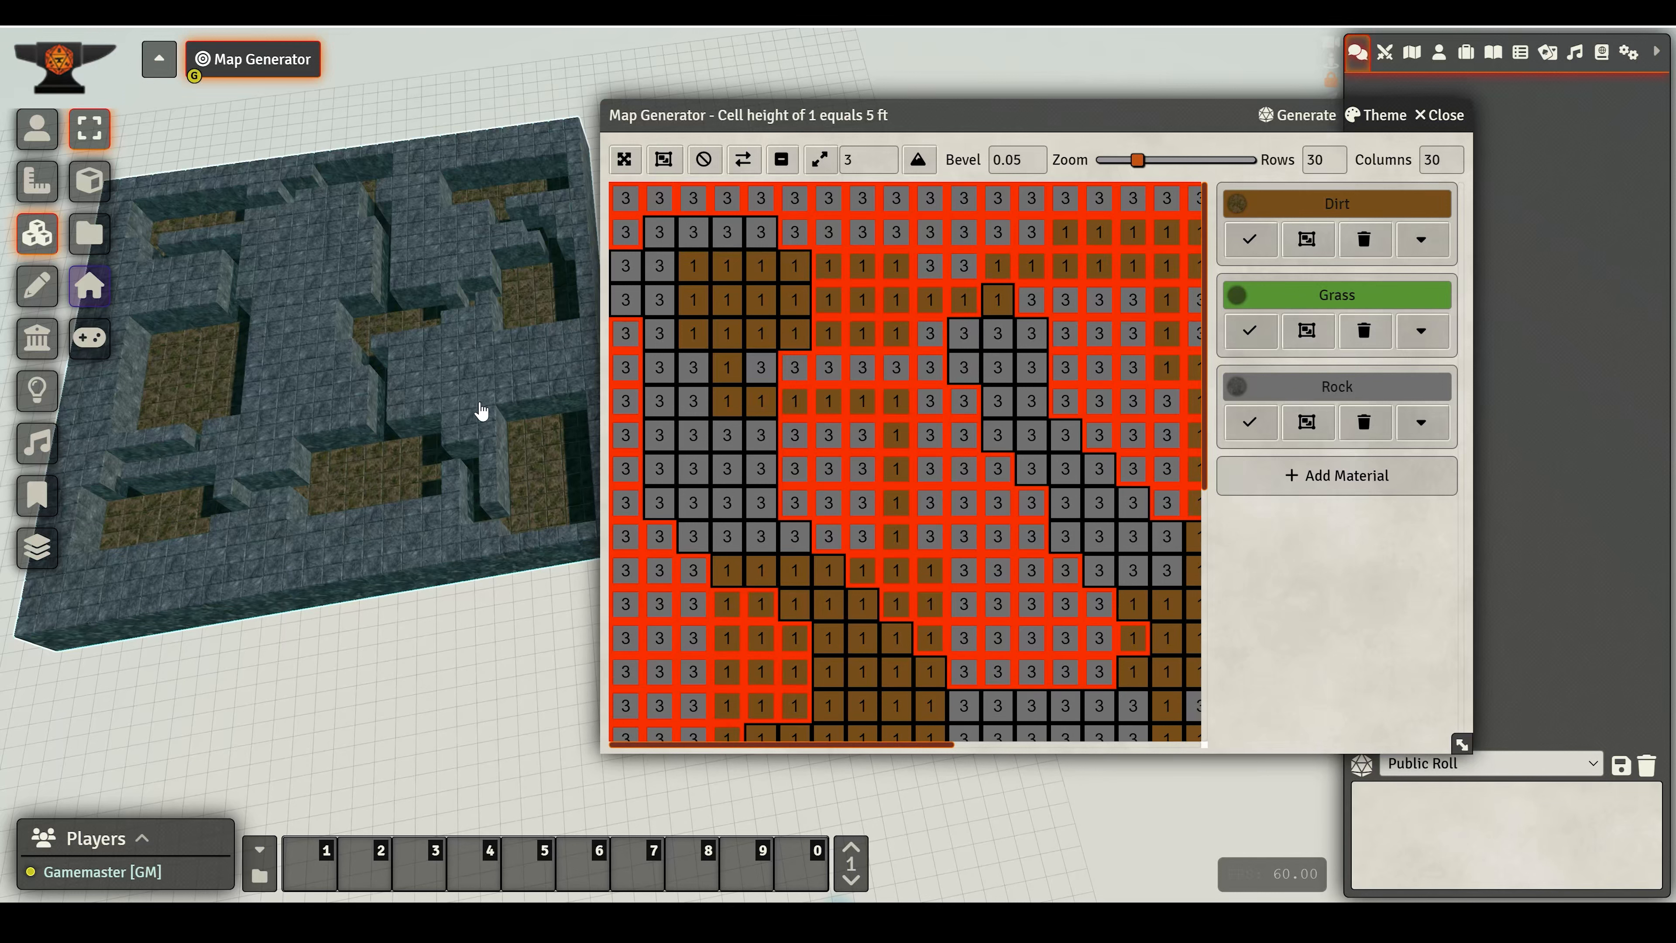
- Deselect all grid cells and generate a new Shore map with a maximum height of 3
left_click(703, 159)
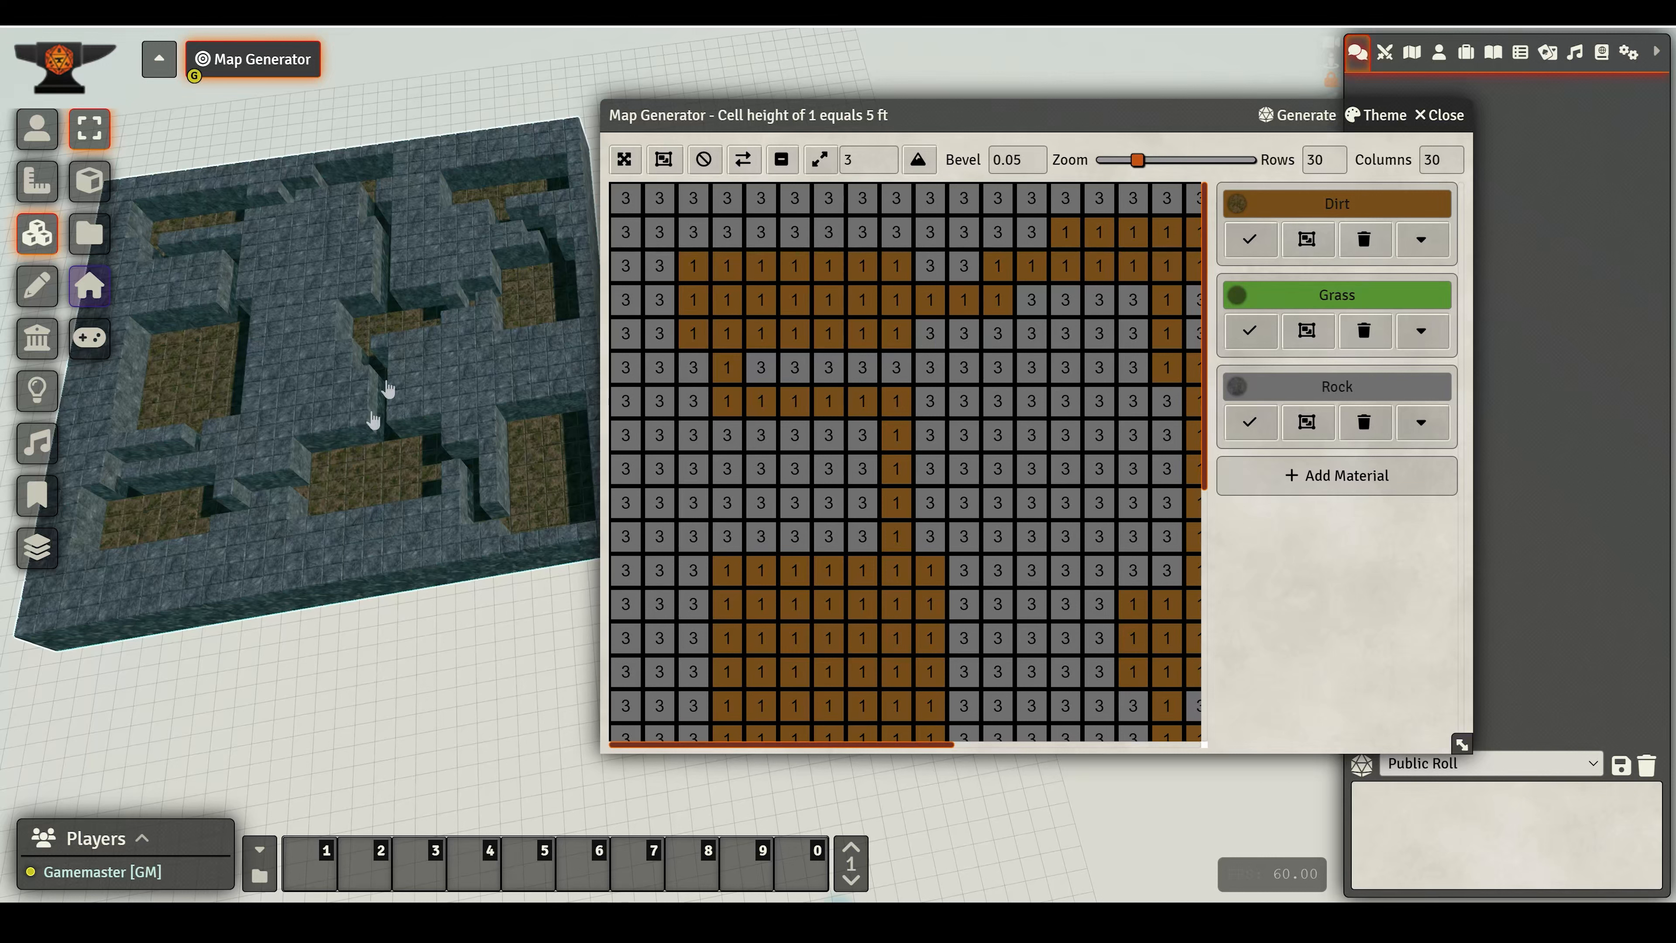
left_click(1307, 117)
left_click(1087, 117)
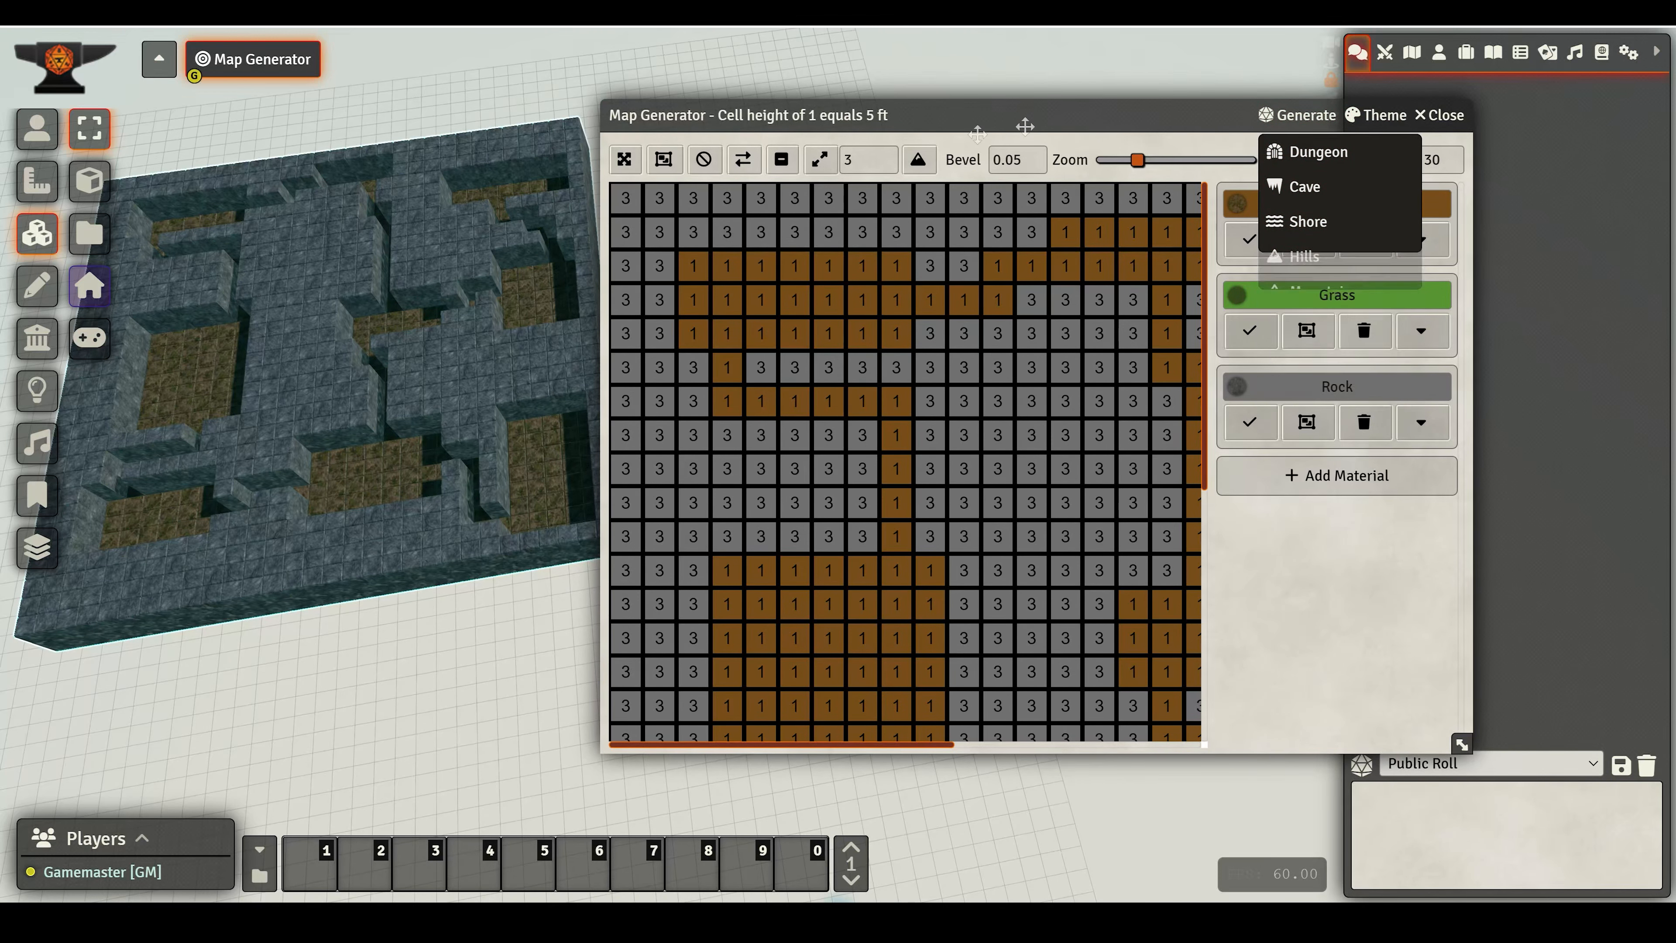
right_click_drag(258, 340, 371, 367)
scroll(356, 428, "up", 3)
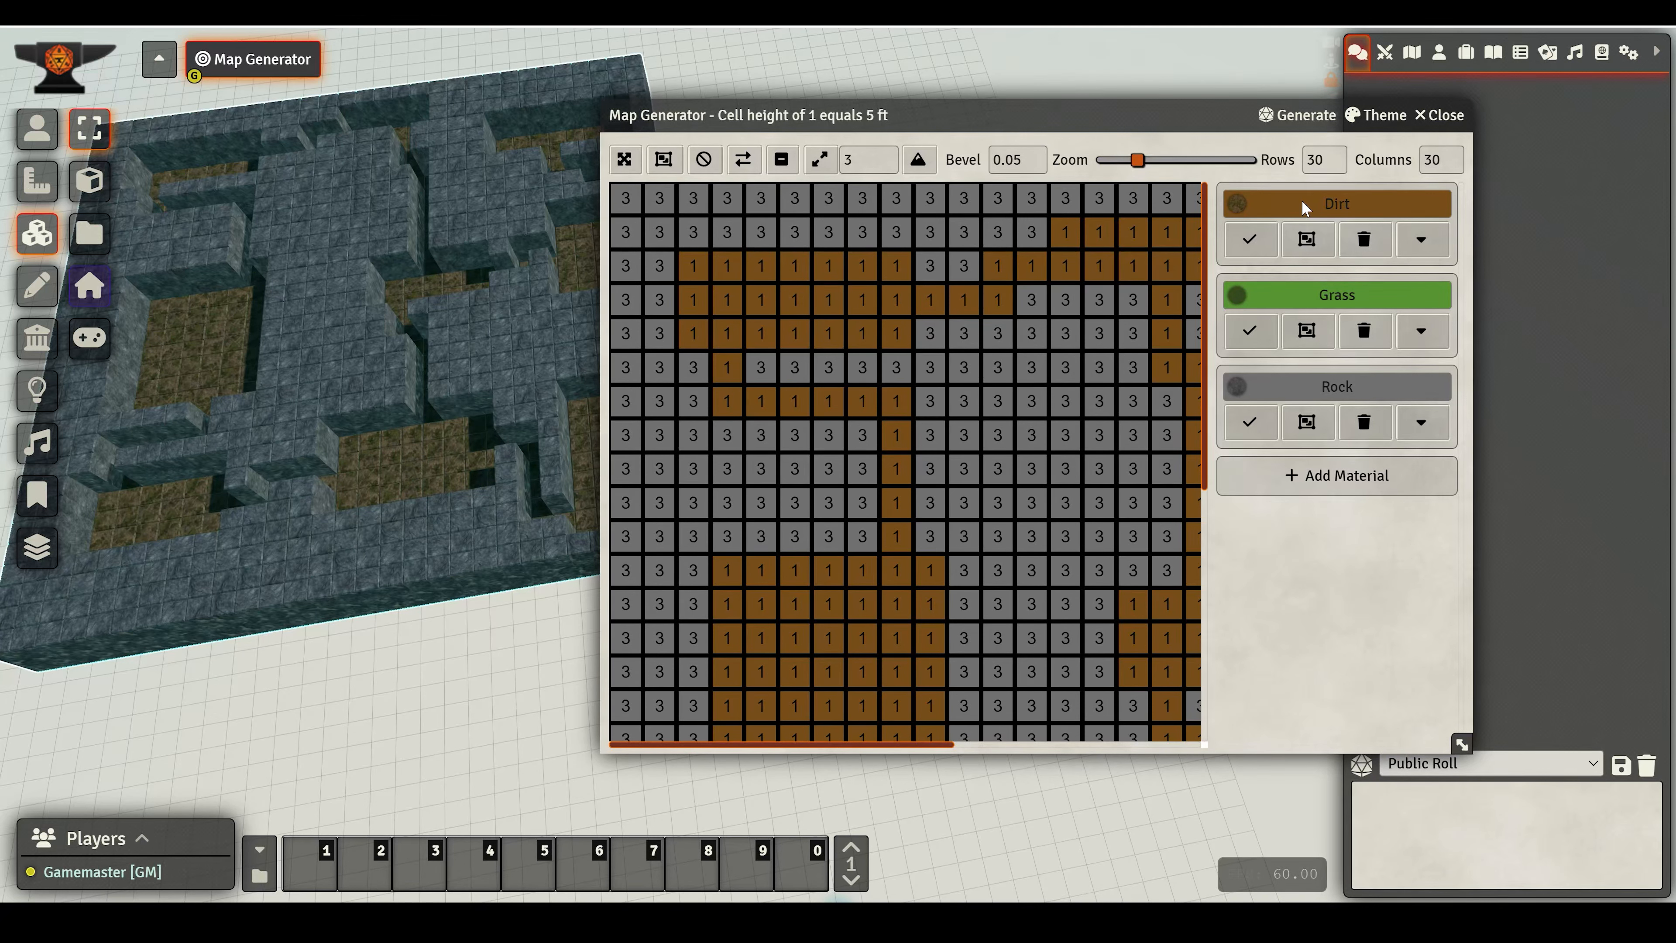
left_click_drag(464, 464, 369, 366)
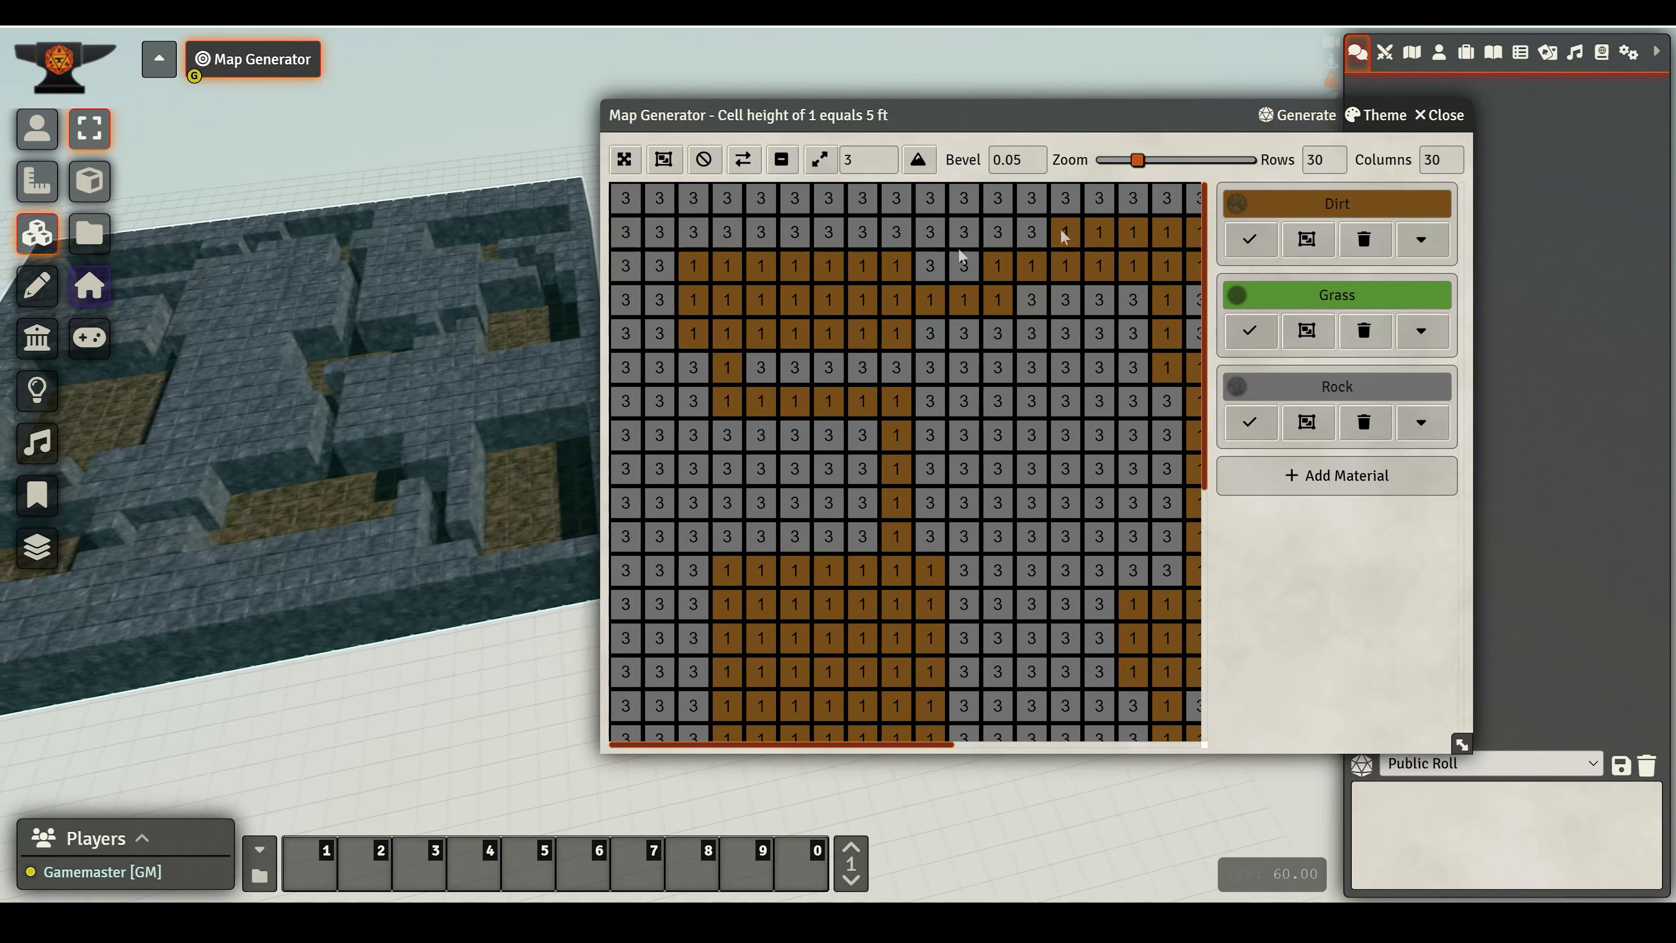
left_click(1300, 118)
left_click(1311, 223)
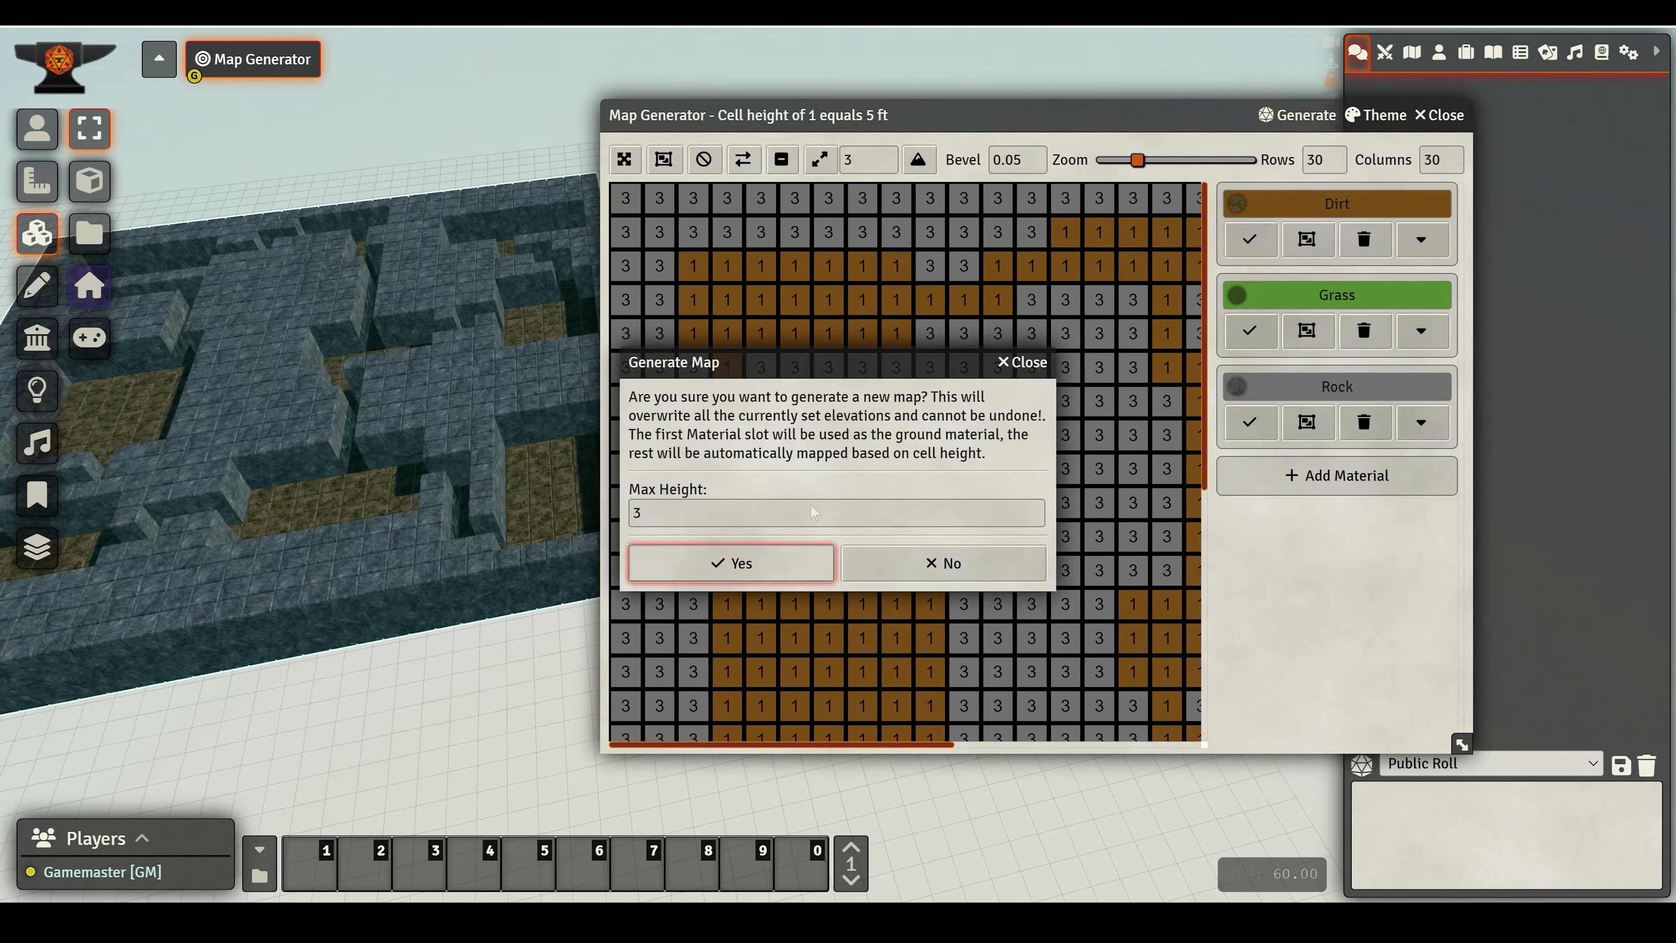
left_click(715, 564)
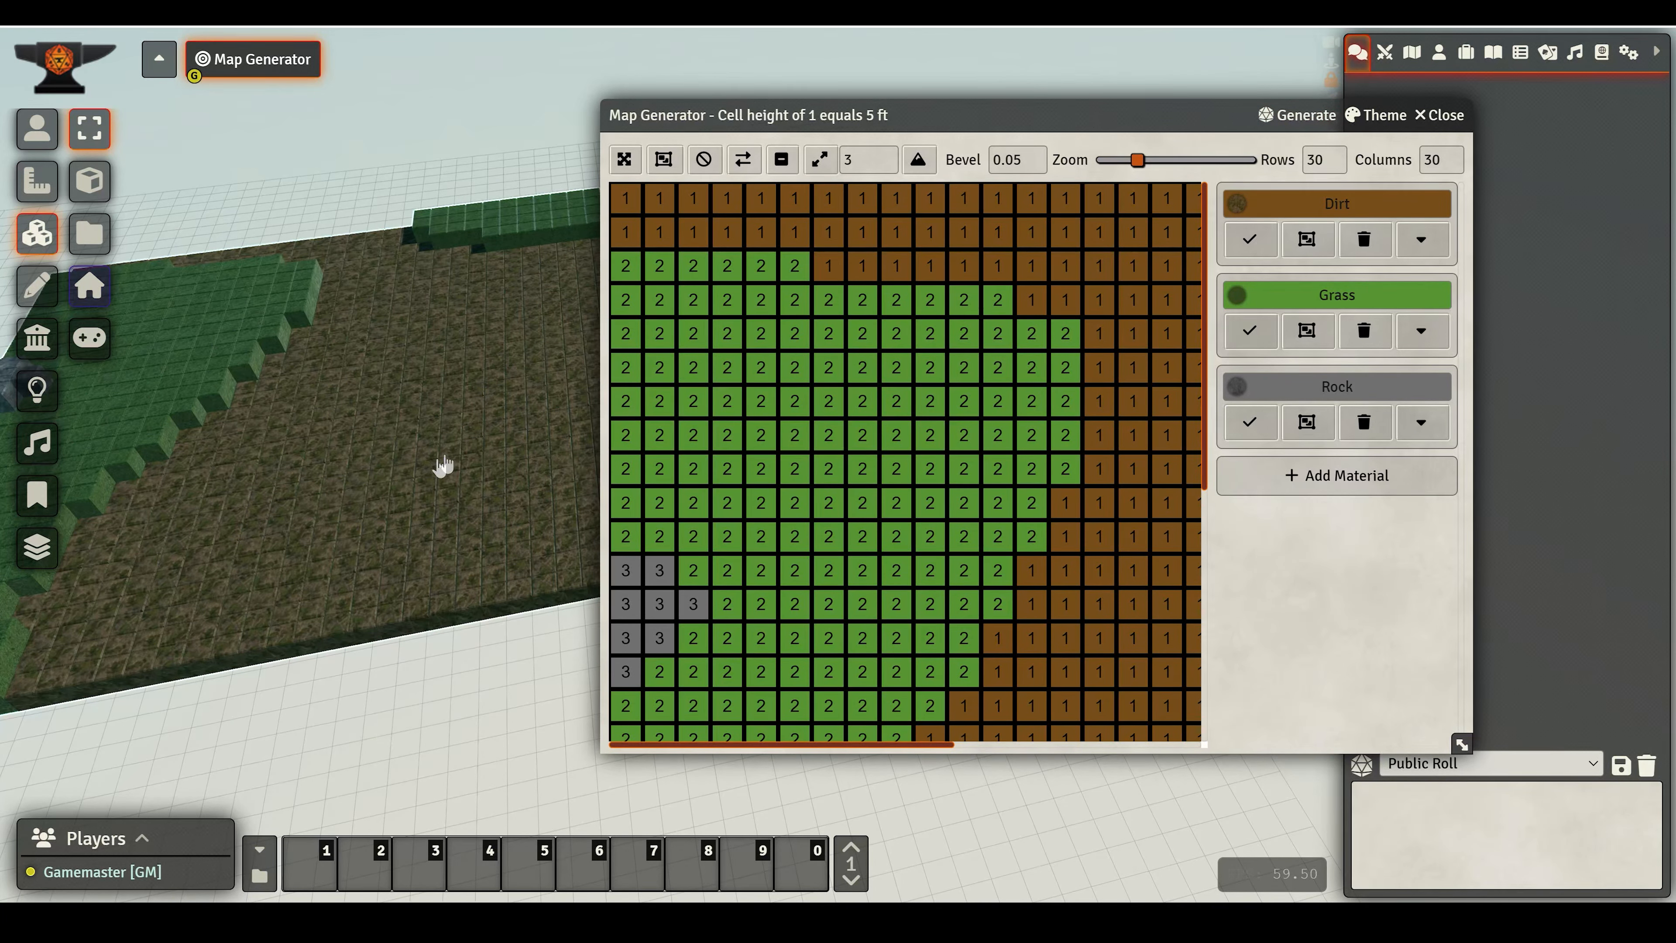
- Inspect the generated shore terrain in the 3D view from several angles
scroll(442, 465, "down", 5)
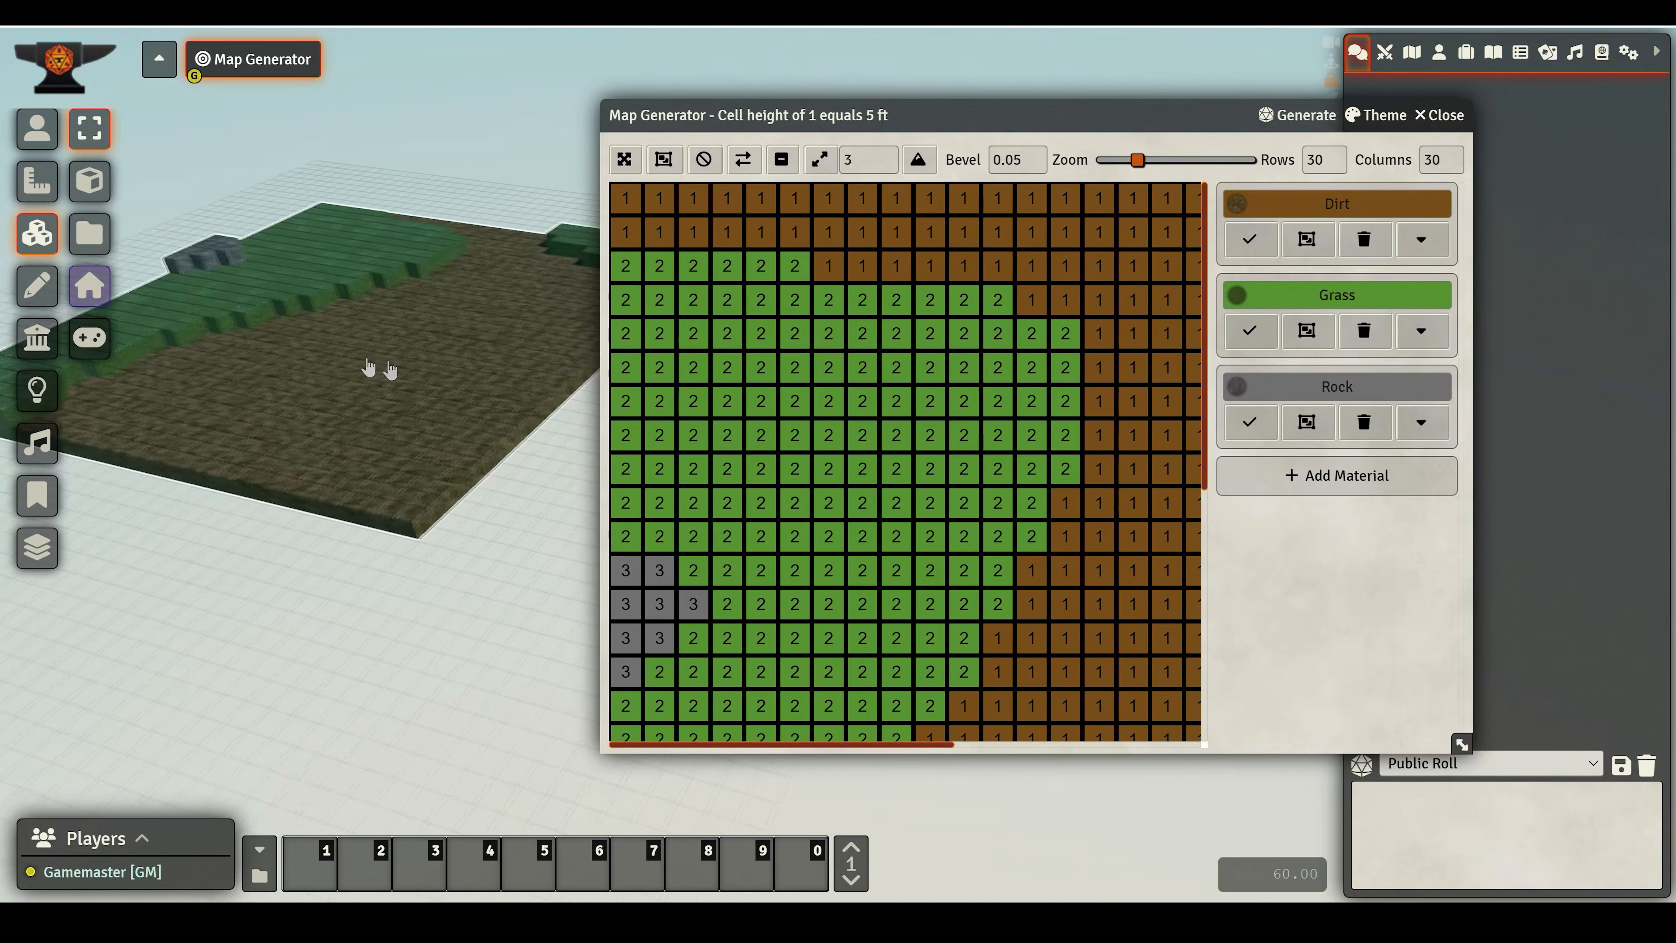
left_click_drag(368, 367, 451, 483)
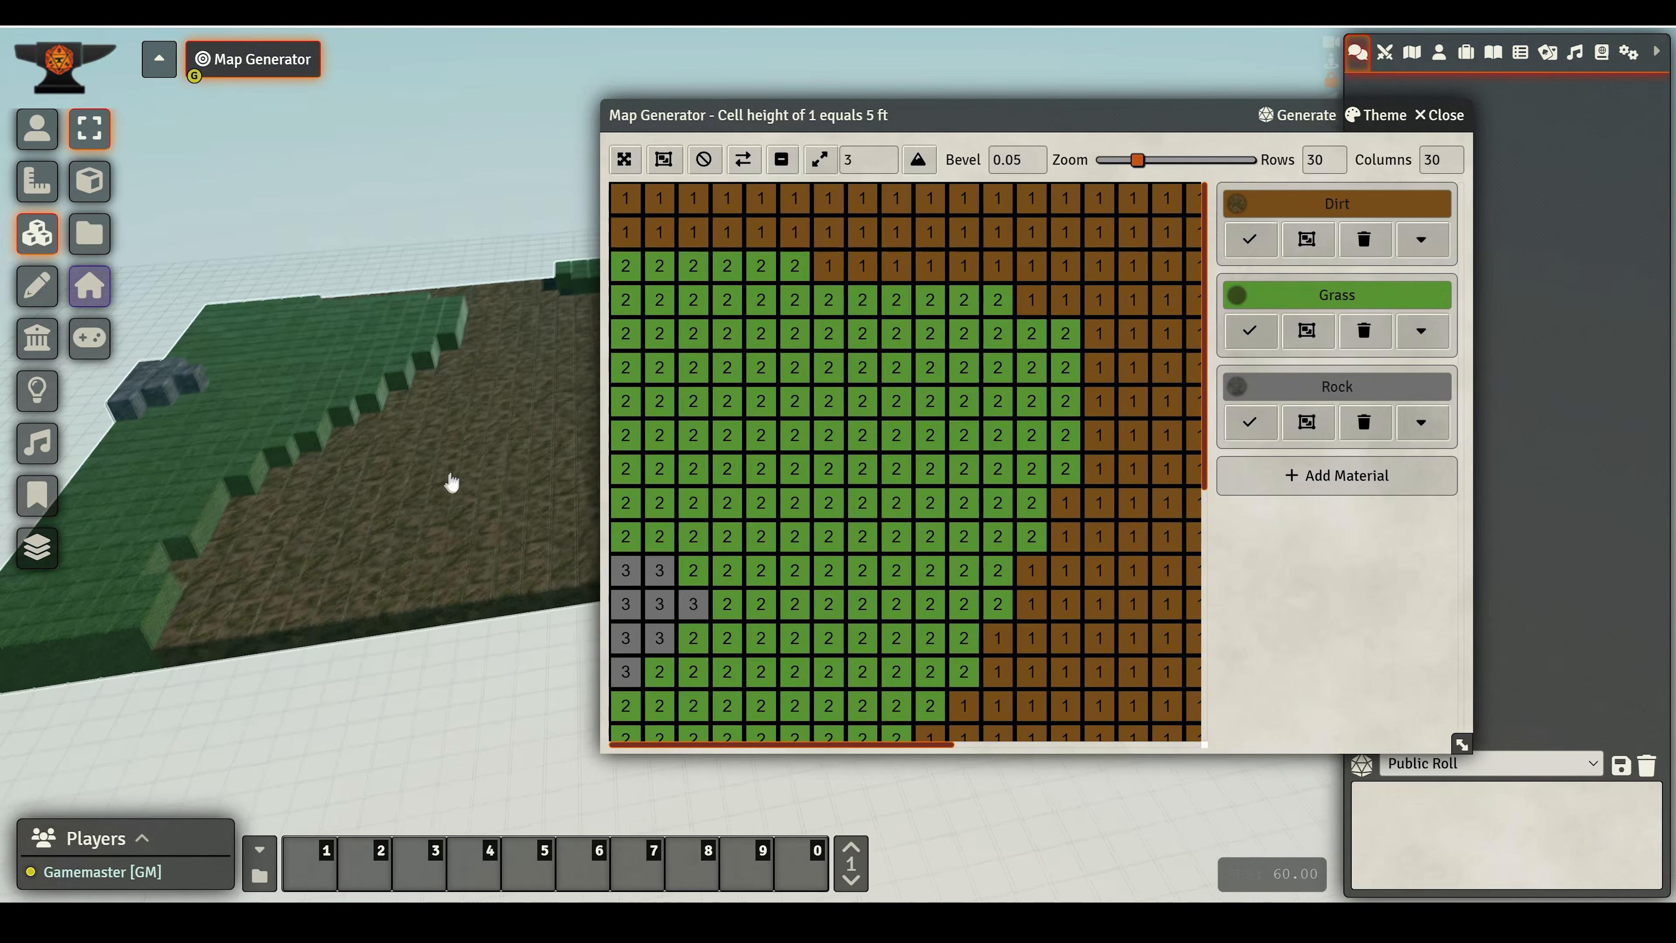
double_click(451, 483)
key("Escape")
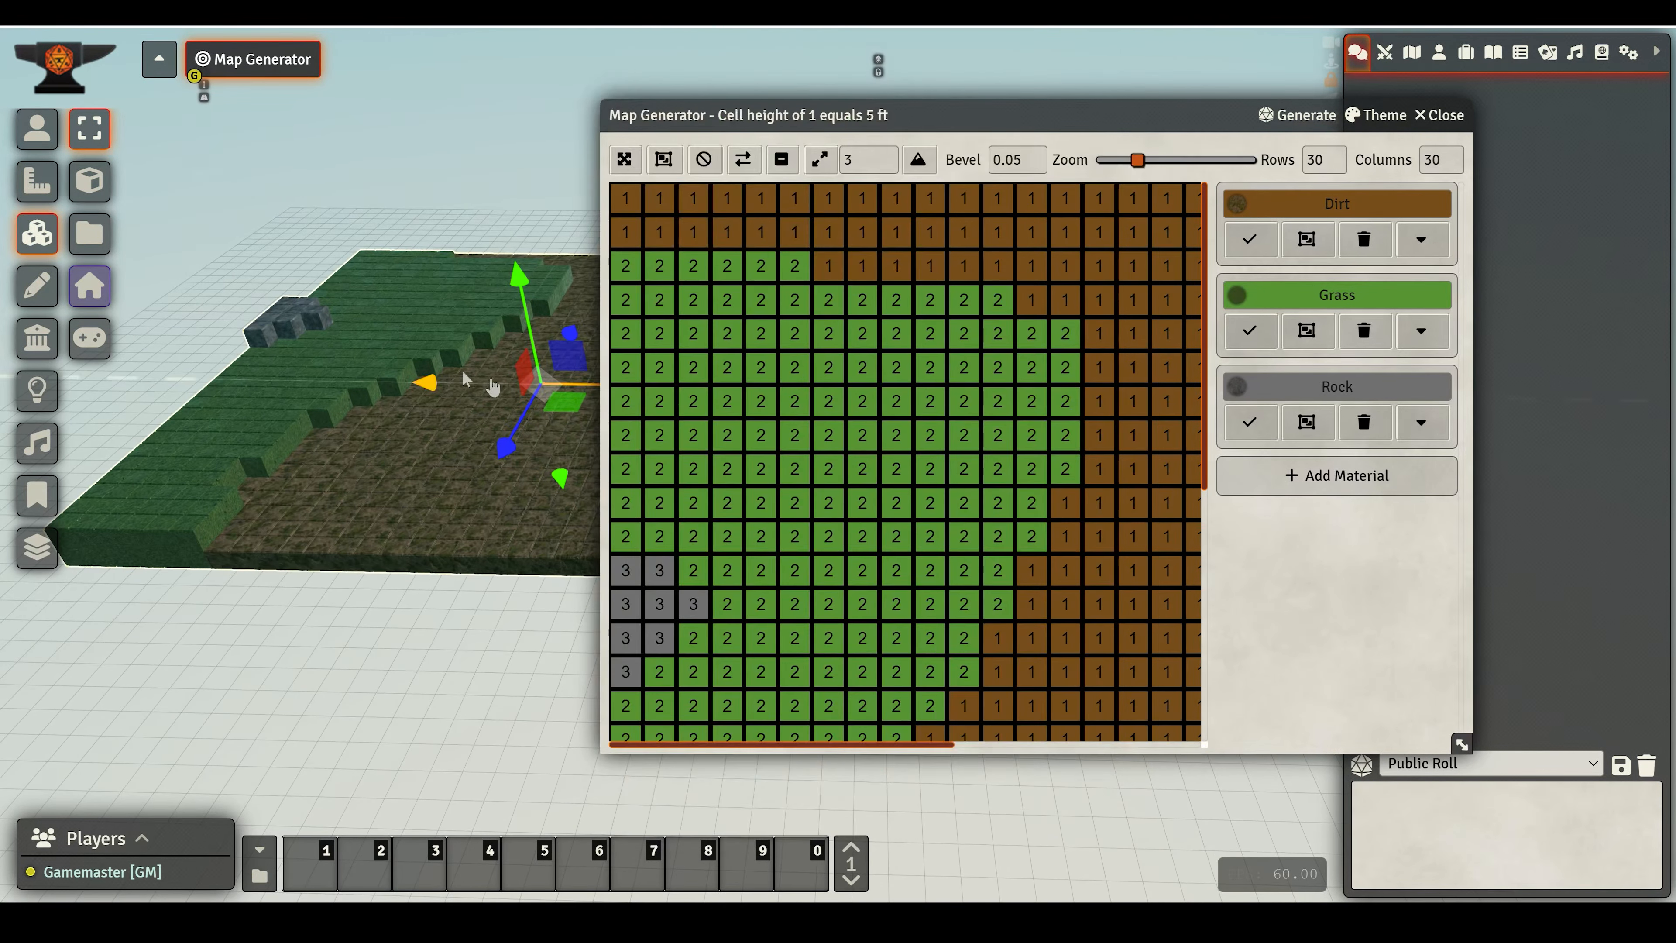
scroll(367, 451, "down", 3)
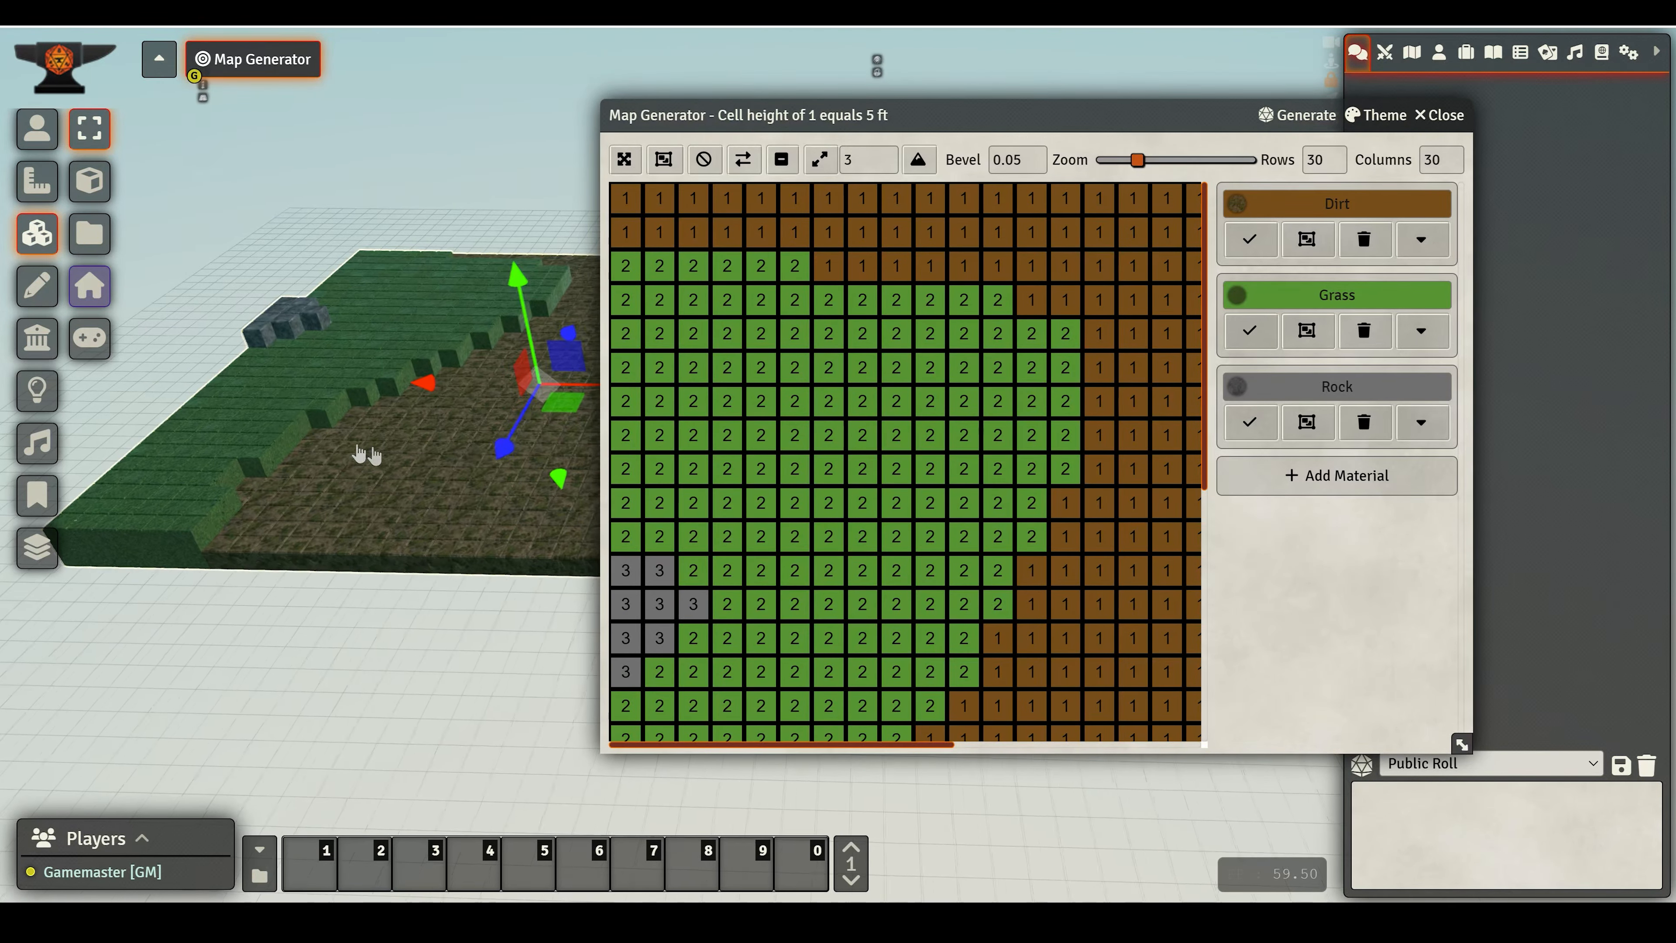
left_click(408, 610)
scroll(439, 477, "up", 3)
left_click_drag(439, 476, 397, 478)
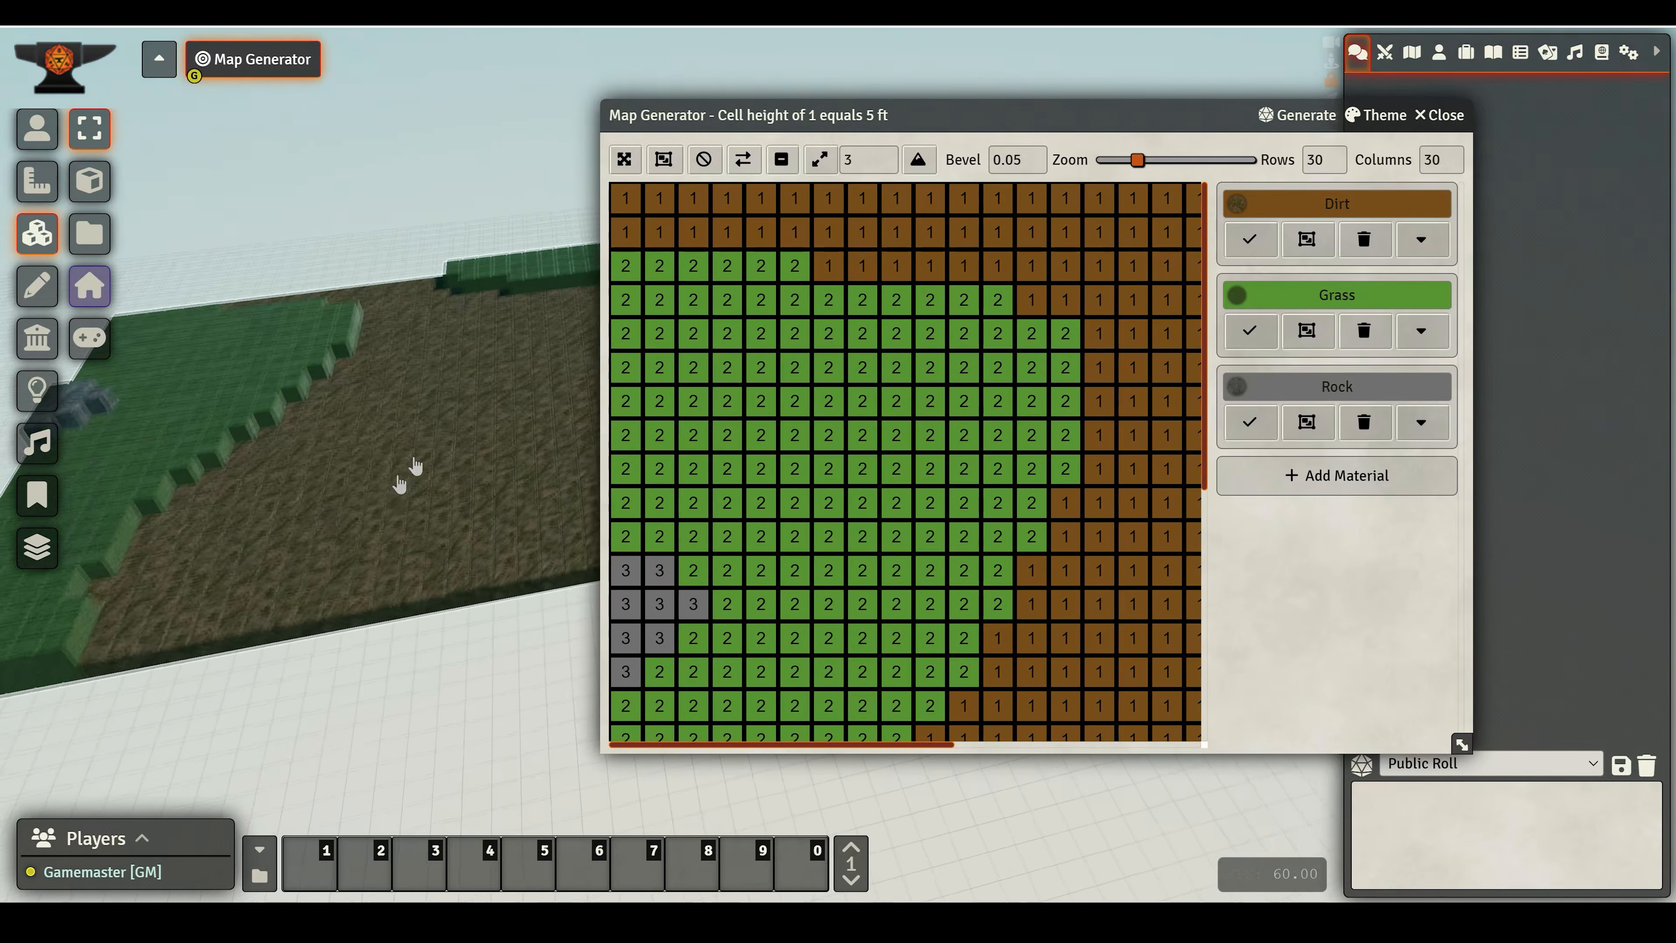
- Generate a new Shore map with the maximum height set to 10
left_click(1297, 114)
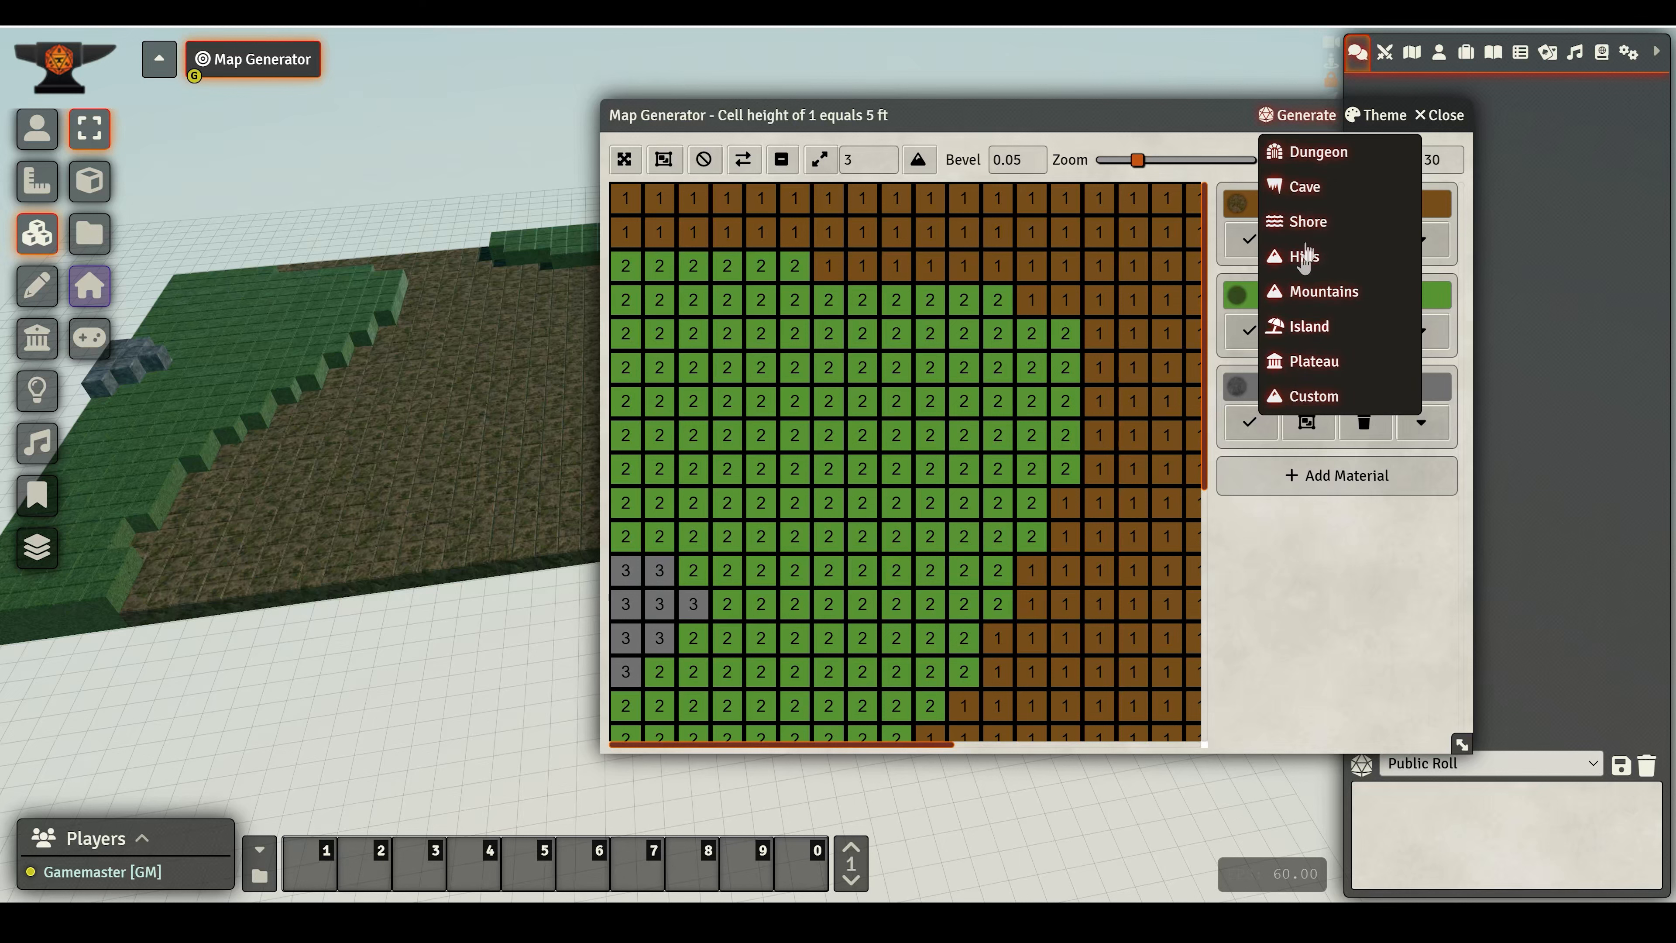
left_click(1308, 222)
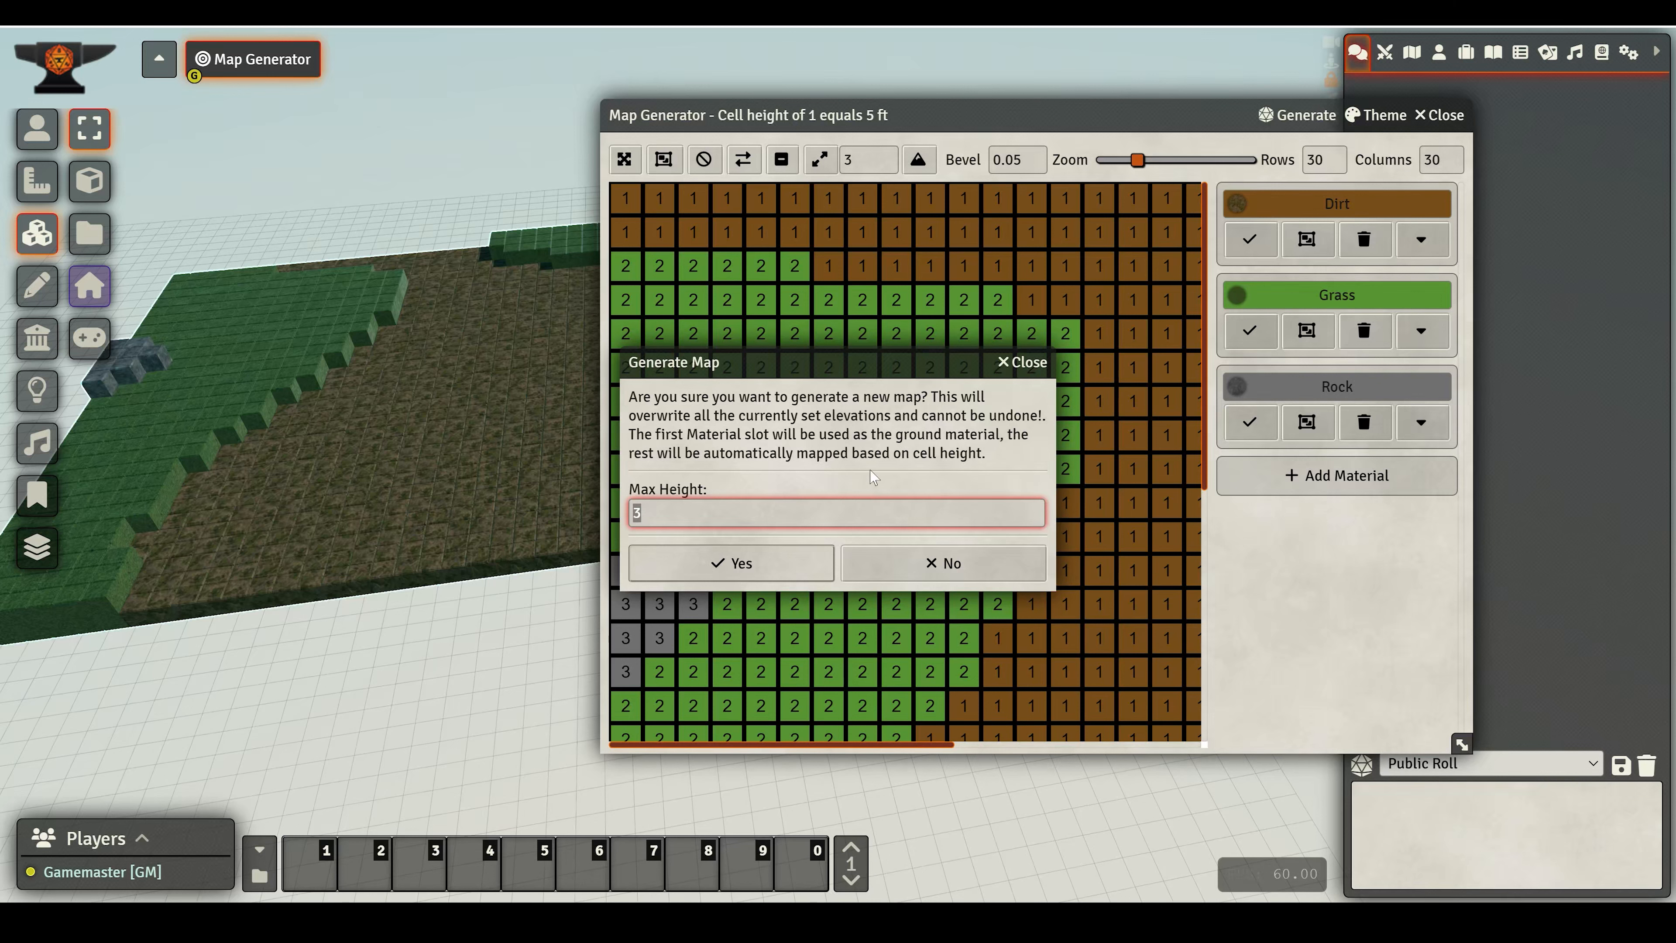
type("10")
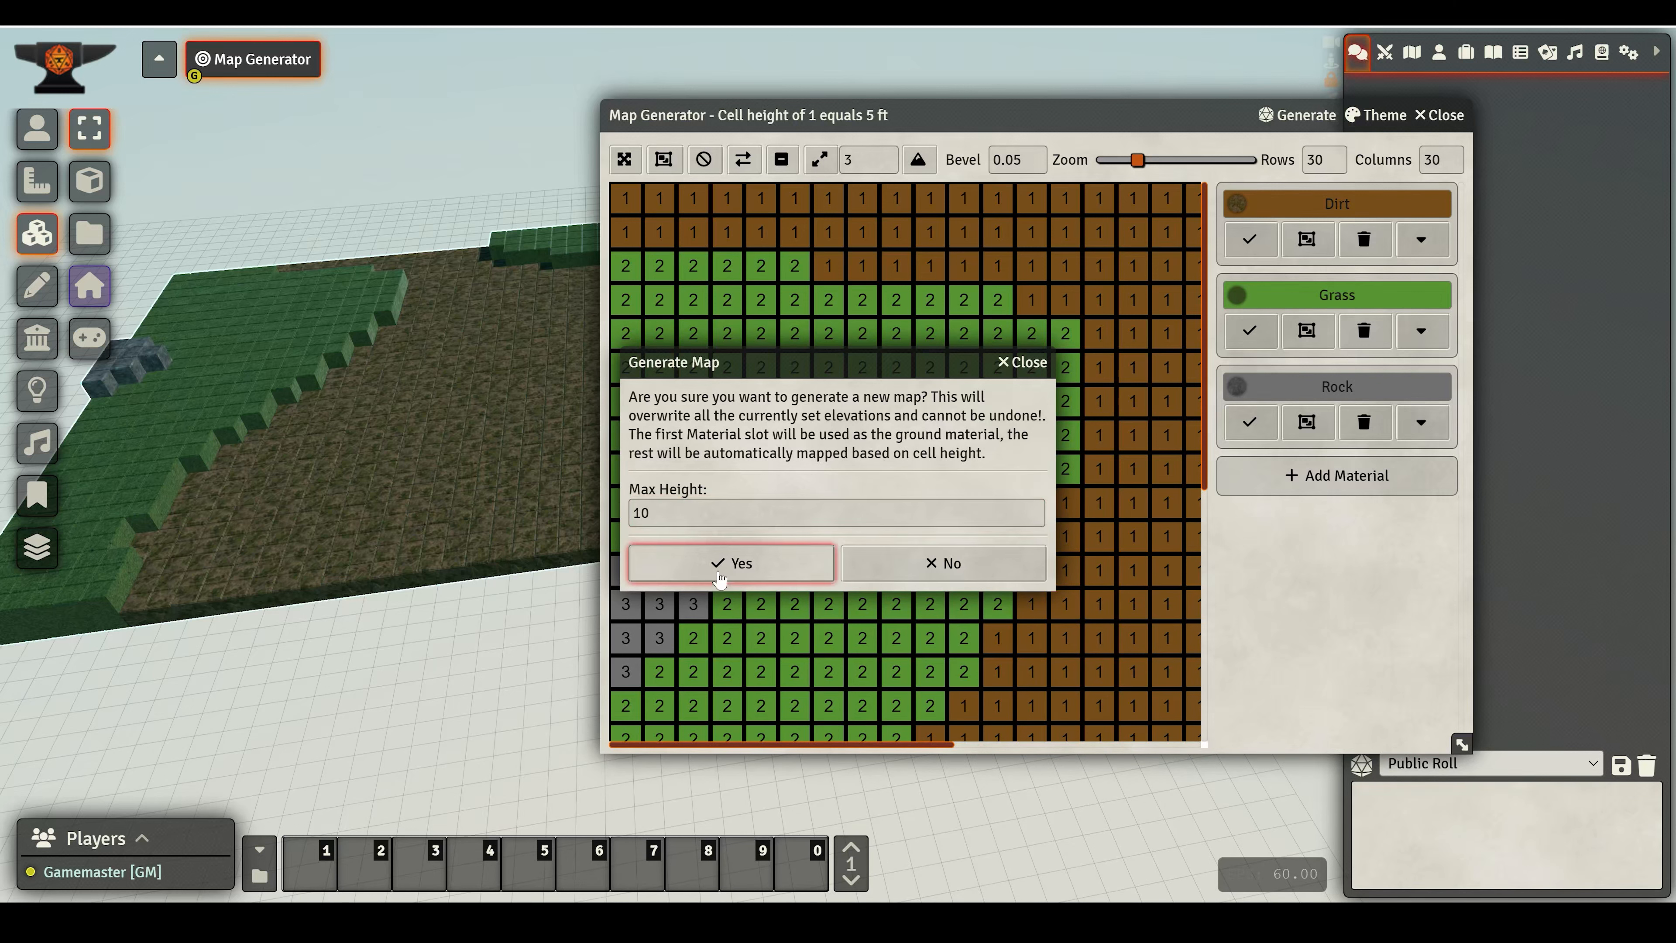
left_click(731, 562)
right_click_drag(311, 511, 302, 453)
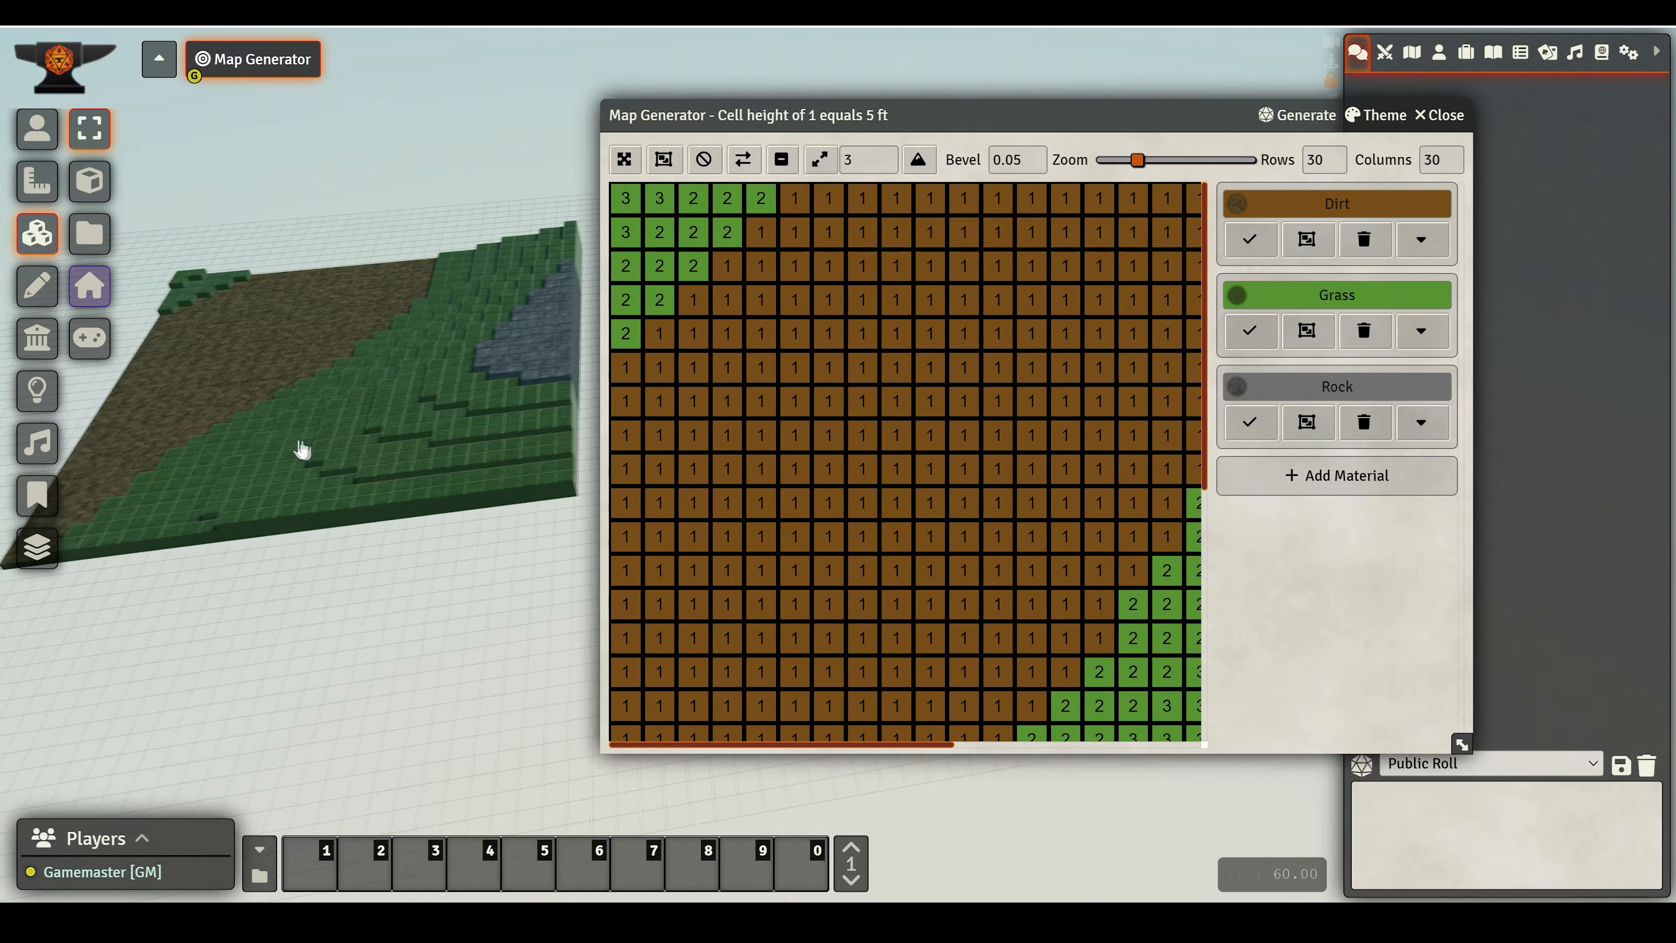
- Select the terrain tile in the 3D view and inspect it from several angles
left_click(464, 412)
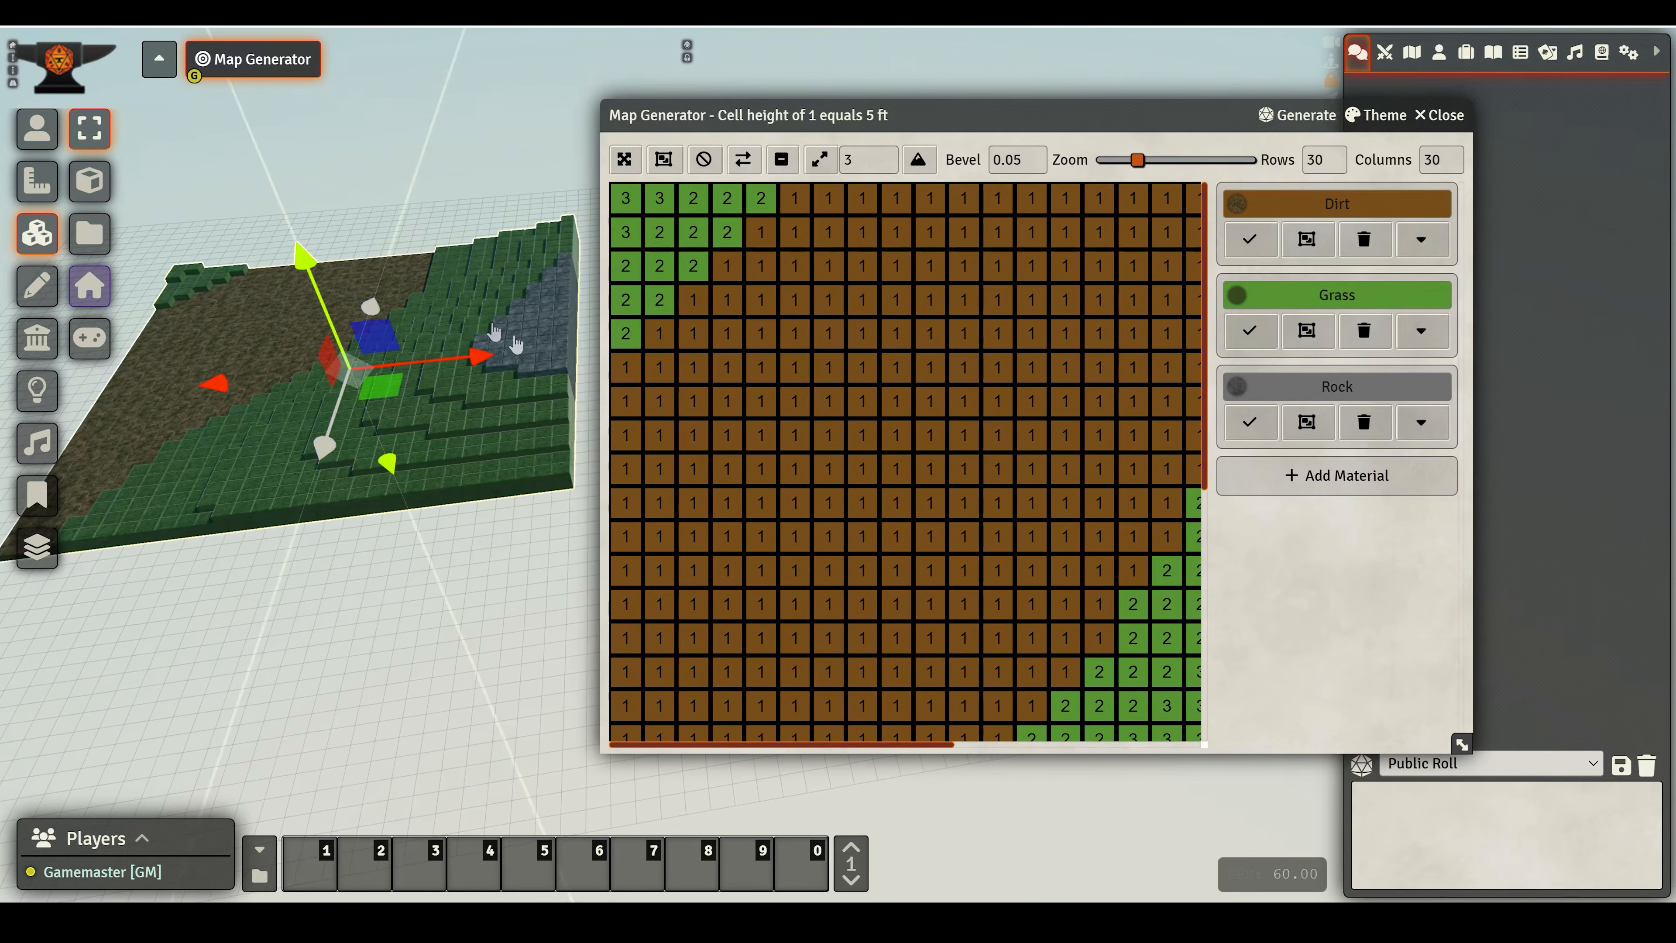
left_click(627, 165)
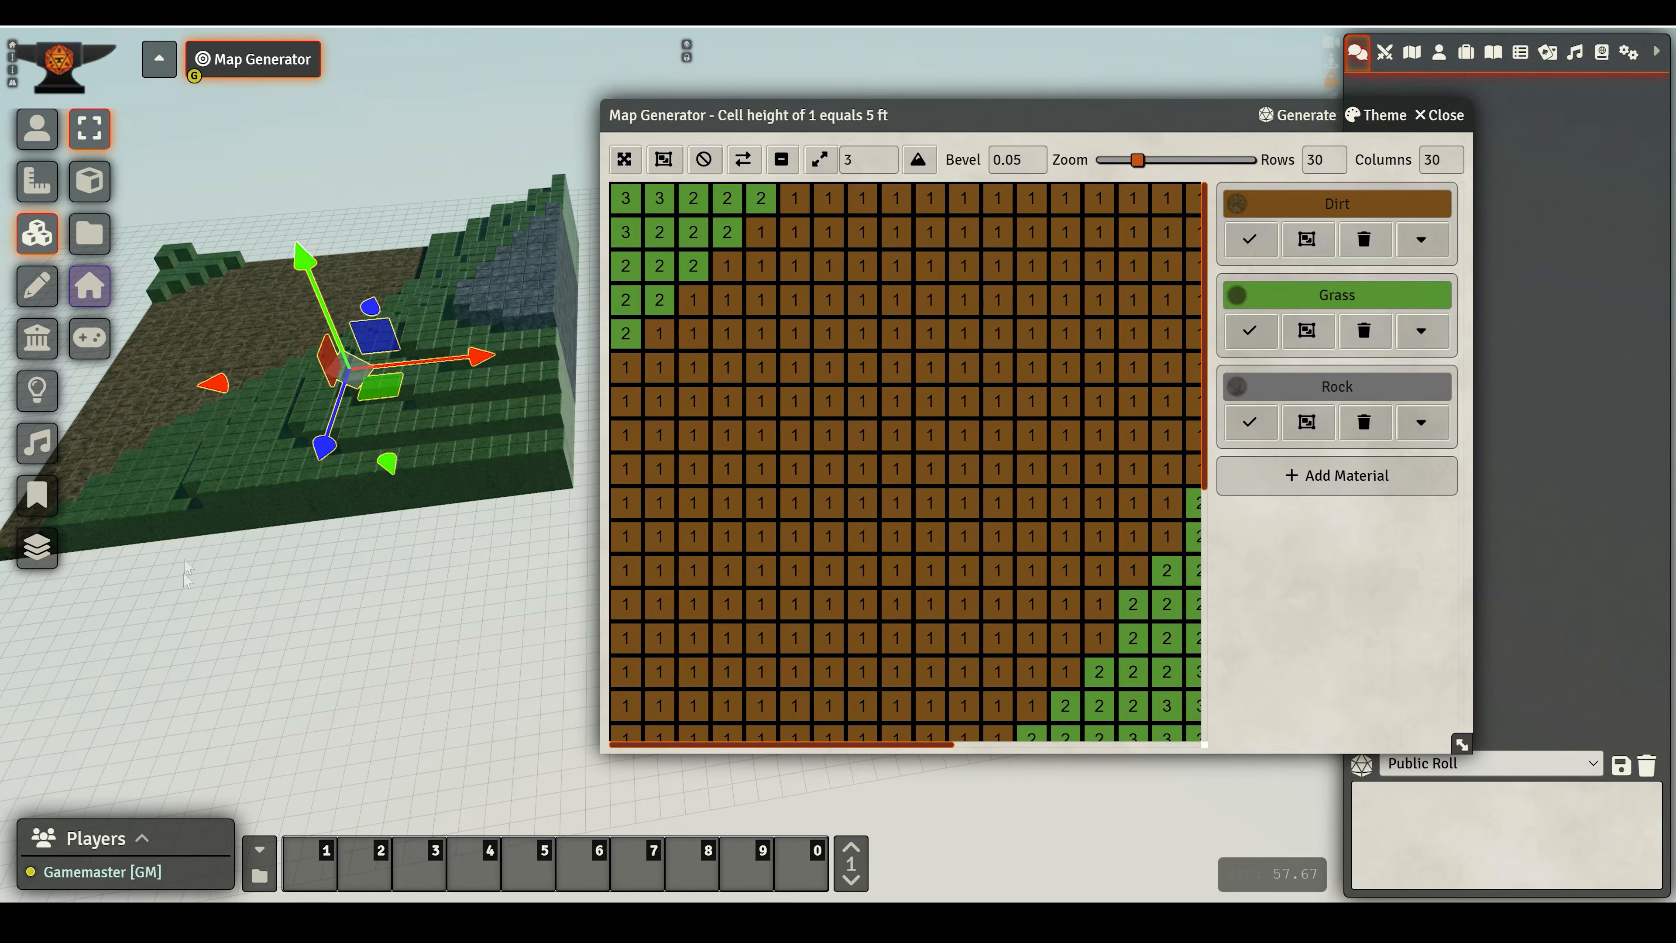
right_click_drag(301, 492, 864, 213)
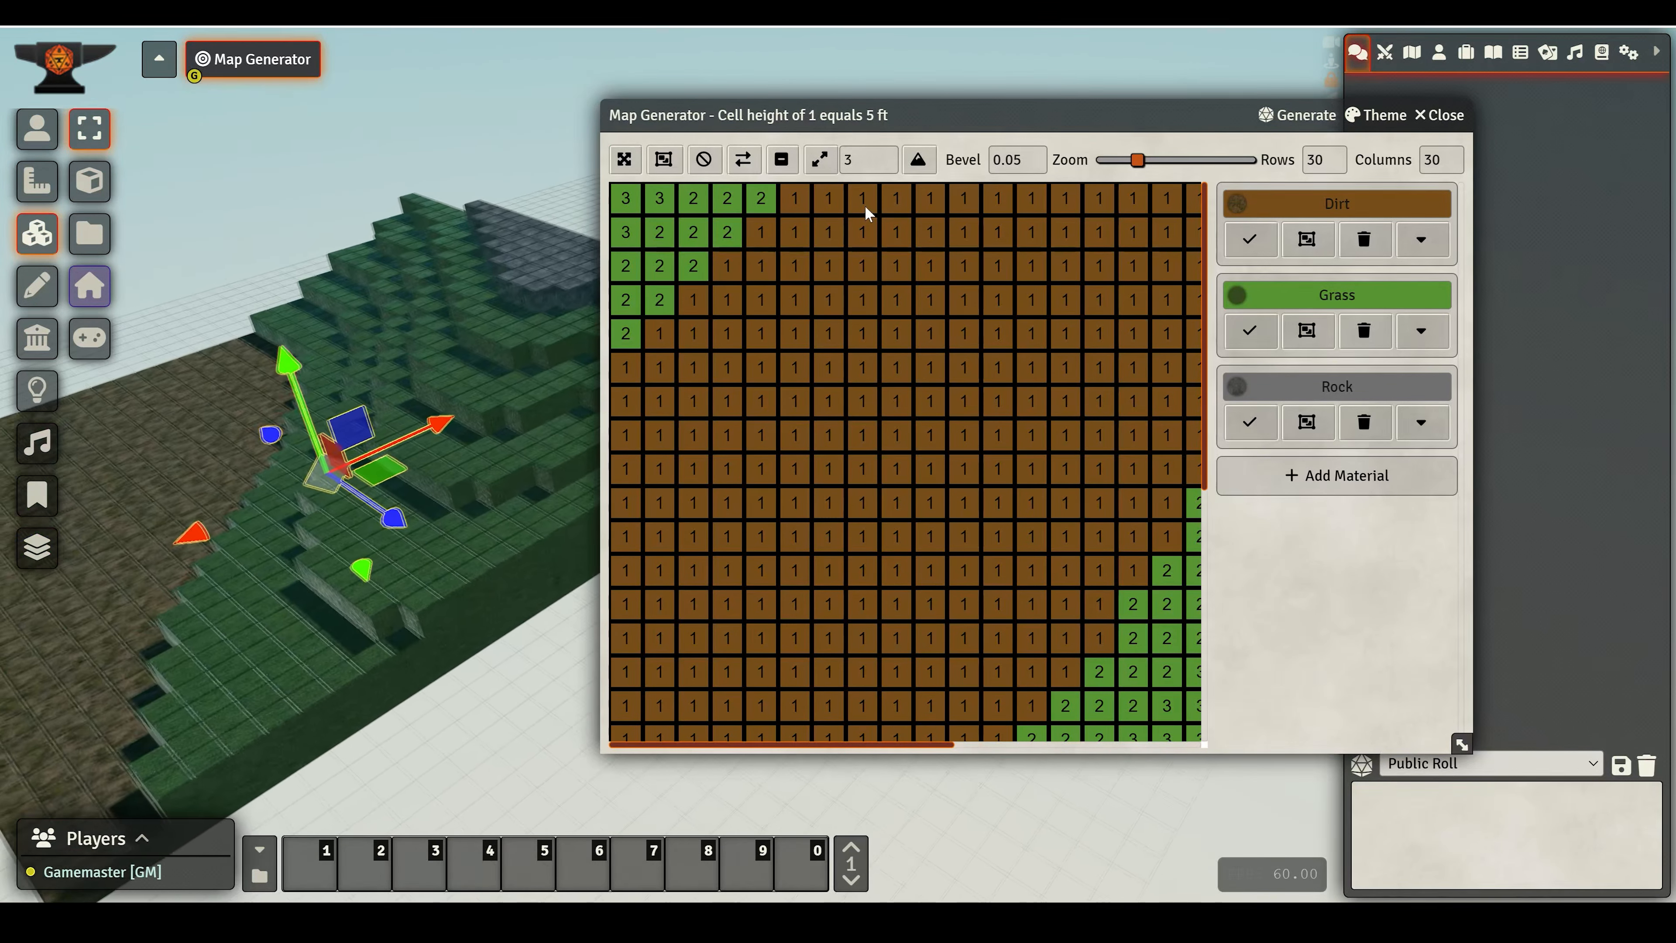
right_click_drag(509, 618, 439, 466)
key("s")
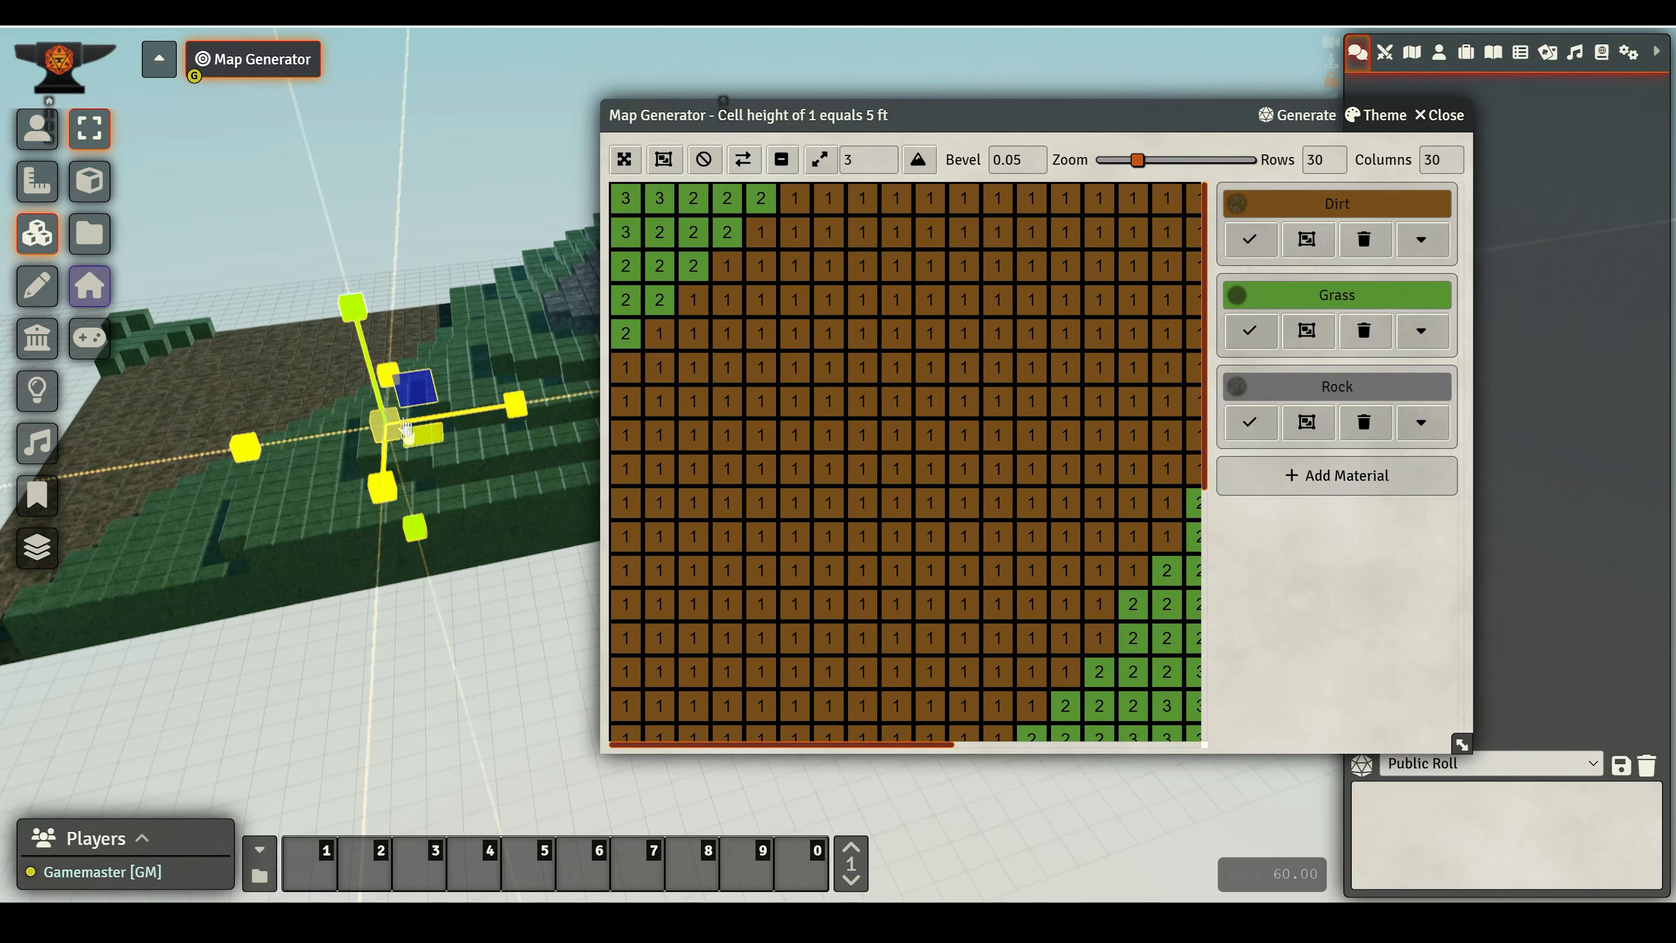
left_click_drag(356, 314, 368, 358)
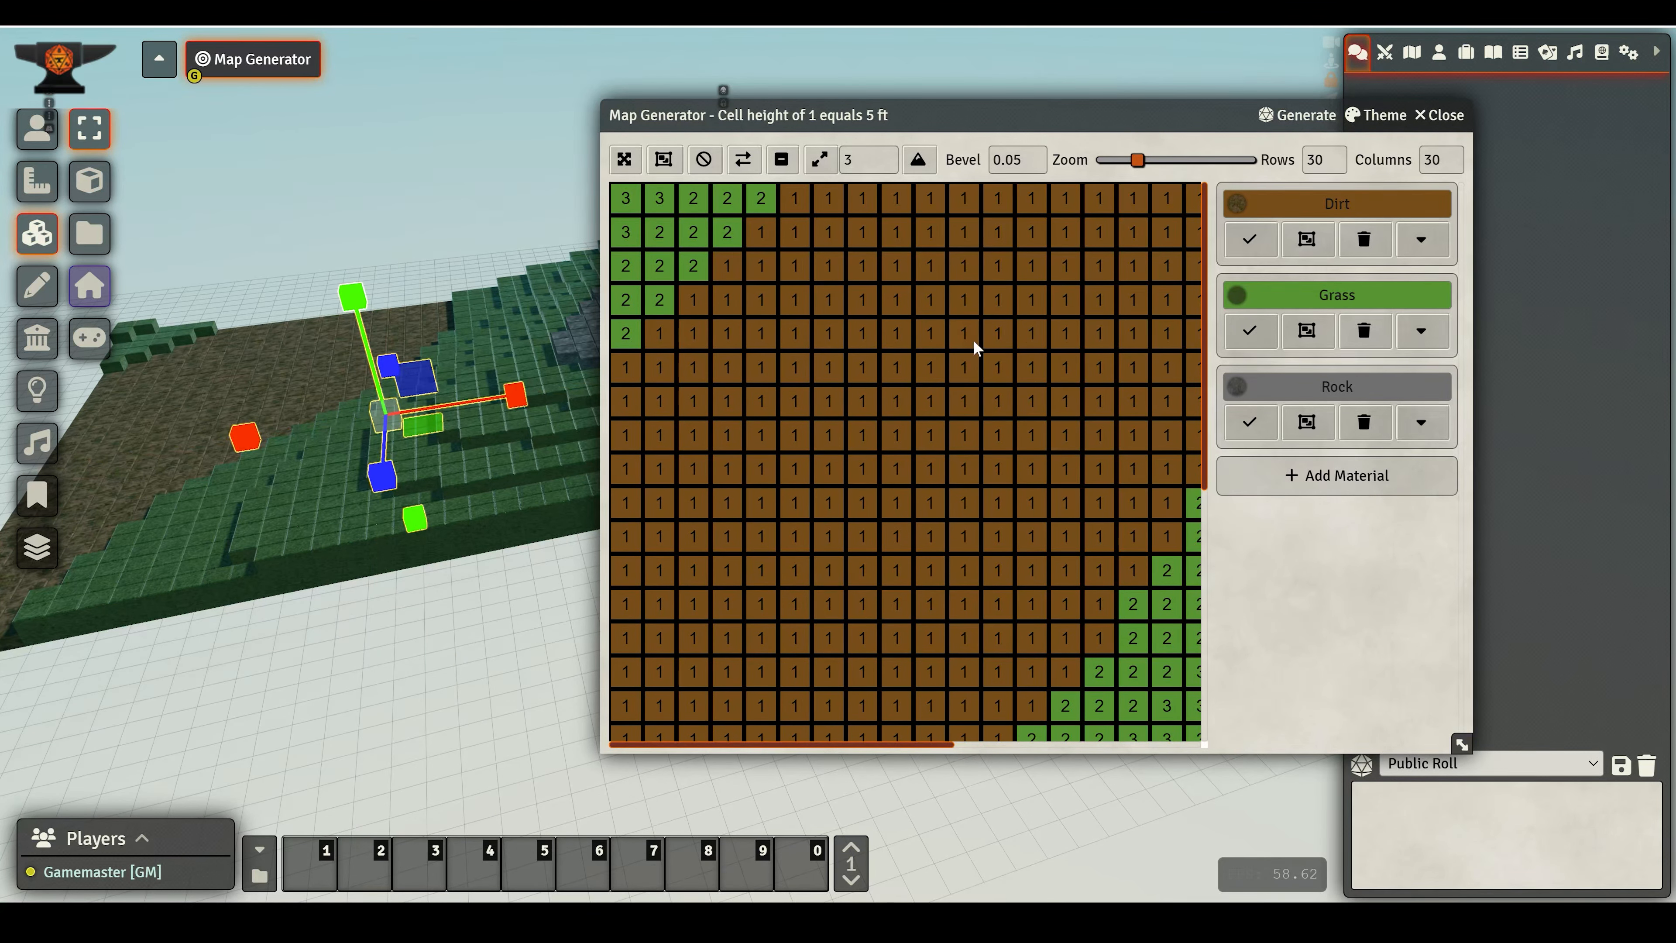
- Generate a Hills map with a maximum height of 10
left_click(1297, 118)
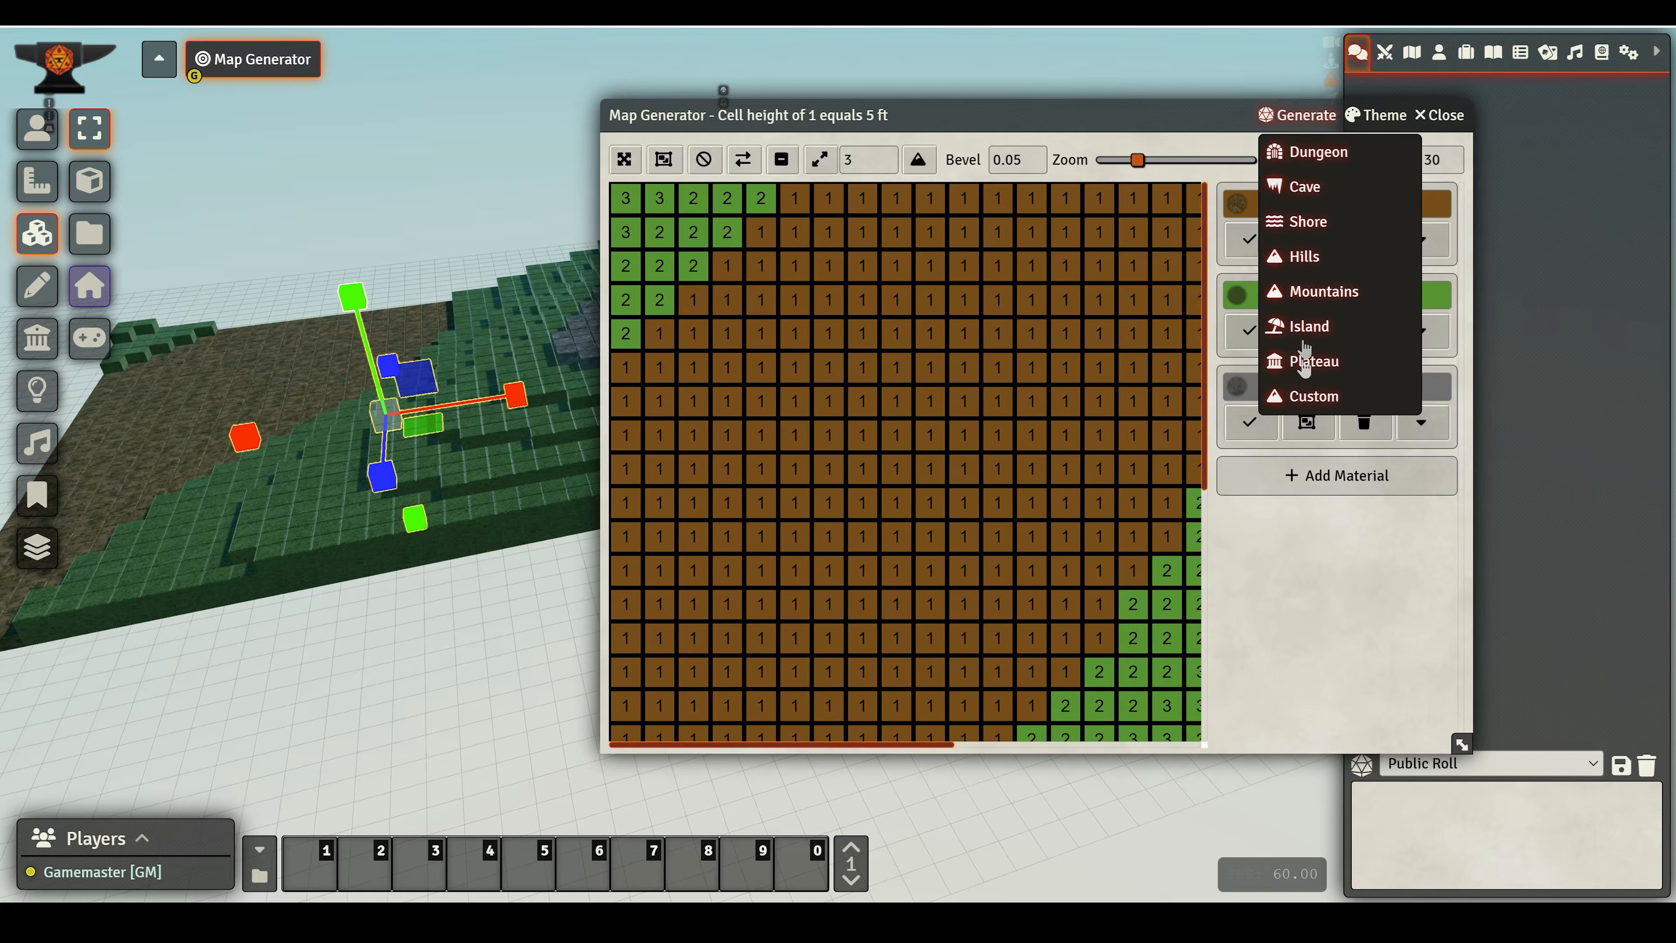
left_click(1309, 262)
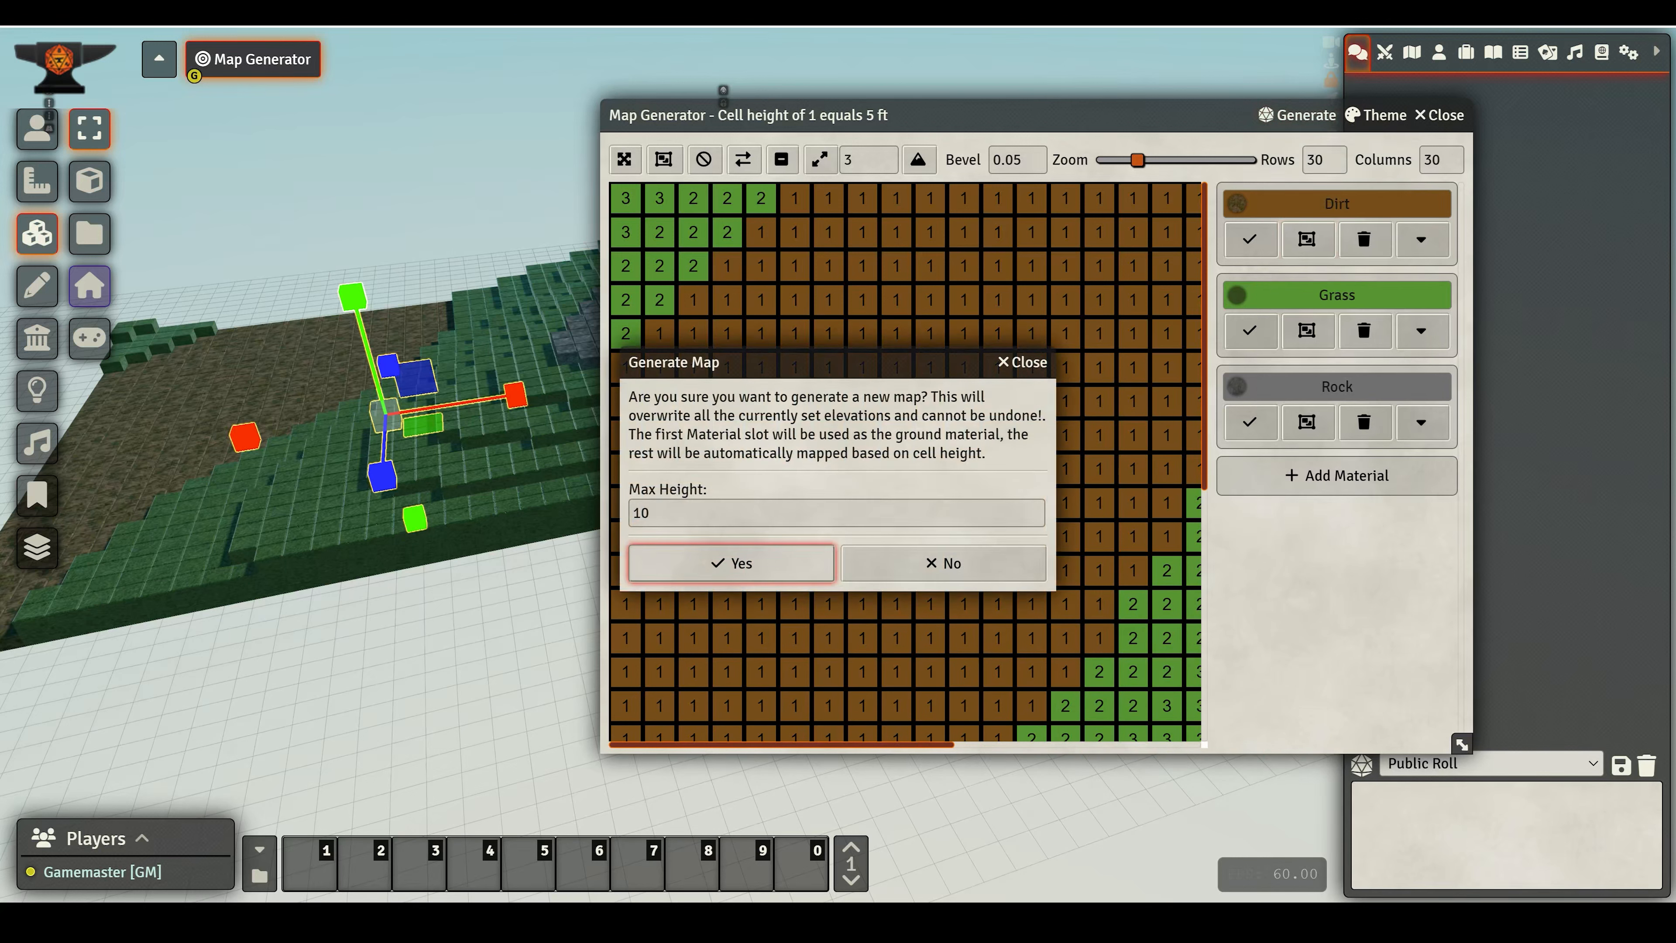
left_click(673, 577)
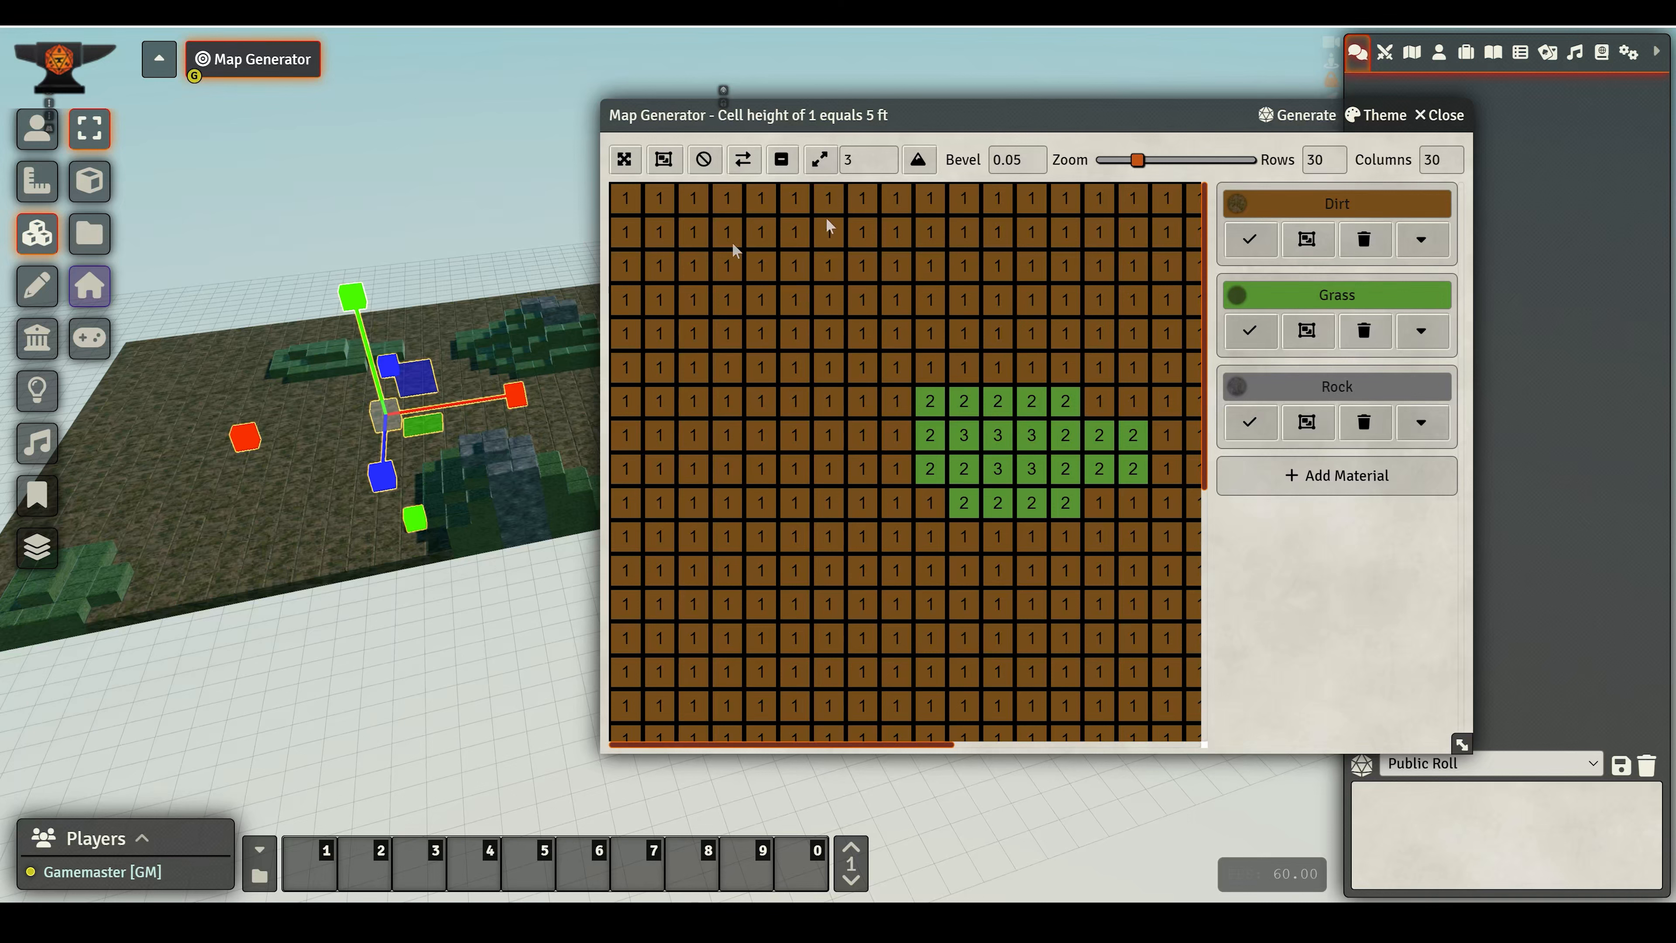
- Generate an Island map with a maximum height of 10
left_click(1292, 117)
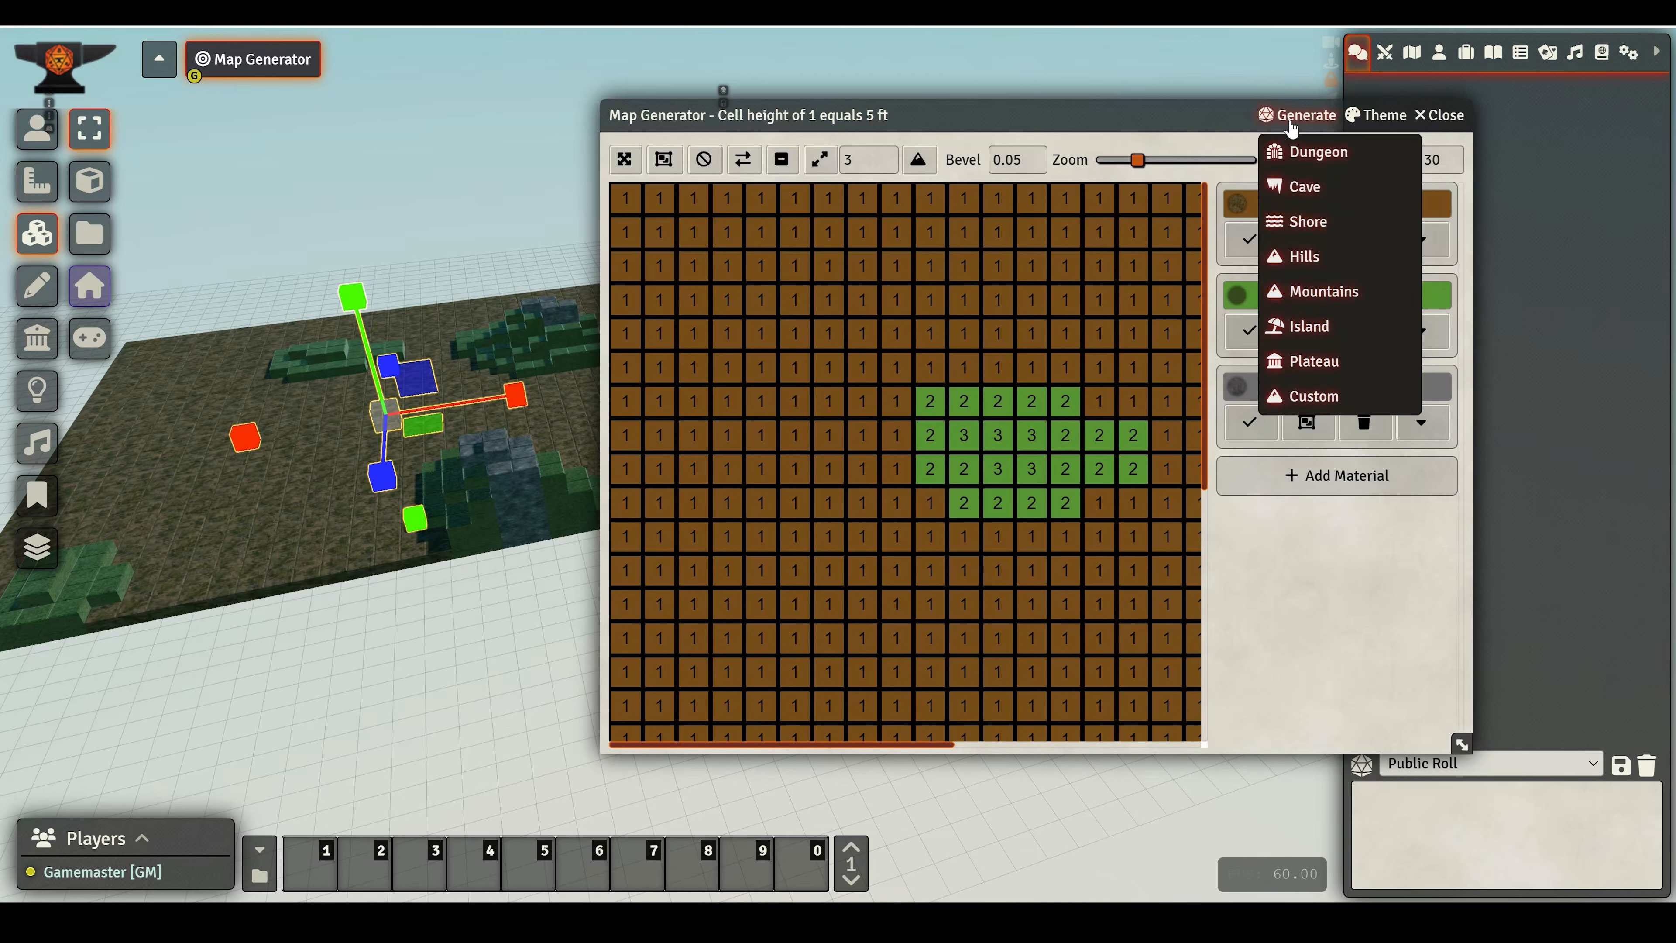
left_click(1310, 326)
left_click(722, 569)
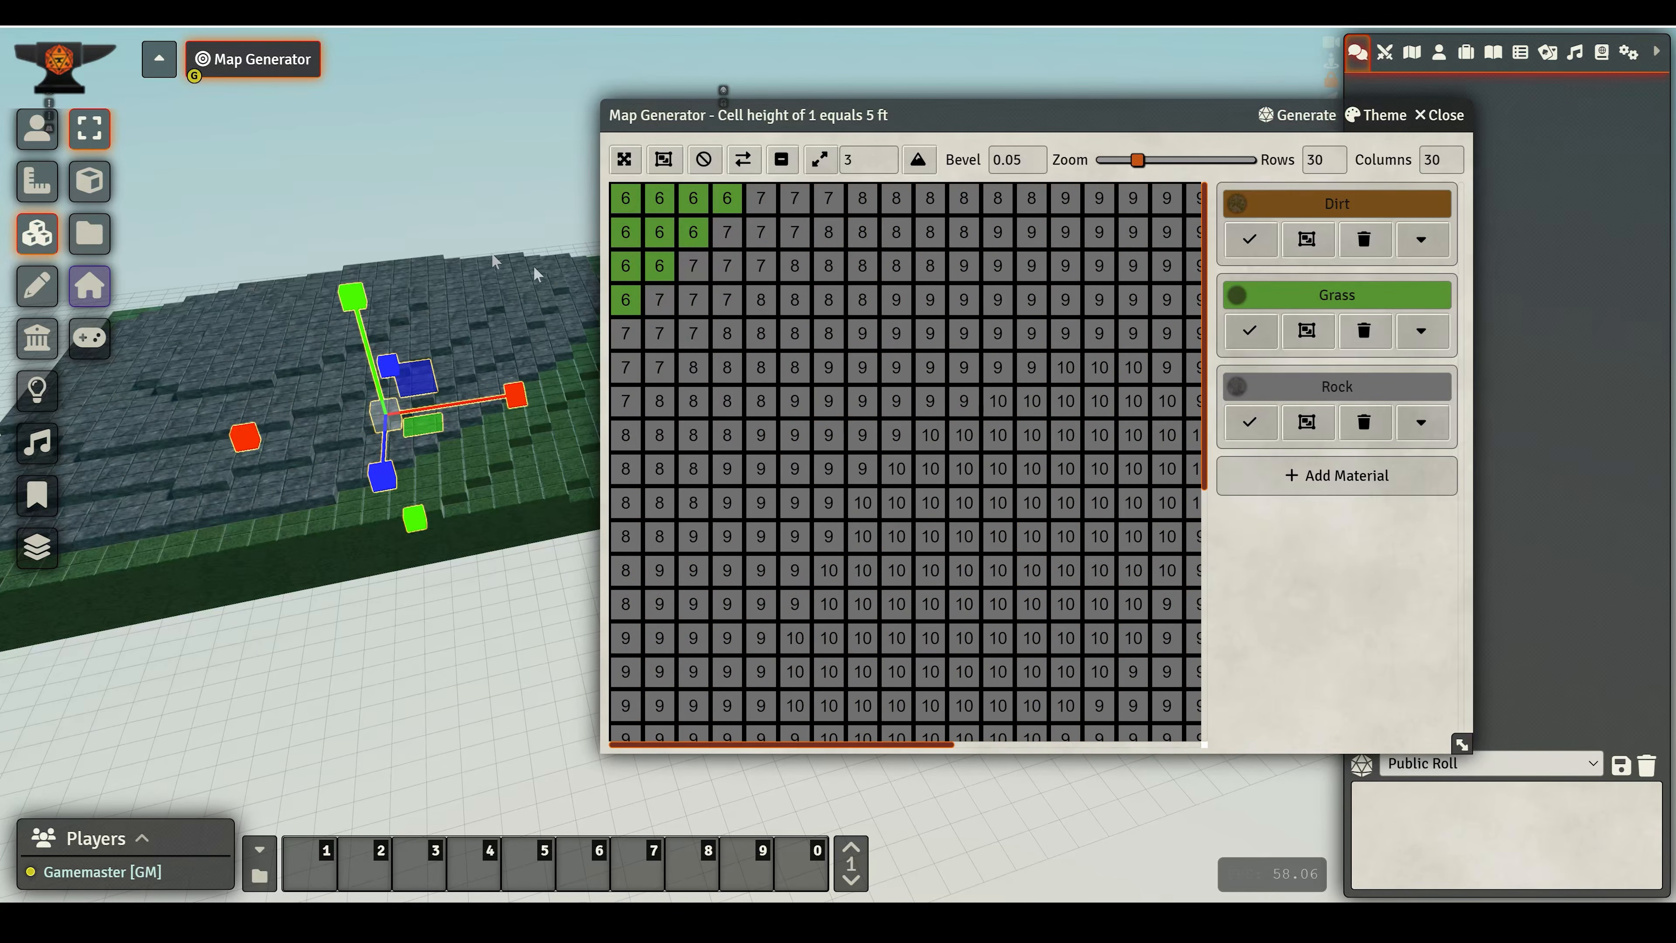
- Generate a Mountains map with a maximum height of 10
left_click(1303, 116)
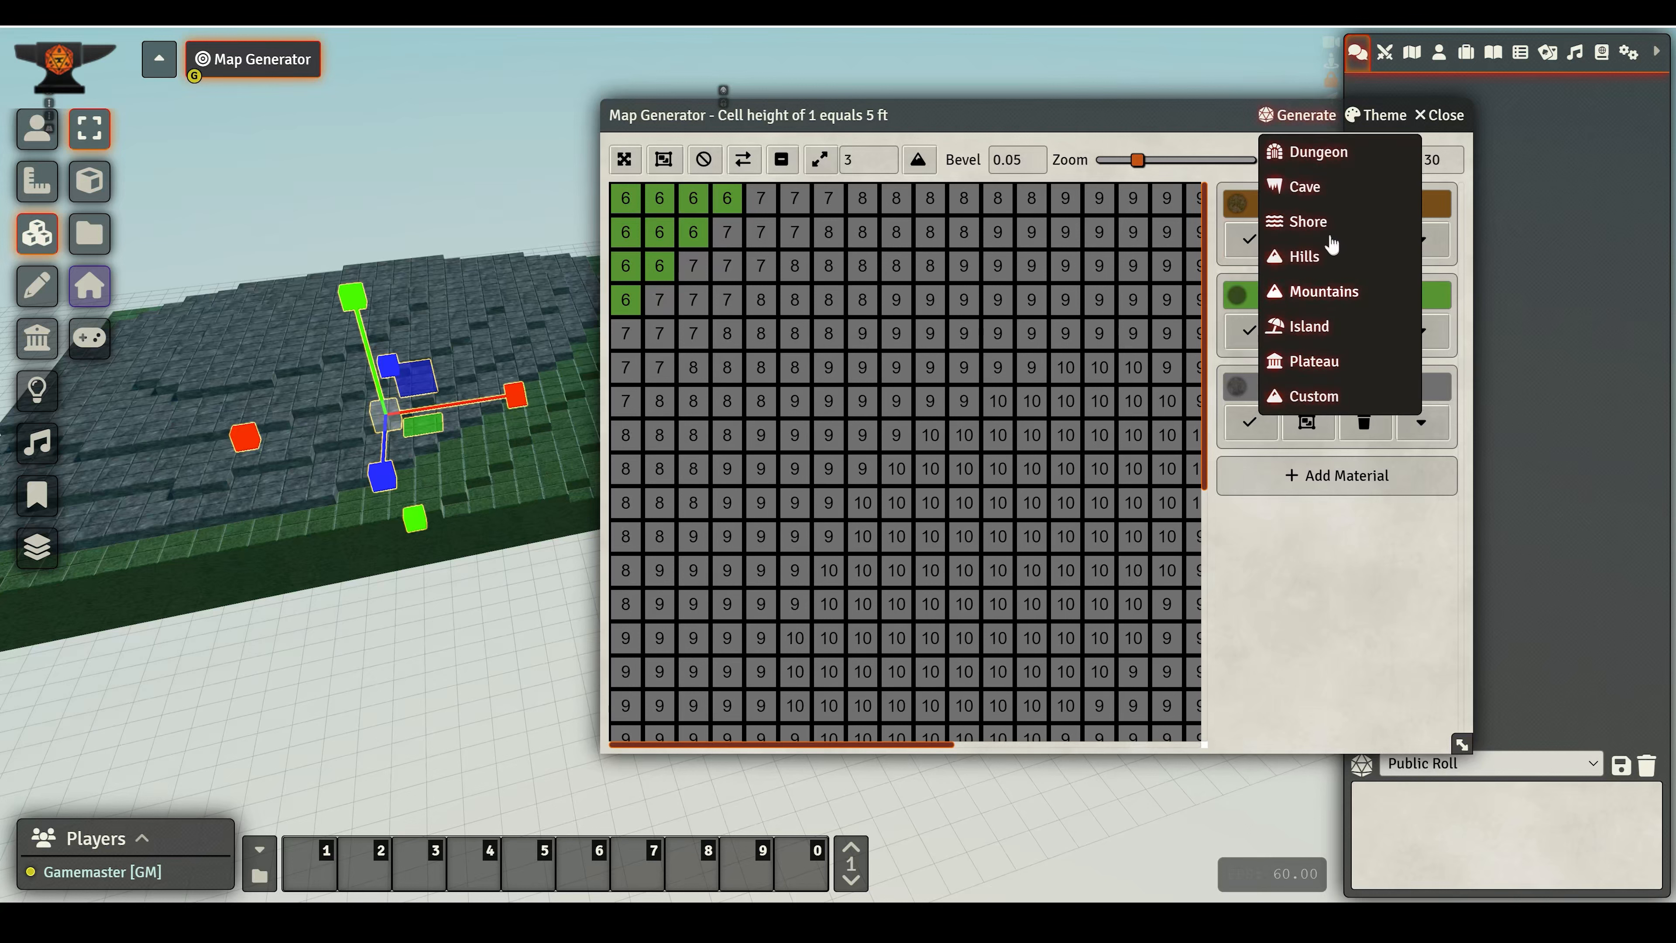
left_click(1314, 293)
left_click(700, 563)
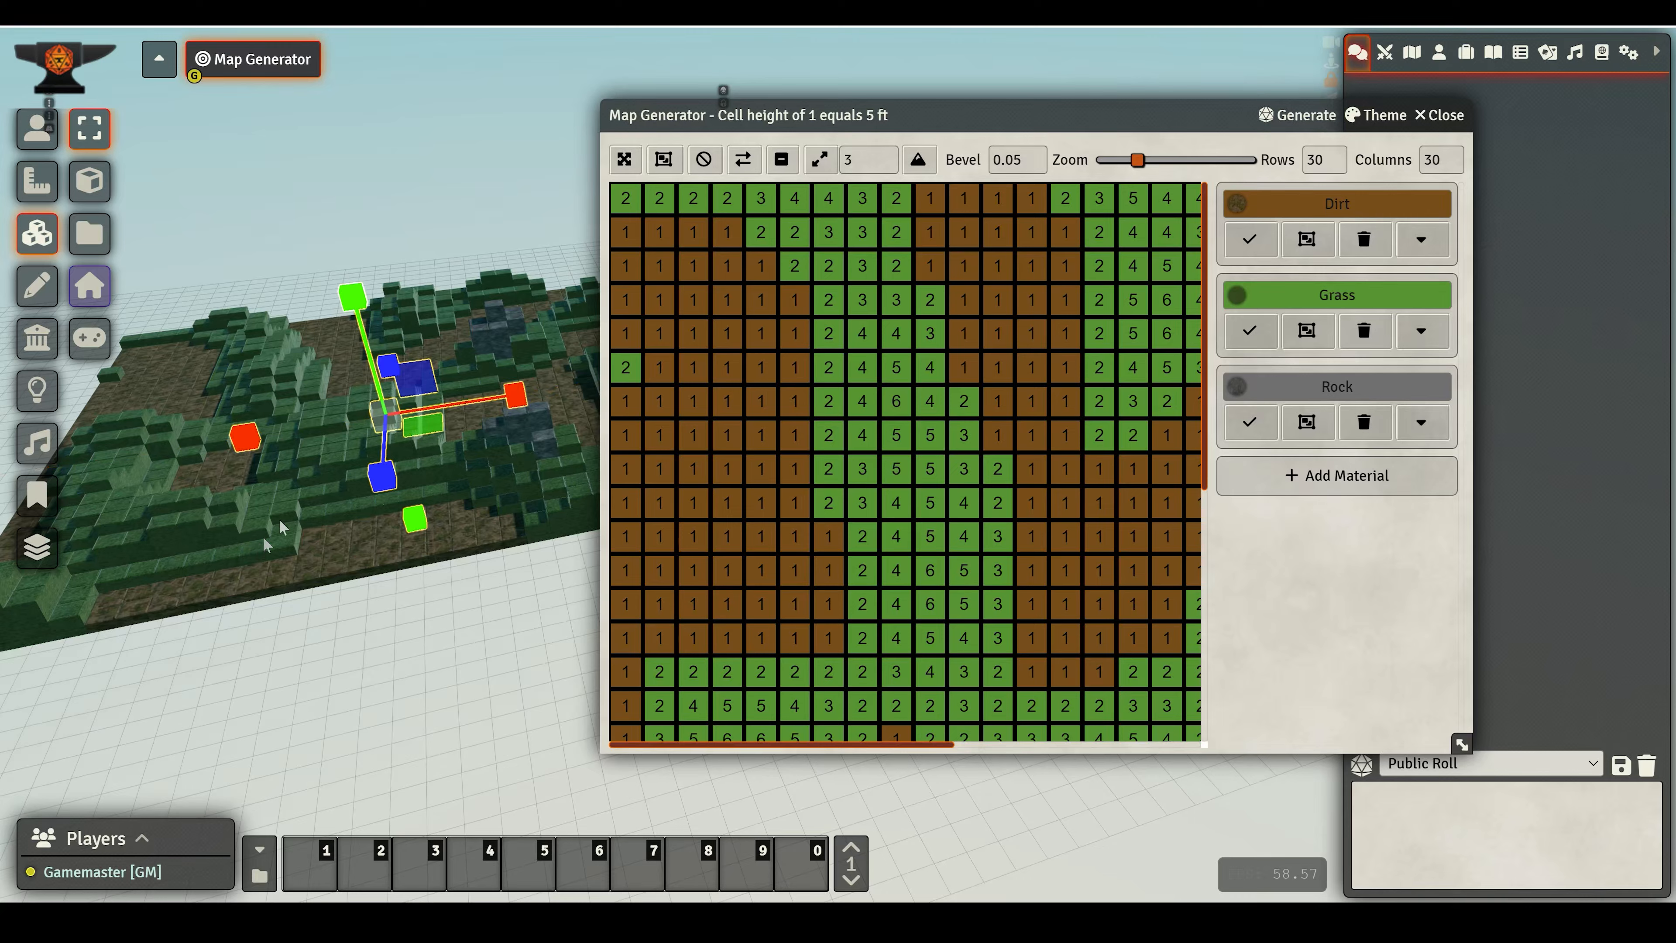
- Autosize and position the terrain tile, then inspect the mountain terrain from several angles
right_click_drag(281, 528, 40, 532)
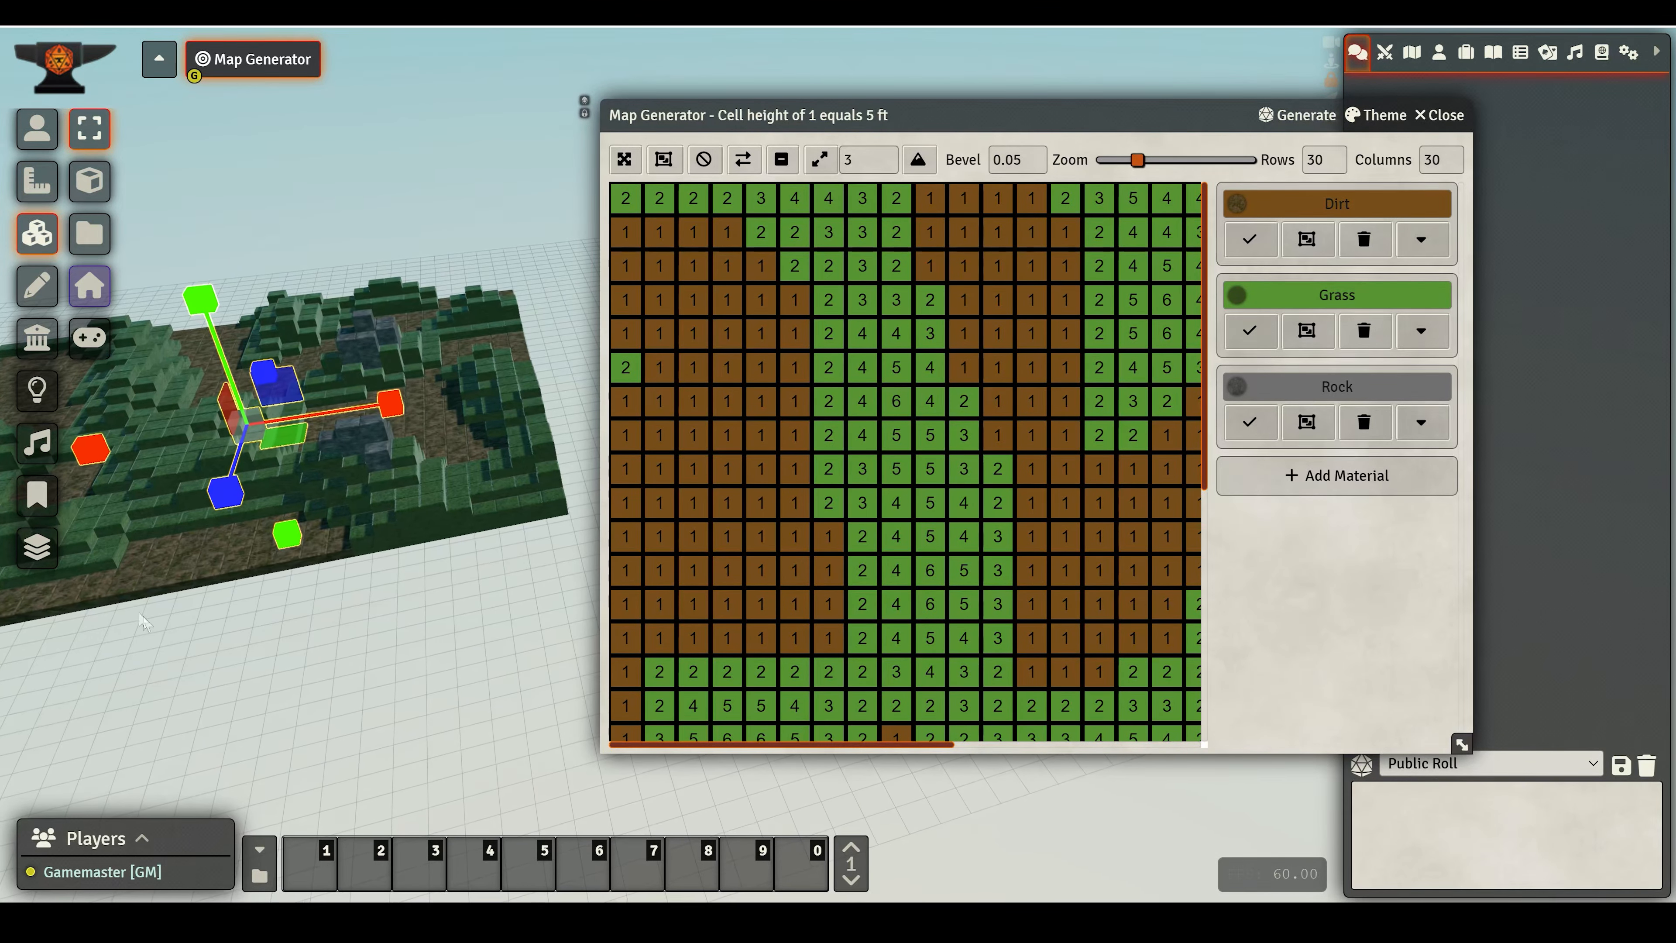
right_click_drag(140, 614, 394, 515)
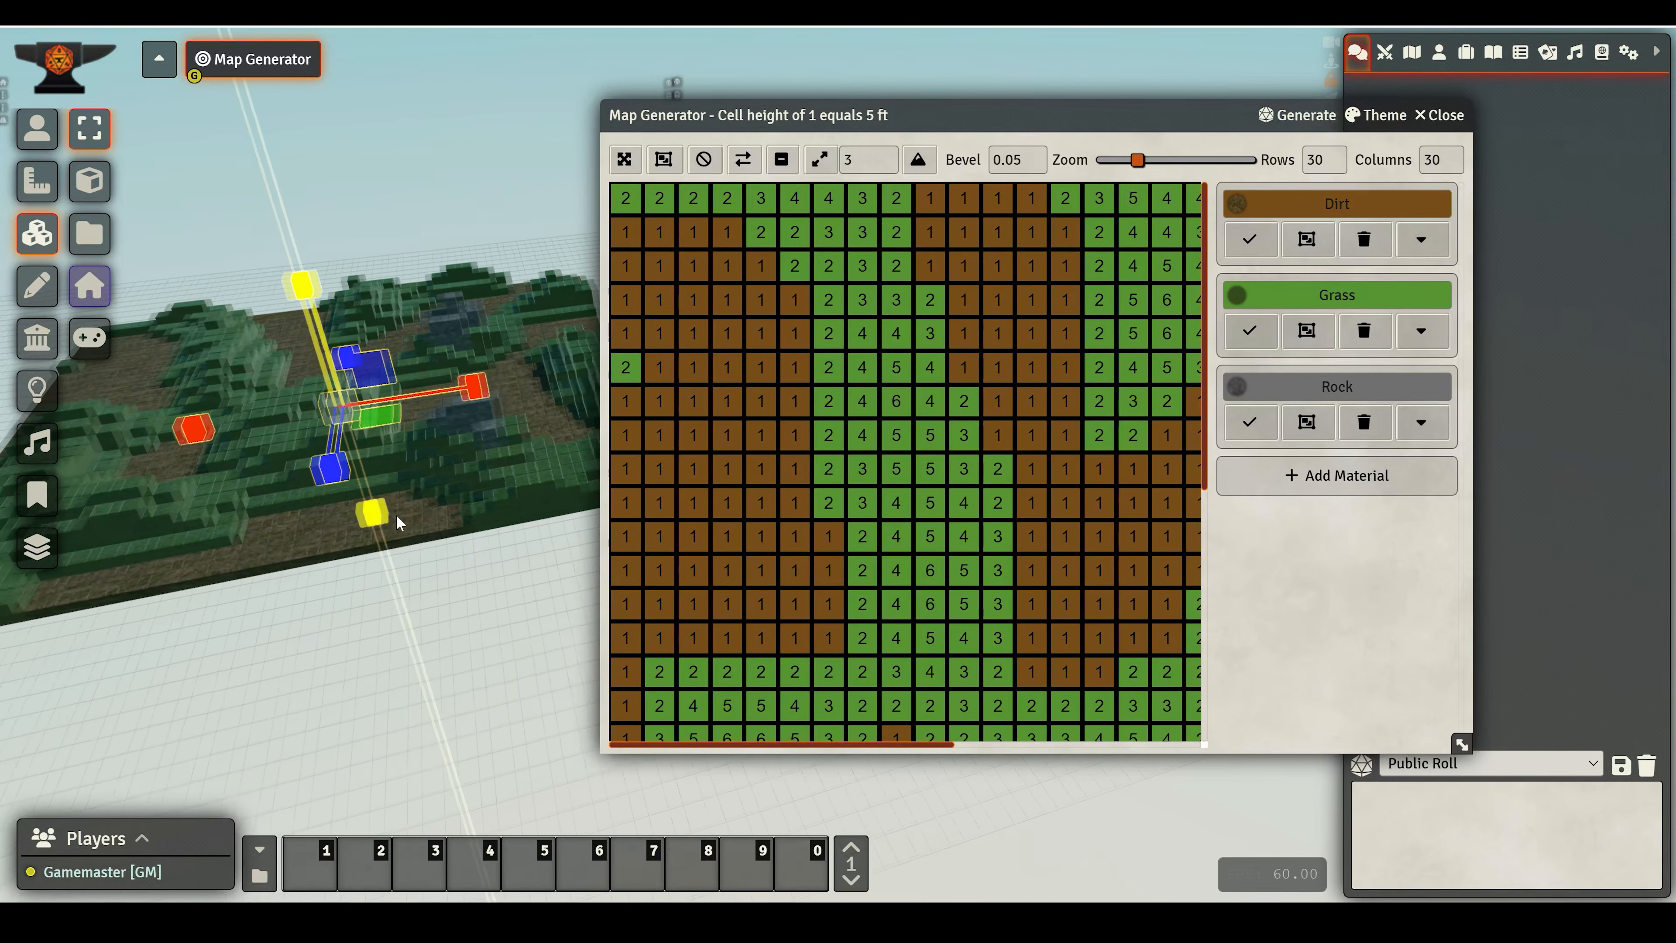
left_click(625, 177)
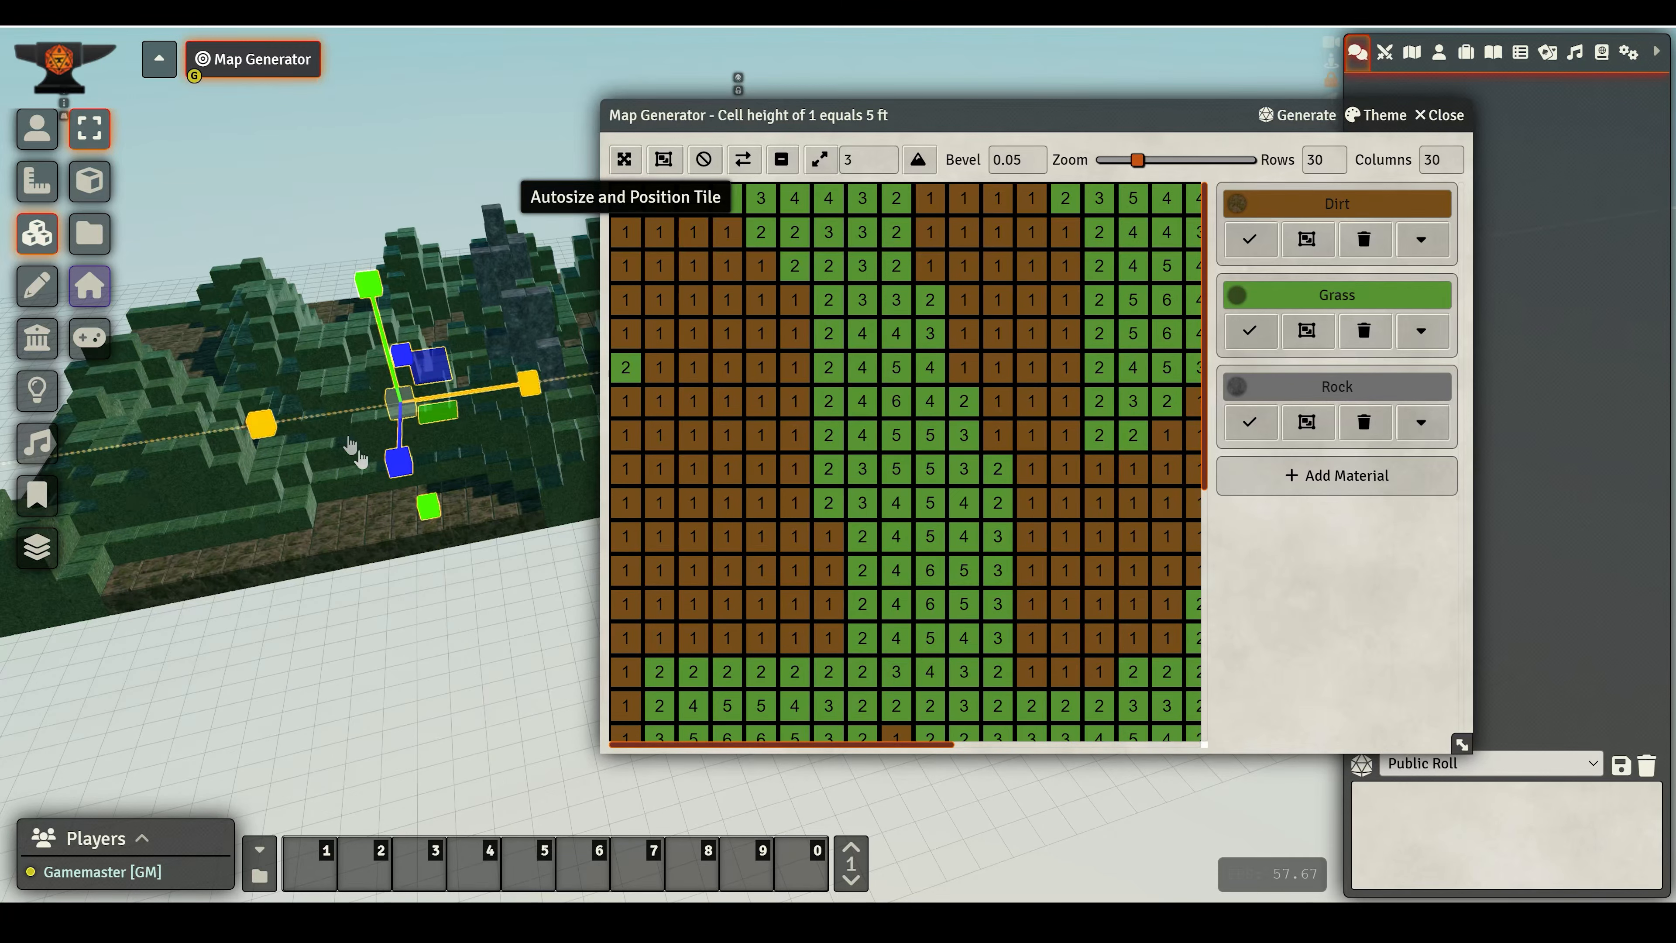
right_click_drag(217, 455, 520, 382)
middle_click_drag(526, 396, 357, 694)
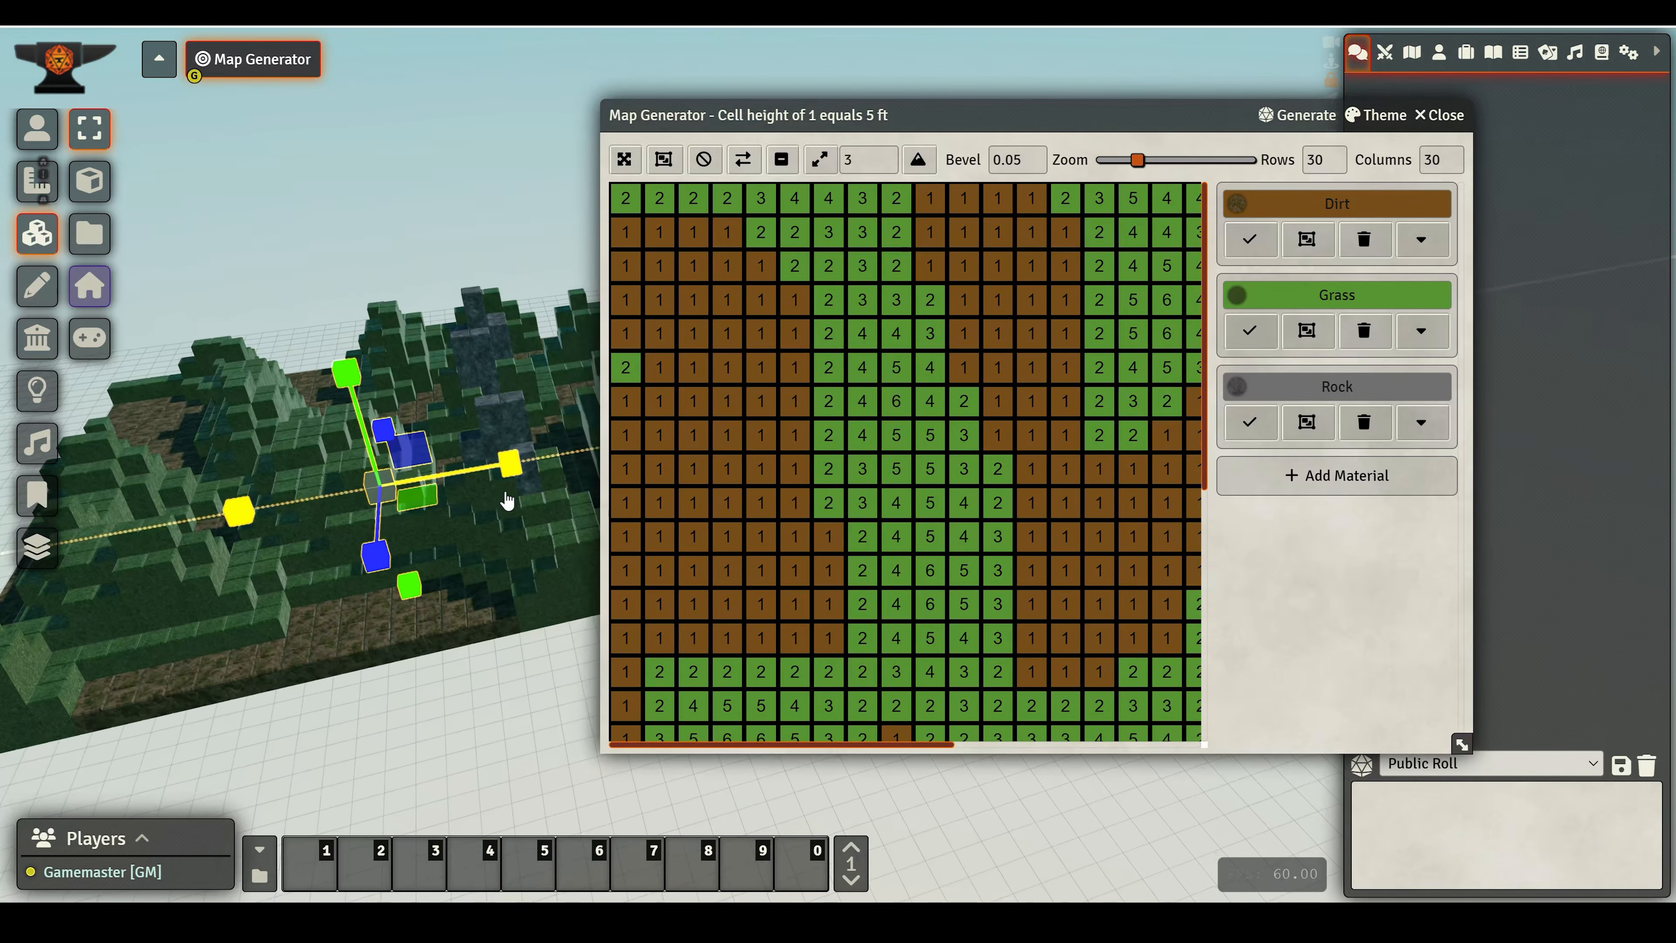
scroll(737, 503, "down", 5)
scroll(789, 491, "up", 5)
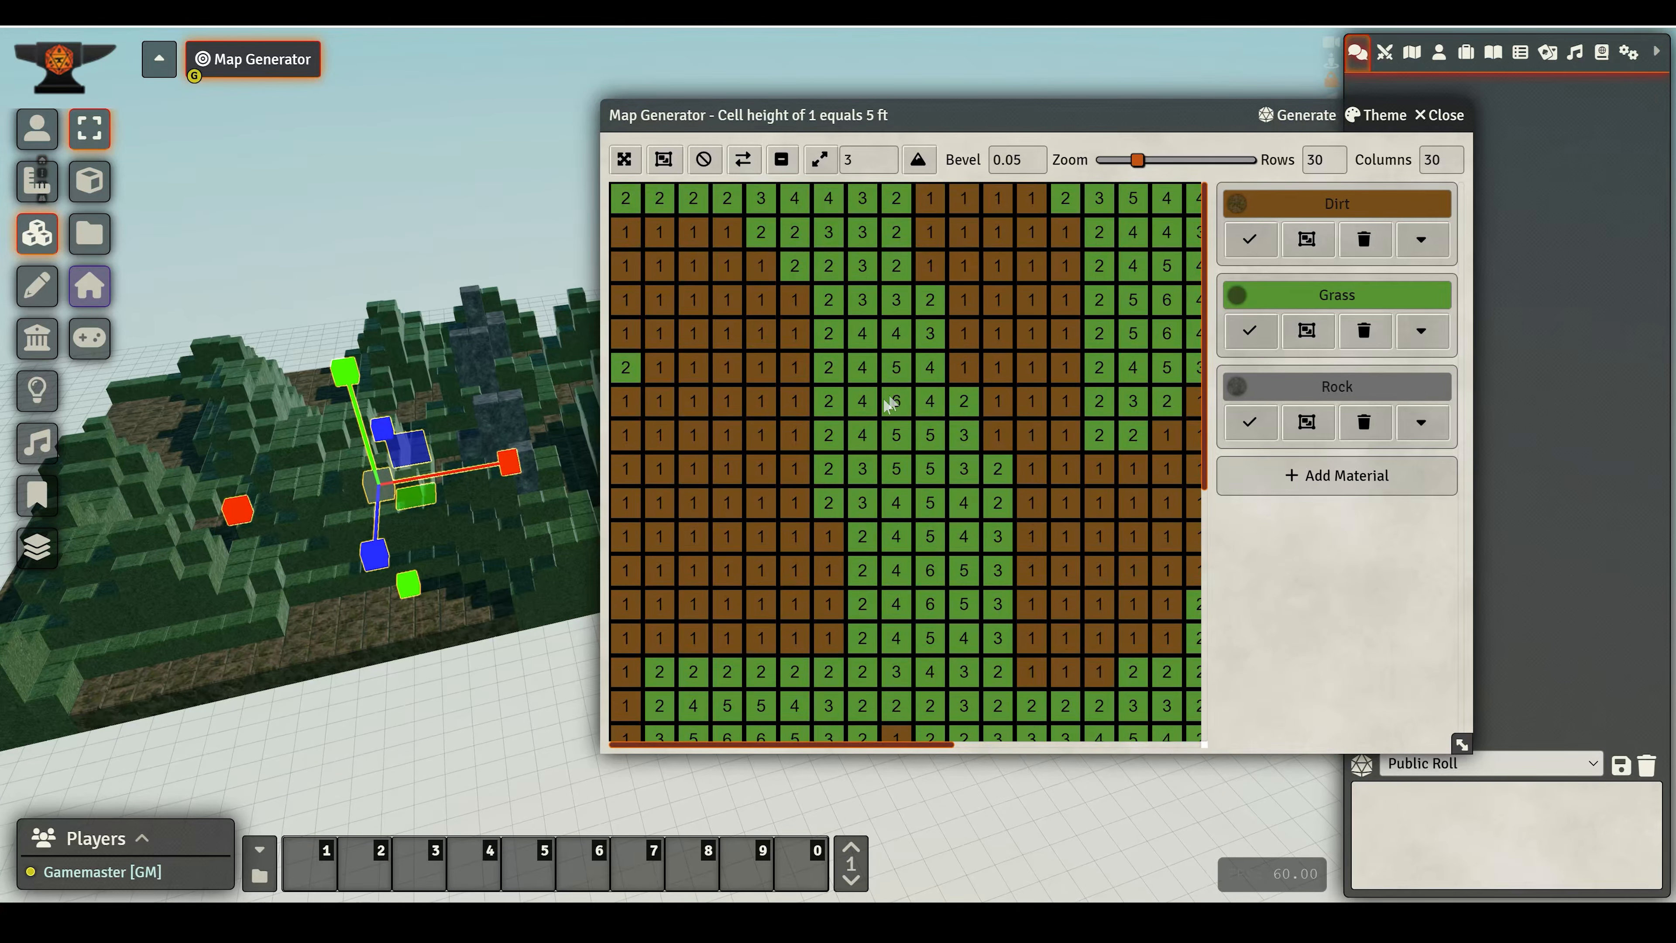
- Select the dirt cells in rows 4 to 8, columns 2 to 6, and set their height to 3
mouse_move(658, 300)
left_mouse_down()
mouse_move(805, 307)
mouse_move(793, 375)
mouse_move(676, 408)
mouse_move(761, 367)
left_mouse_up()
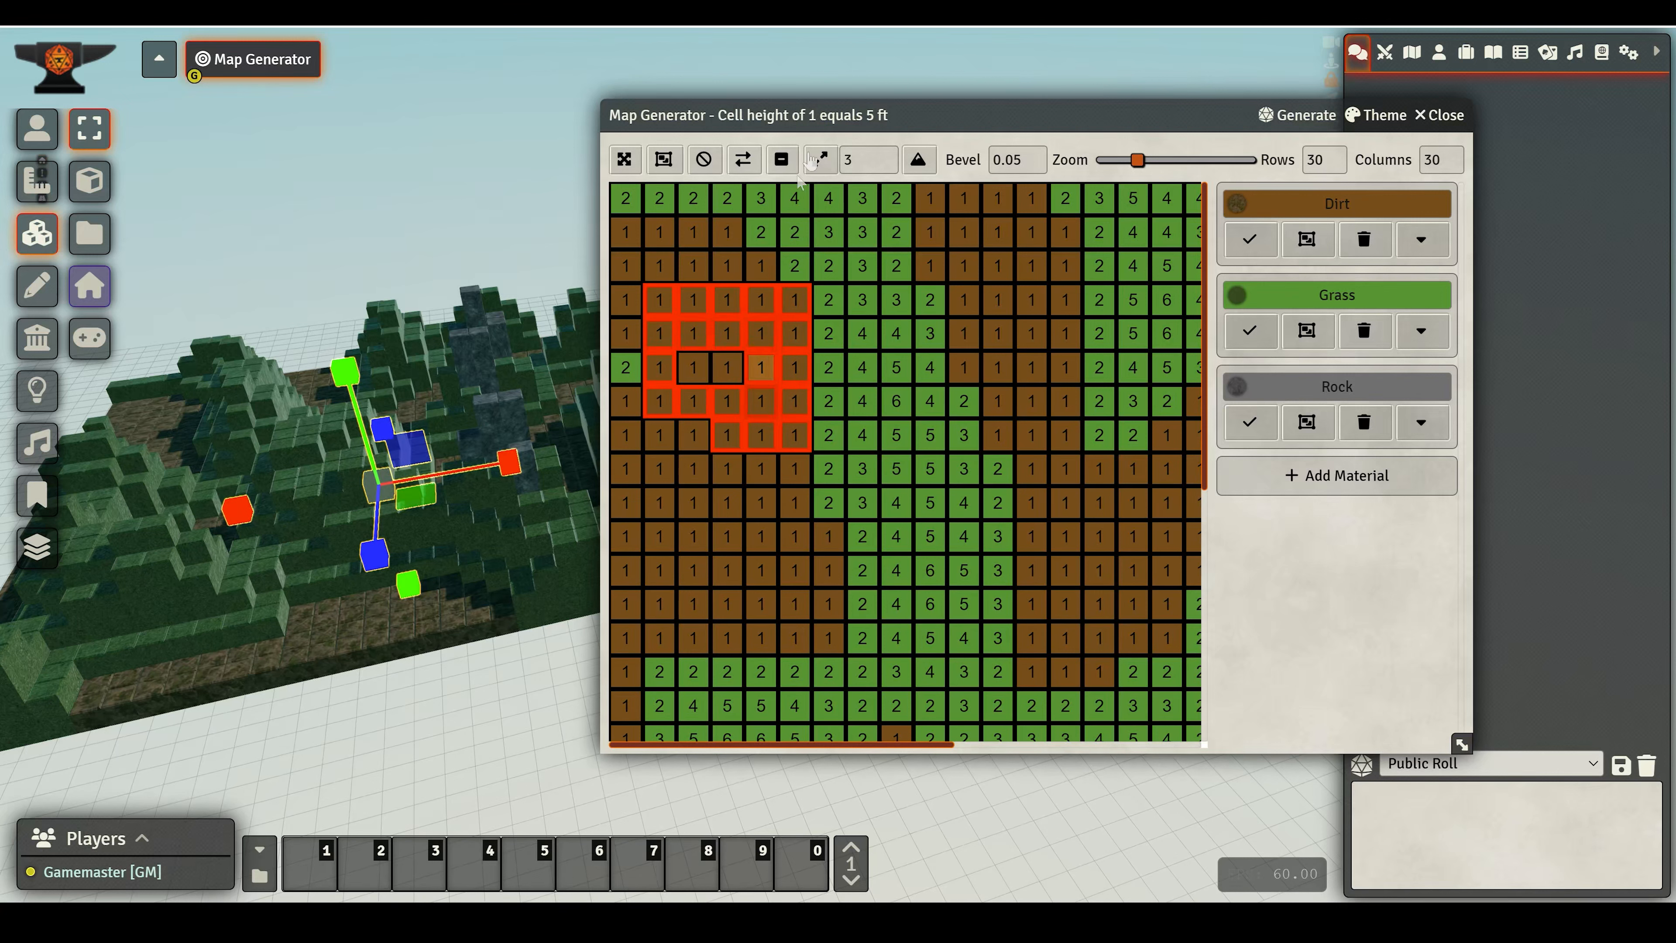
left_click(918, 162)
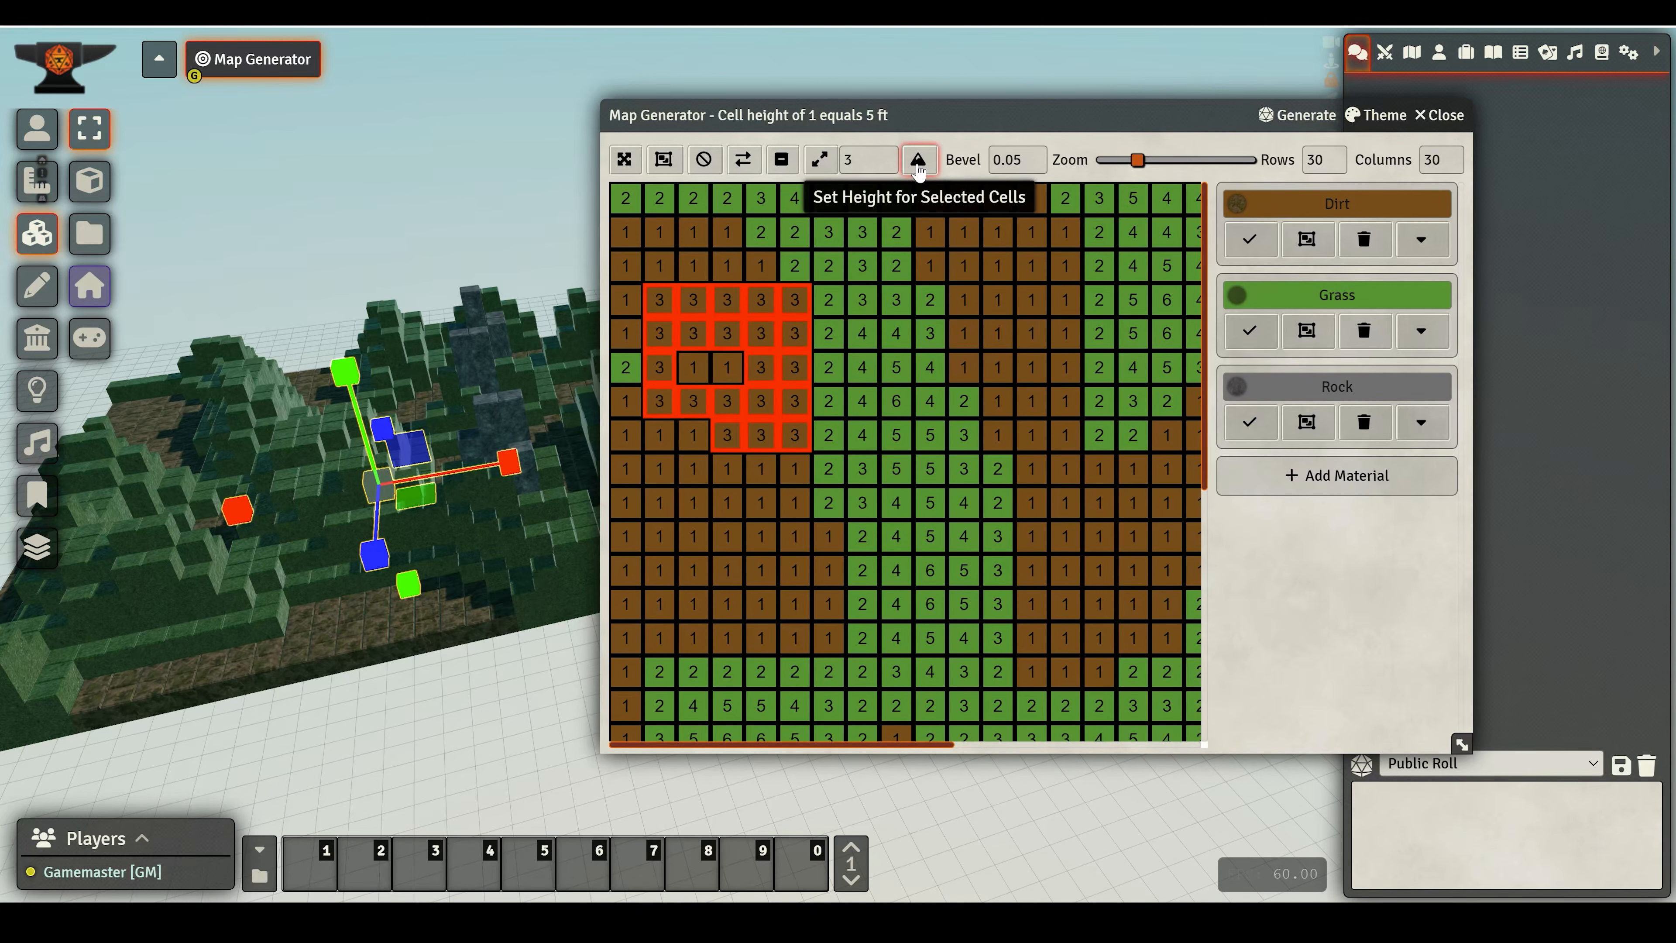
right_click_drag(328, 635, 482, 643)
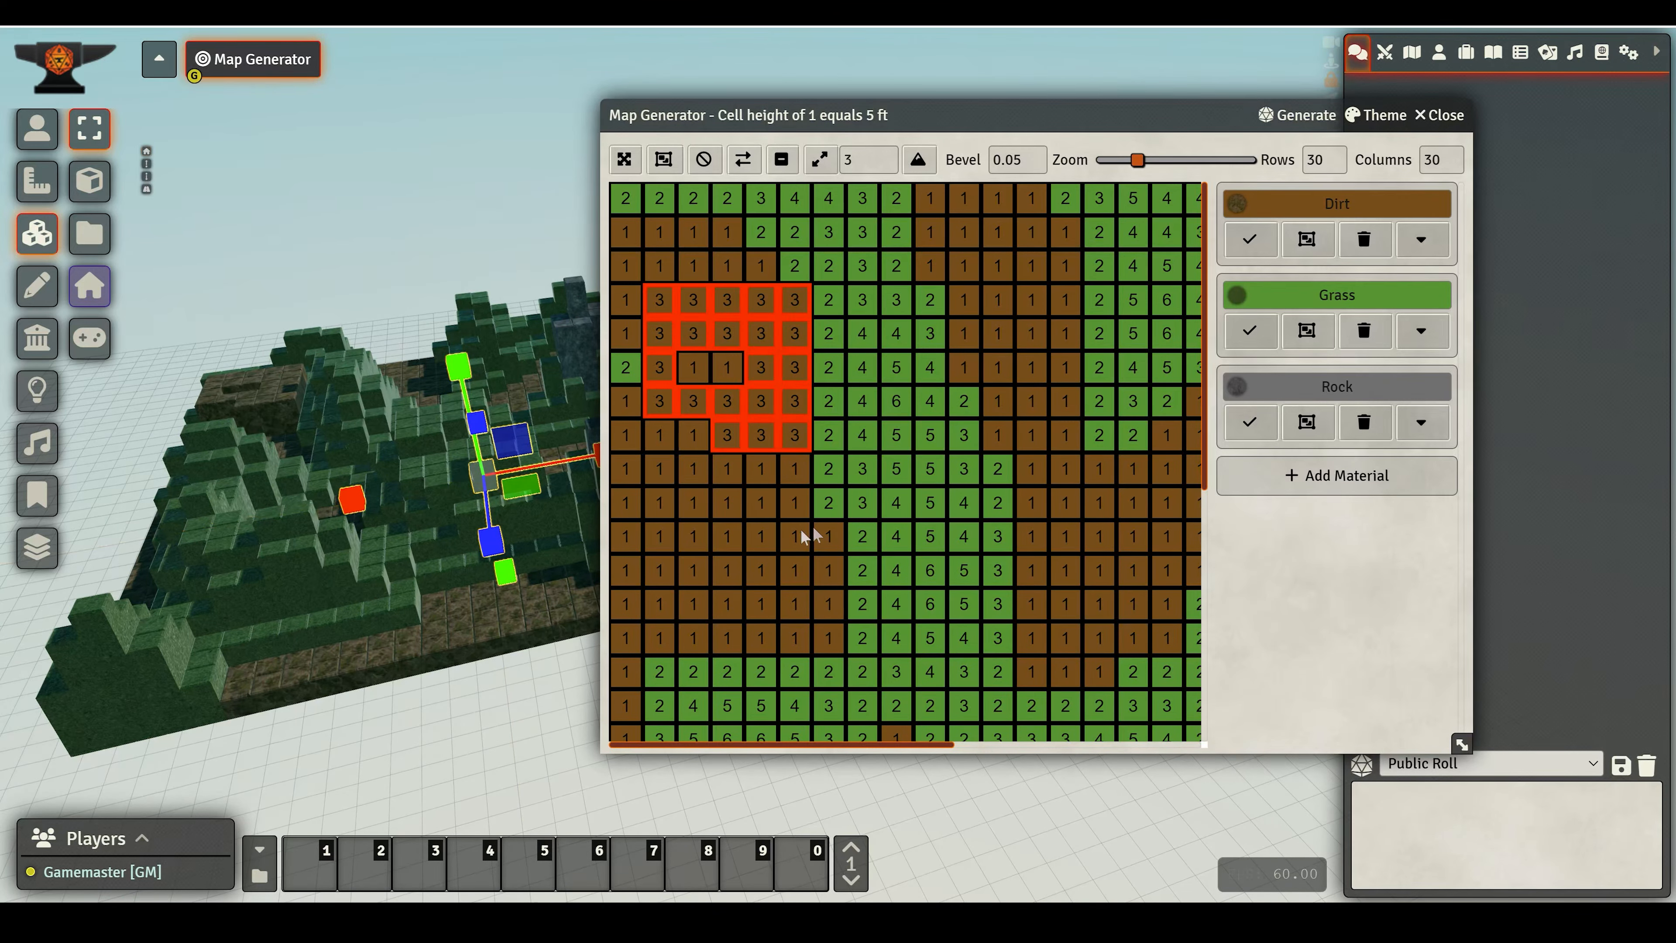
- Apply the Jungle Ruins theme to the map's materials
scroll(491, 498, "down", 3)
right_click_drag(391, 642, 349, 647)
scroll(837, 525, "down", 2)
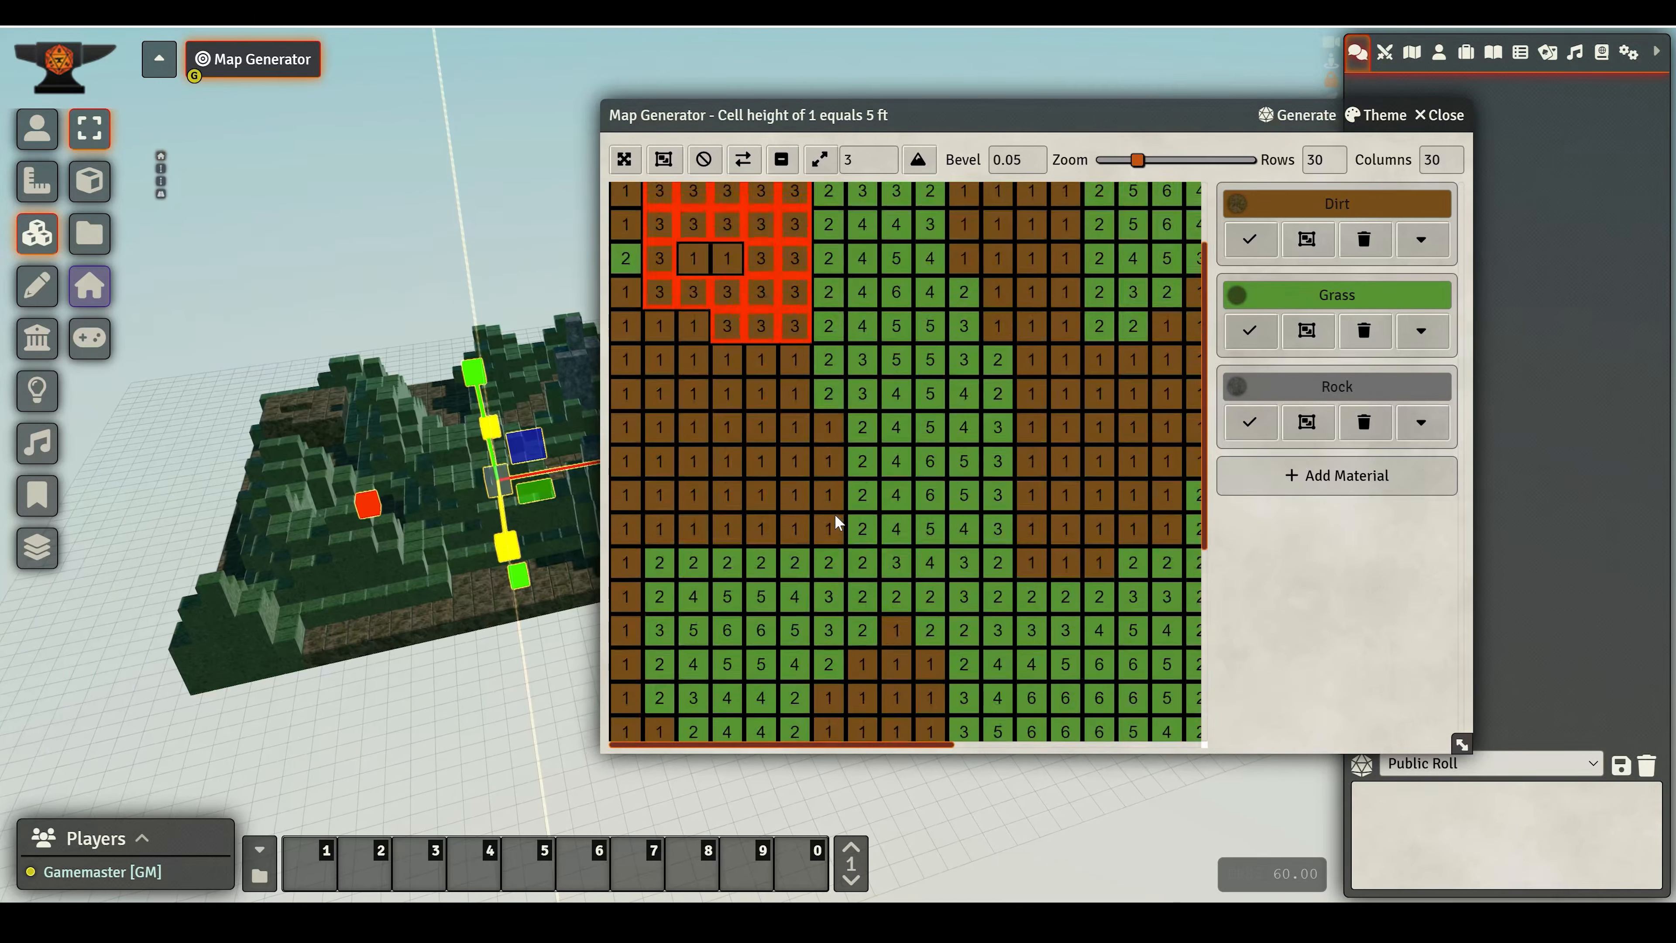
scroll(832, 532, "up", 2)
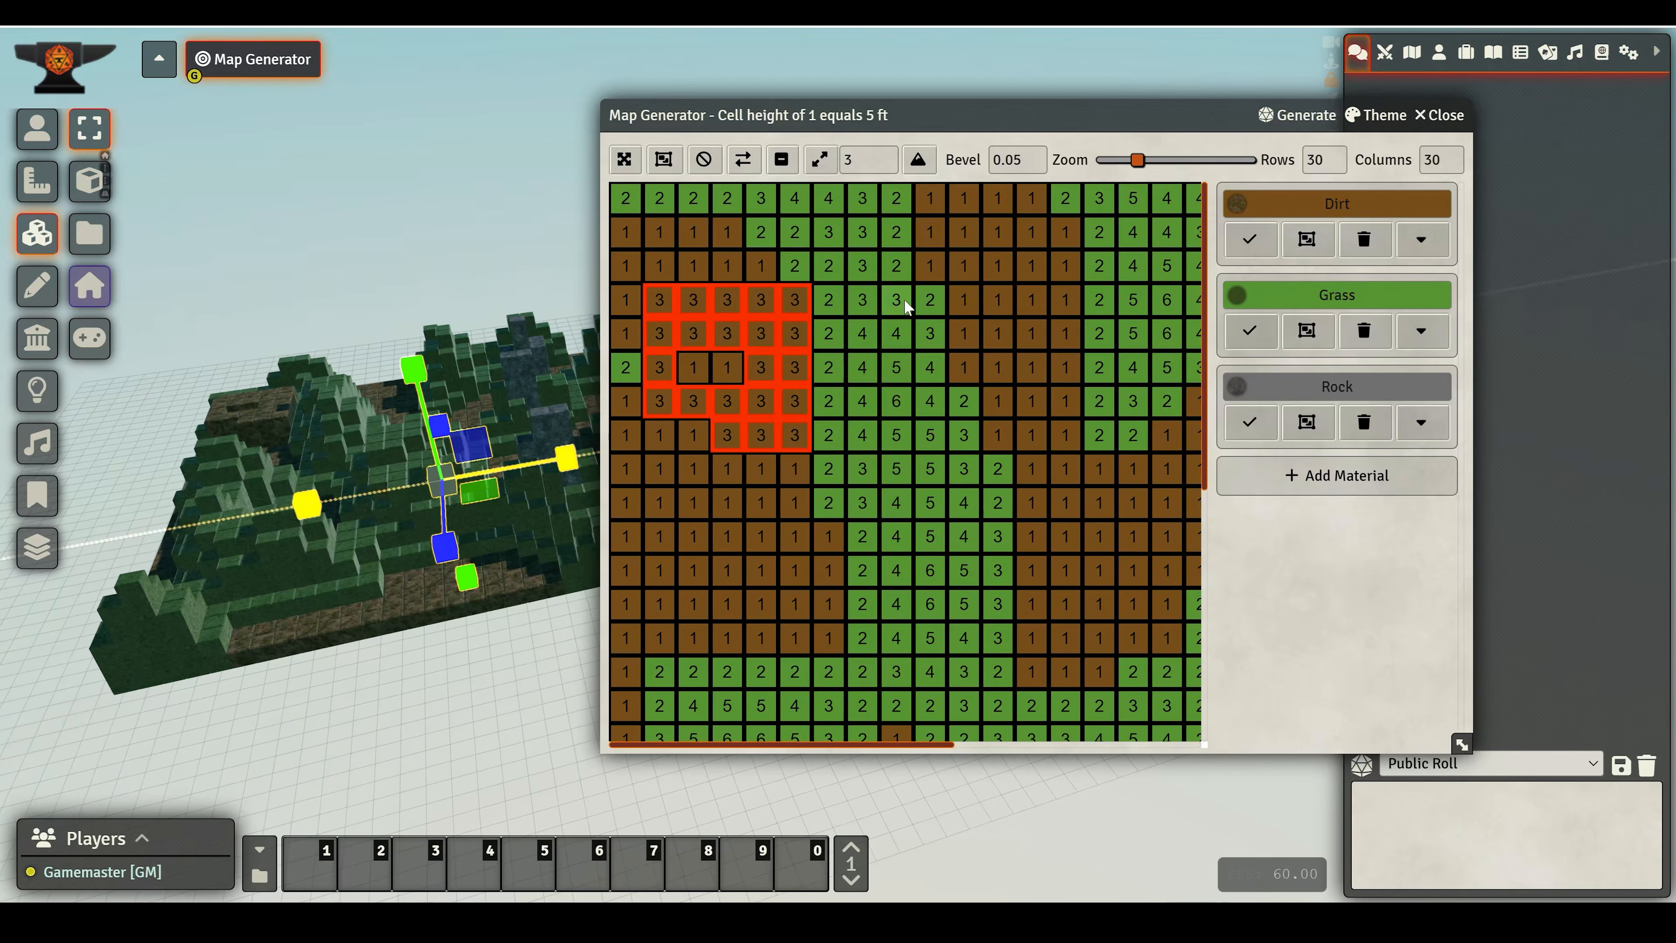
left_click(1378, 114)
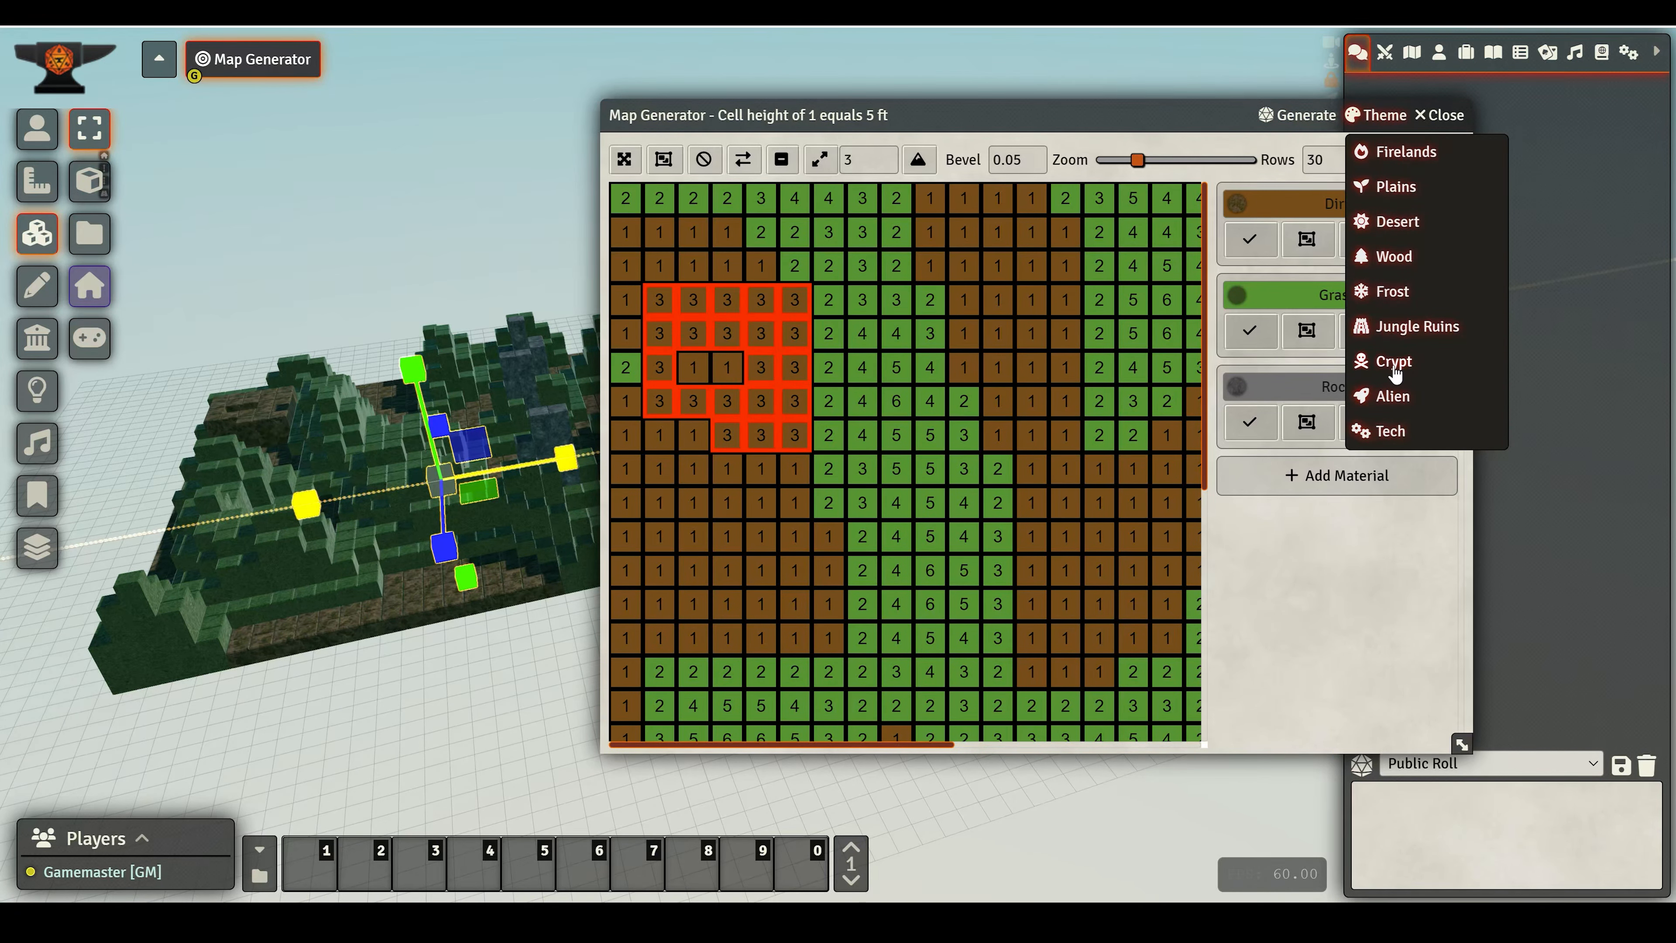
left_click(1400, 335)
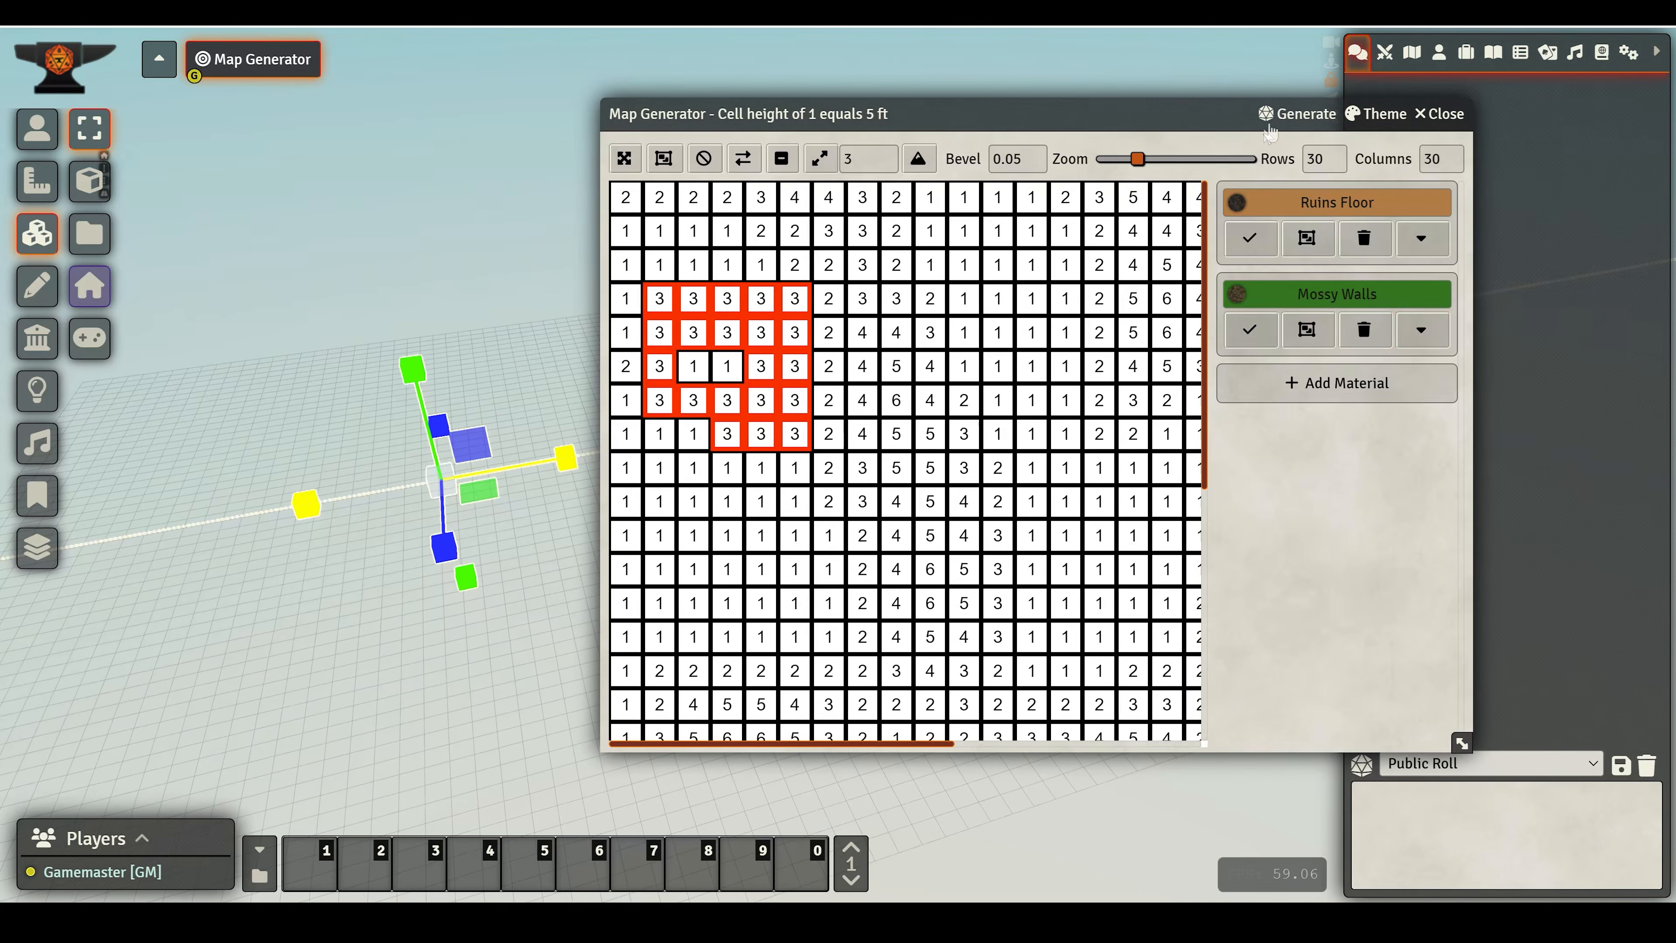
- Generate a Cave map with a maximum height of 3
left_click(1303, 117)
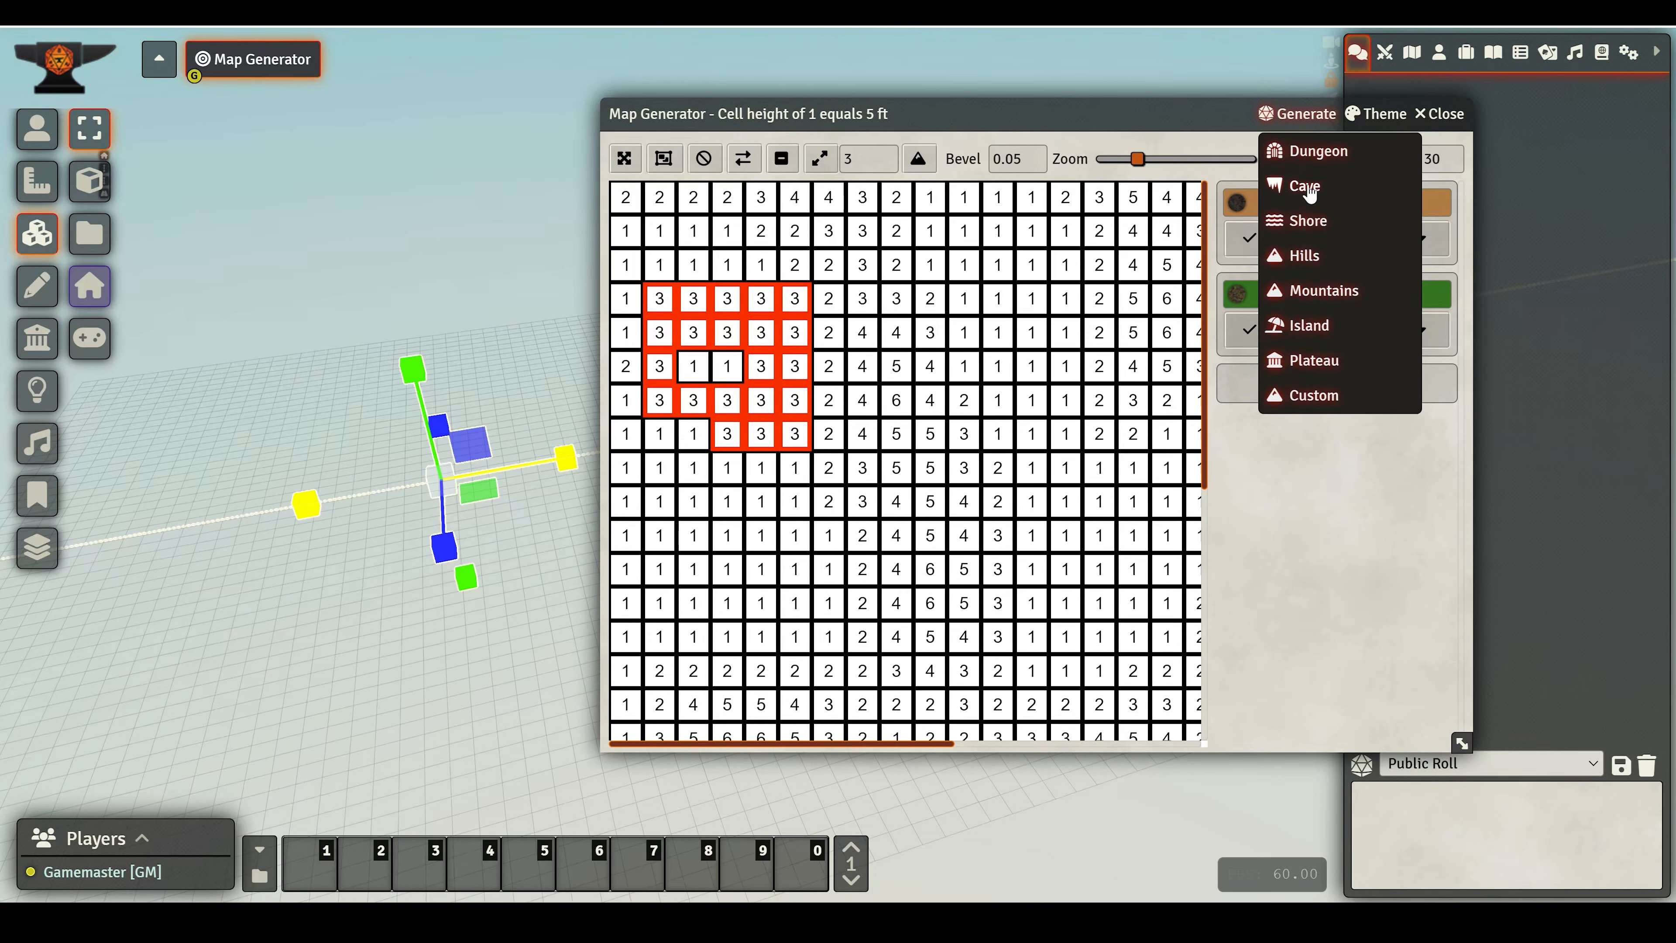
left_click(1306, 189)
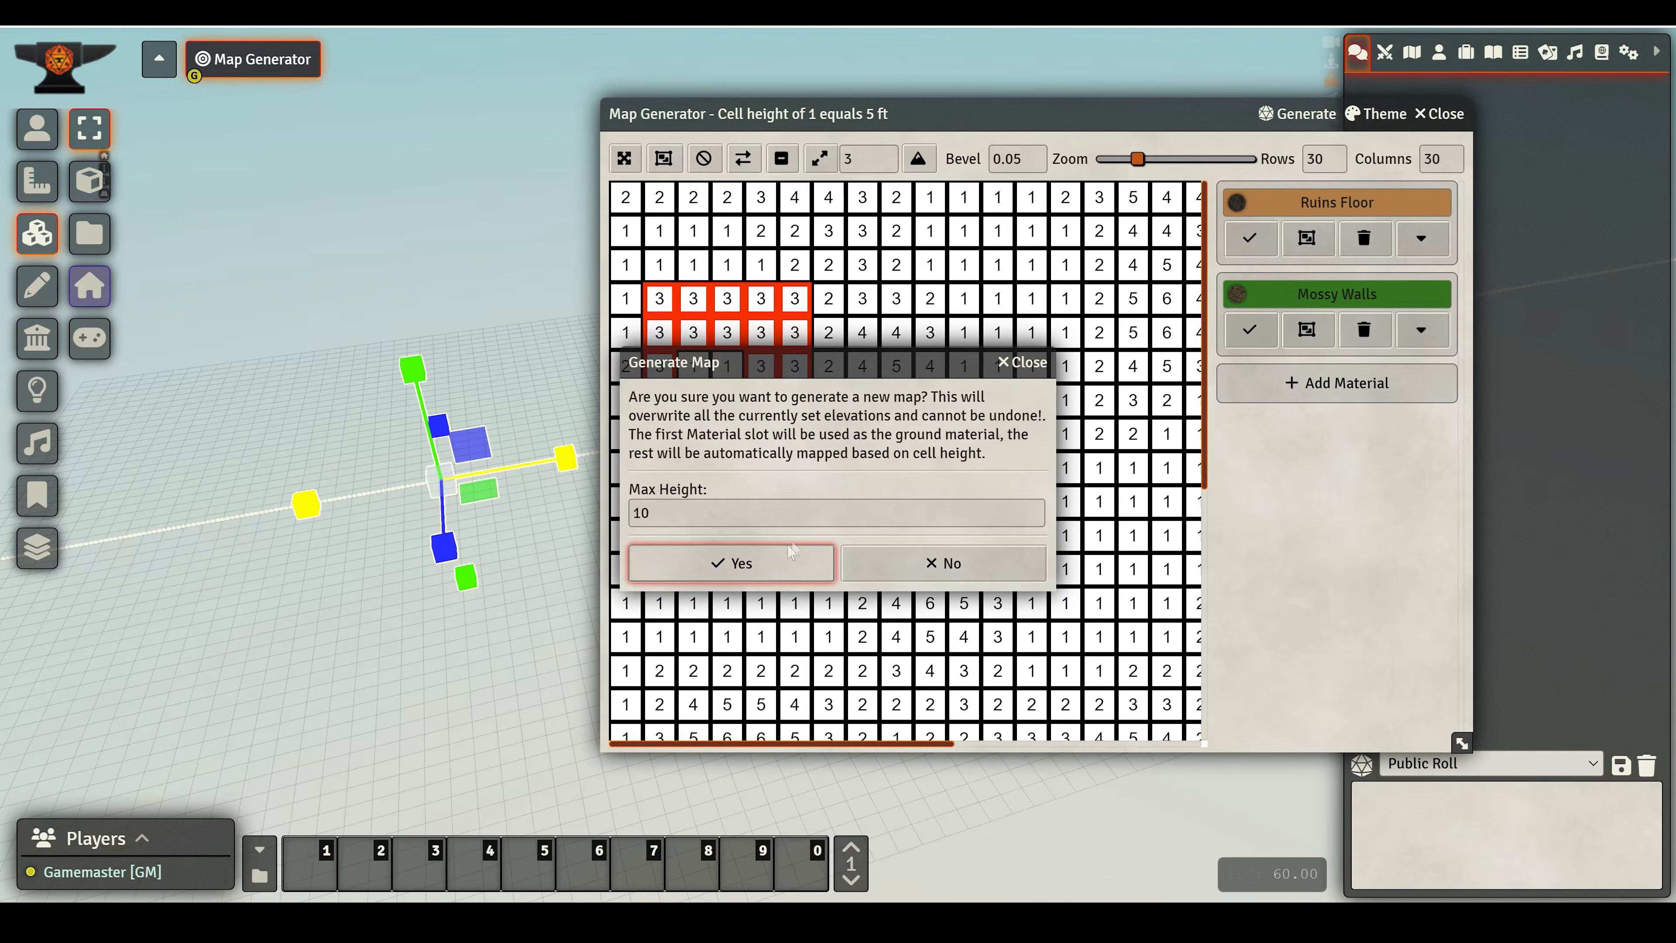
key("shift+Tab")
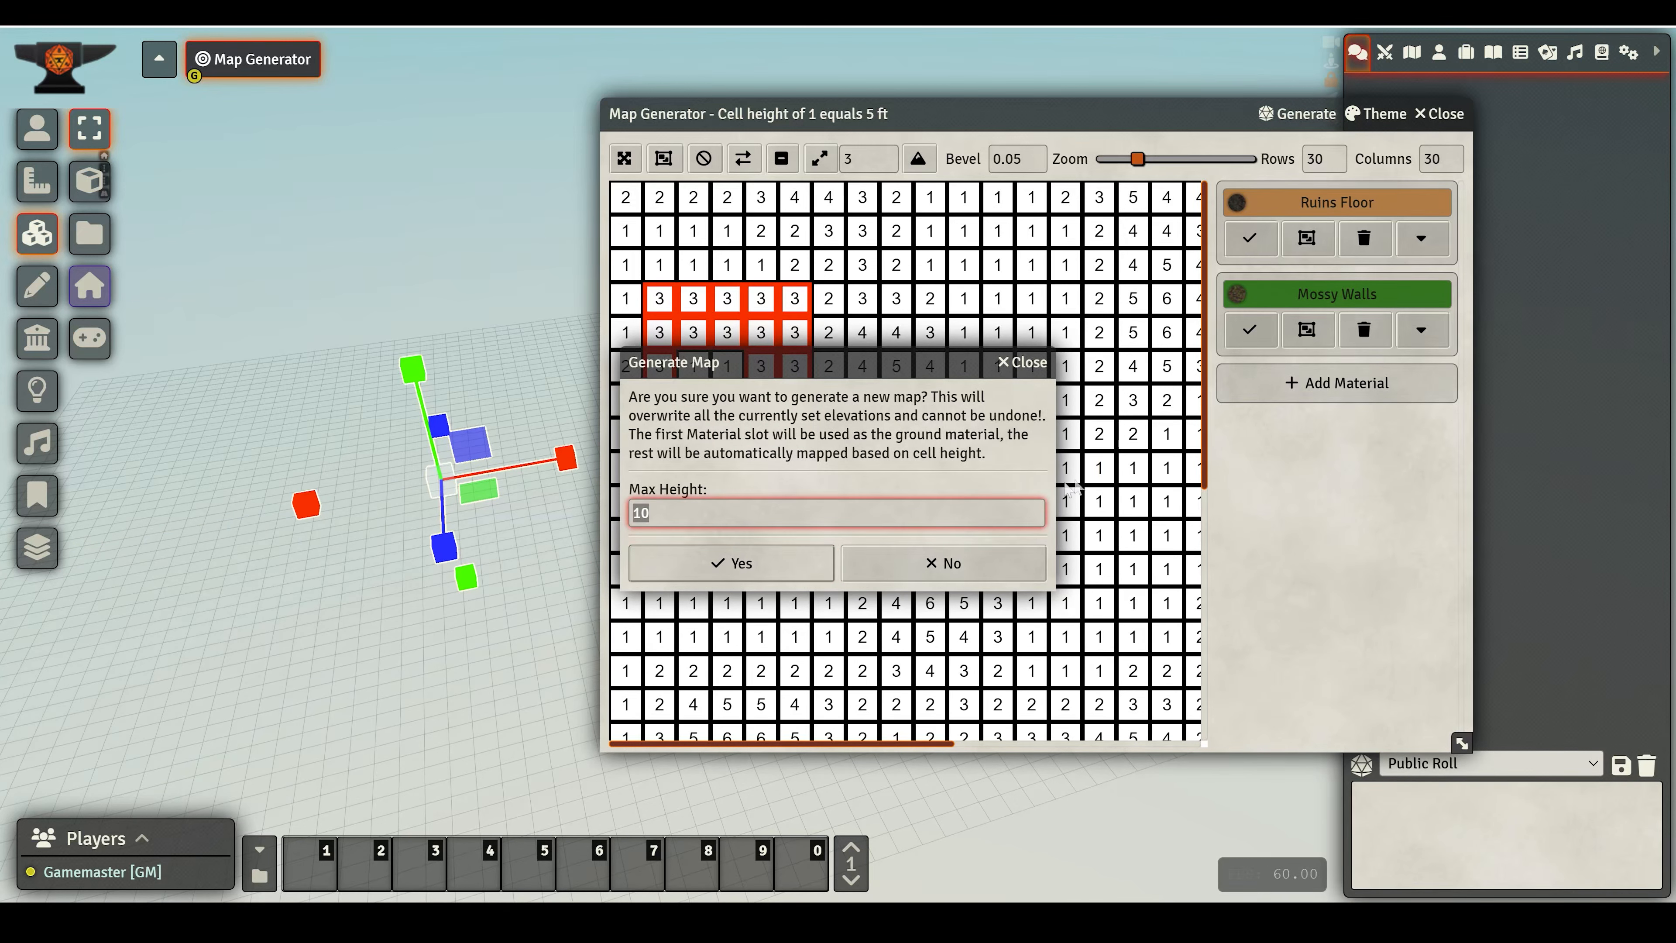
type("3")
left_click(726, 578)
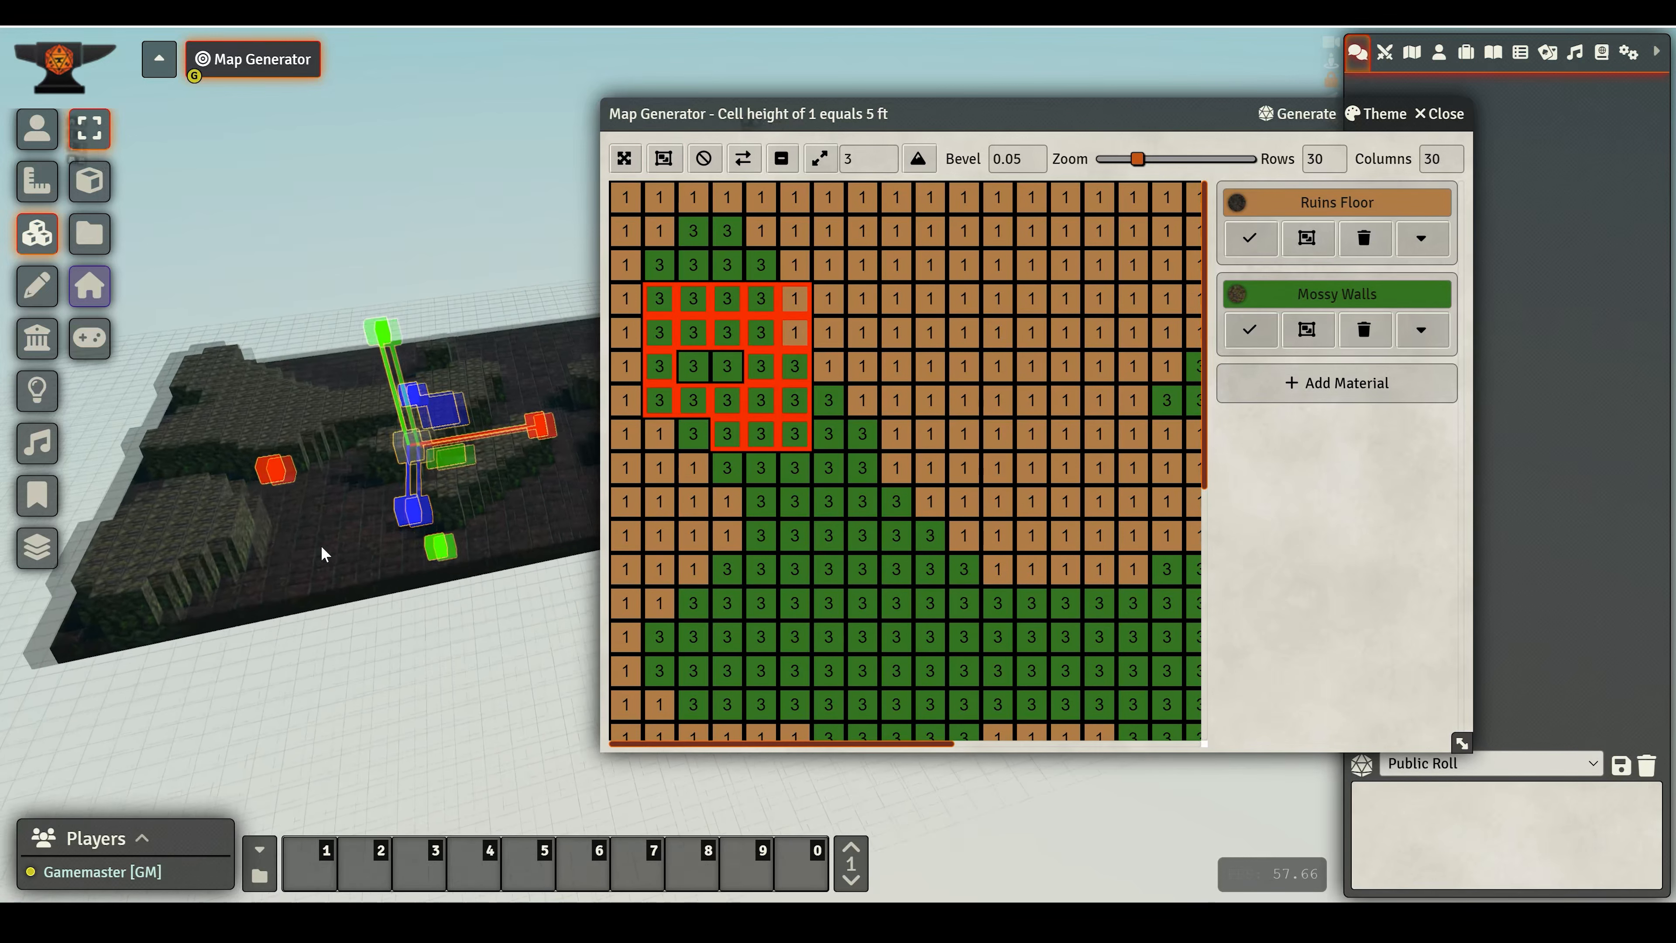
- Generate a Dungeon map with a maximum height of 3
left_click(1302, 123)
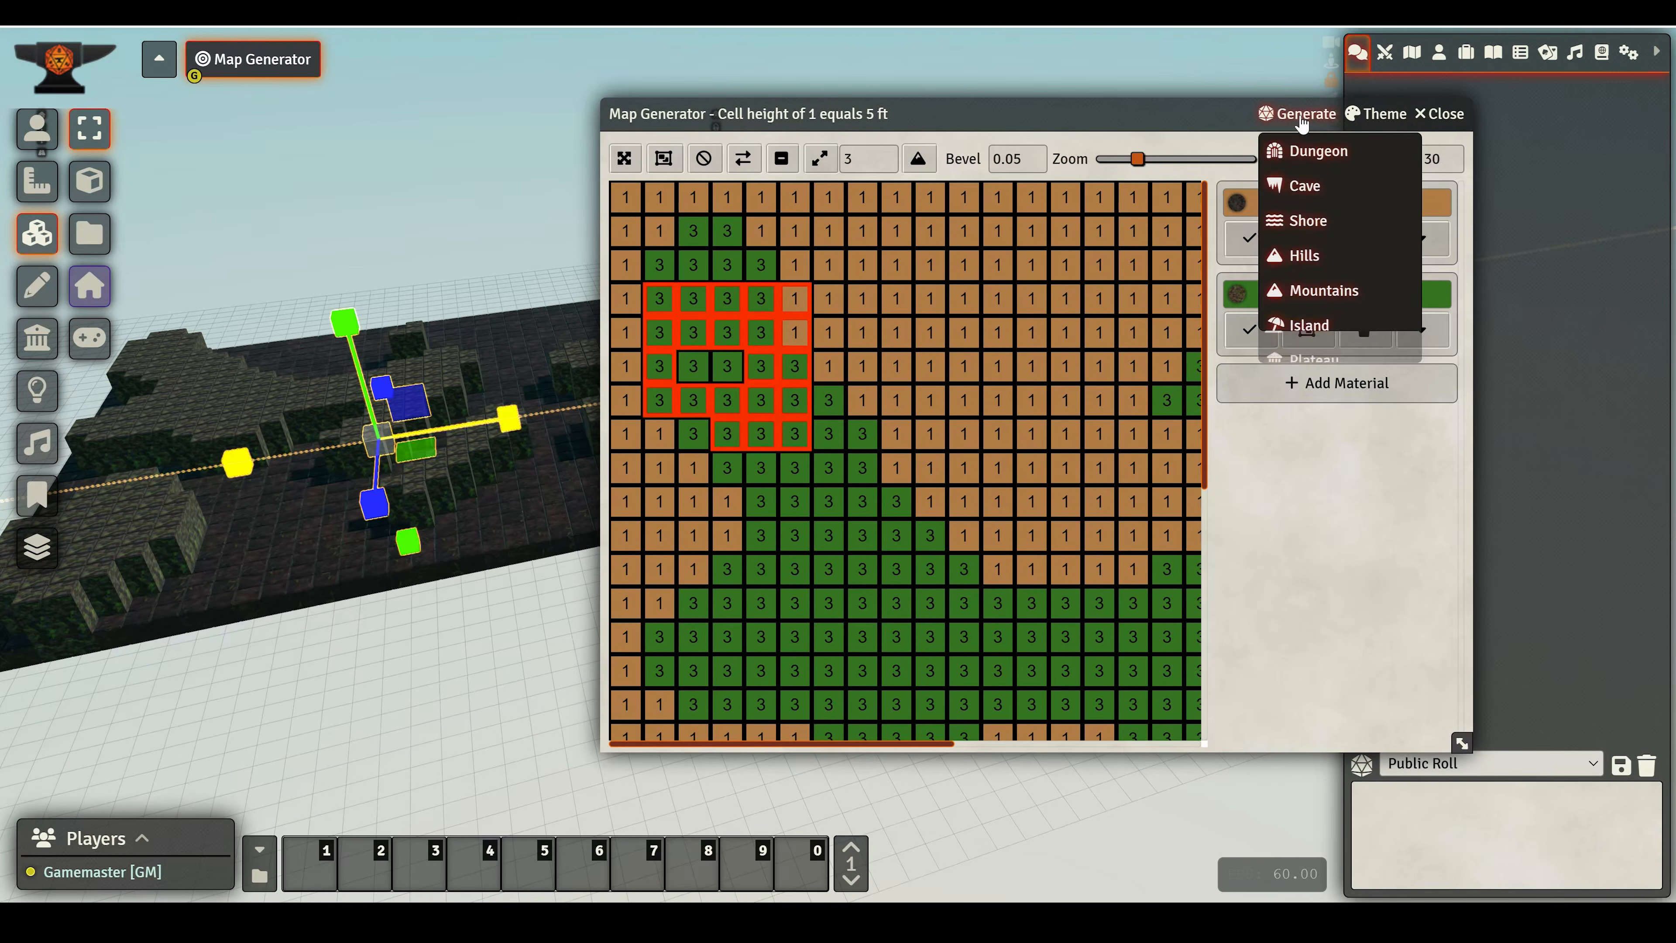
left_click(1294, 159)
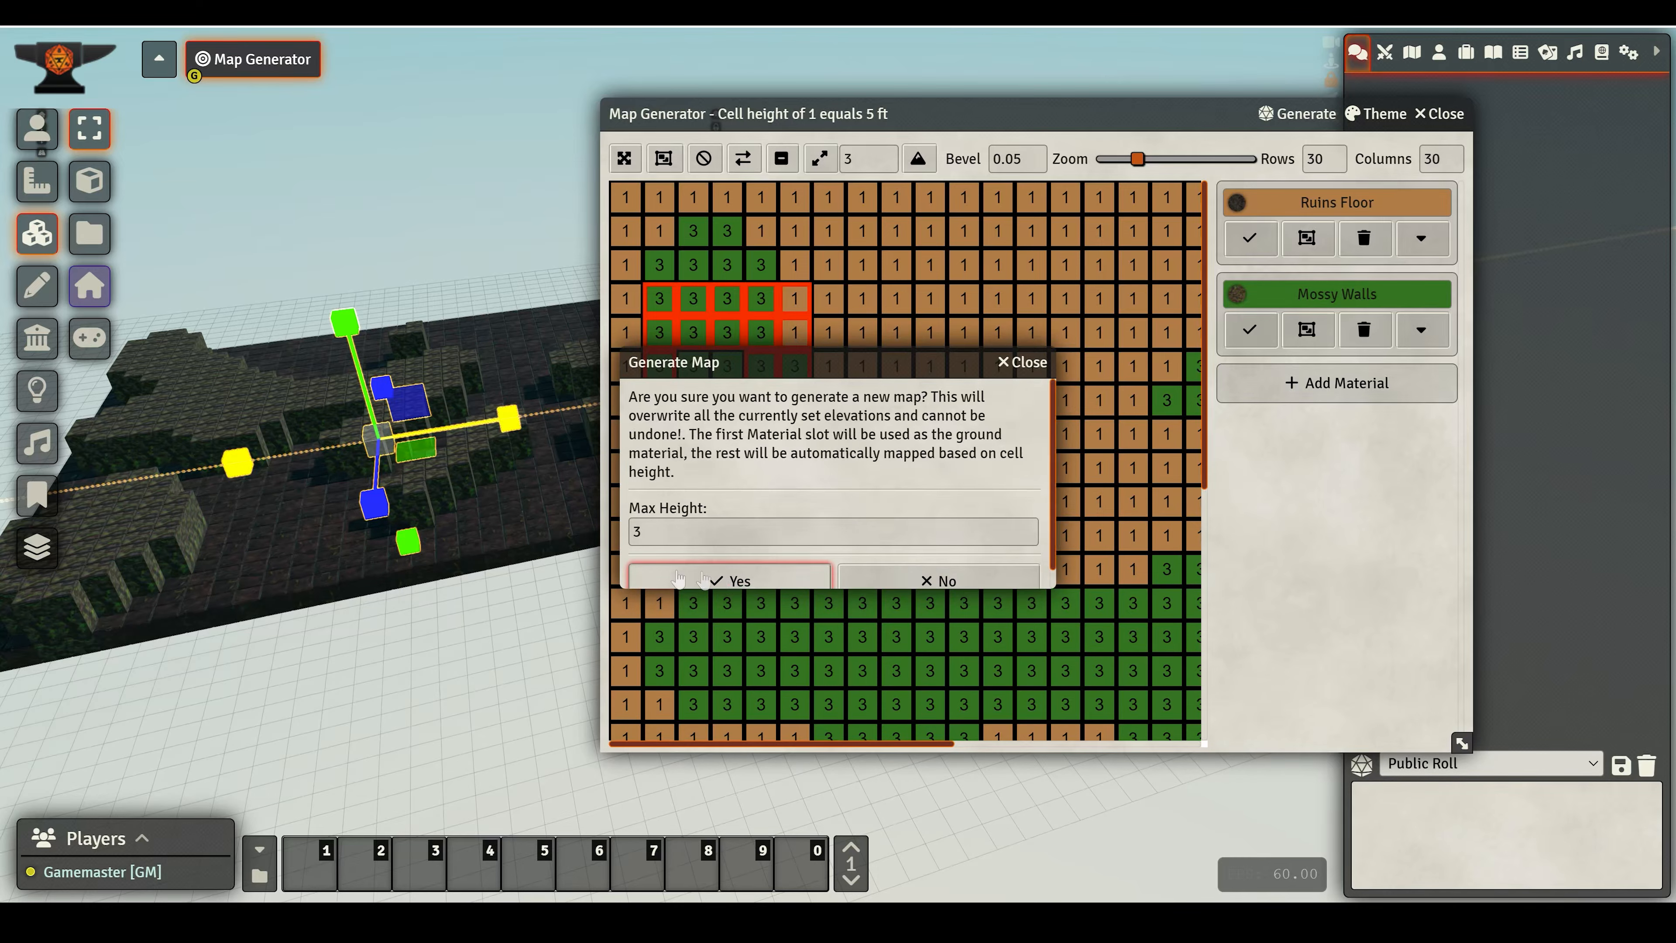
left_click(731, 580)
middle_click_drag(421, 617, 319, 559)
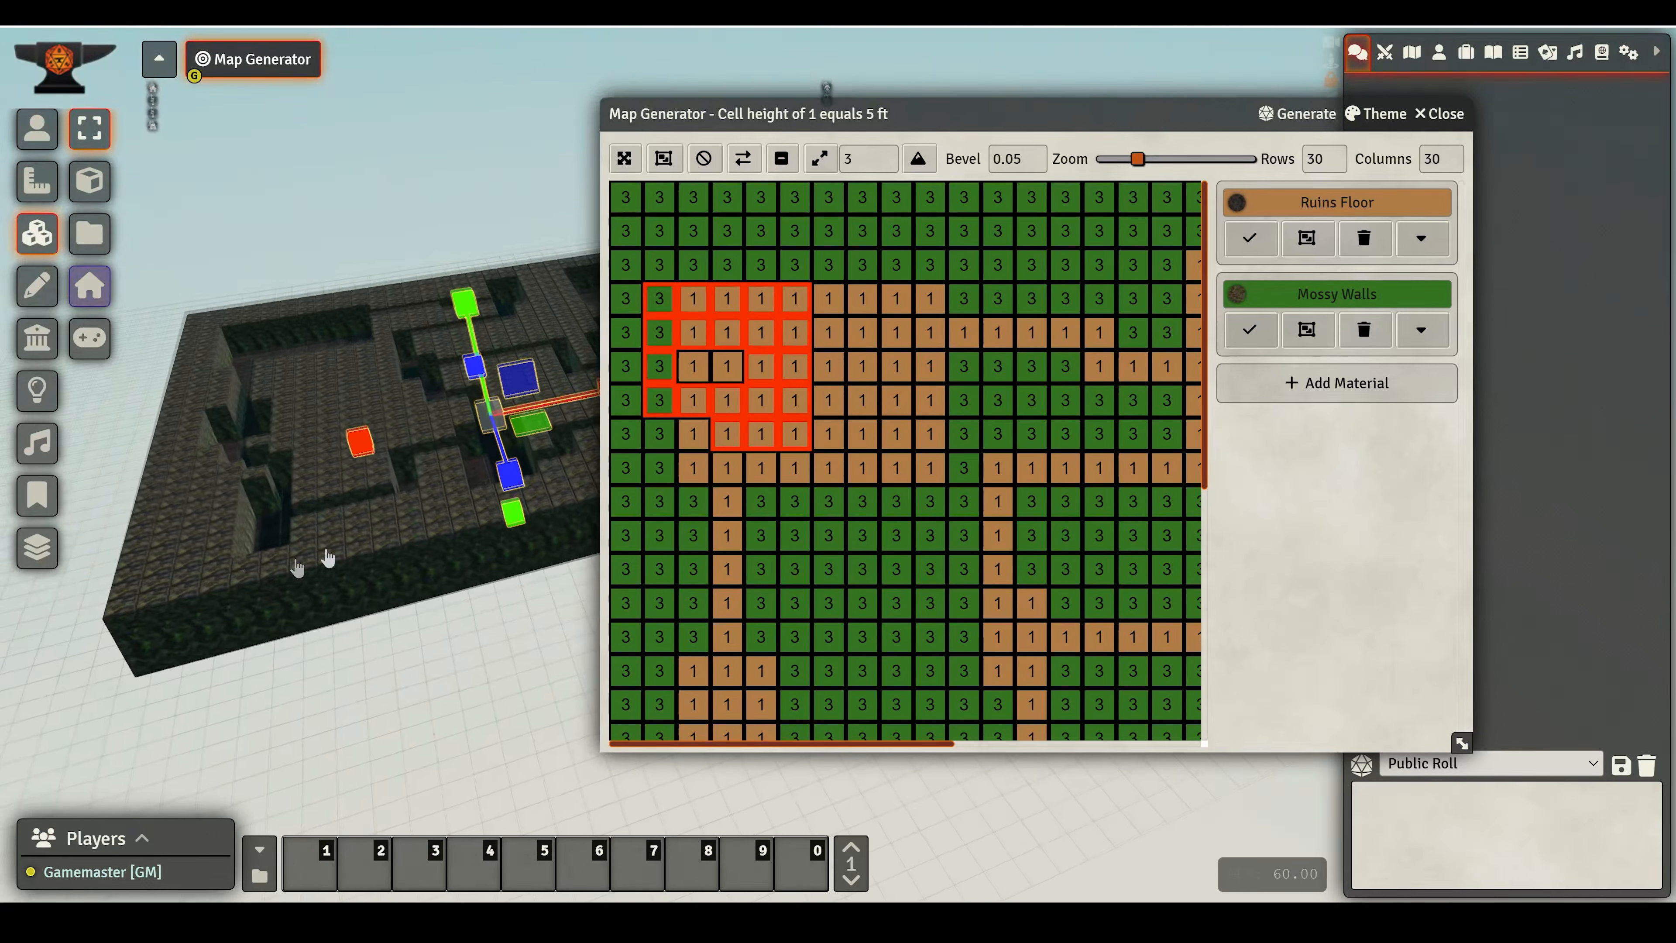
- Regenerate the Dungeon map several times for new layouts
left_click(1283, 117)
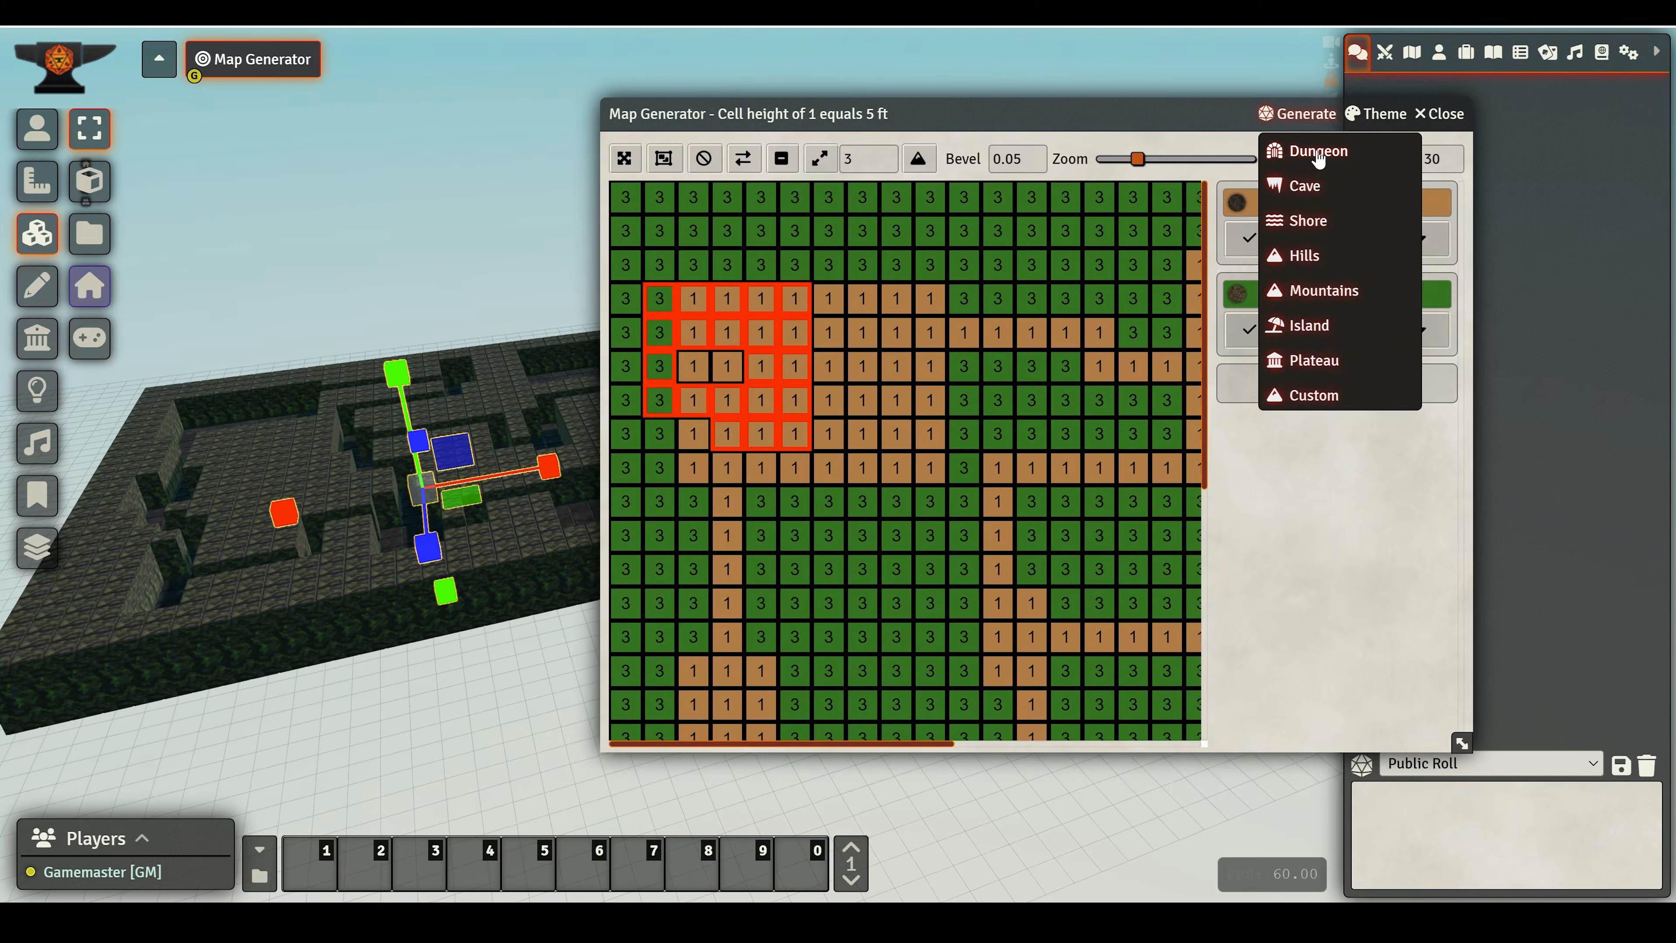
left_click(1317, 153)
left_click(1280, 120)
left_click(1317, 157)
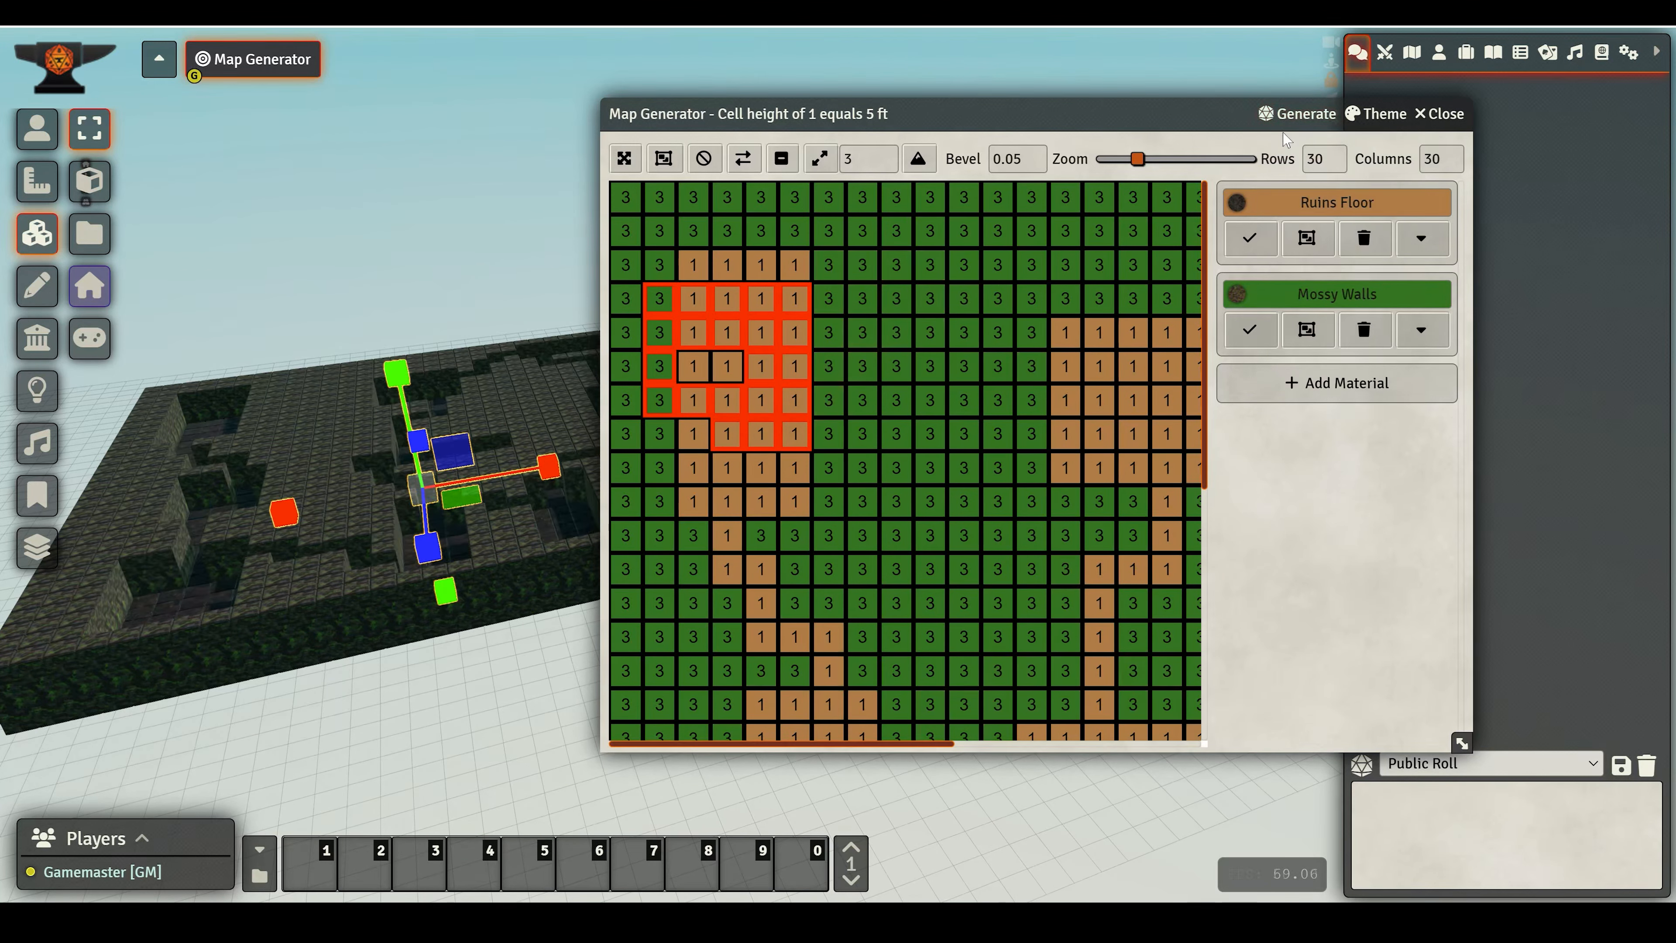
left_click(1296, 123)
left_click(1318, 153)
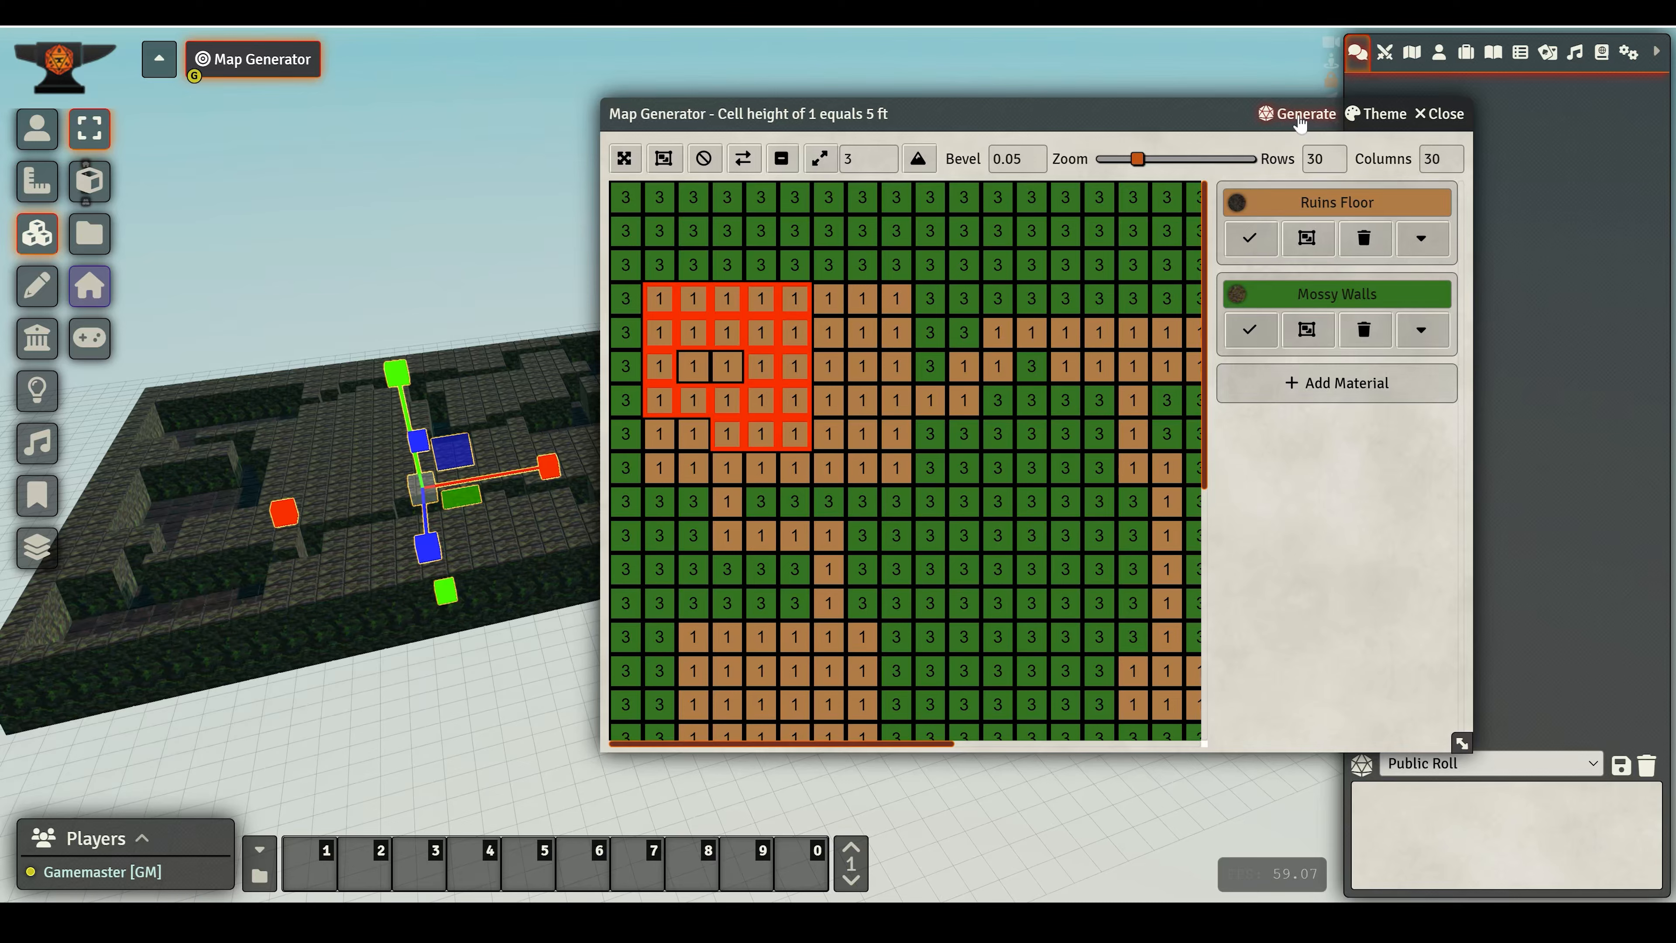
left_click(1317, 116)
left_click(1308, 153)
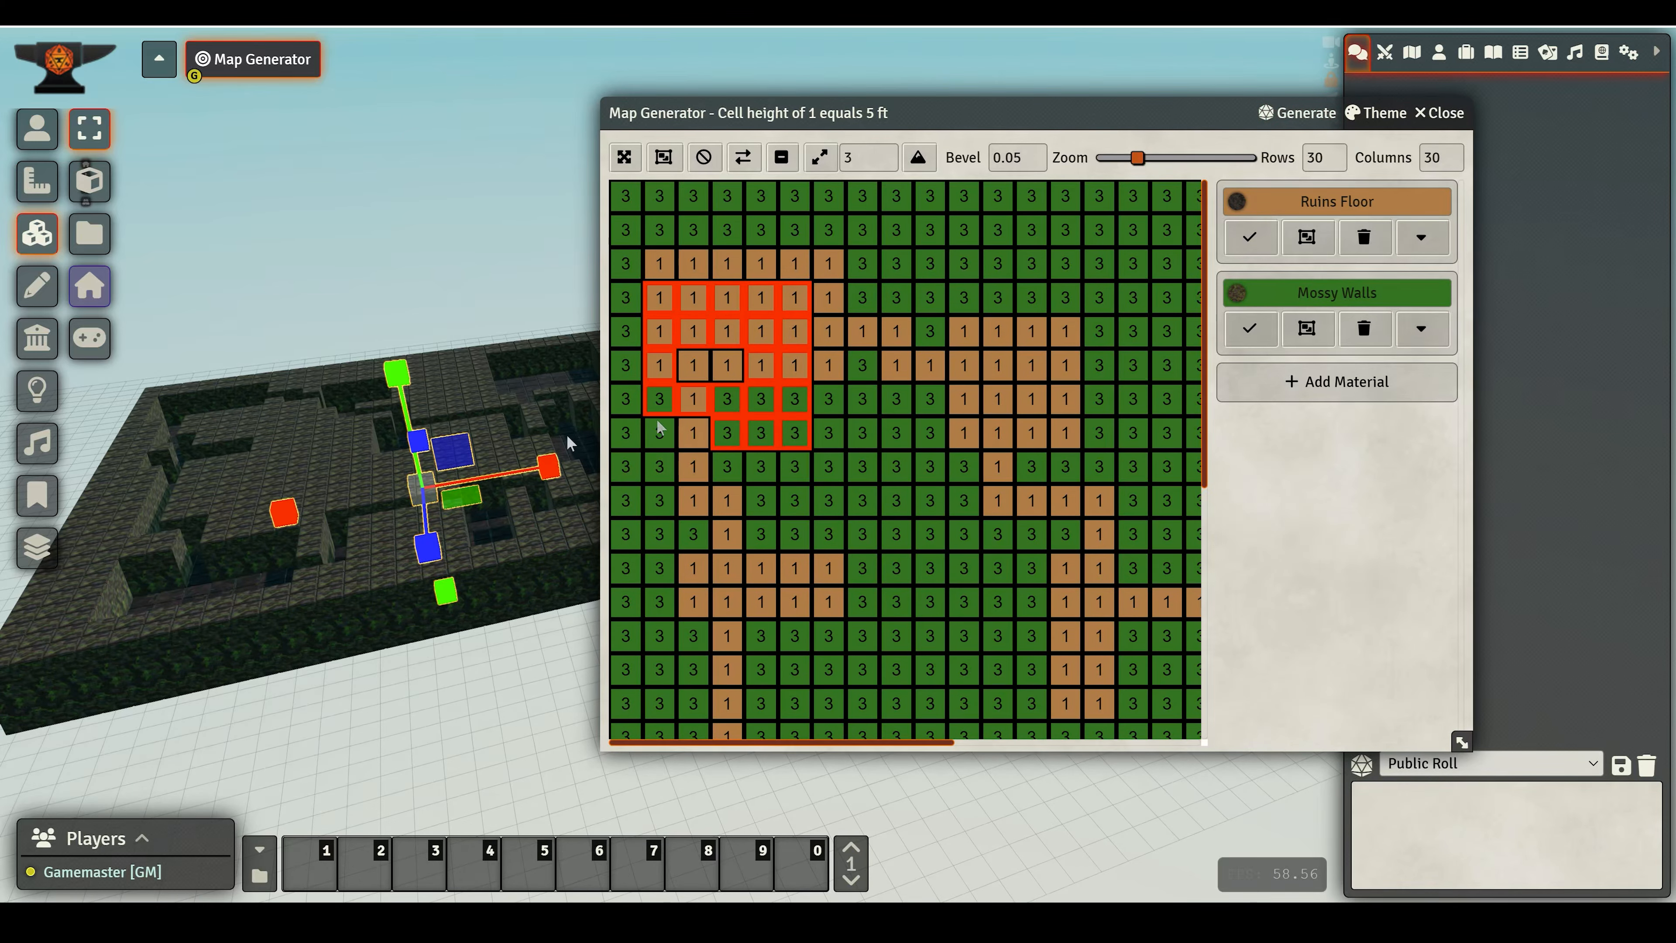
- Apply the Frost theme to the dungeon map
left_click_drag(395, 656, 470, 549)
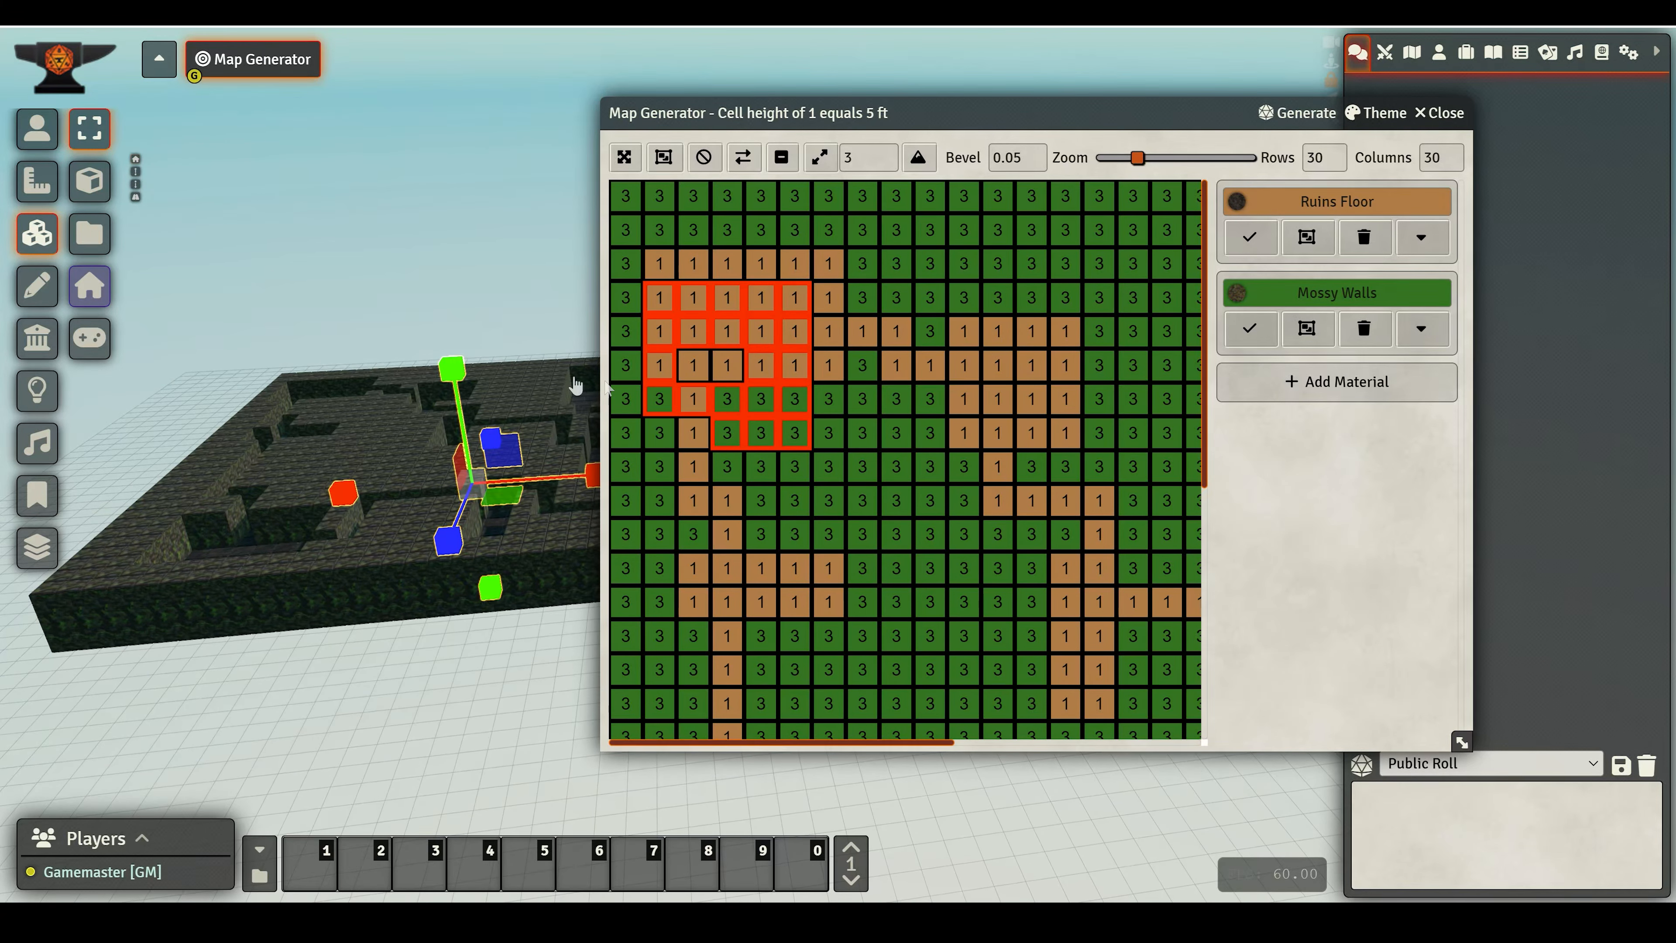
left_click_drag(432, 709, 378, 503)
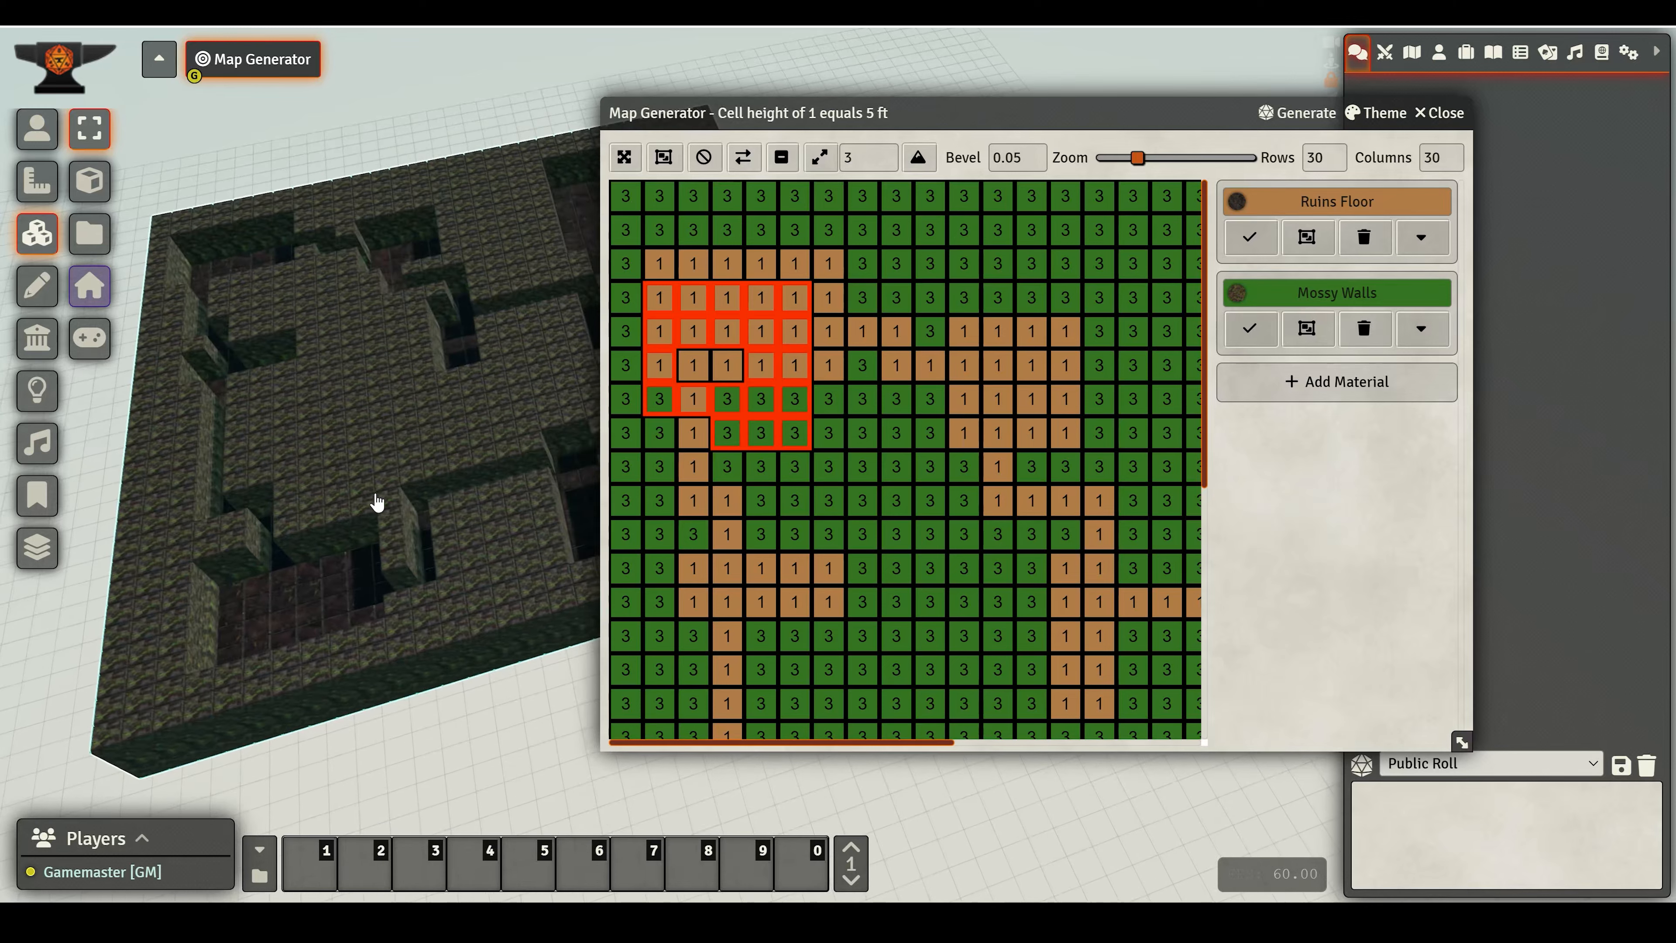
left_click(463, 525)
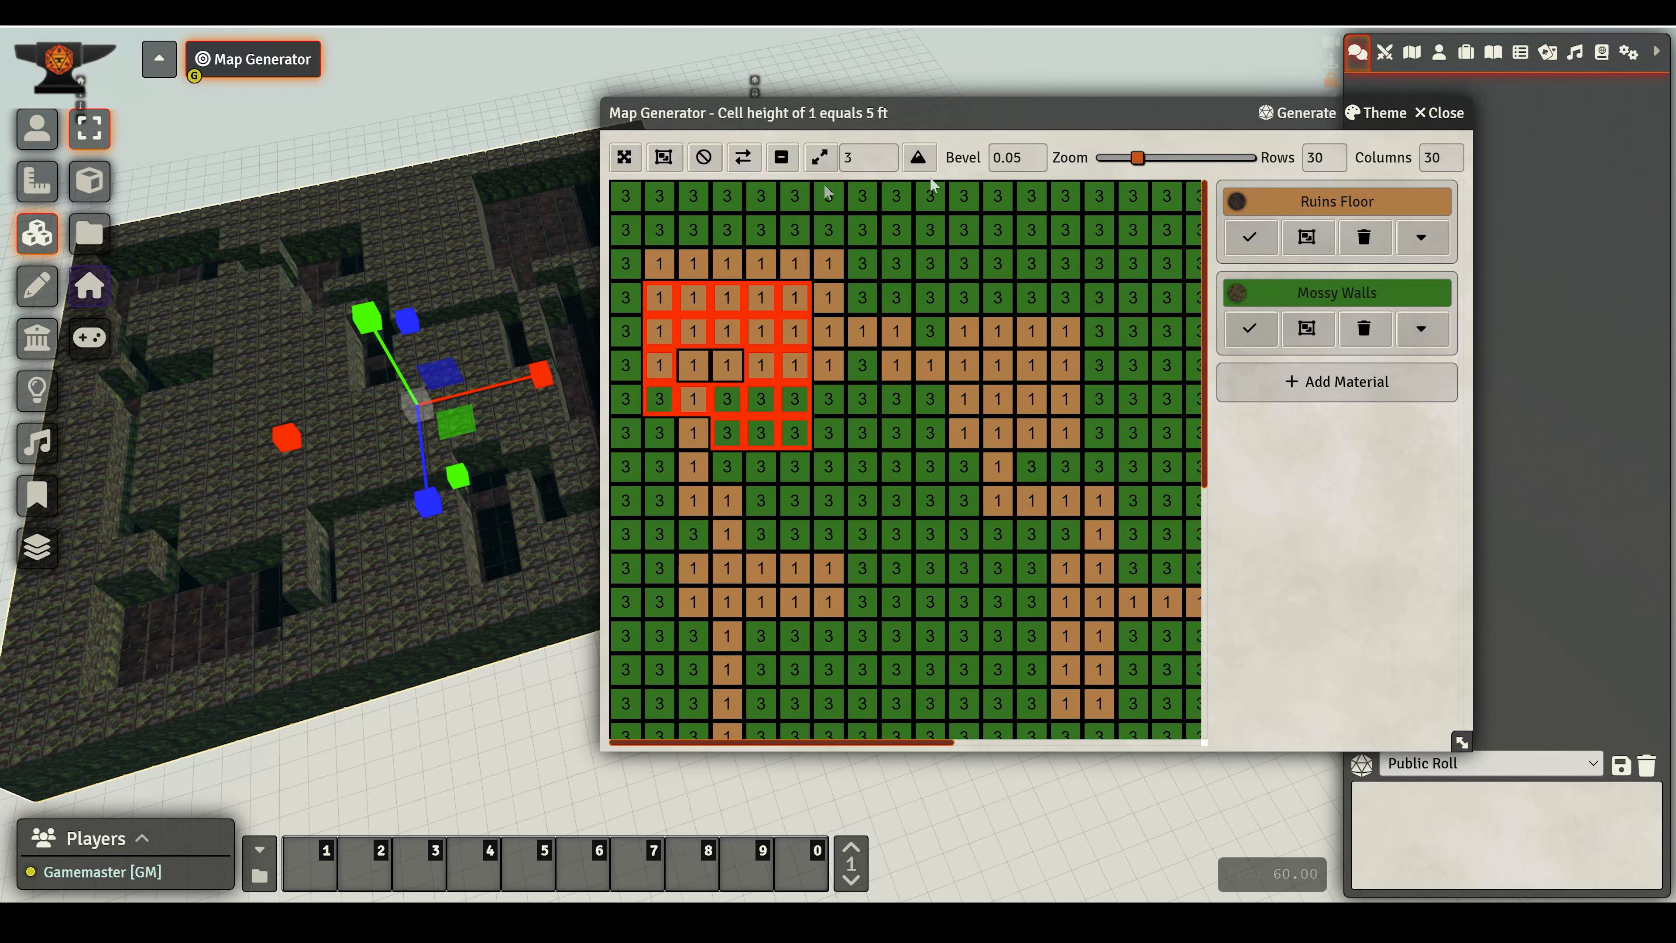
left_click(1356, 116)
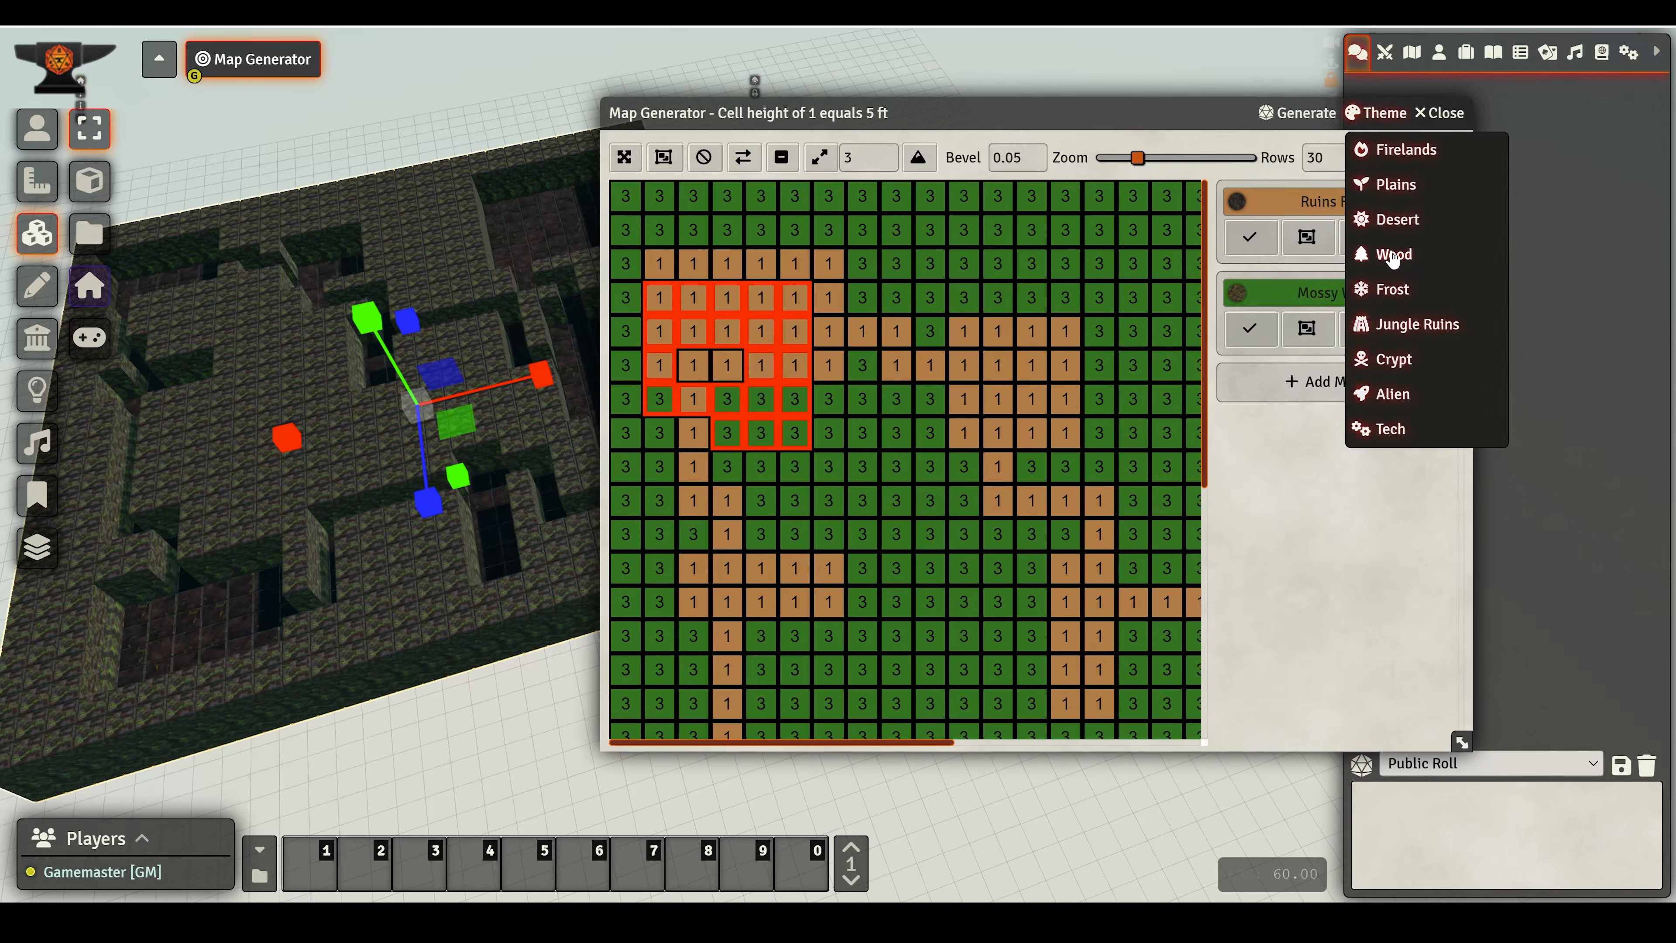
left_click(1397, 291)
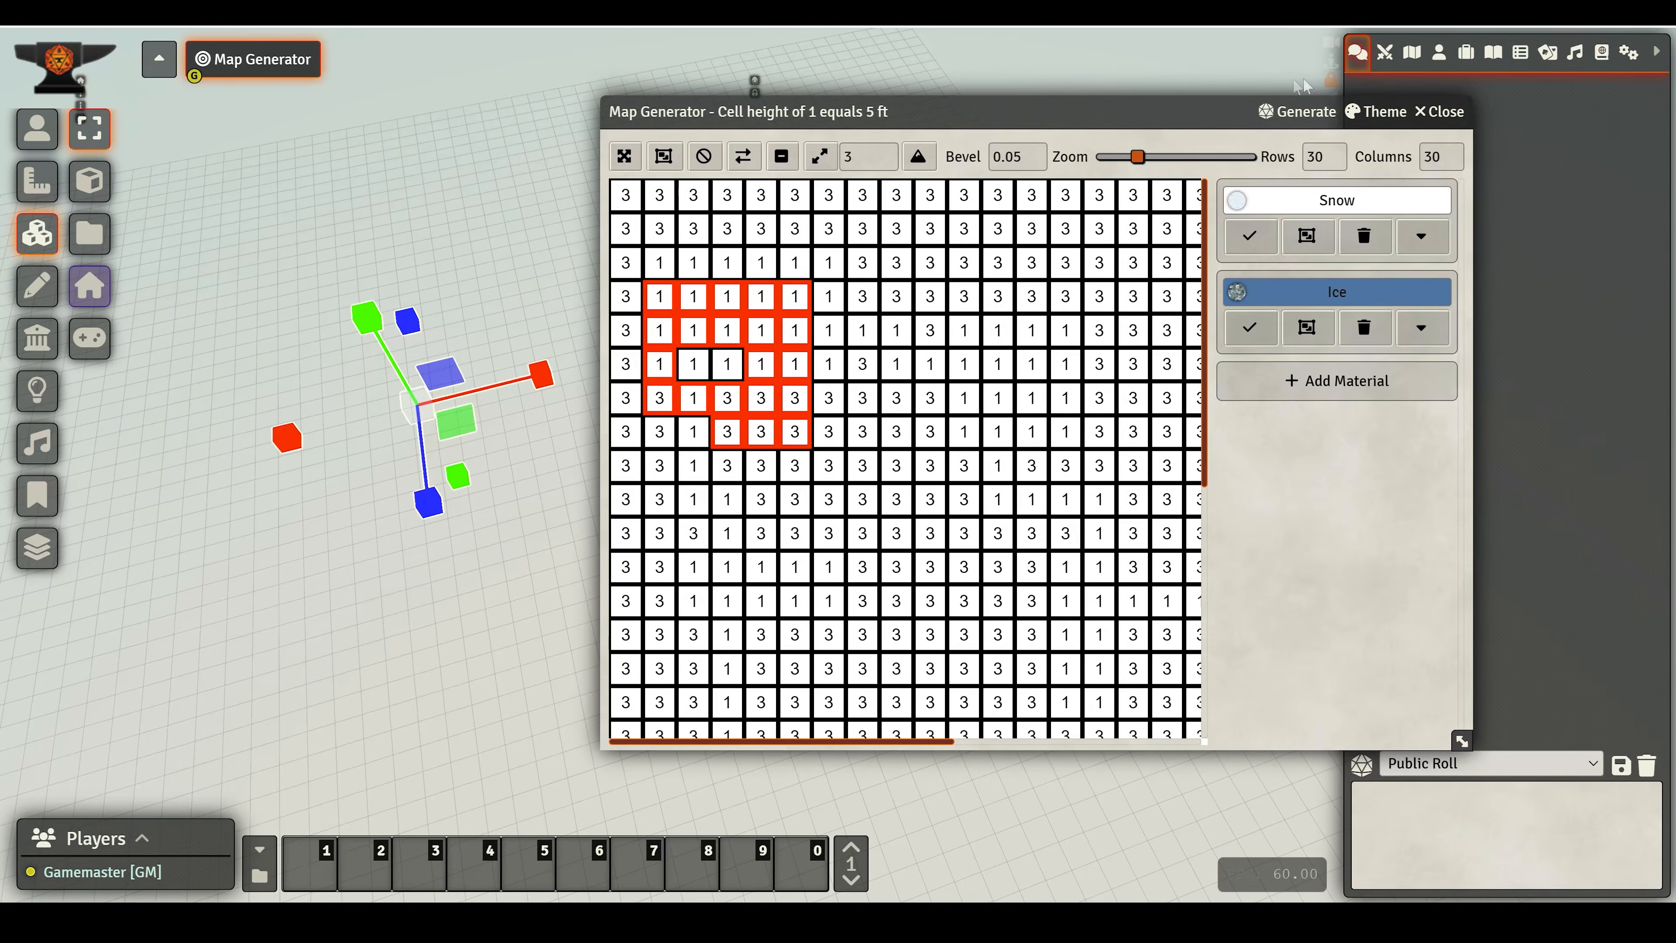
- Generate a new Dungeon map with the Frost materials
left_click(1288, 112)
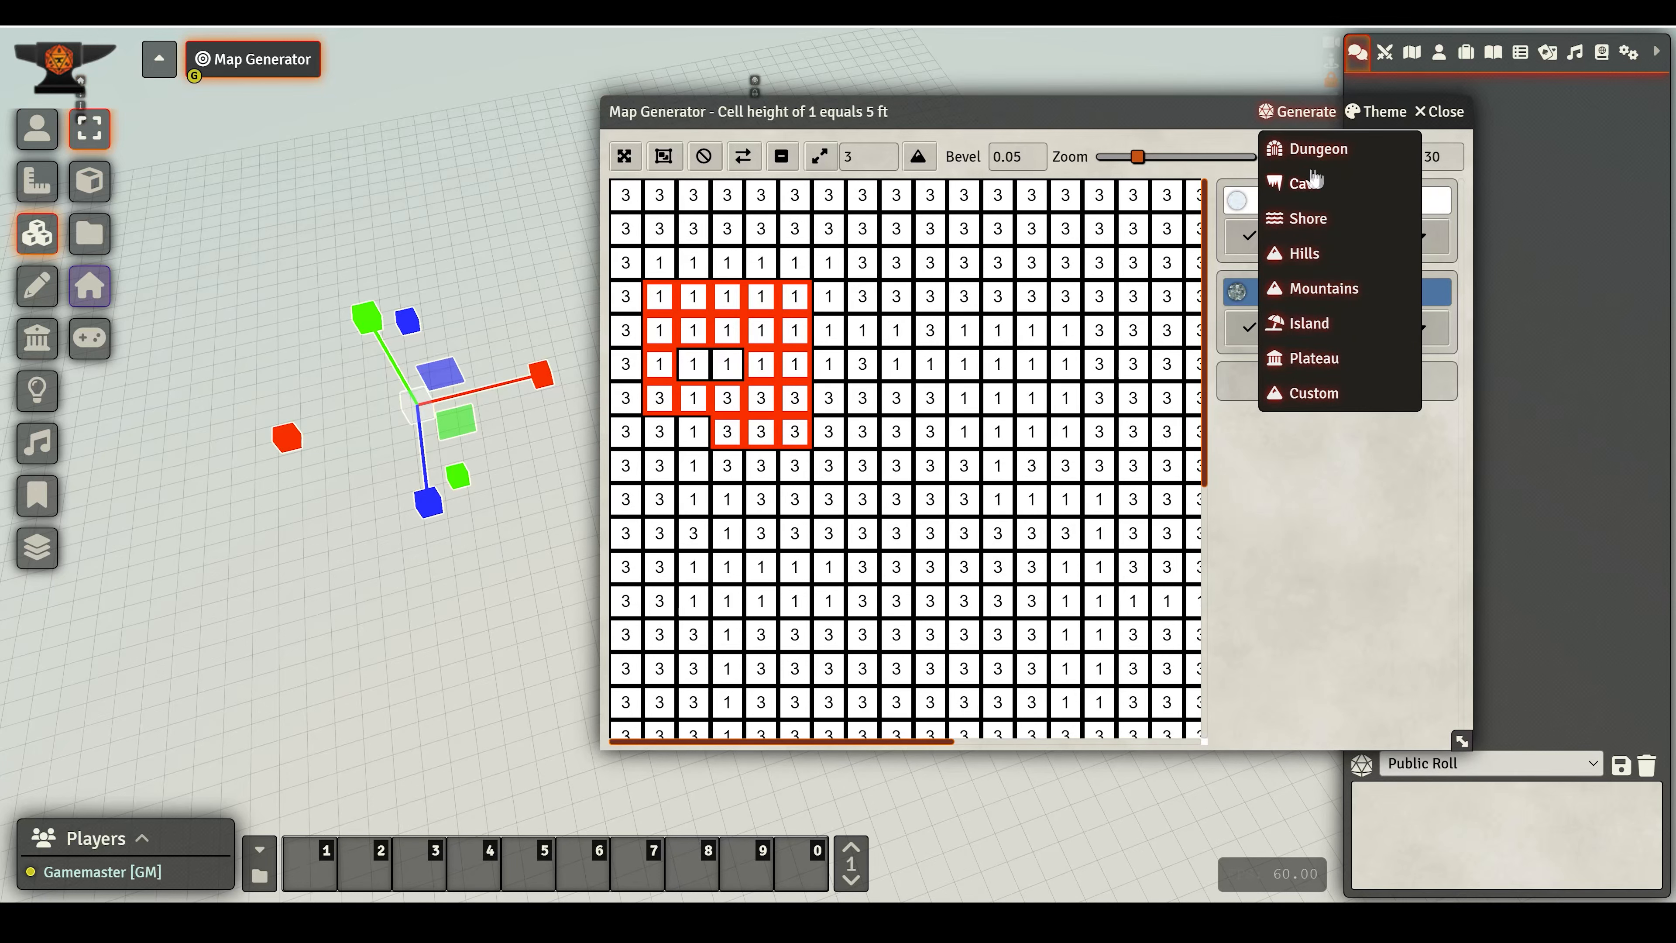
left_click(1317, 149)
left_click(704, 568)
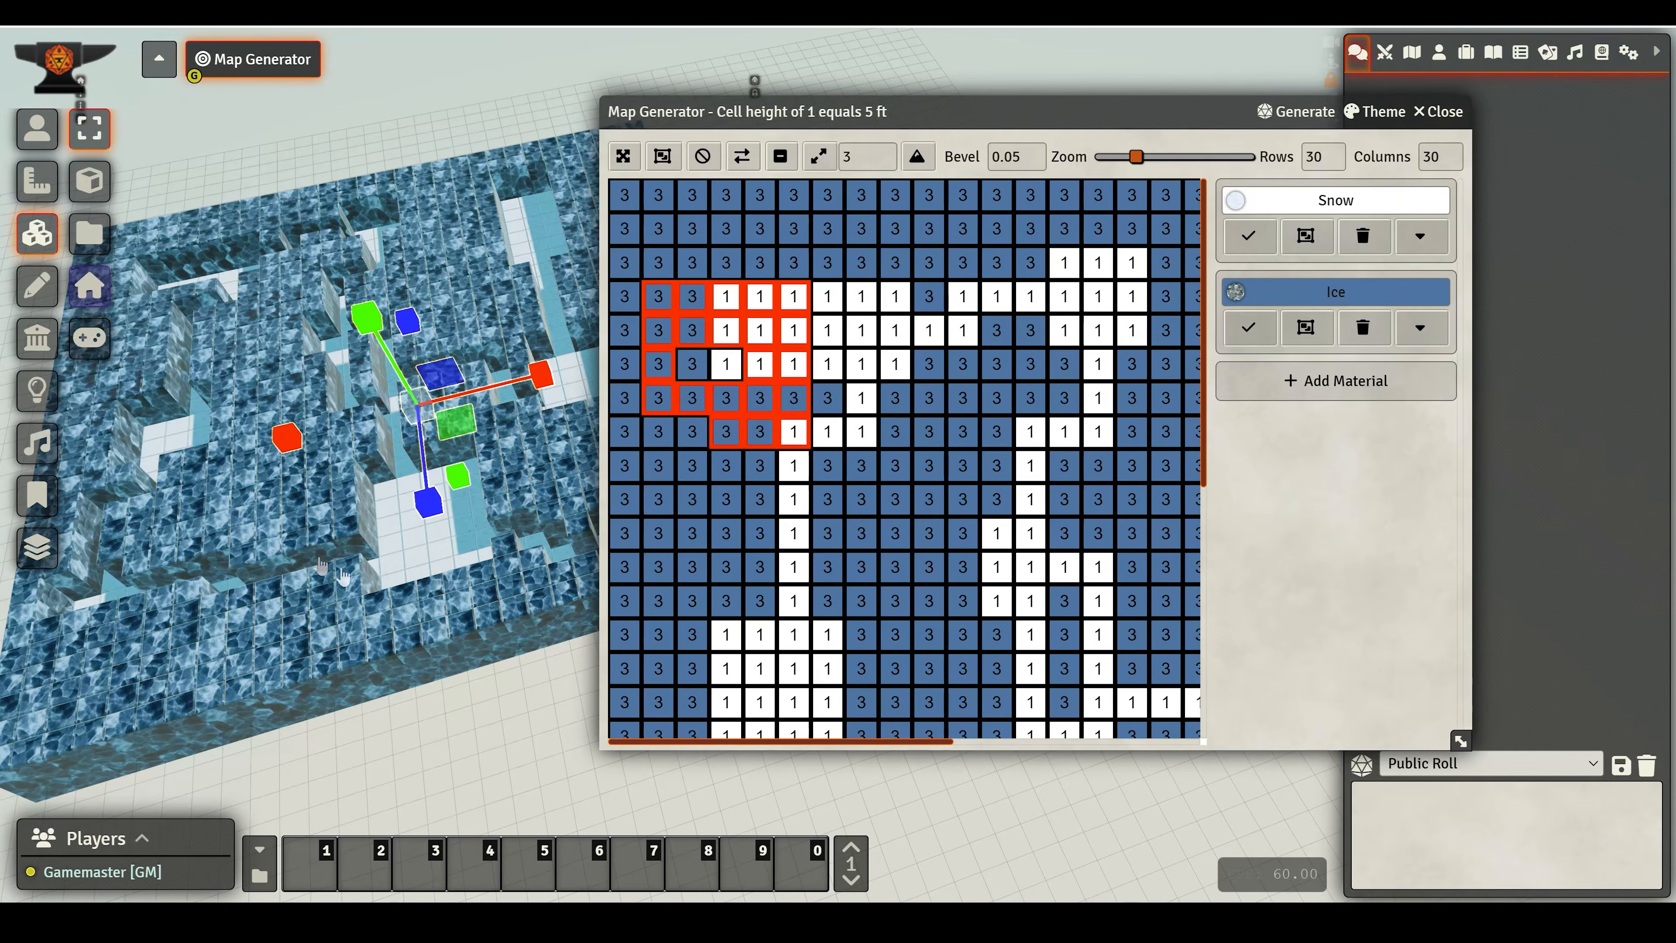
left_click_drag(321, 566, 348, 349)
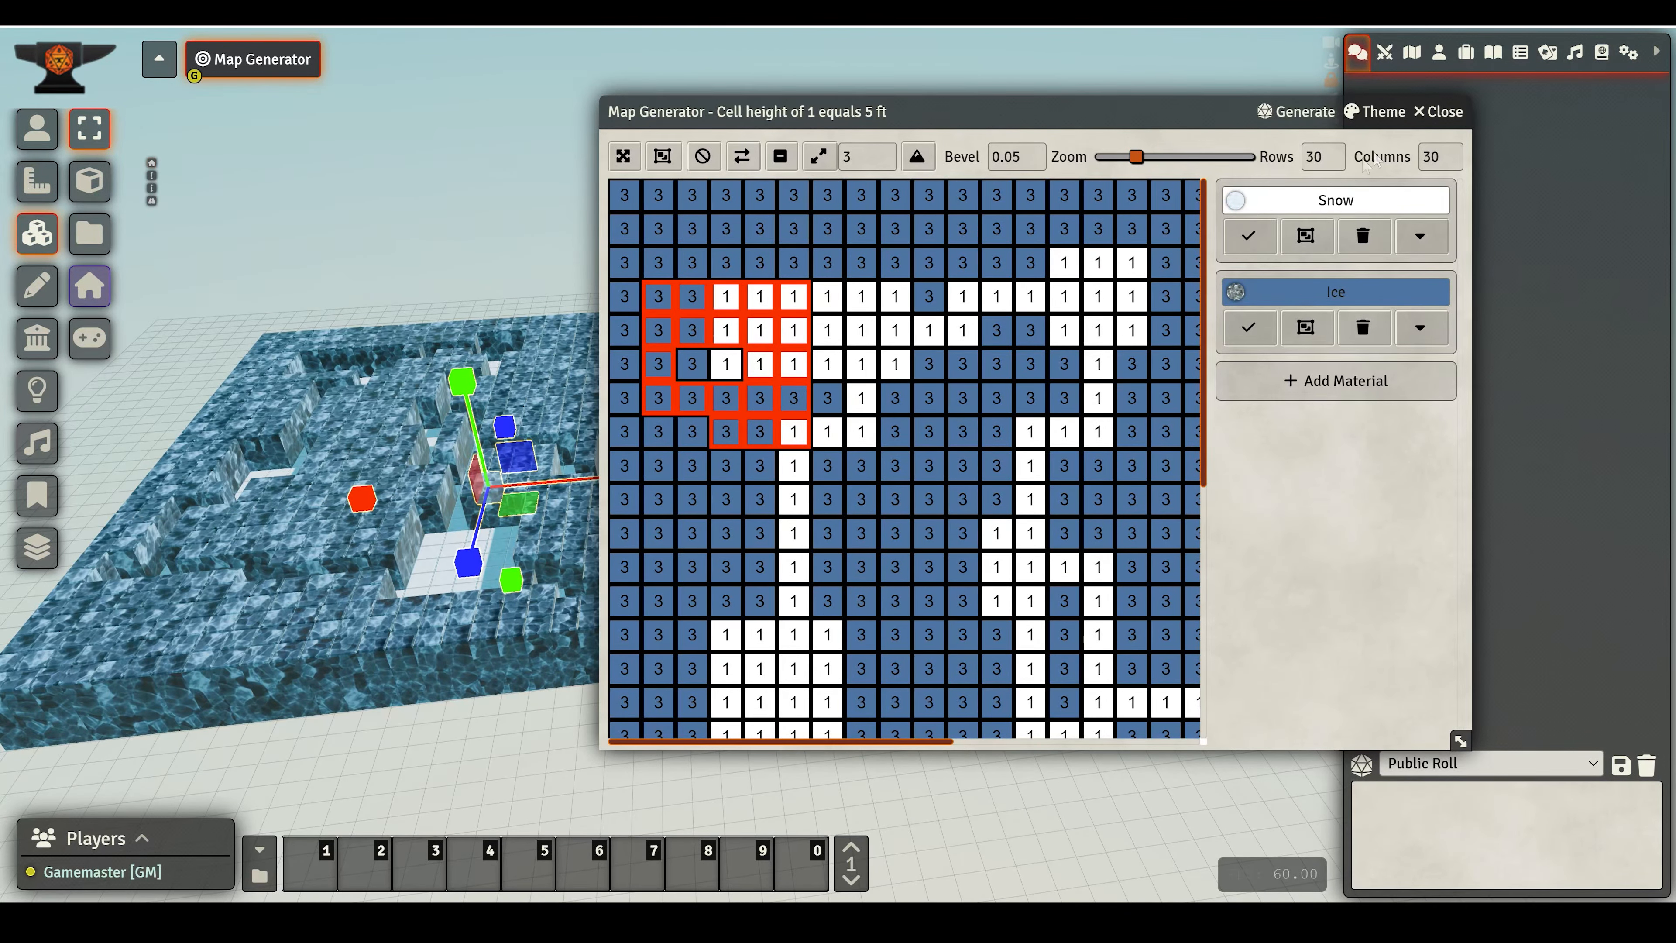
- Collapse the generator window and change the scene's grid type to Hexagonal Rows - Odd, saving the scene
double_click(894, 116)
left_click(244, 99)
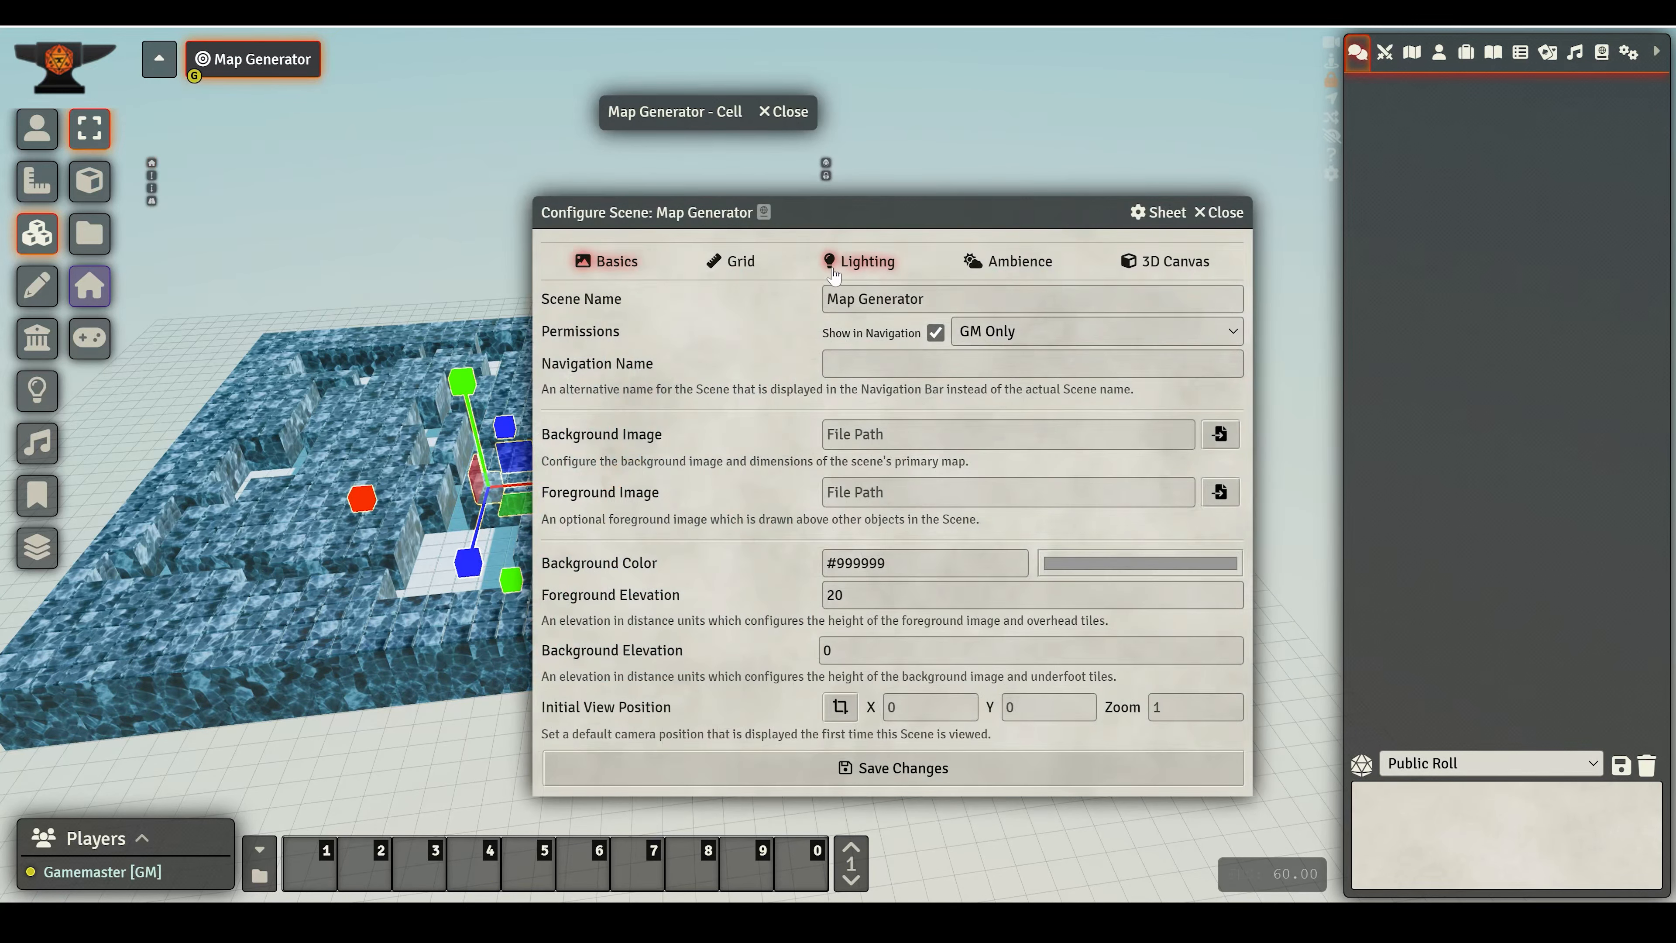
left_click(736, 261)
left_click(948, 299)
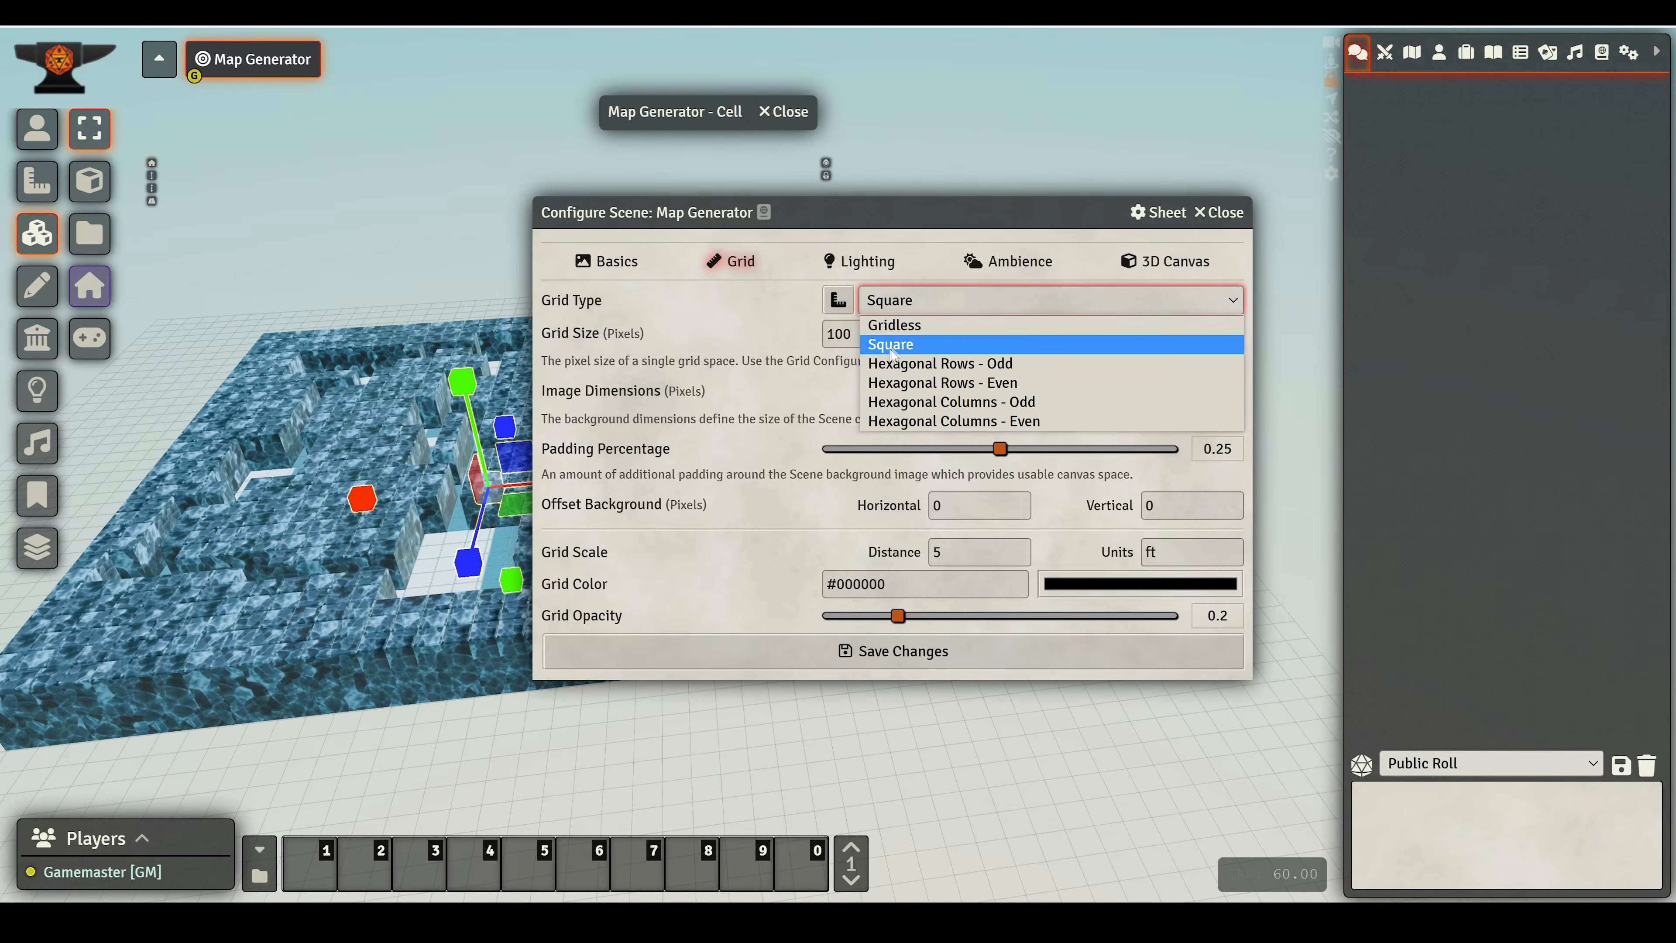
left_click(901, 363)
left_click(679, 651)
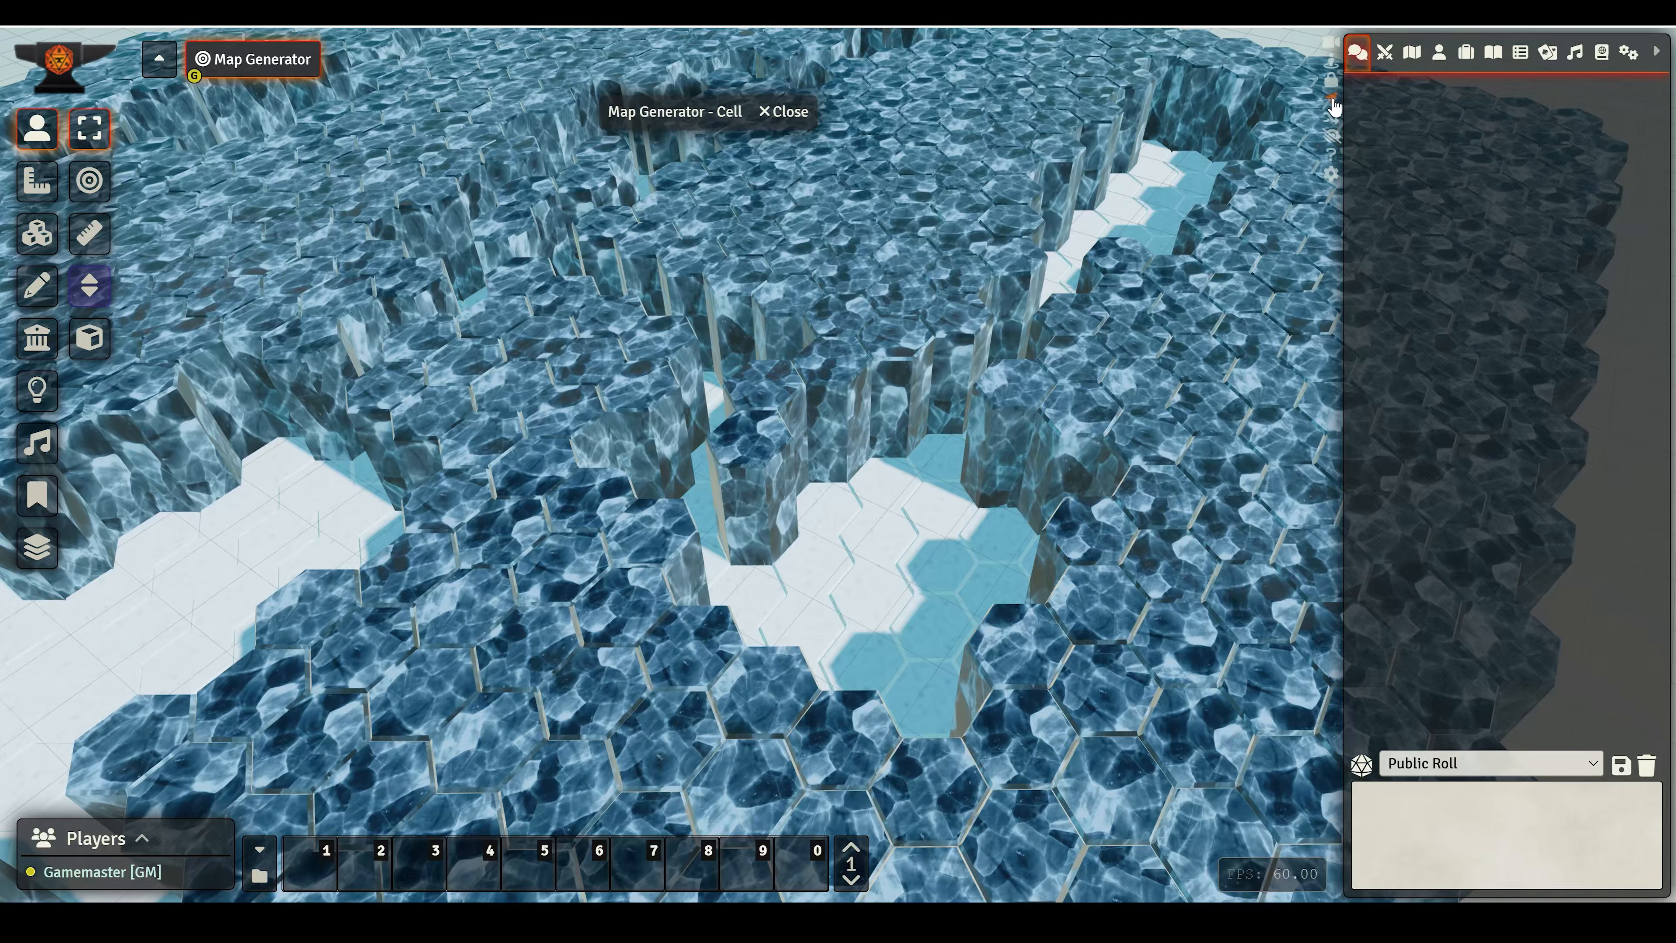
- Inspect the hexagonal ice dungeon from several angles, then close the Map Generator window
scroll(640, 547, "down", 10)
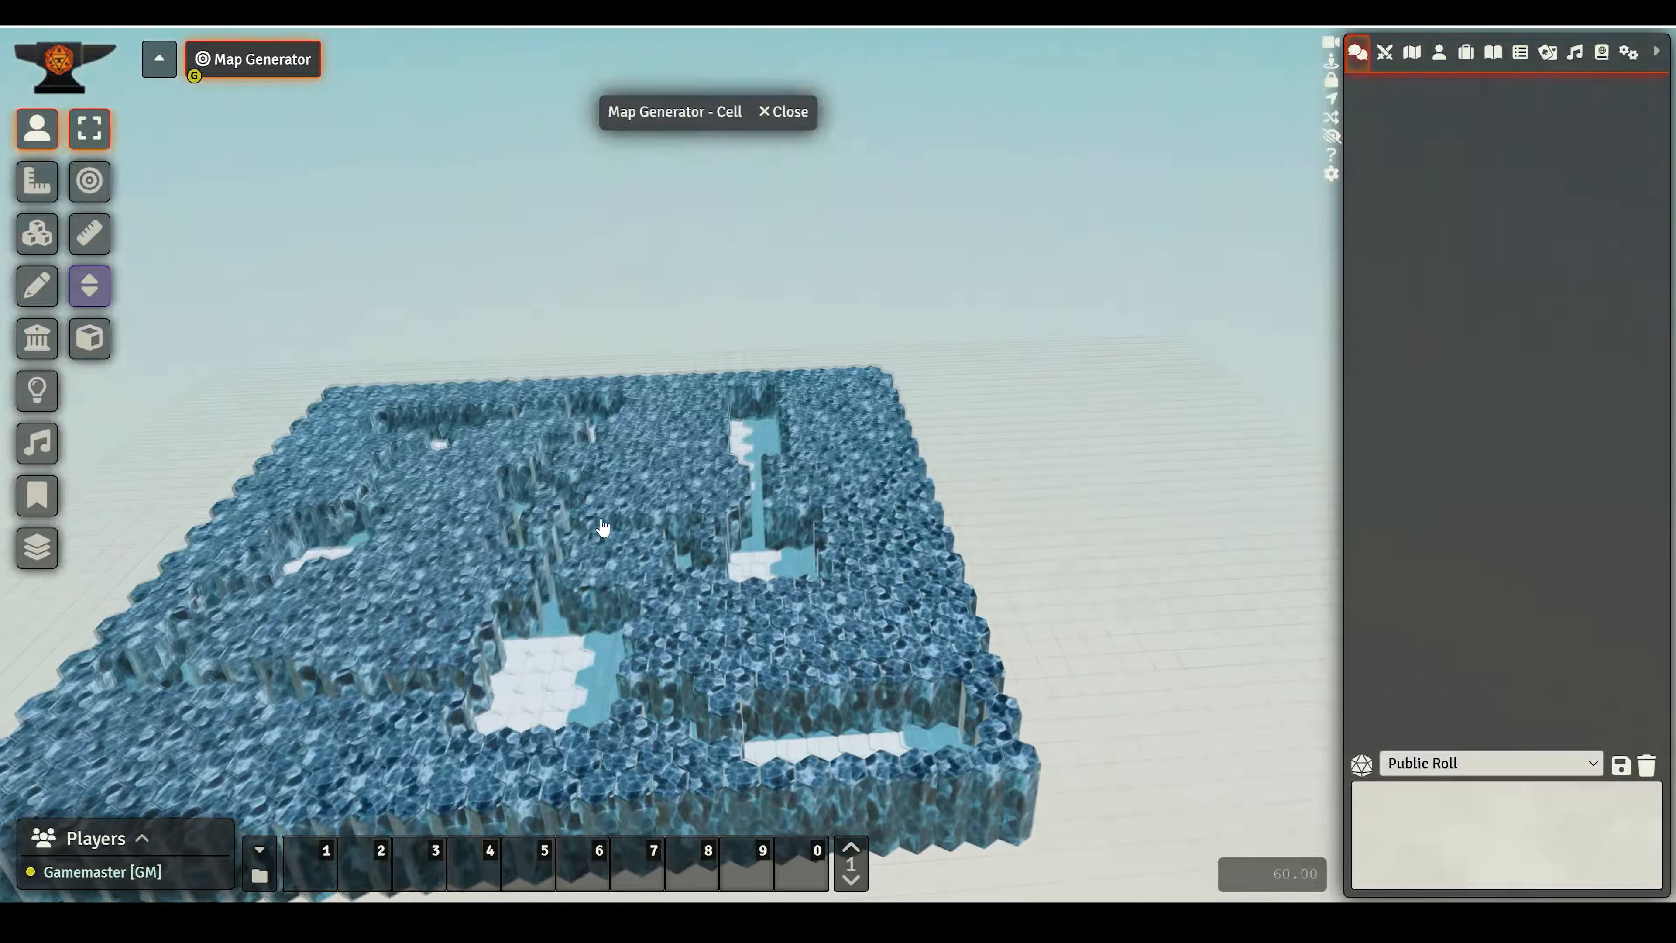
right_click_drag(601, 526, 270, 511)
middle_click_drag(270, 511, 950, 490)
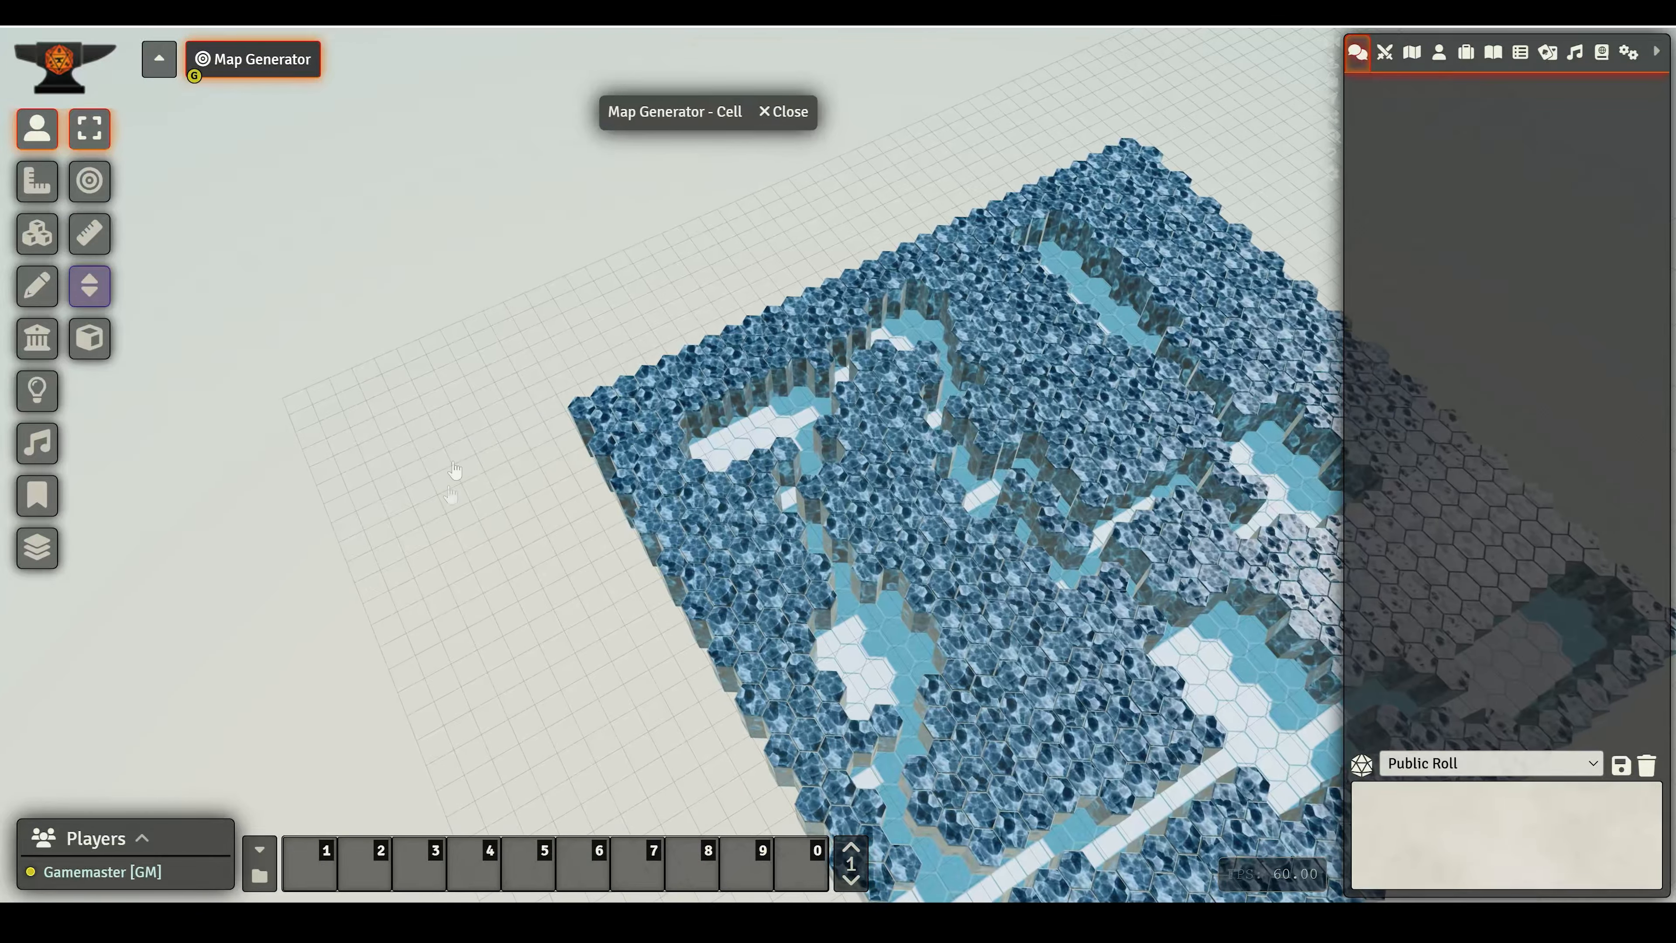
right_click_drag(646, 542, 541, 500)
left_click(666, 114)
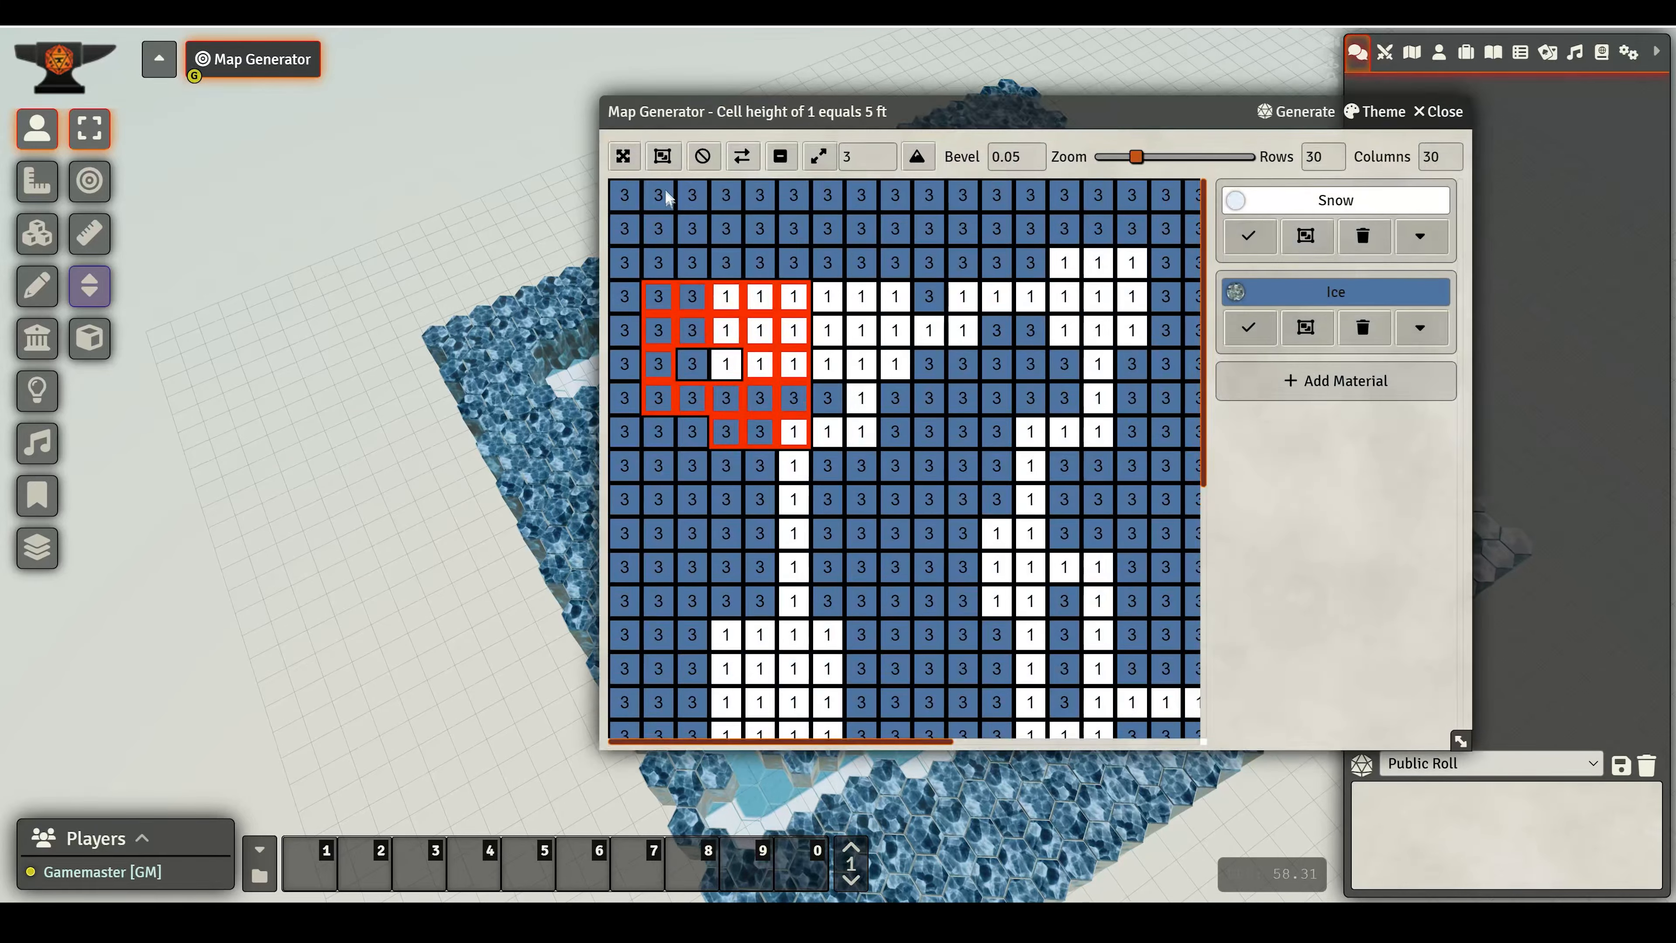
middle_click_drag(387, 545, 277, 535)
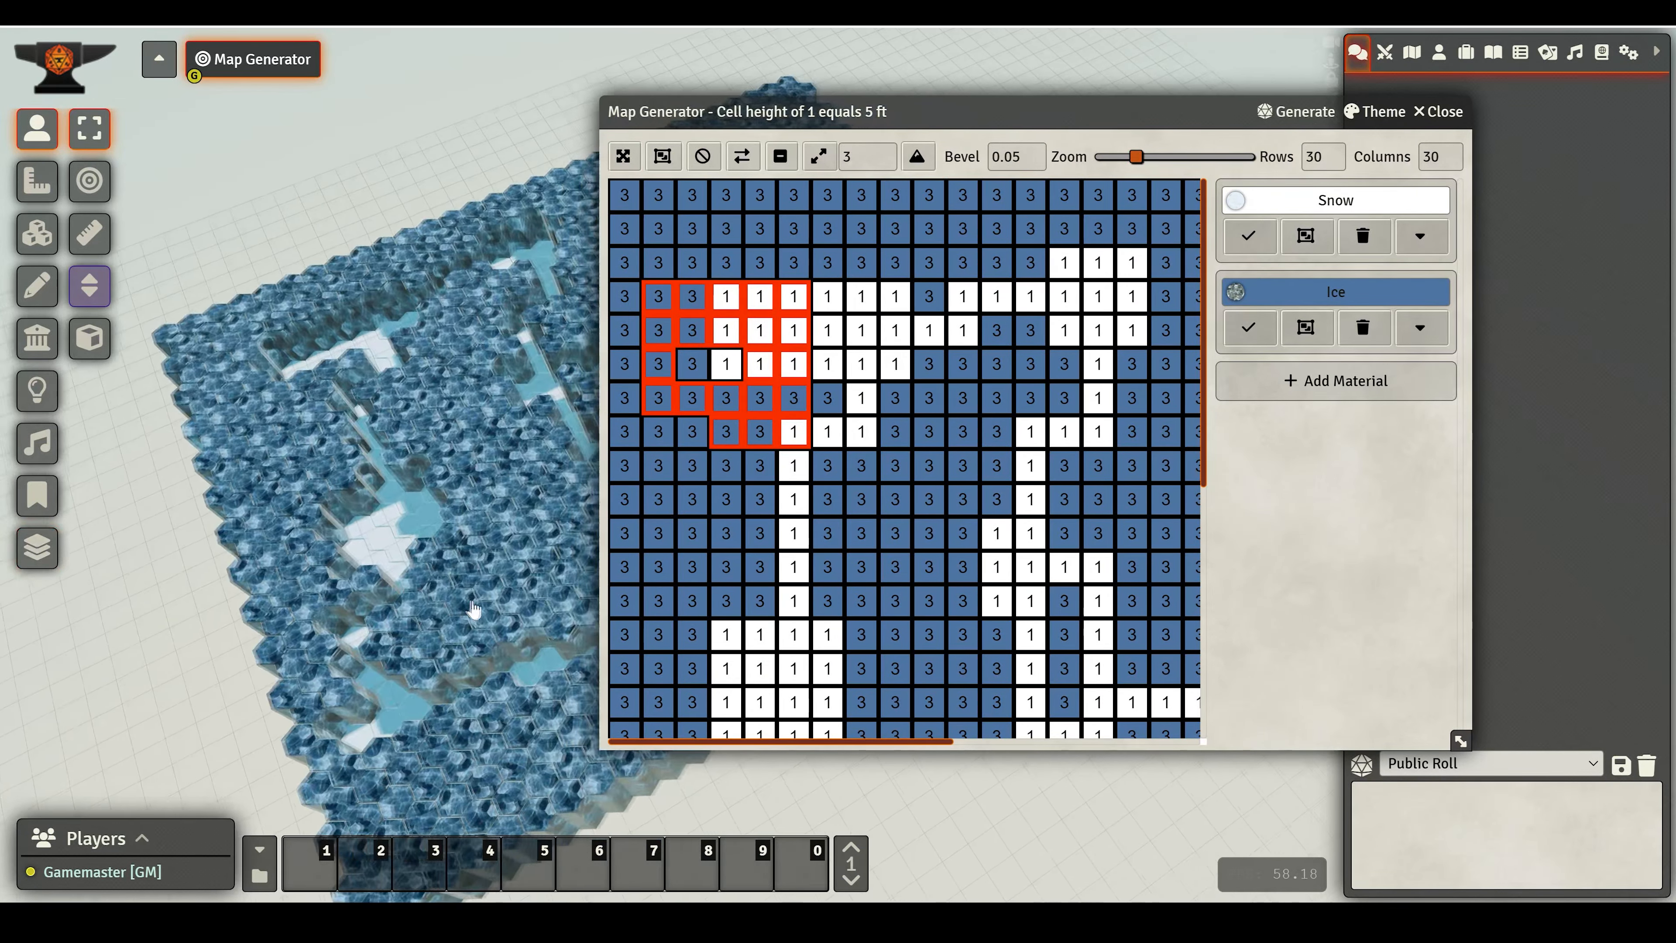
right_click_drag(508, 594, 324, 485)
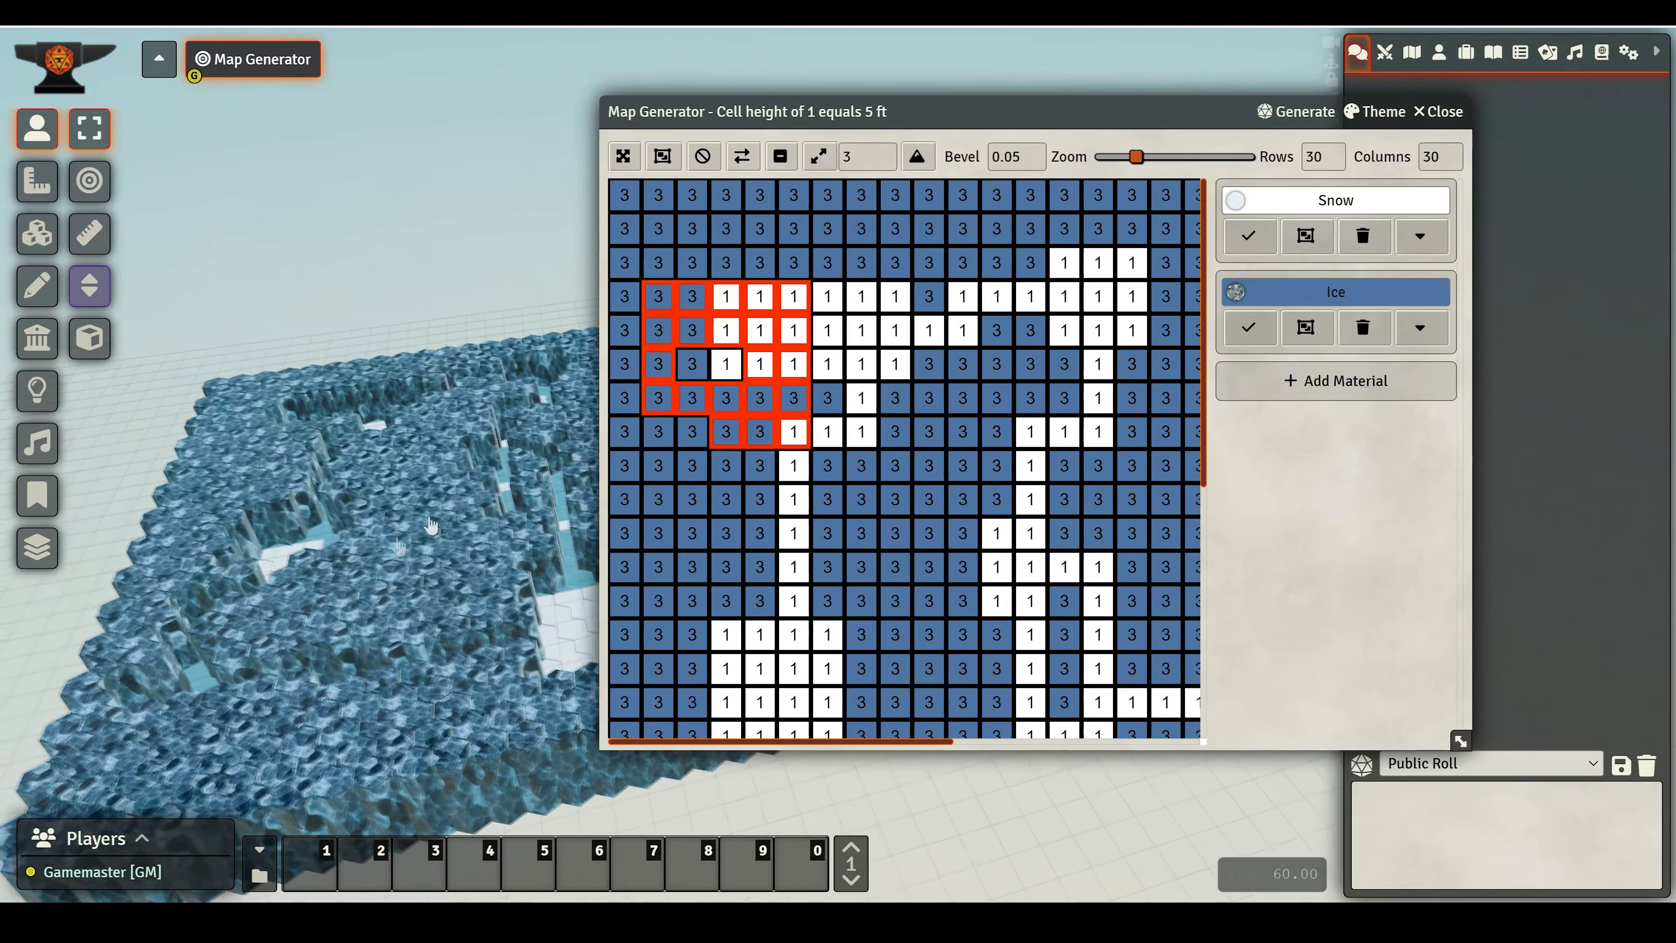
left_click(1442, 111)
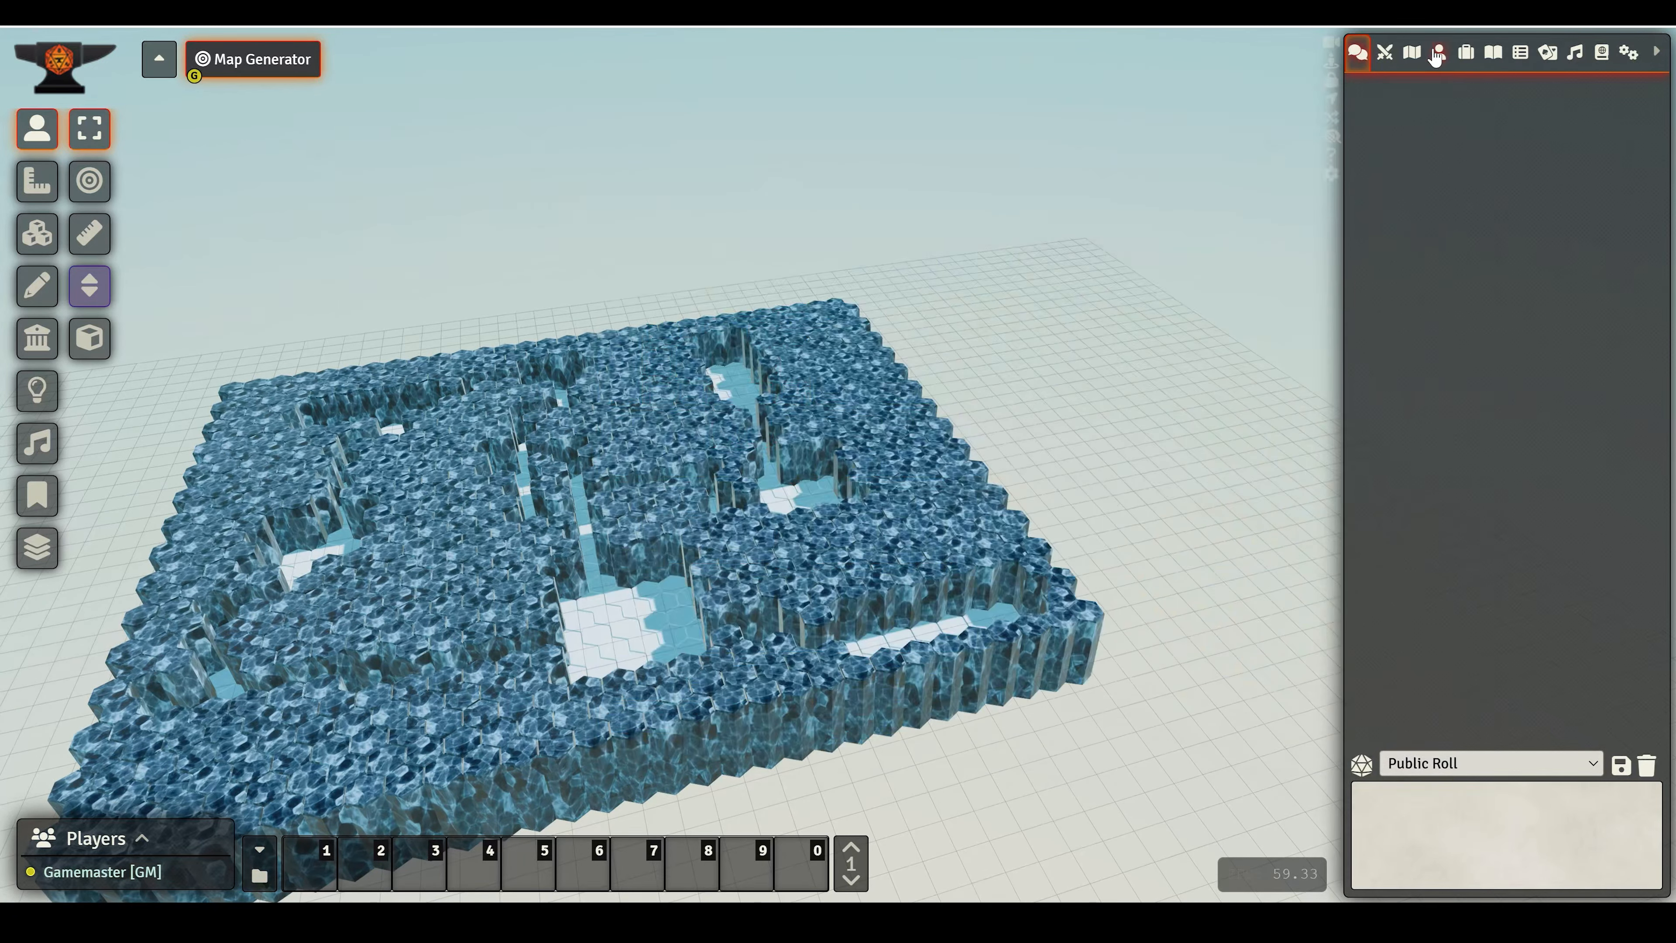
- Open the actors directory and move the Acolyte token across the dungeon's hex floor
left_click(1439, 51)
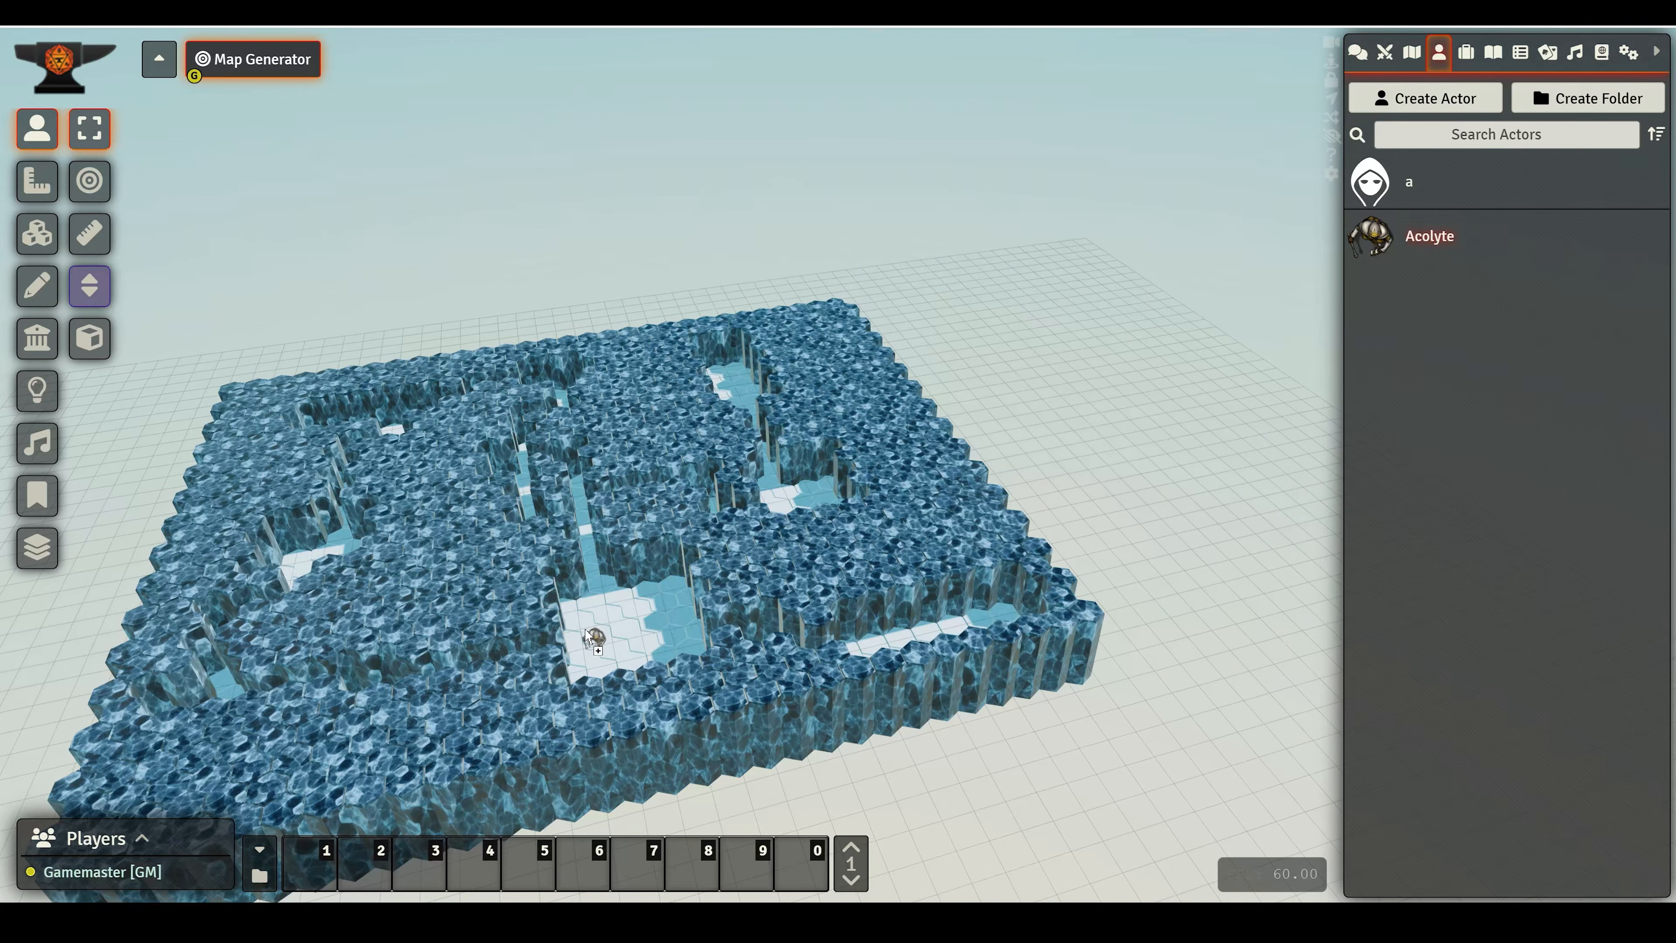
scroll(575, 661, "up", 5)
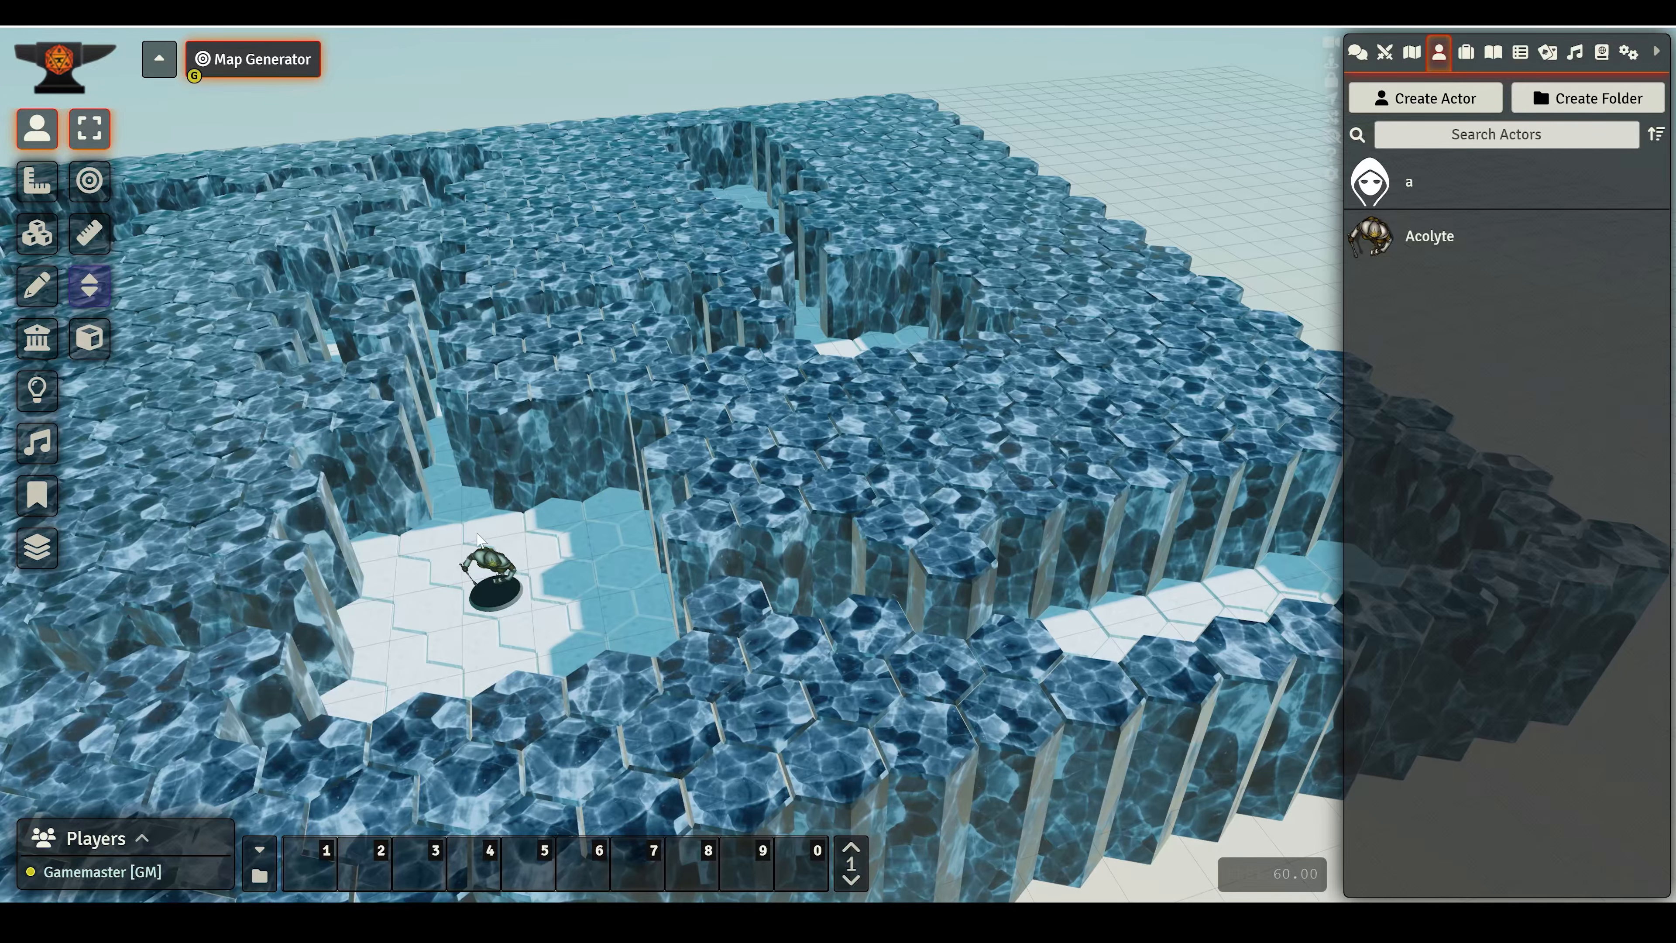
left_click_drag(477, 536, 574, 489)
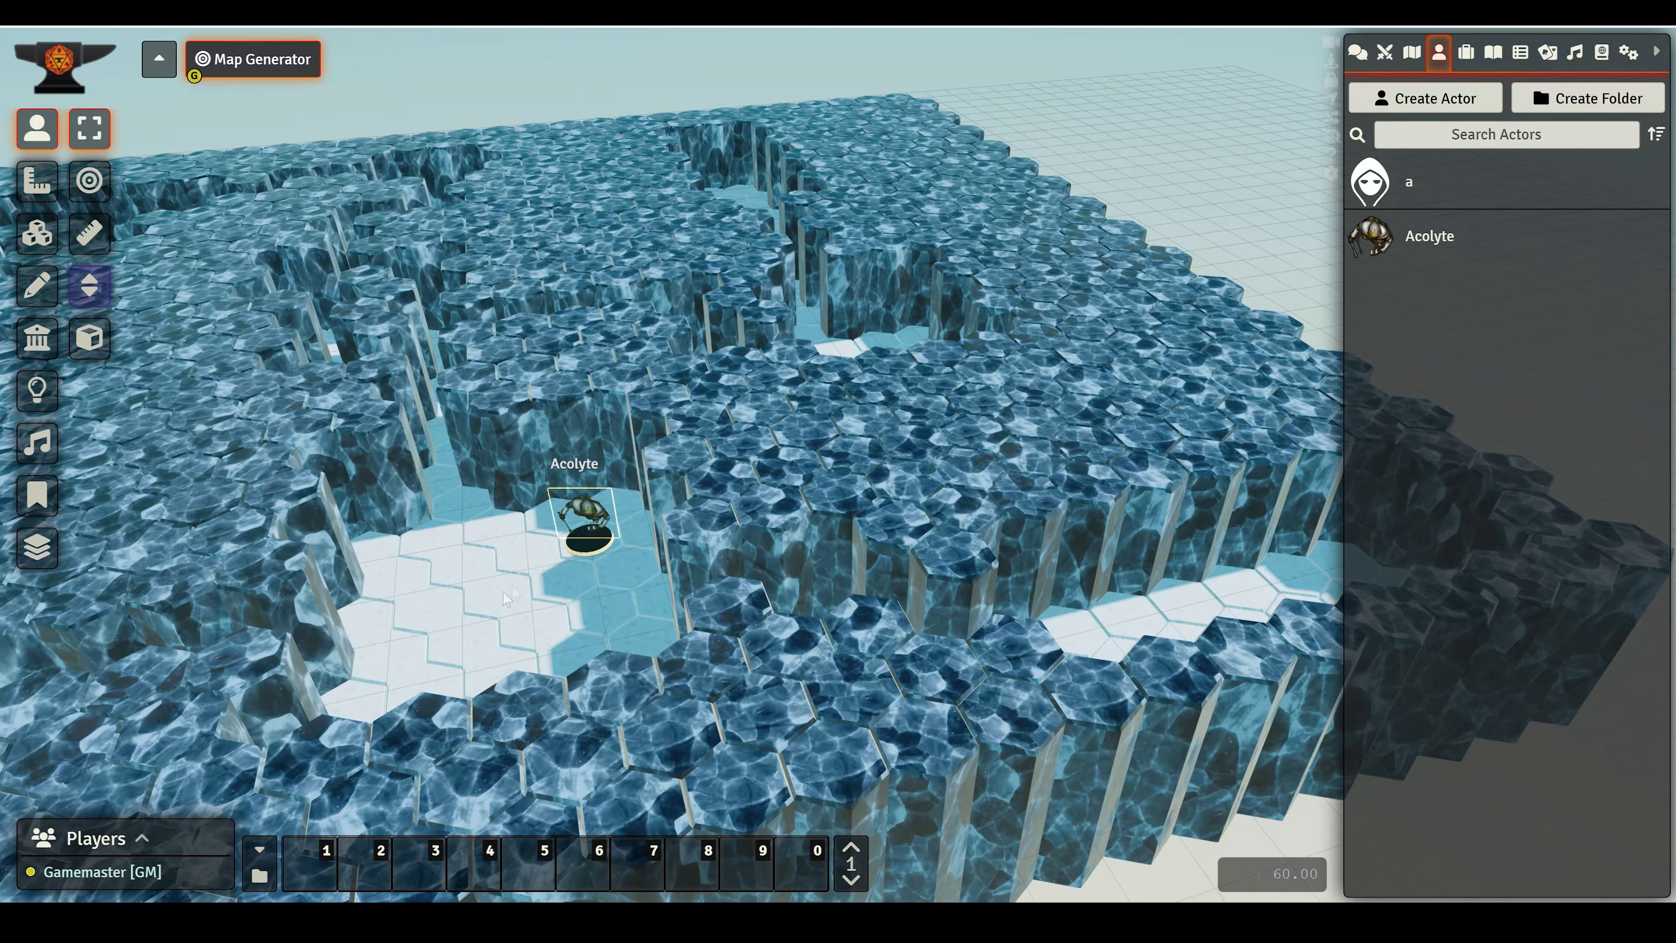
- Reopen the Map Generator for the dungeon tile and apply the Desert theme
left_click_drag(505, 597, 538, 351)
scroll(660, 520, "down", 6)
middle_click_drag(799, 460, 672, 440)
scroll(672, 442, "down", 5)
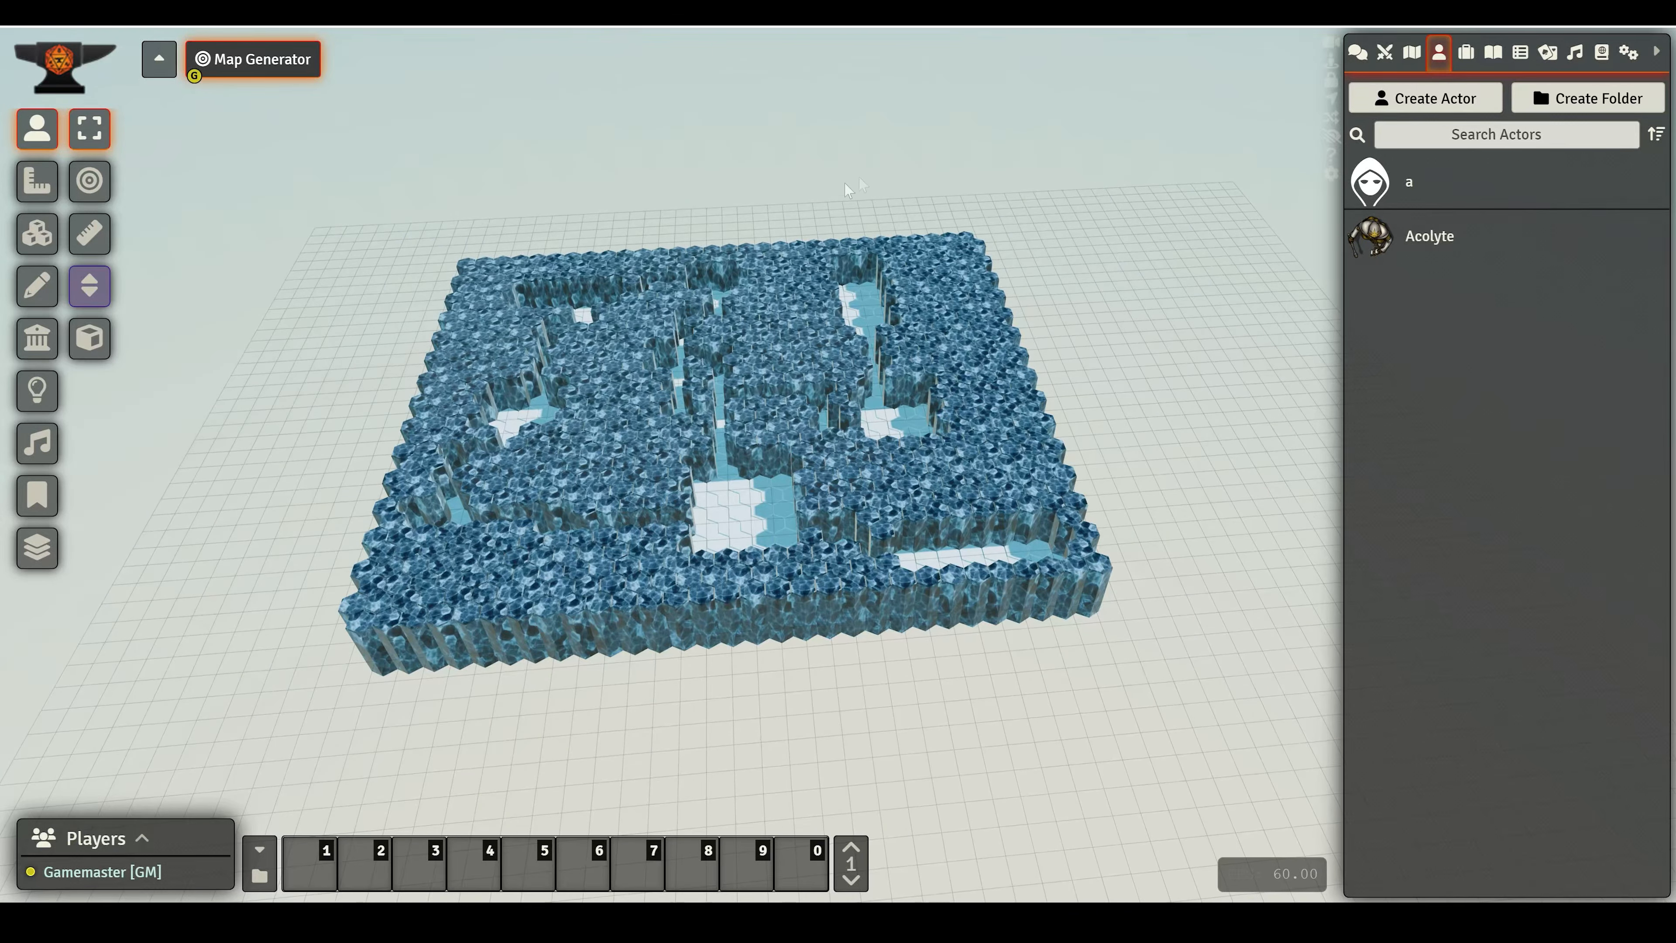
left_click(44, 251)
double_click(785, 405)
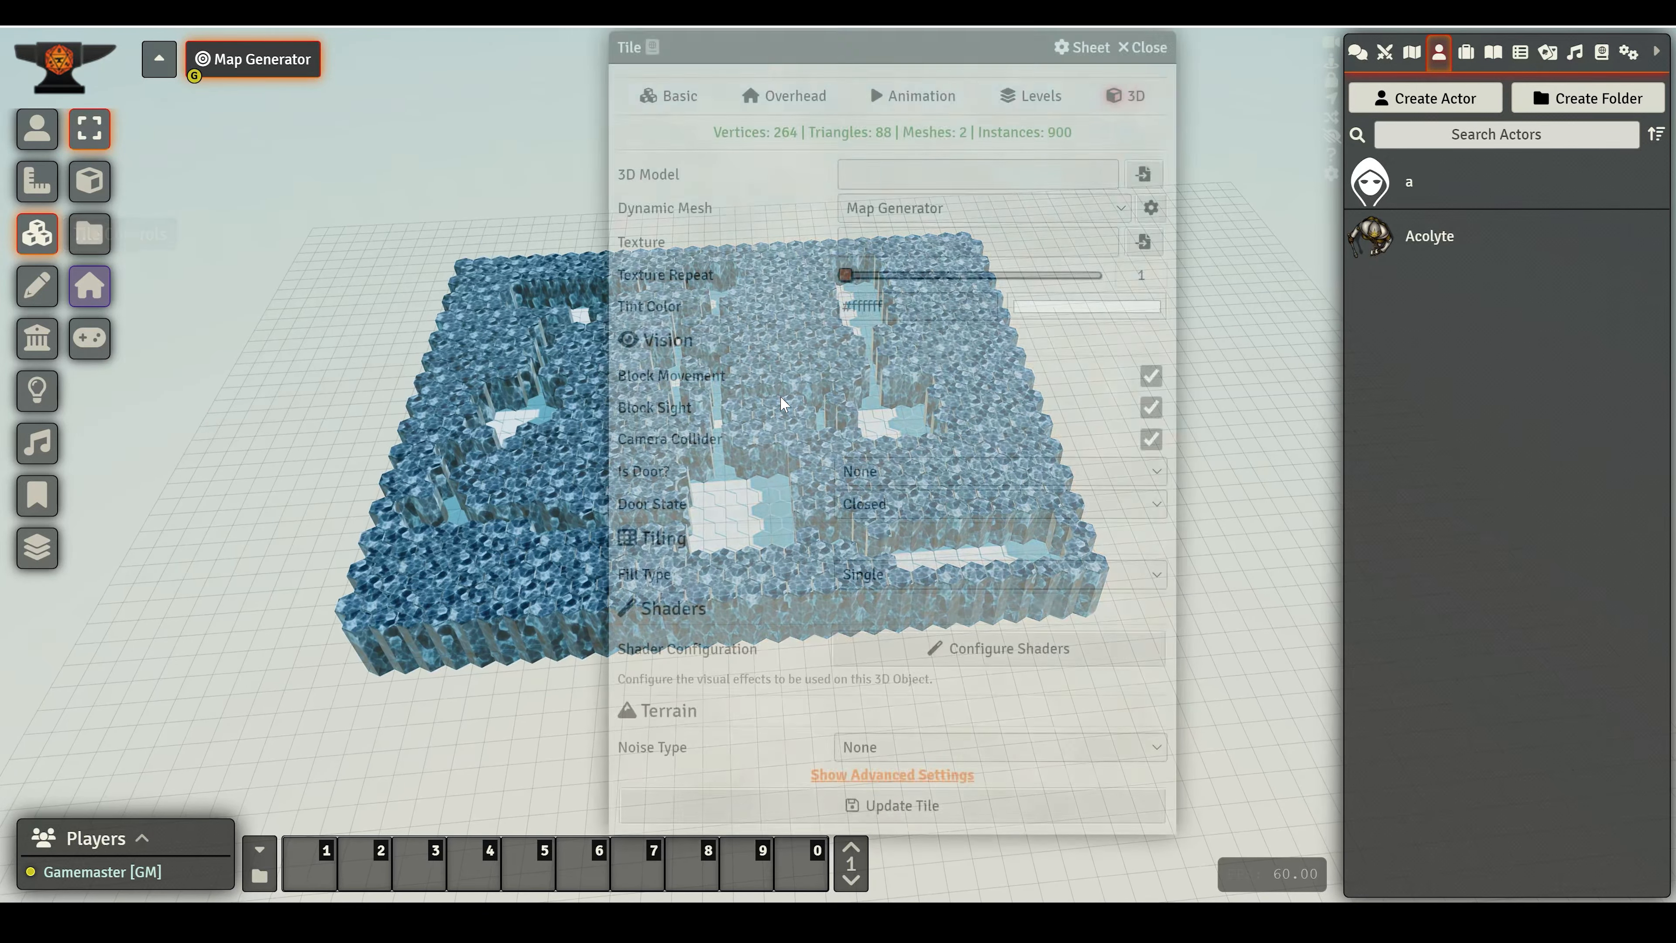
left_click(1149, 213)
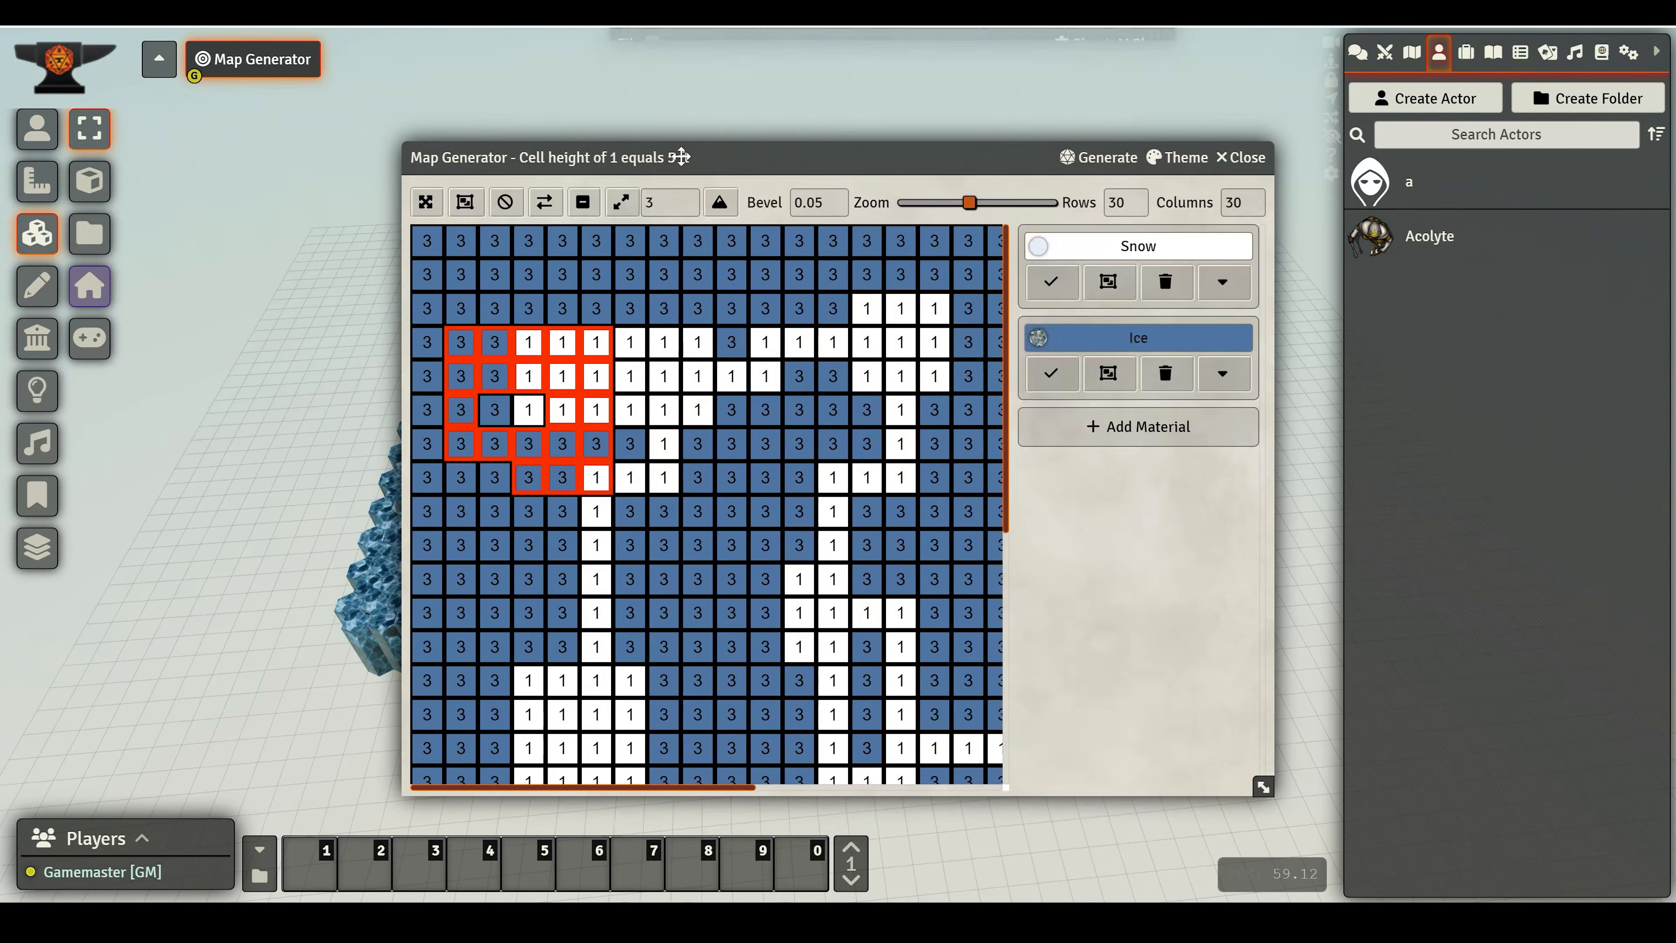
left_click_drag(538, 152, 716, 83)
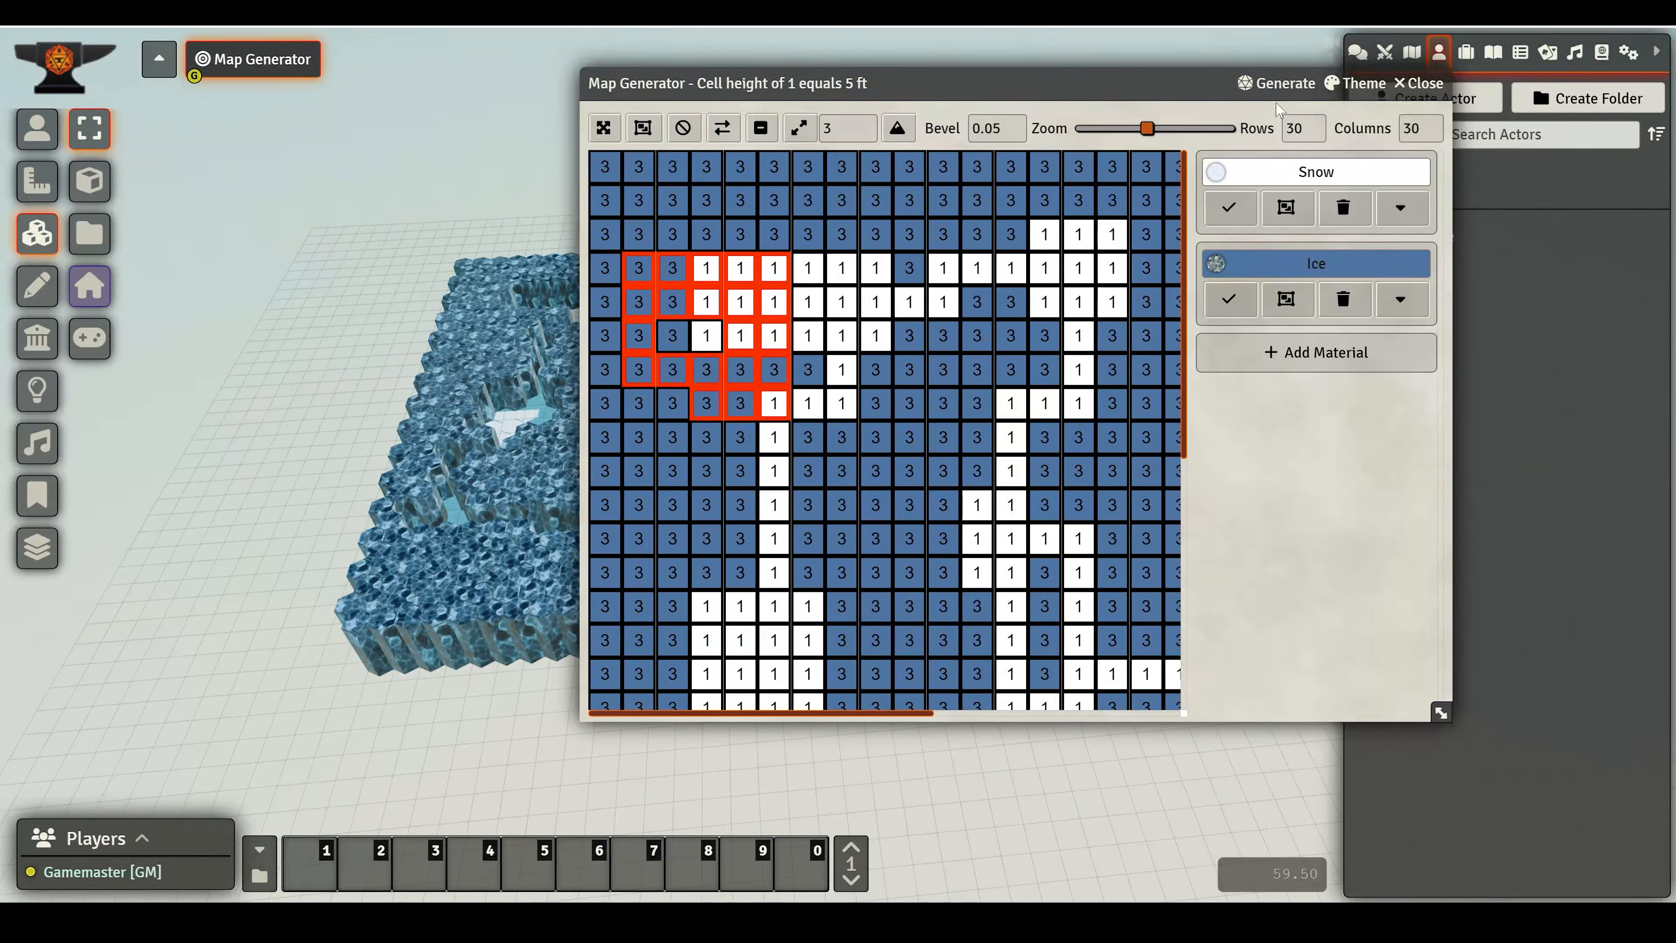
left_click(1355, 83)
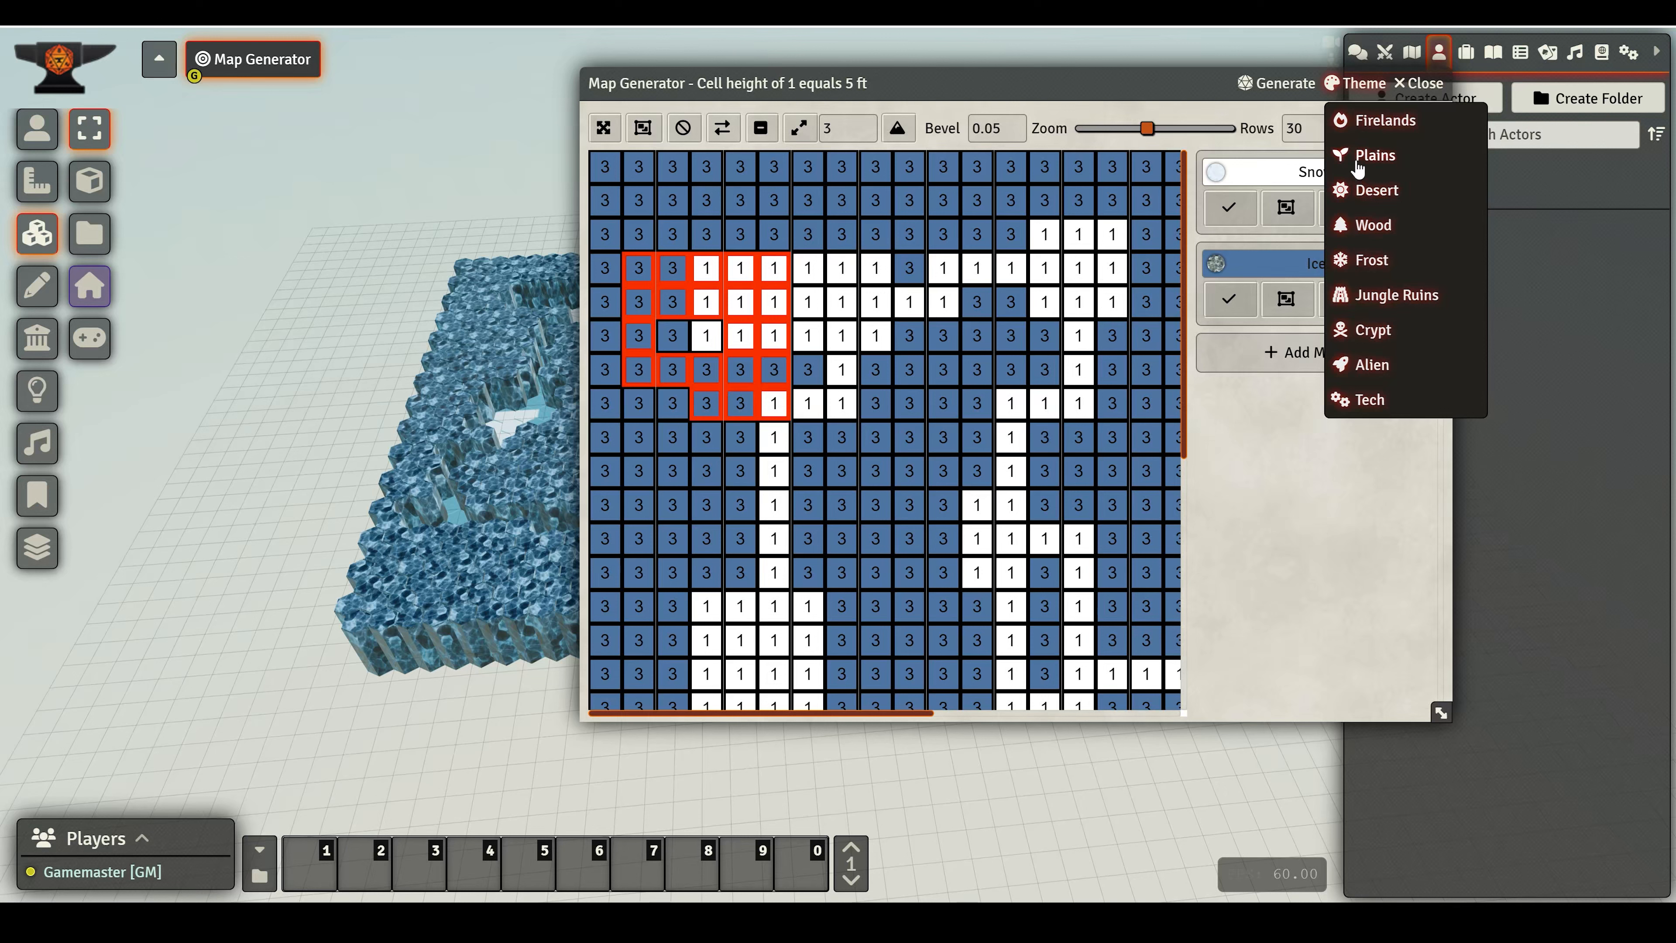
left_click(1383, 191)
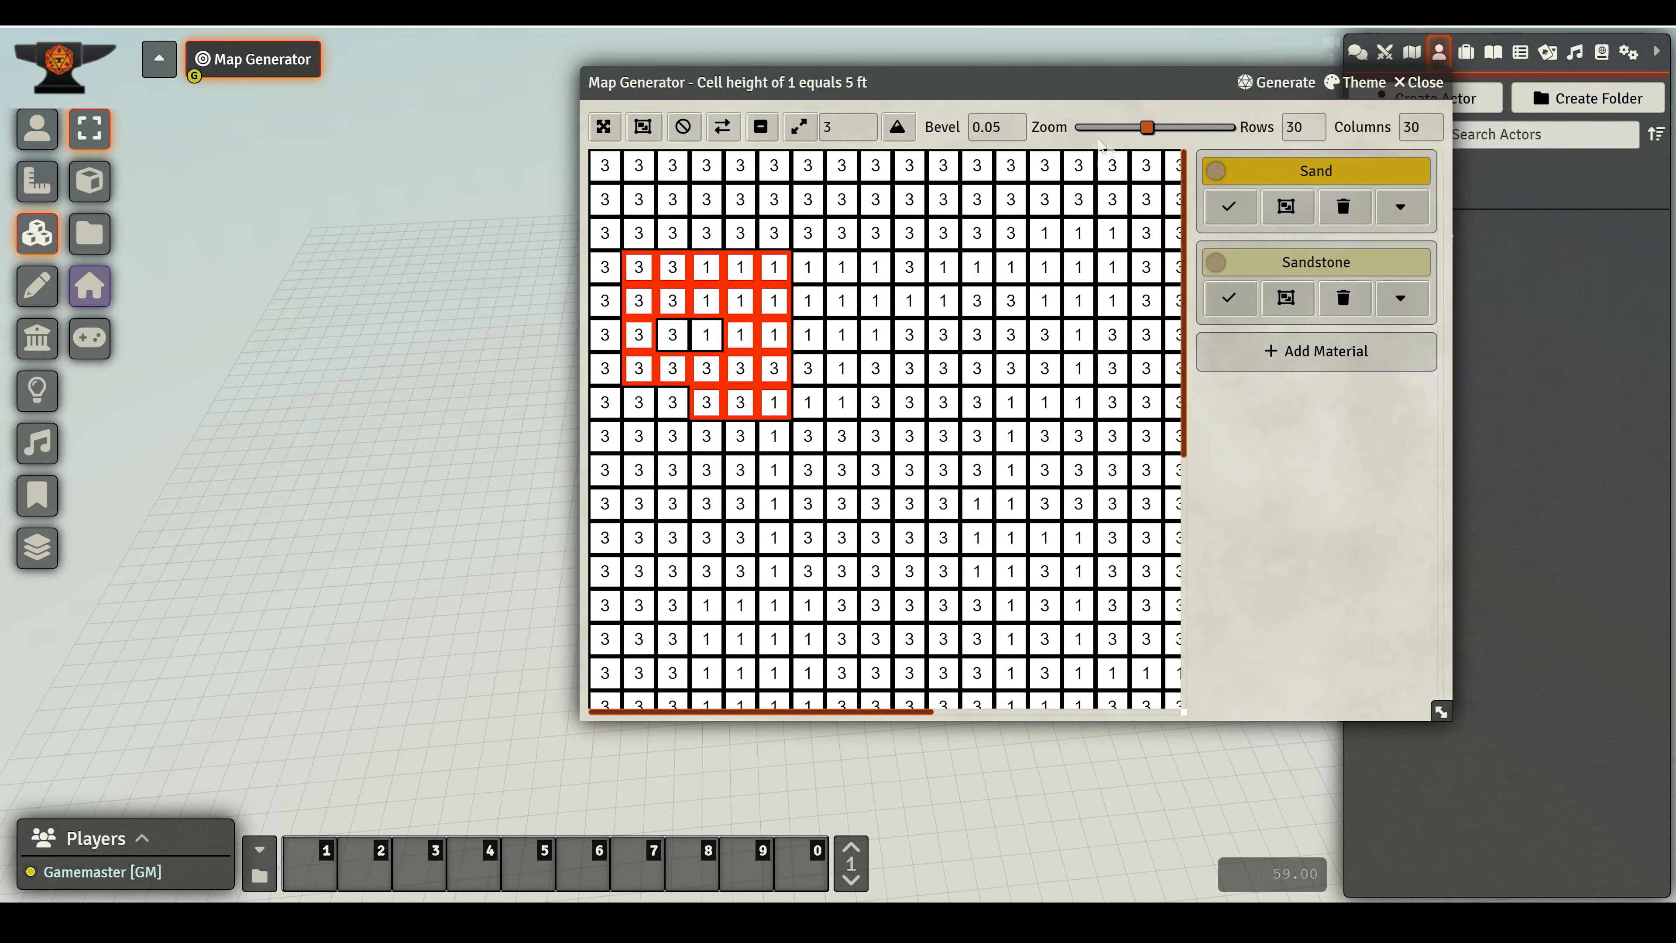
- Generate a Shore map with a maximum height of 5
left_click(1279, 84)
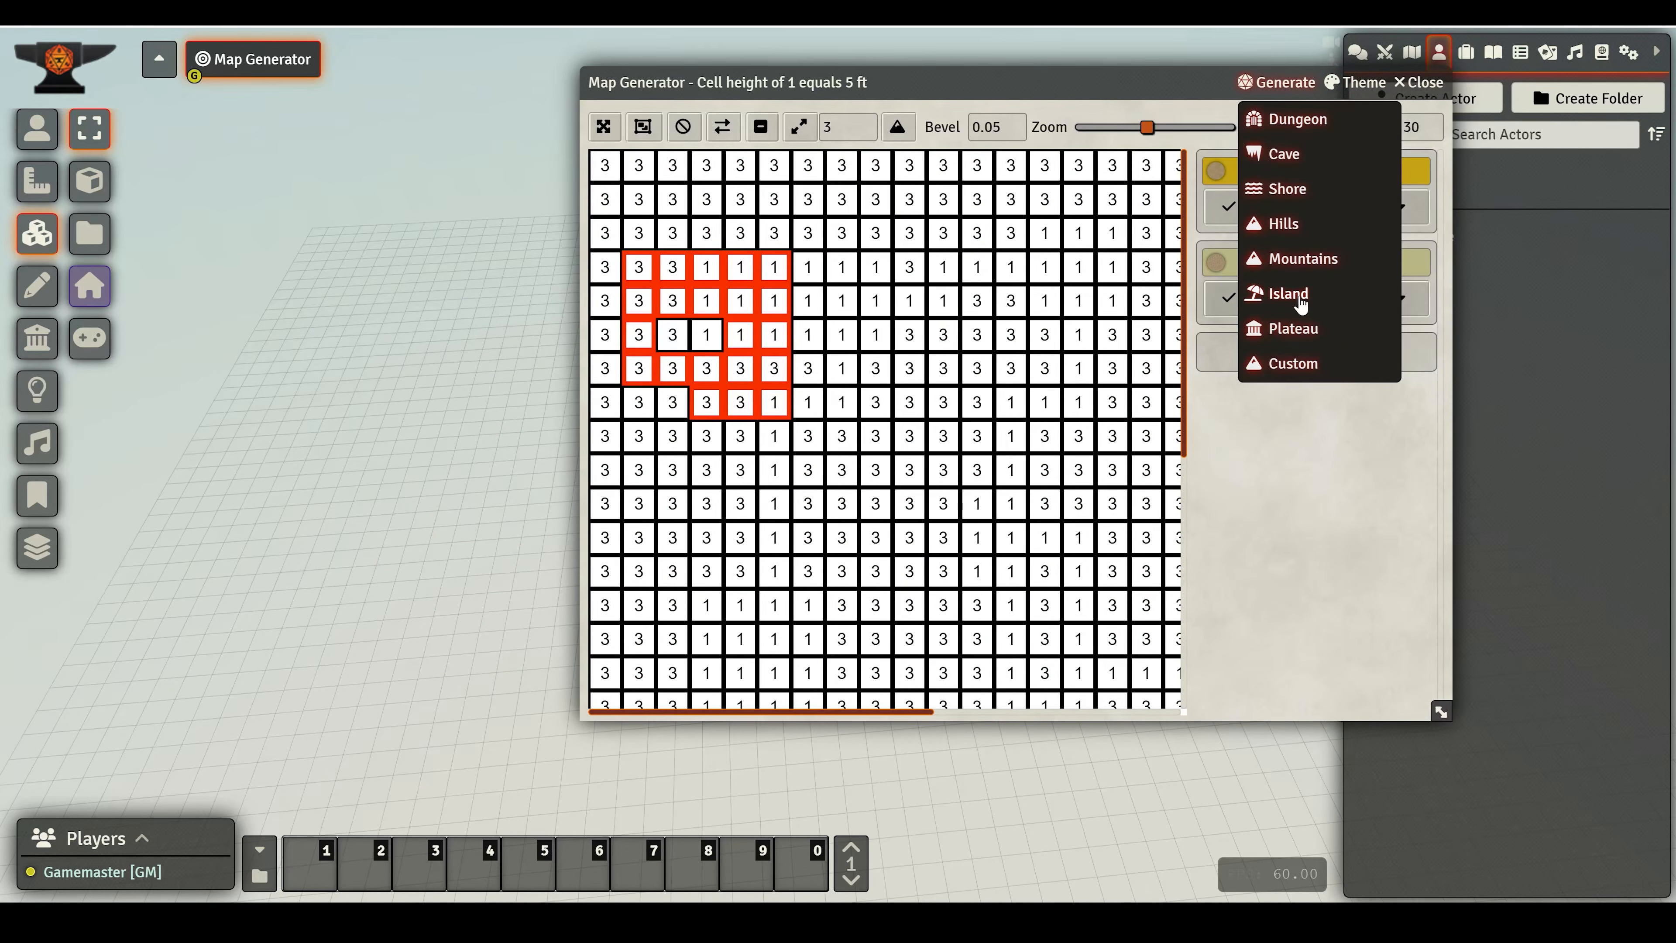
left_click(1288, 188)
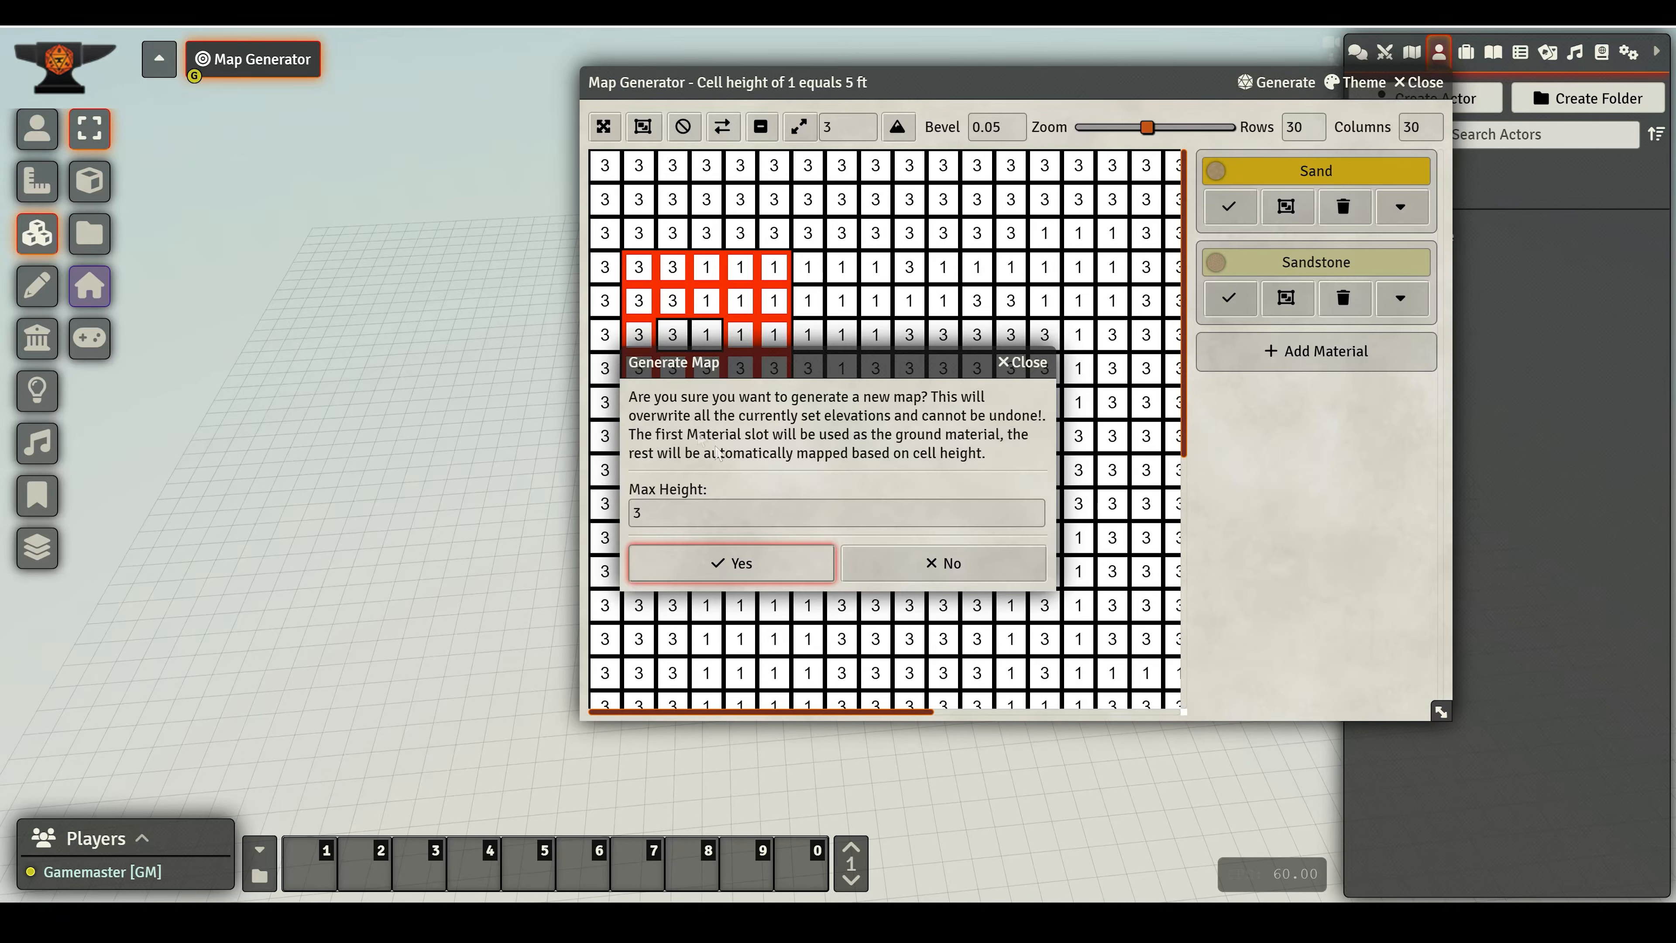
double_click(720, 523)
type("2")
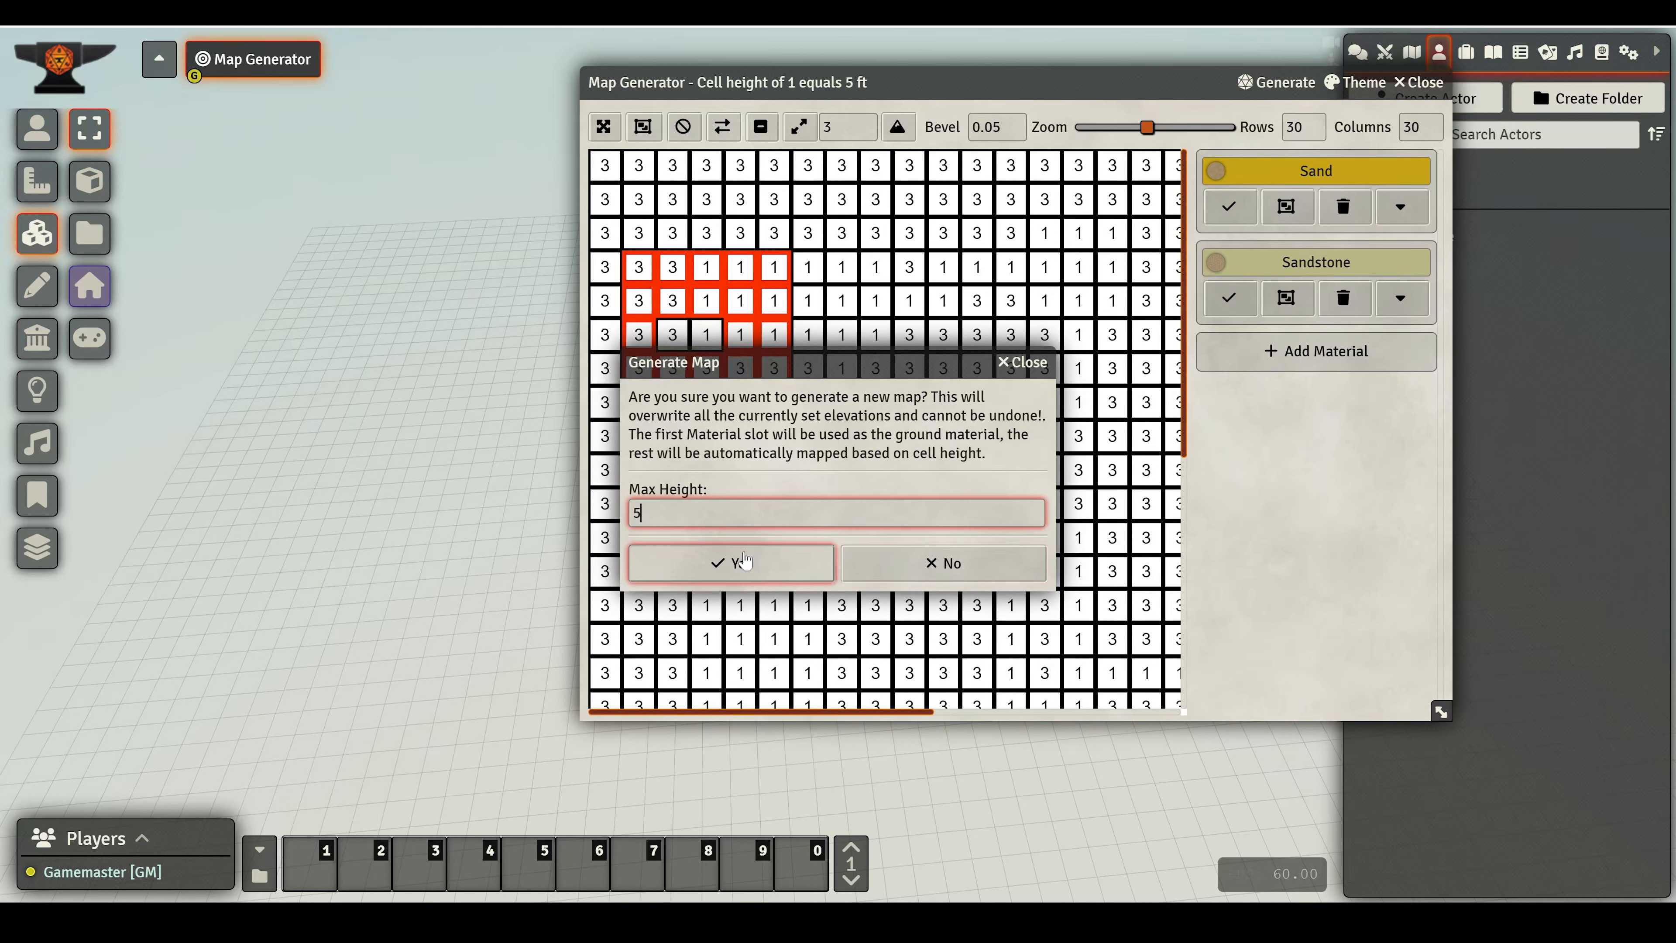
left_click(732, 563)
left_click_drag(443, 481, 224, 491)
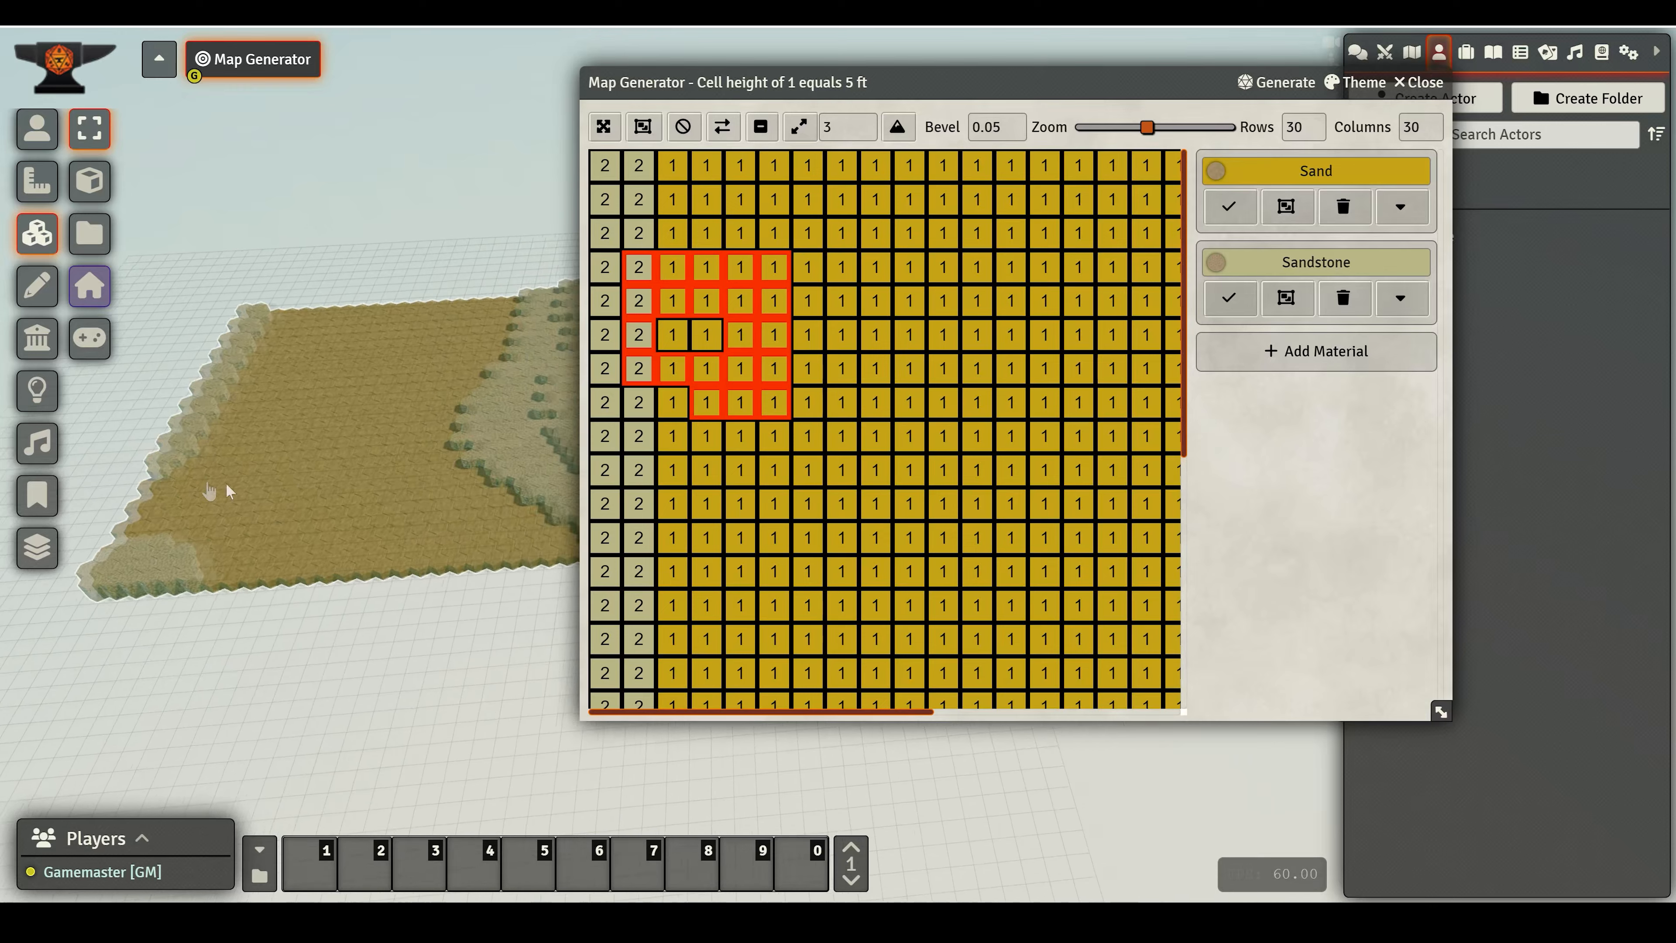
left_click_drag(352, 565, 449, 548)
left_click_drag(270, 614, 521, 531)
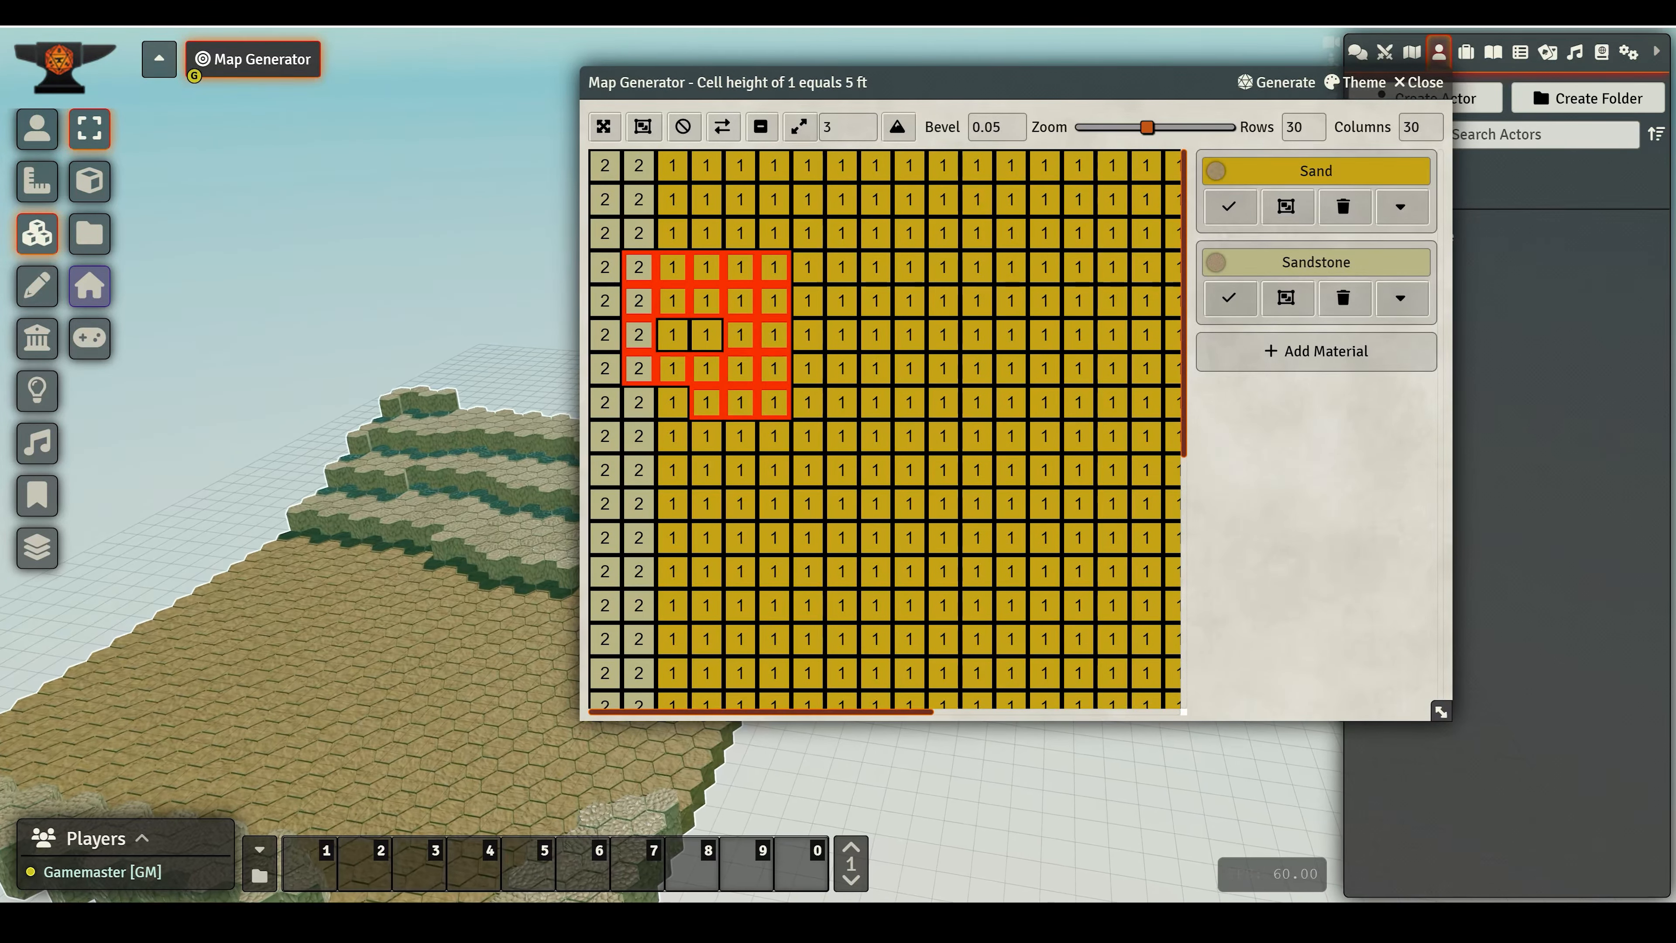
- Regenerate the Shore map several times to get a new coastline layout
left_click(1280, 99)
left_click(1283, 189)
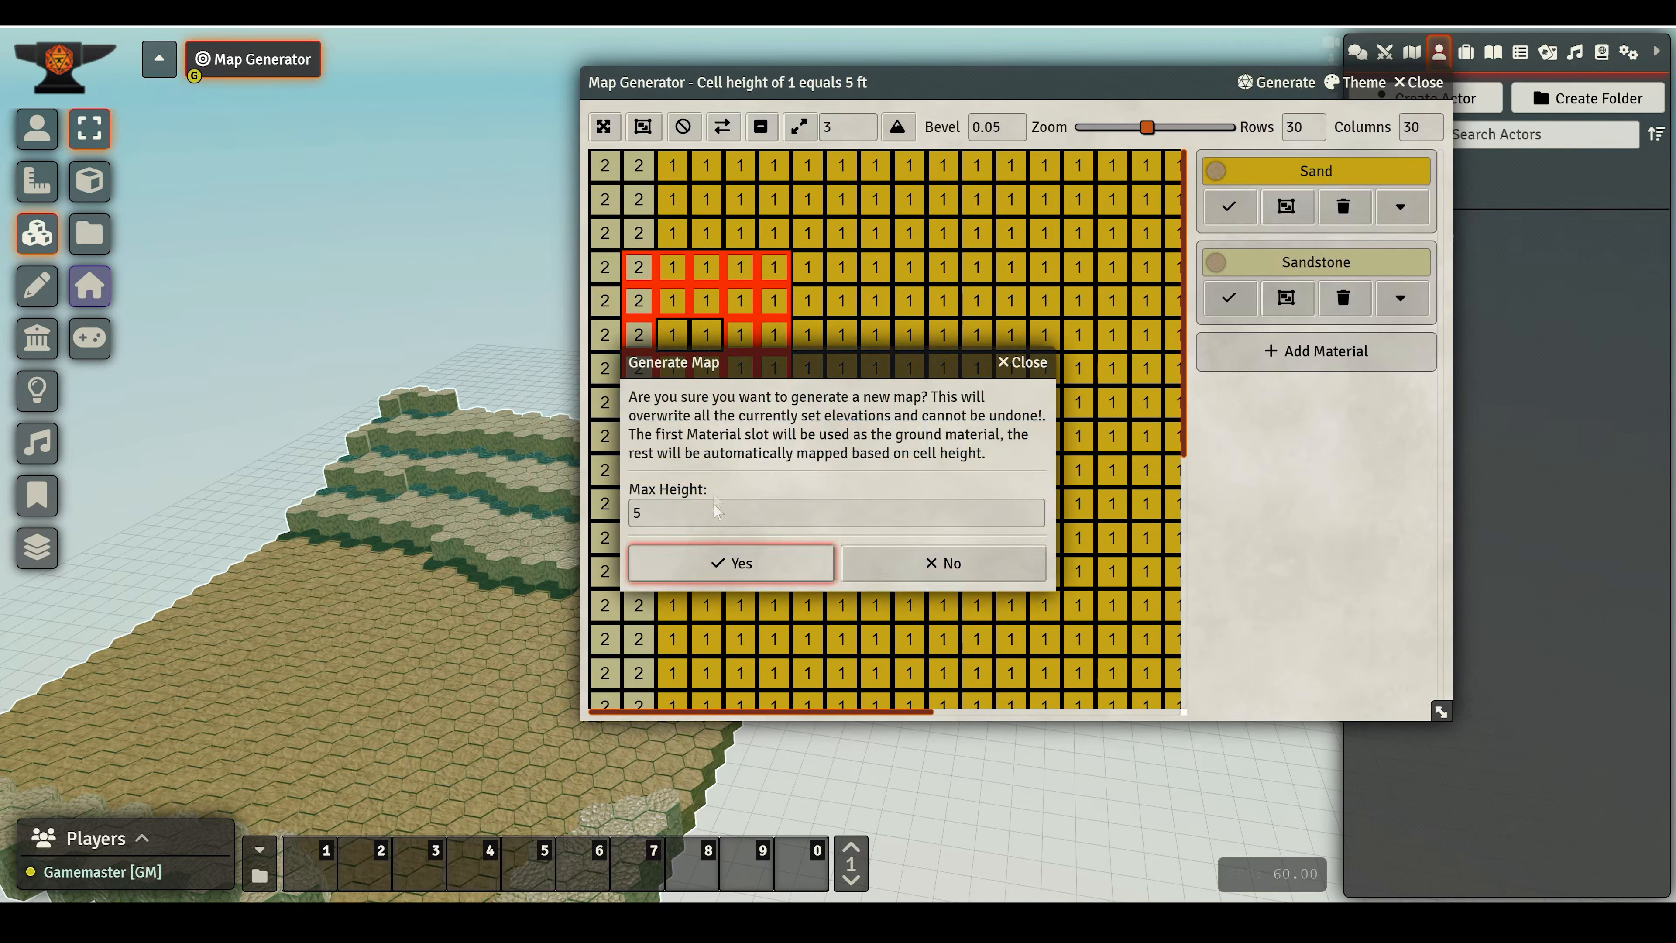
left_click(732, 563)
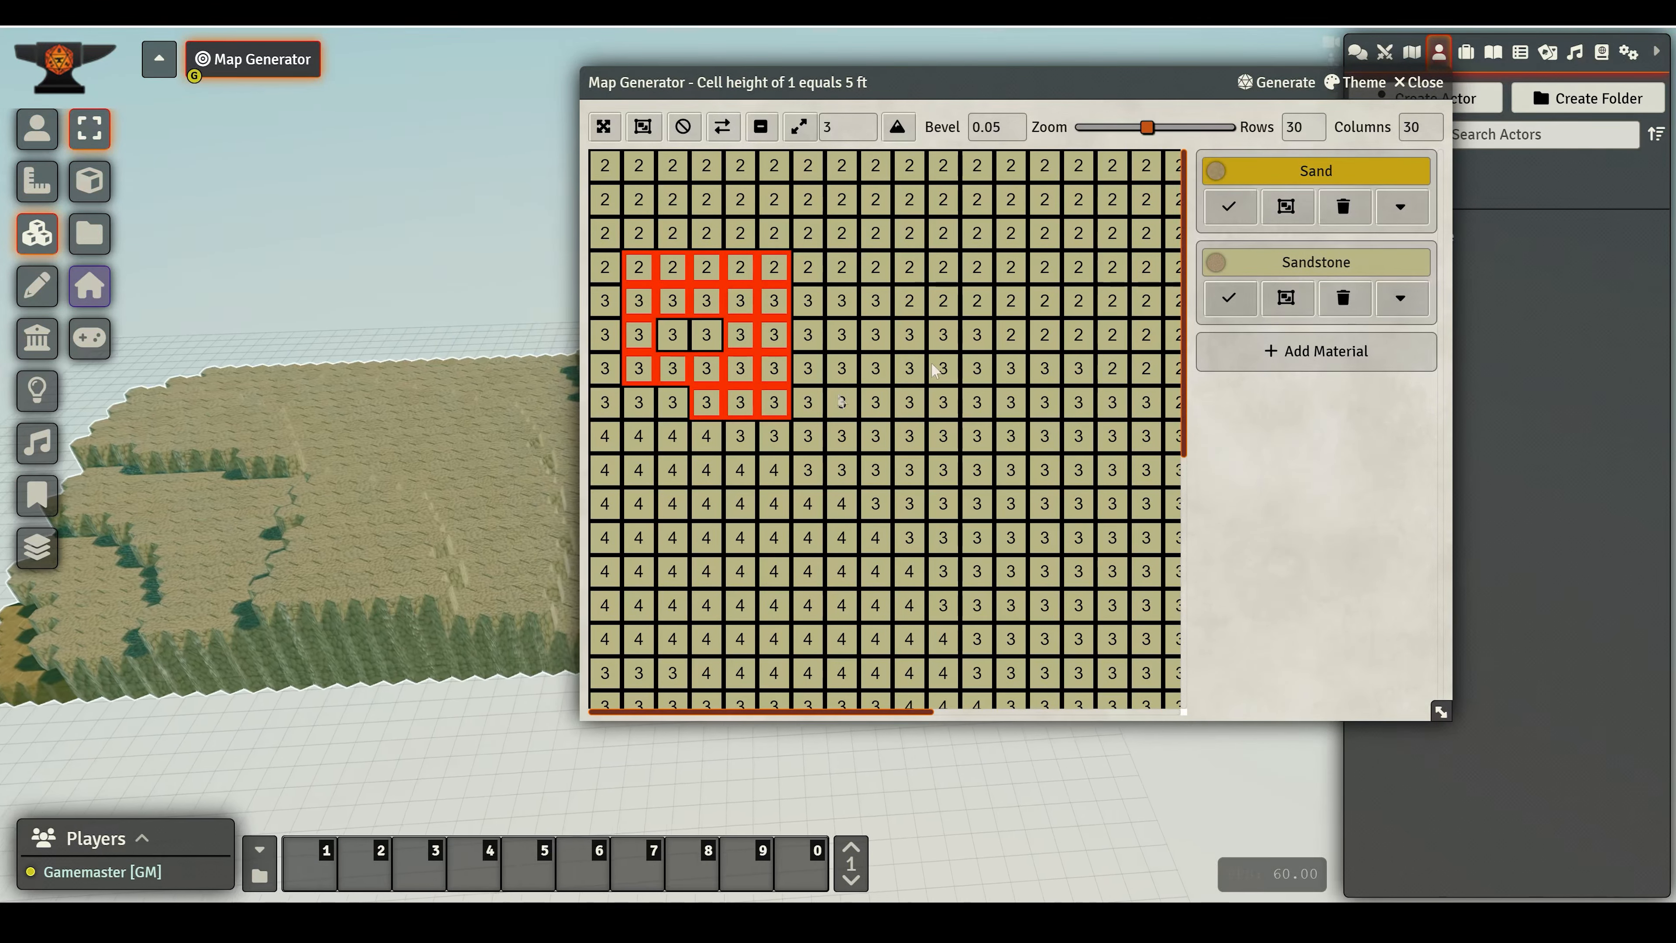
left_click(1275, 84)
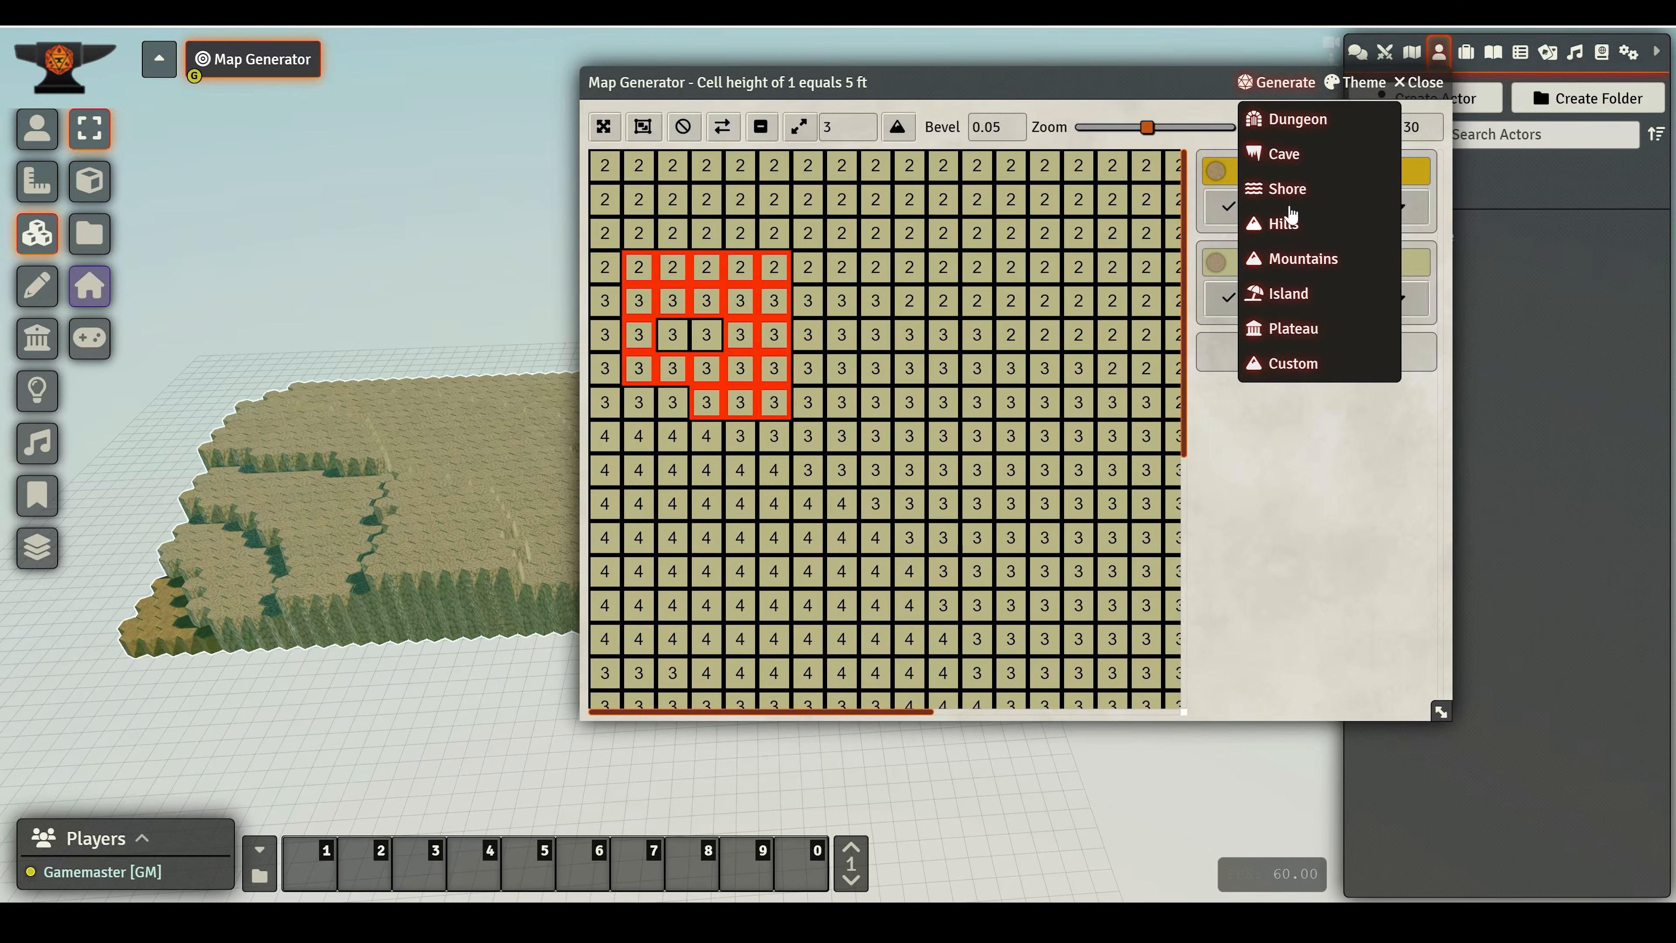
left_click(1288, 202)
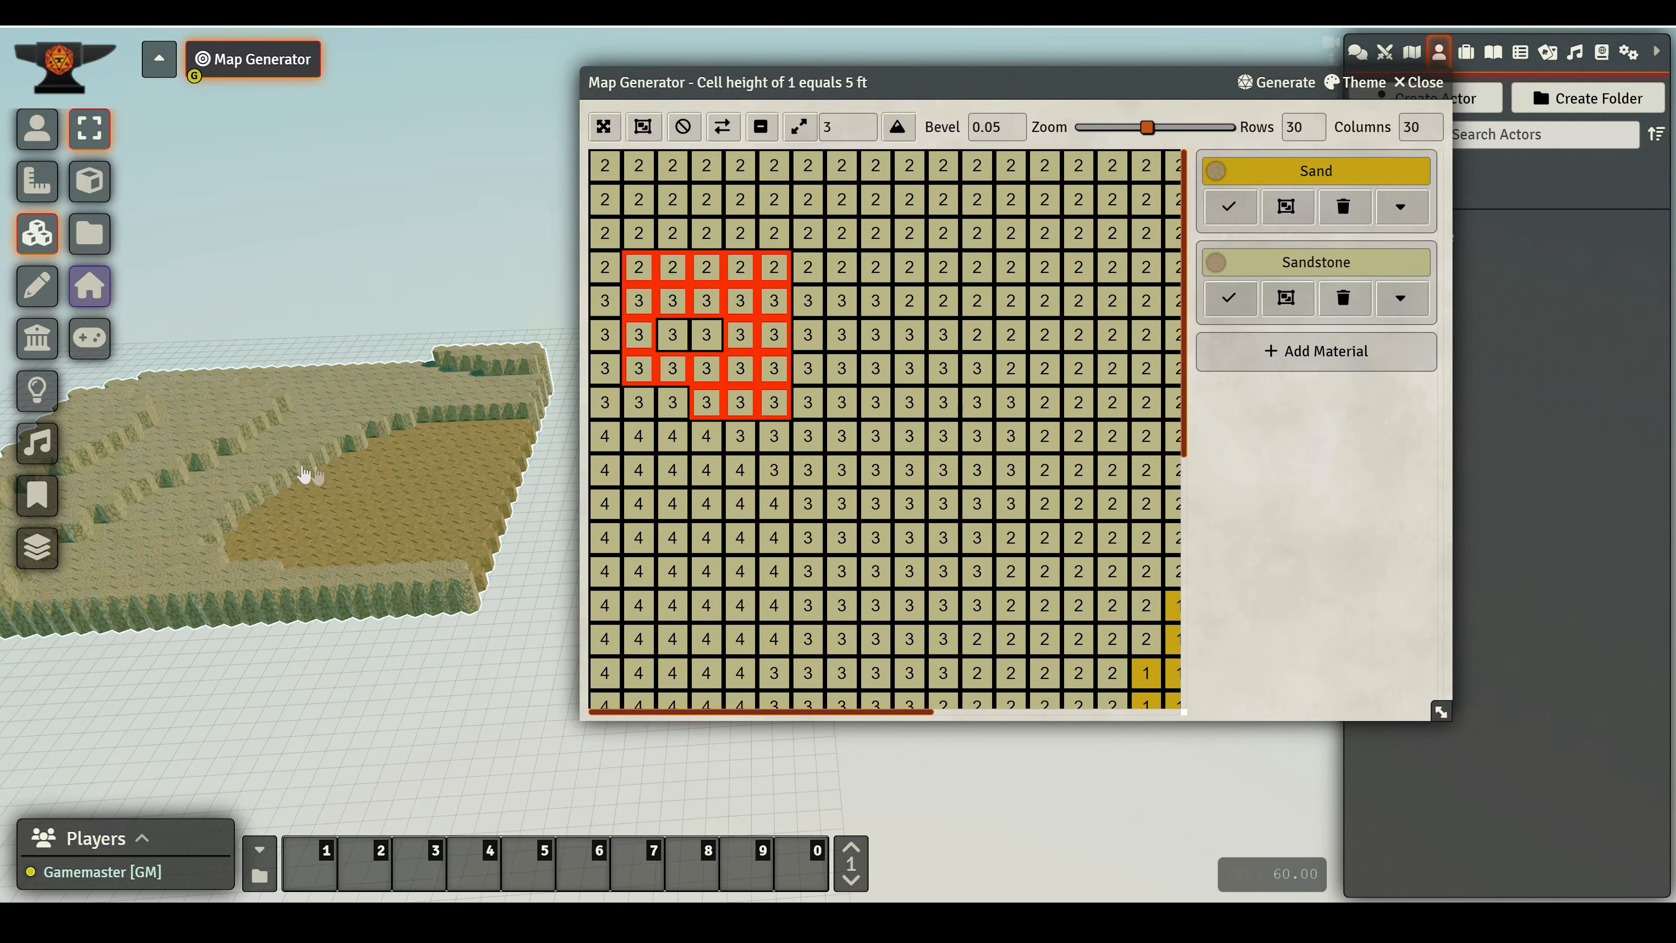
left_click(1275, 83)
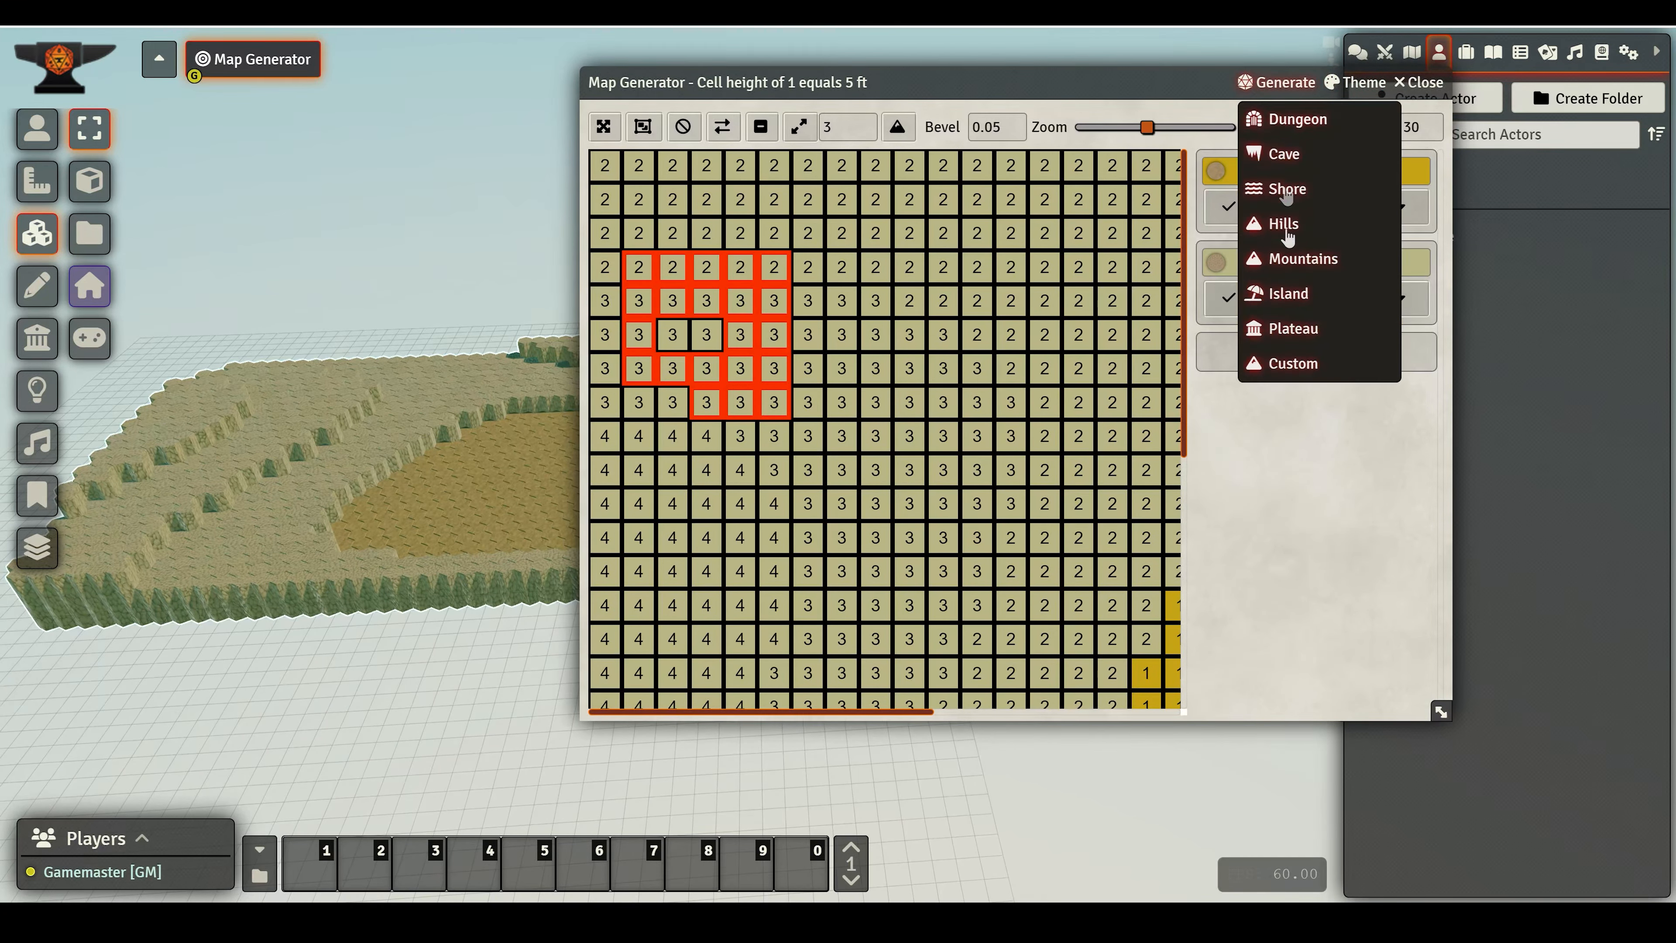
left_click(1283, 197)
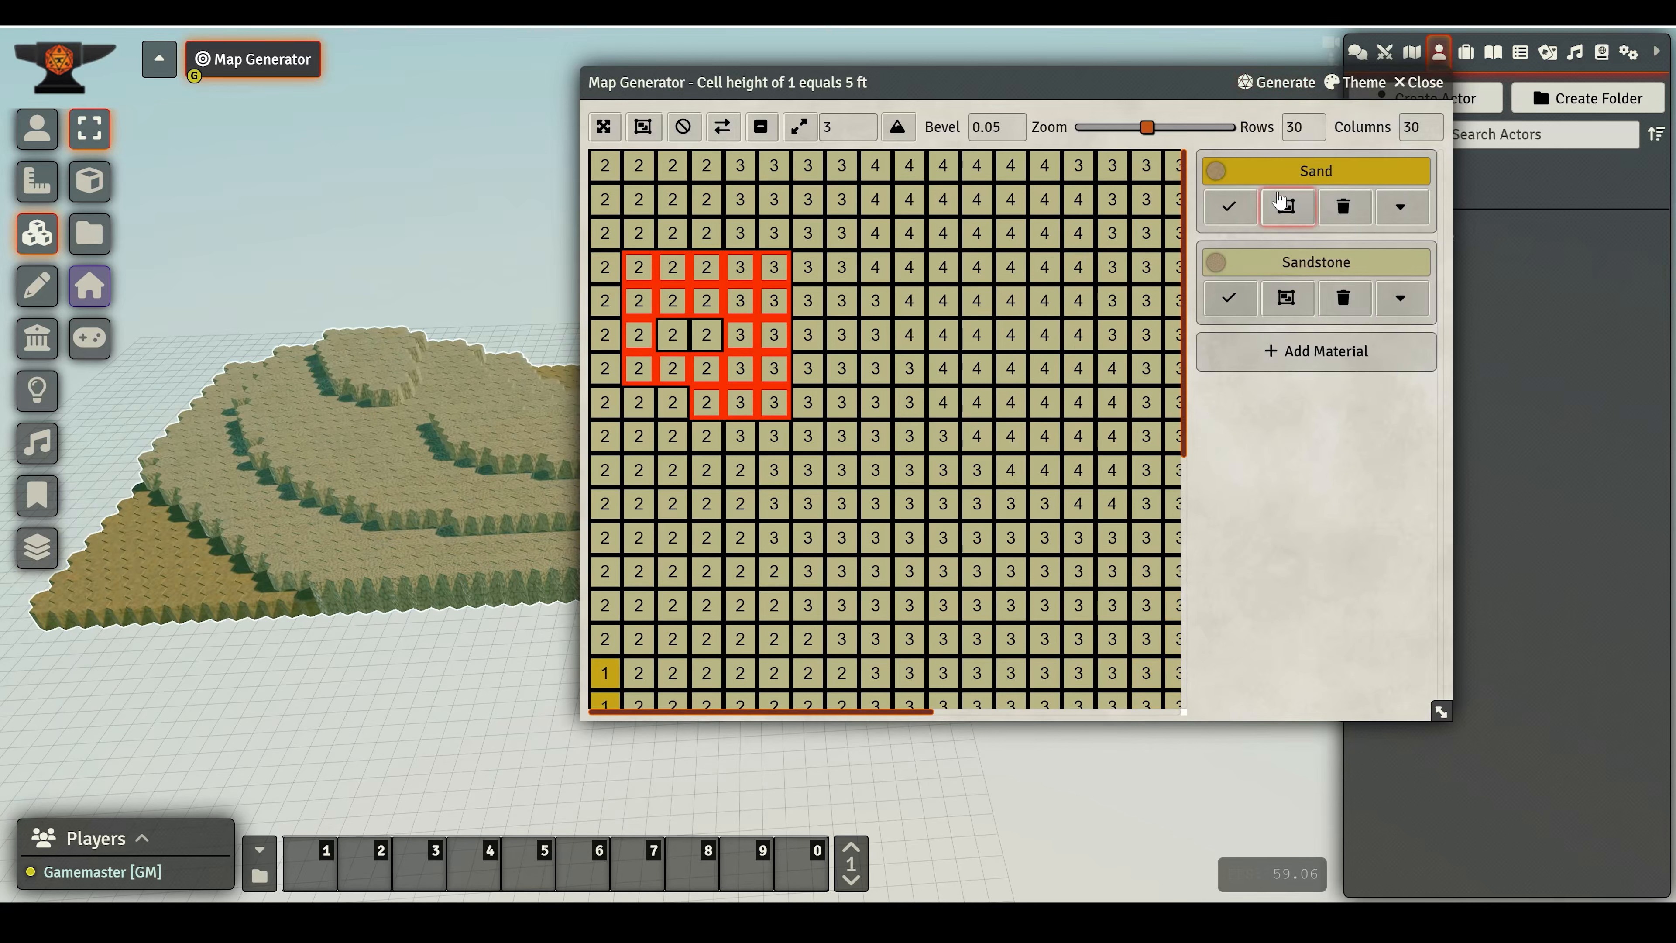
left_click(1278, 85)
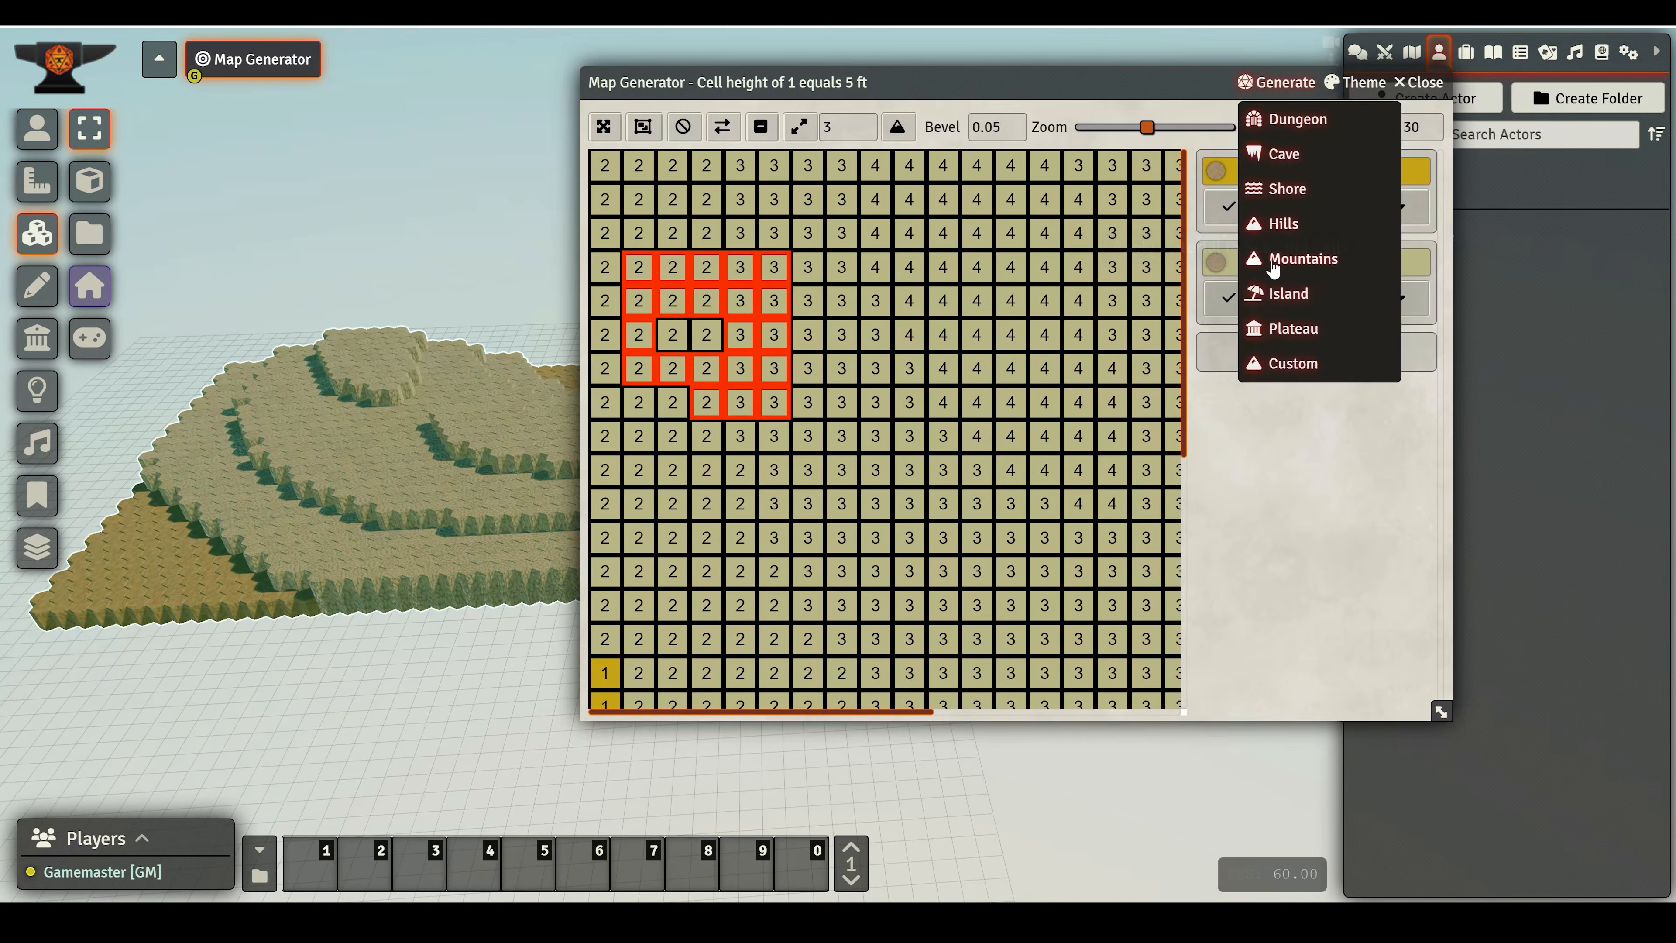
left_click(1288, 192)
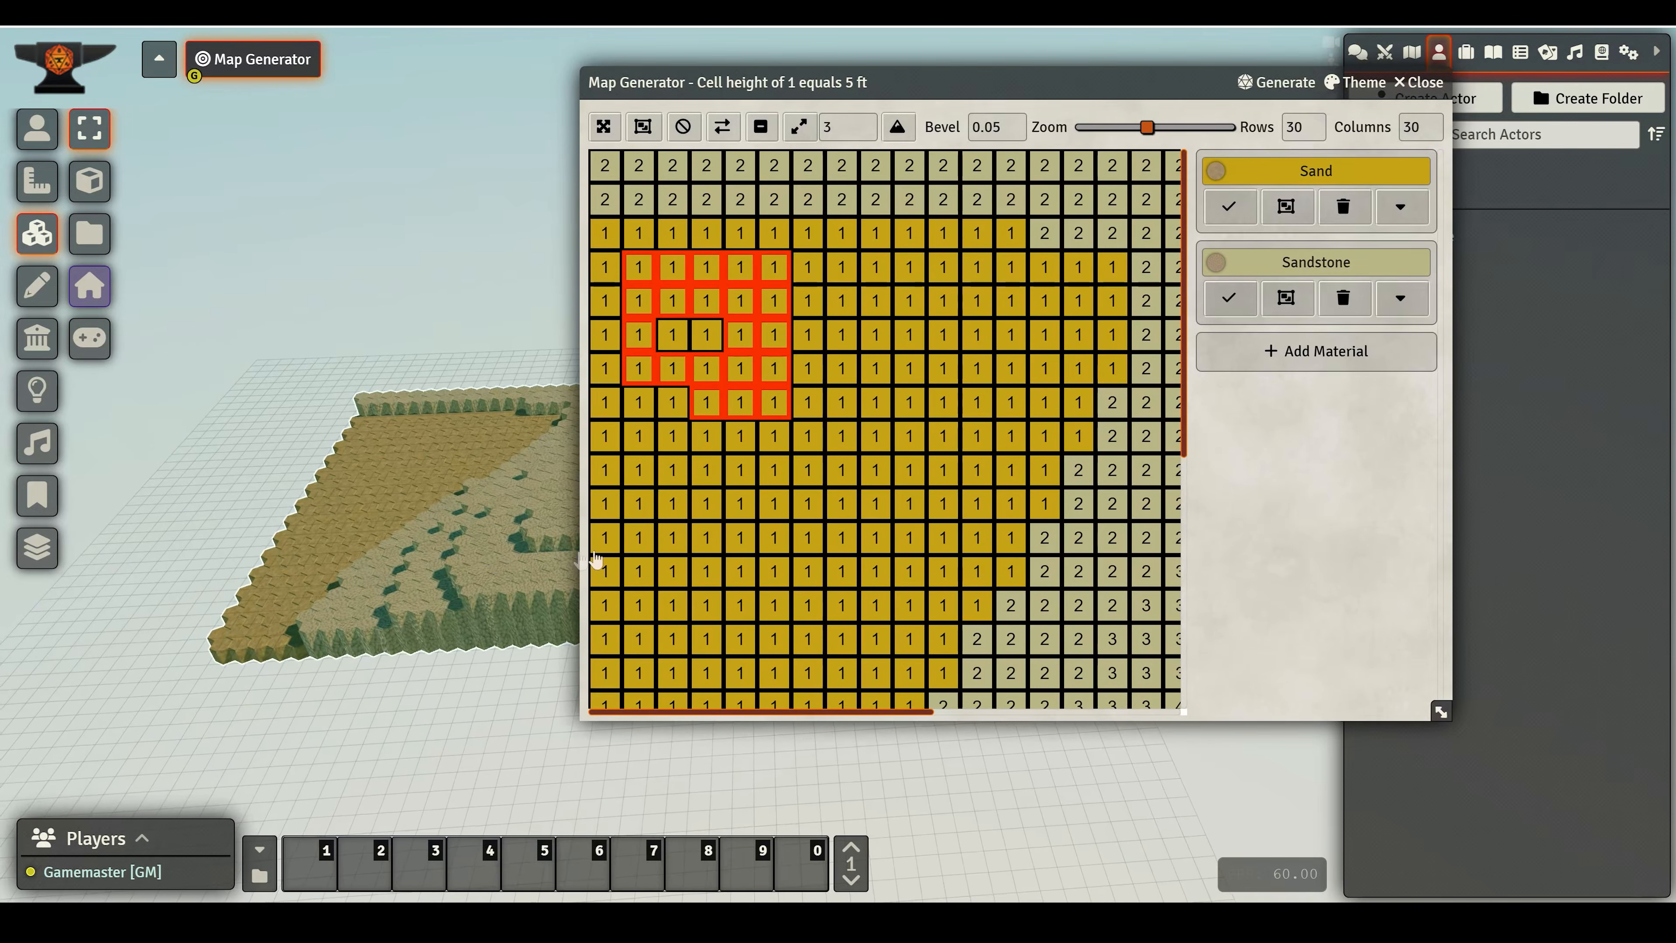
- Examine the generated shore terrain, then close the Map Generator window
middle_click_drag(577, 560, 492, 603)
right_click_drag(491, 604, 859, 410)
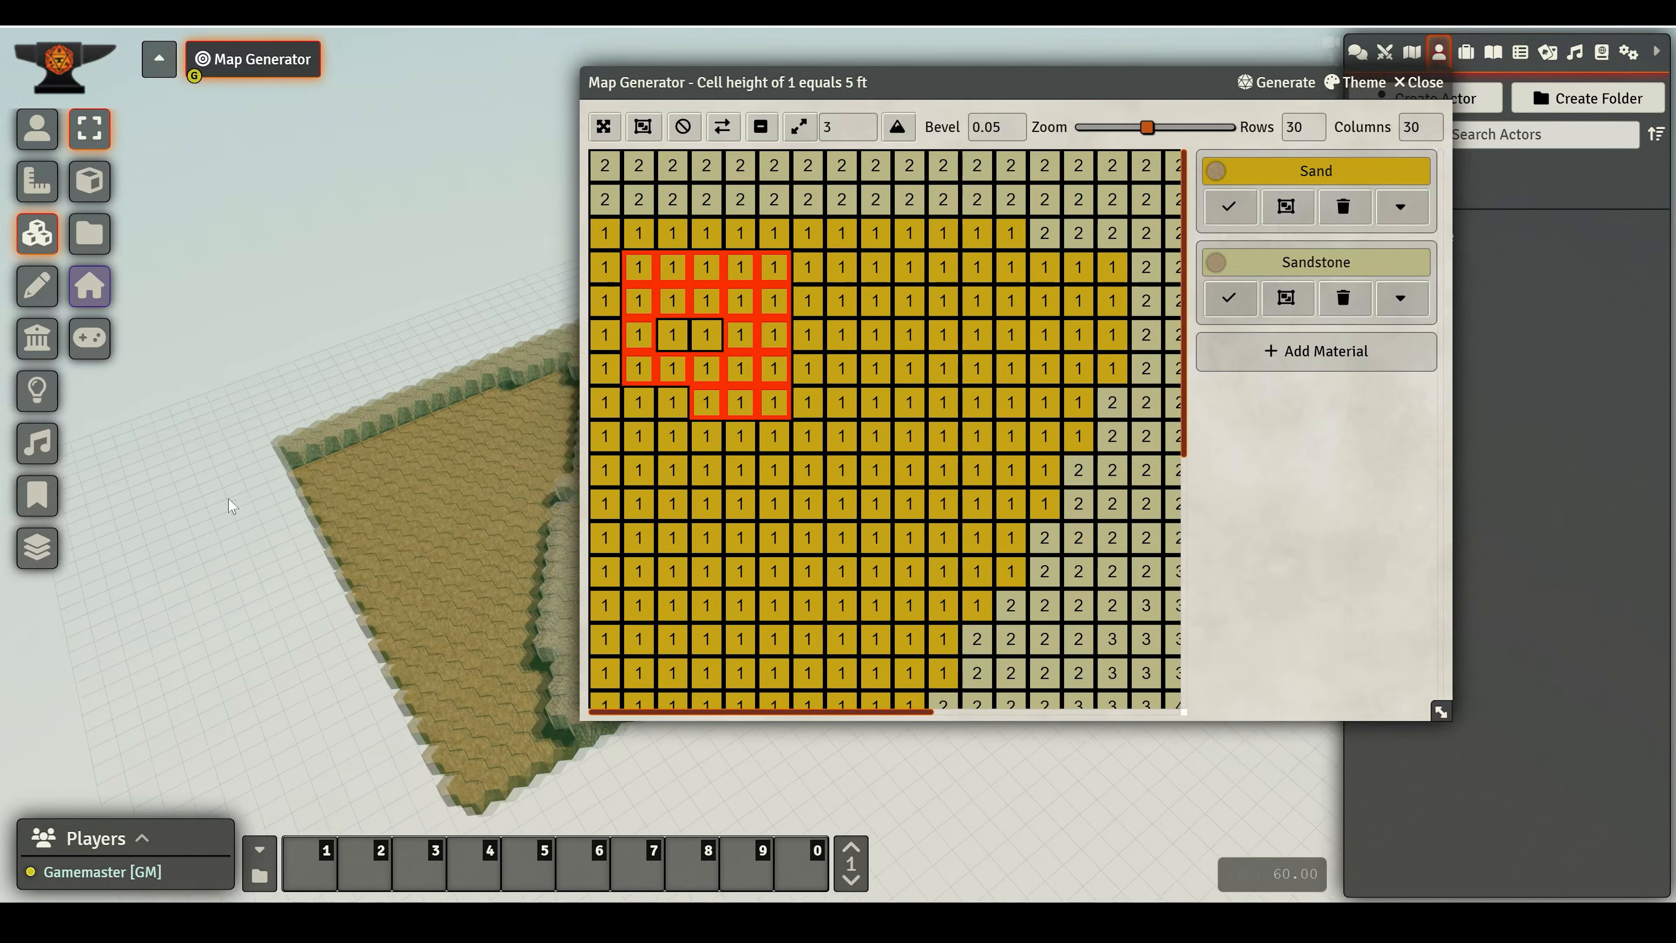
right_click_drag(528, 423, 401, 516)
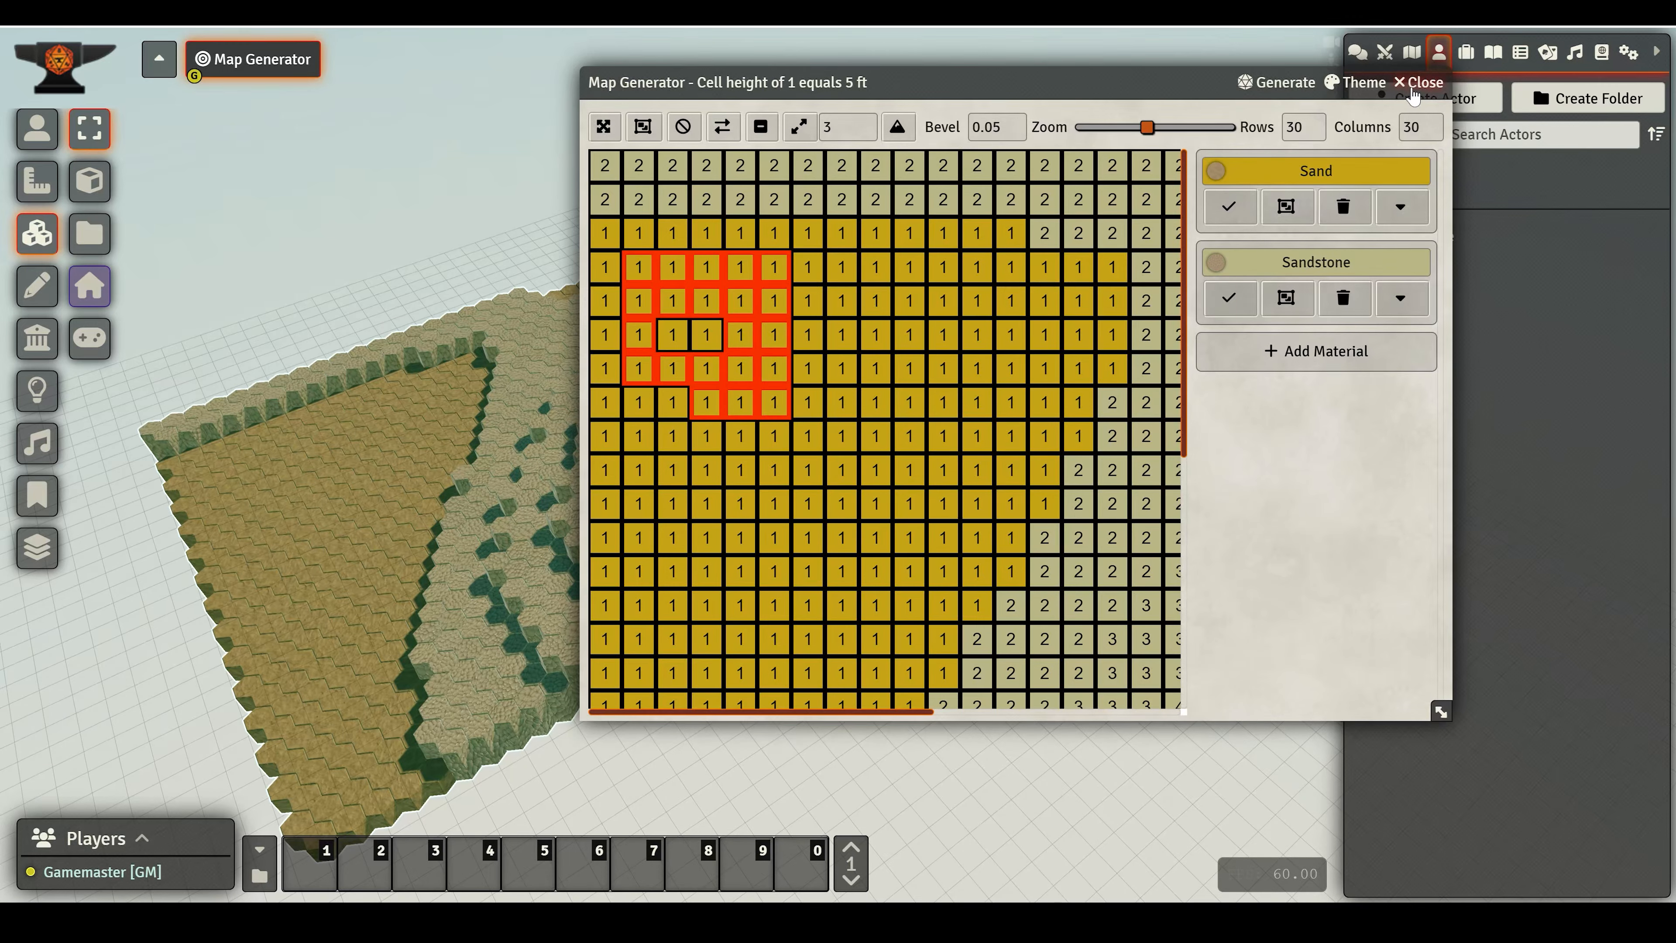
left_click(1413, 96)
middle_click_drag(726, 548, 775, 551)
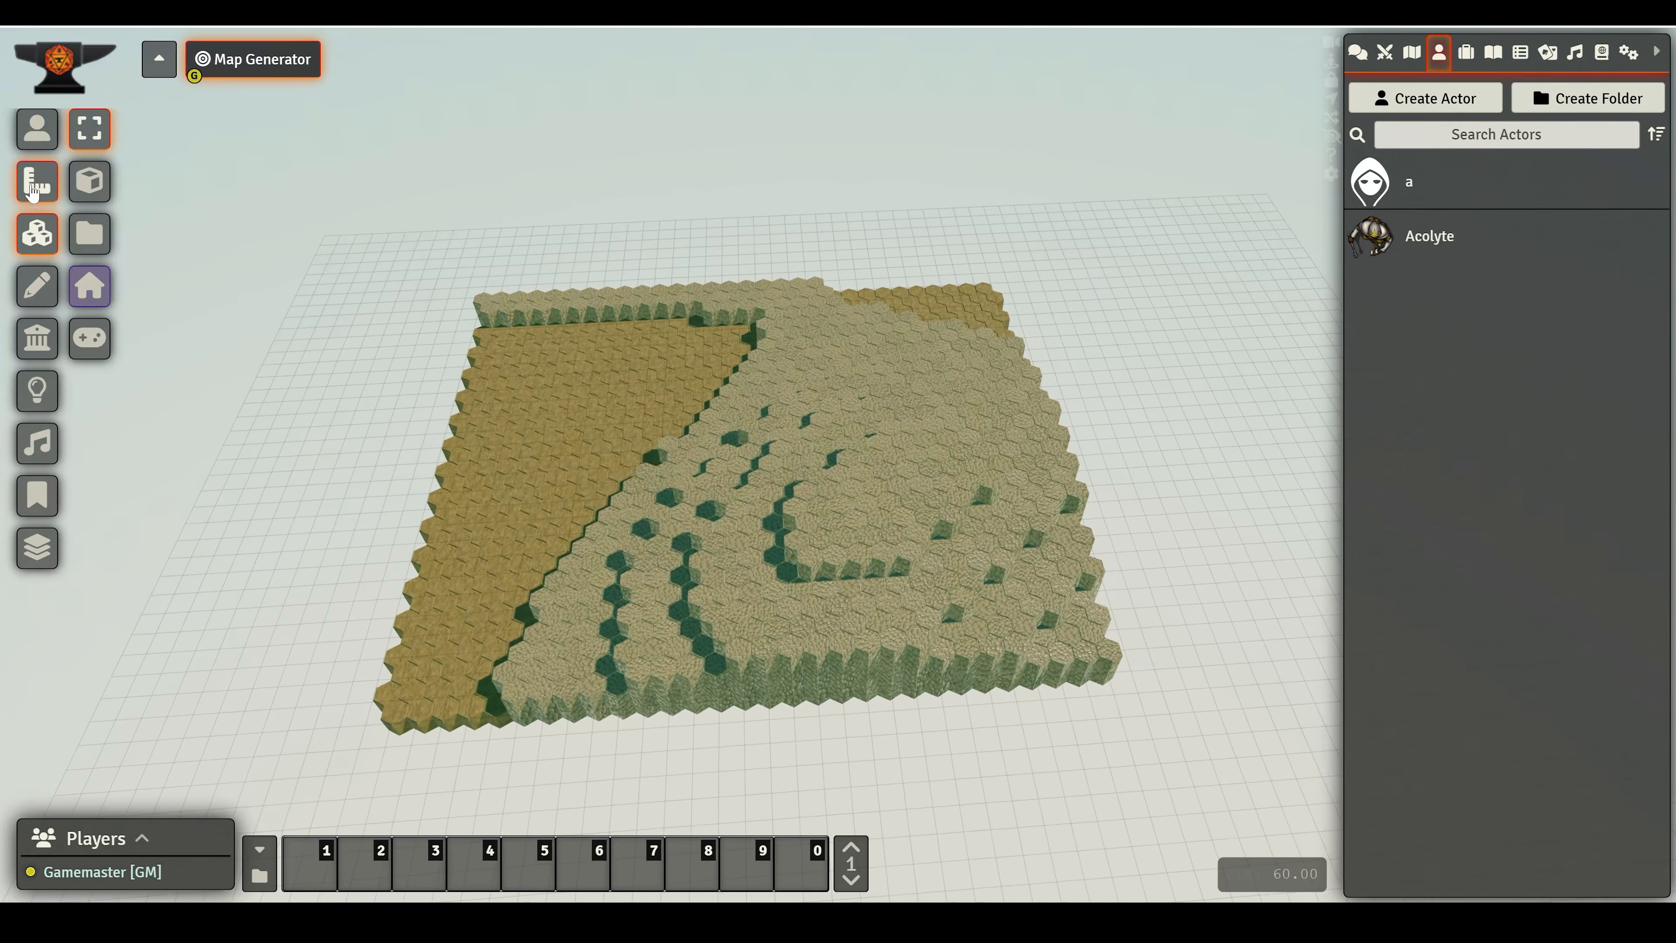
- Draw a 3D box tile across the whole terrain and lower it to sit just beneath the shore
left_click(89, 181)
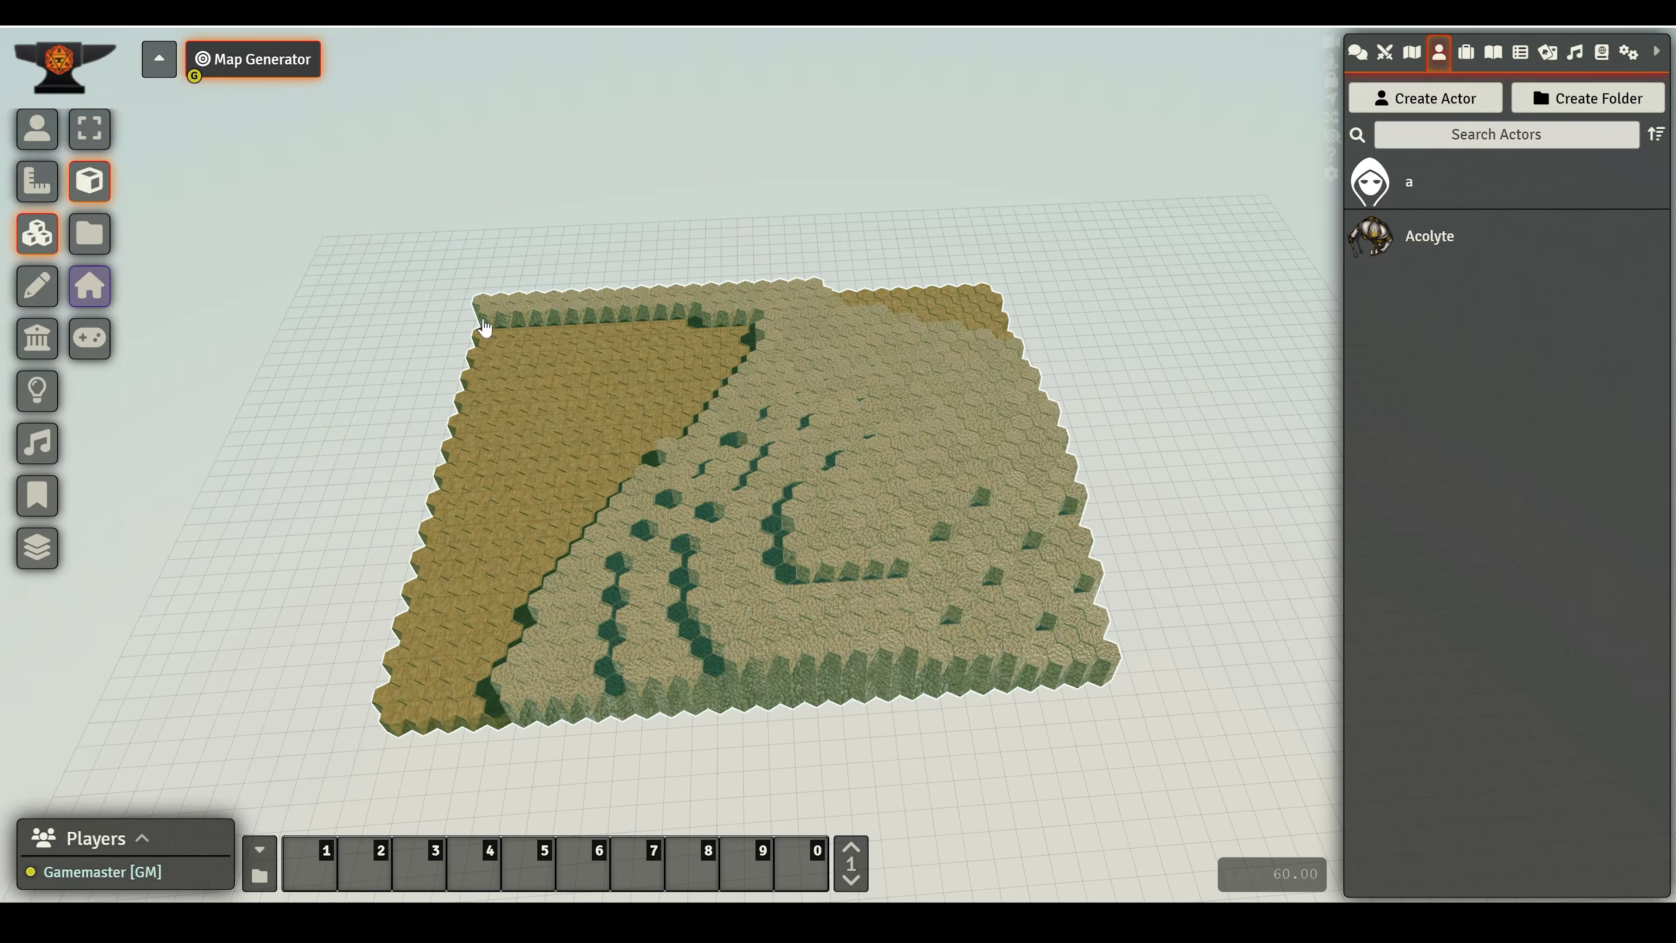
left_click_drag(487, 317, 1096, 696)
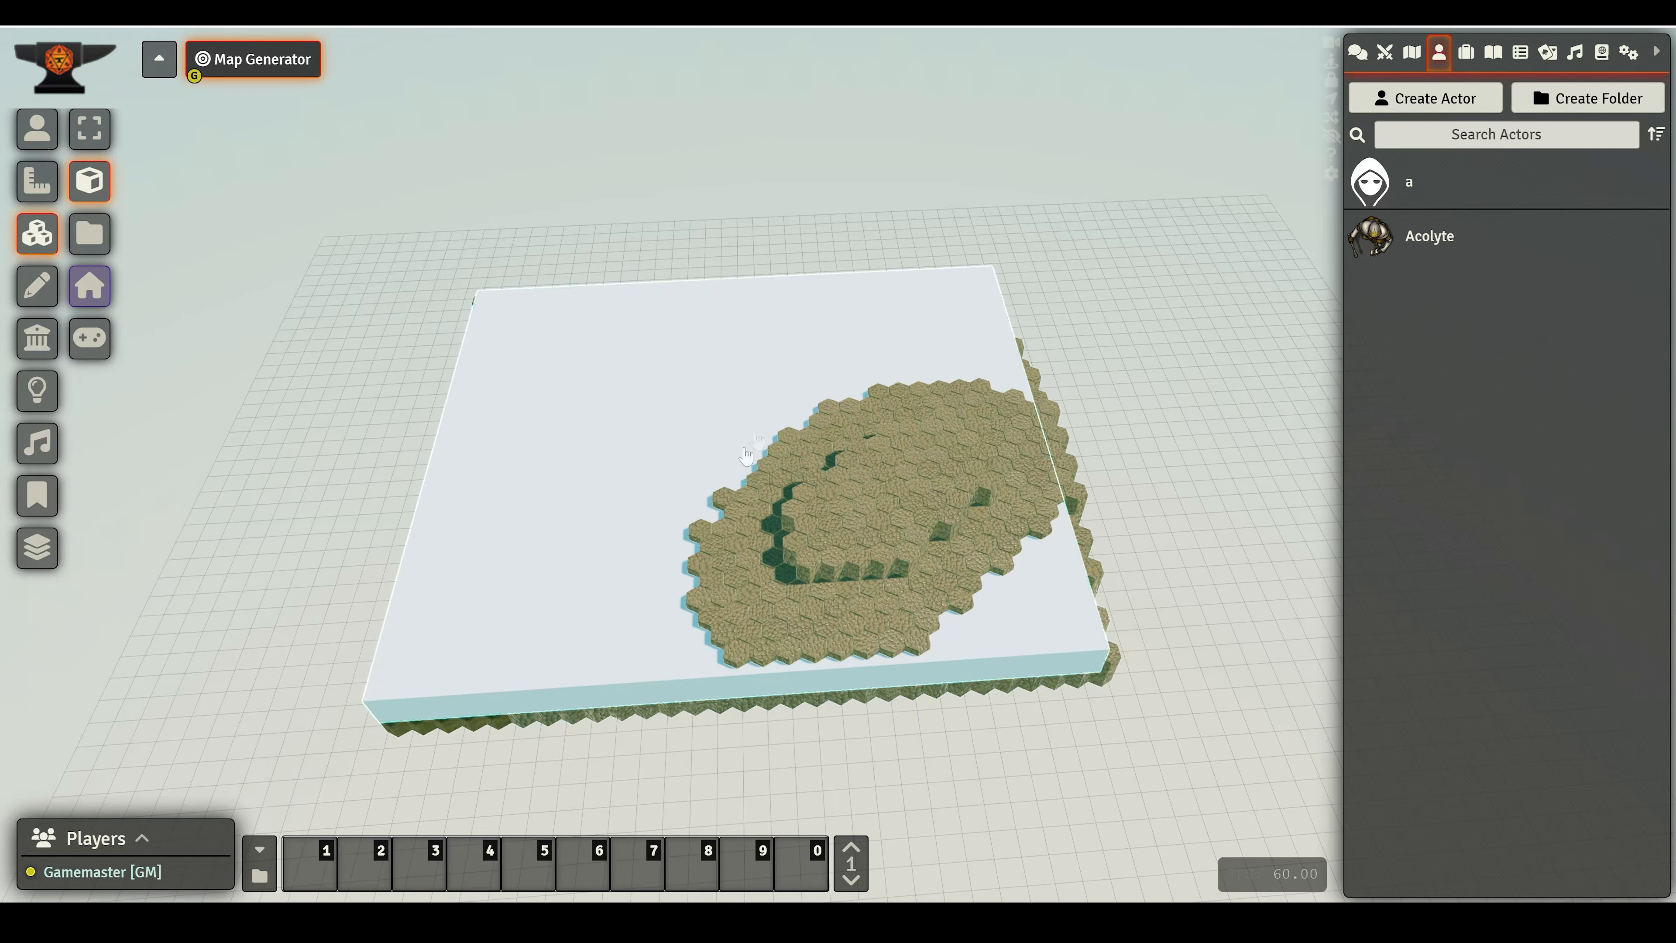
left_click(604, 452)
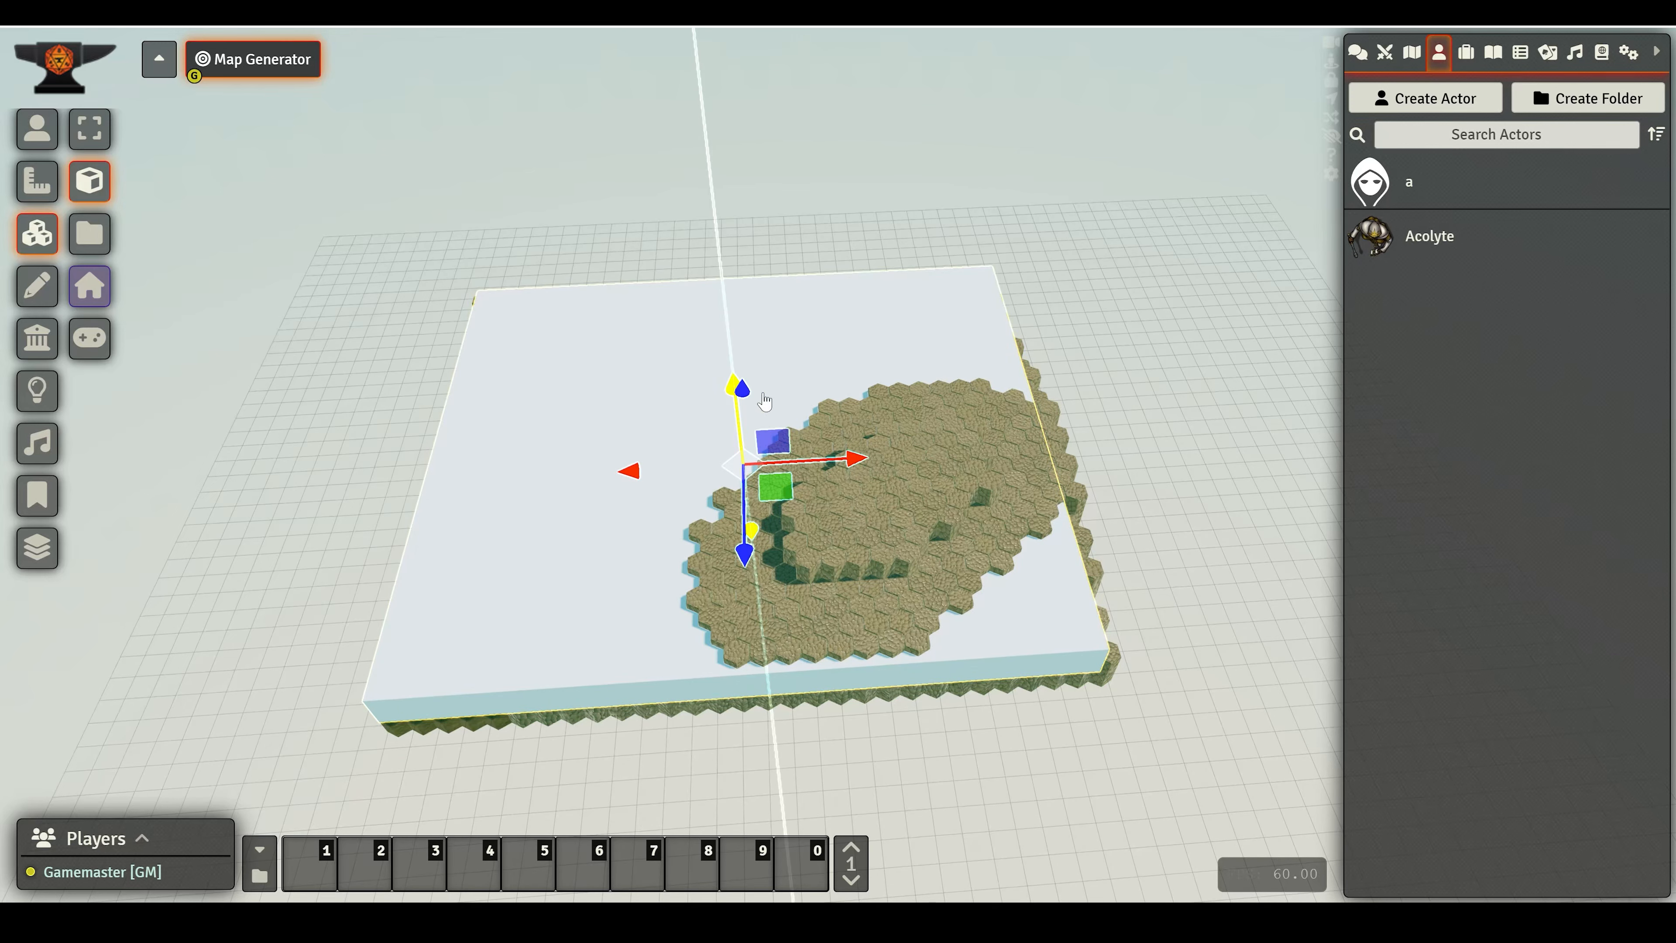
left_click_drag(284, 456, 303, 352)
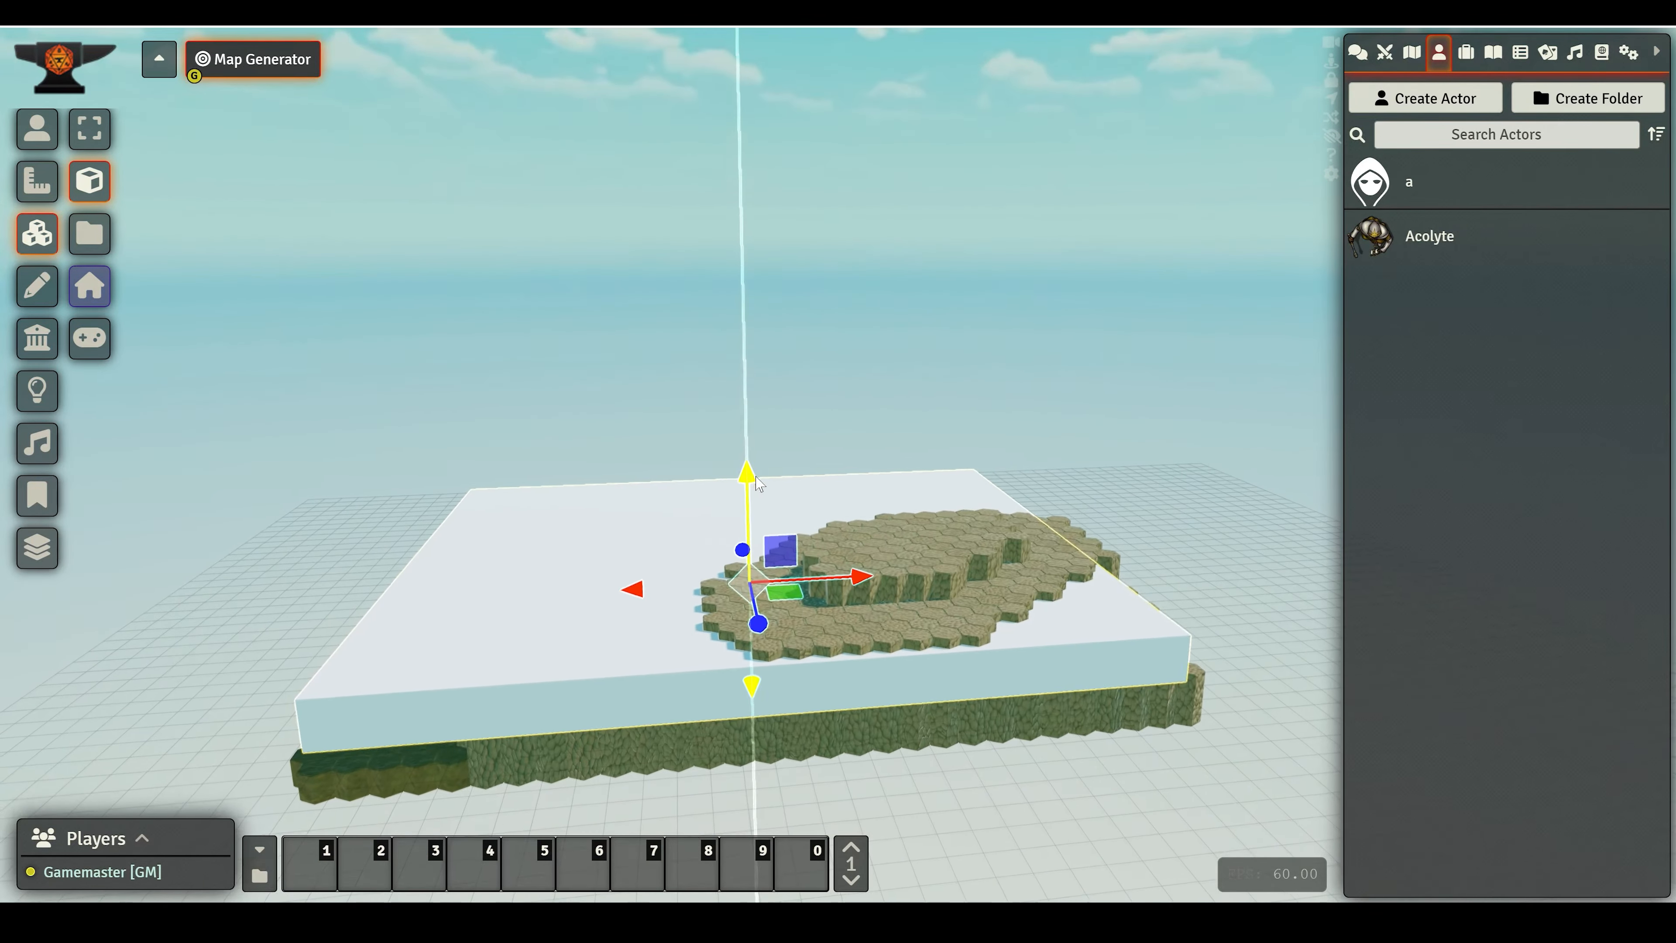
left_click_drag(759, 484, 746, 515)
left_click_drag(872, 620, 865, 616)
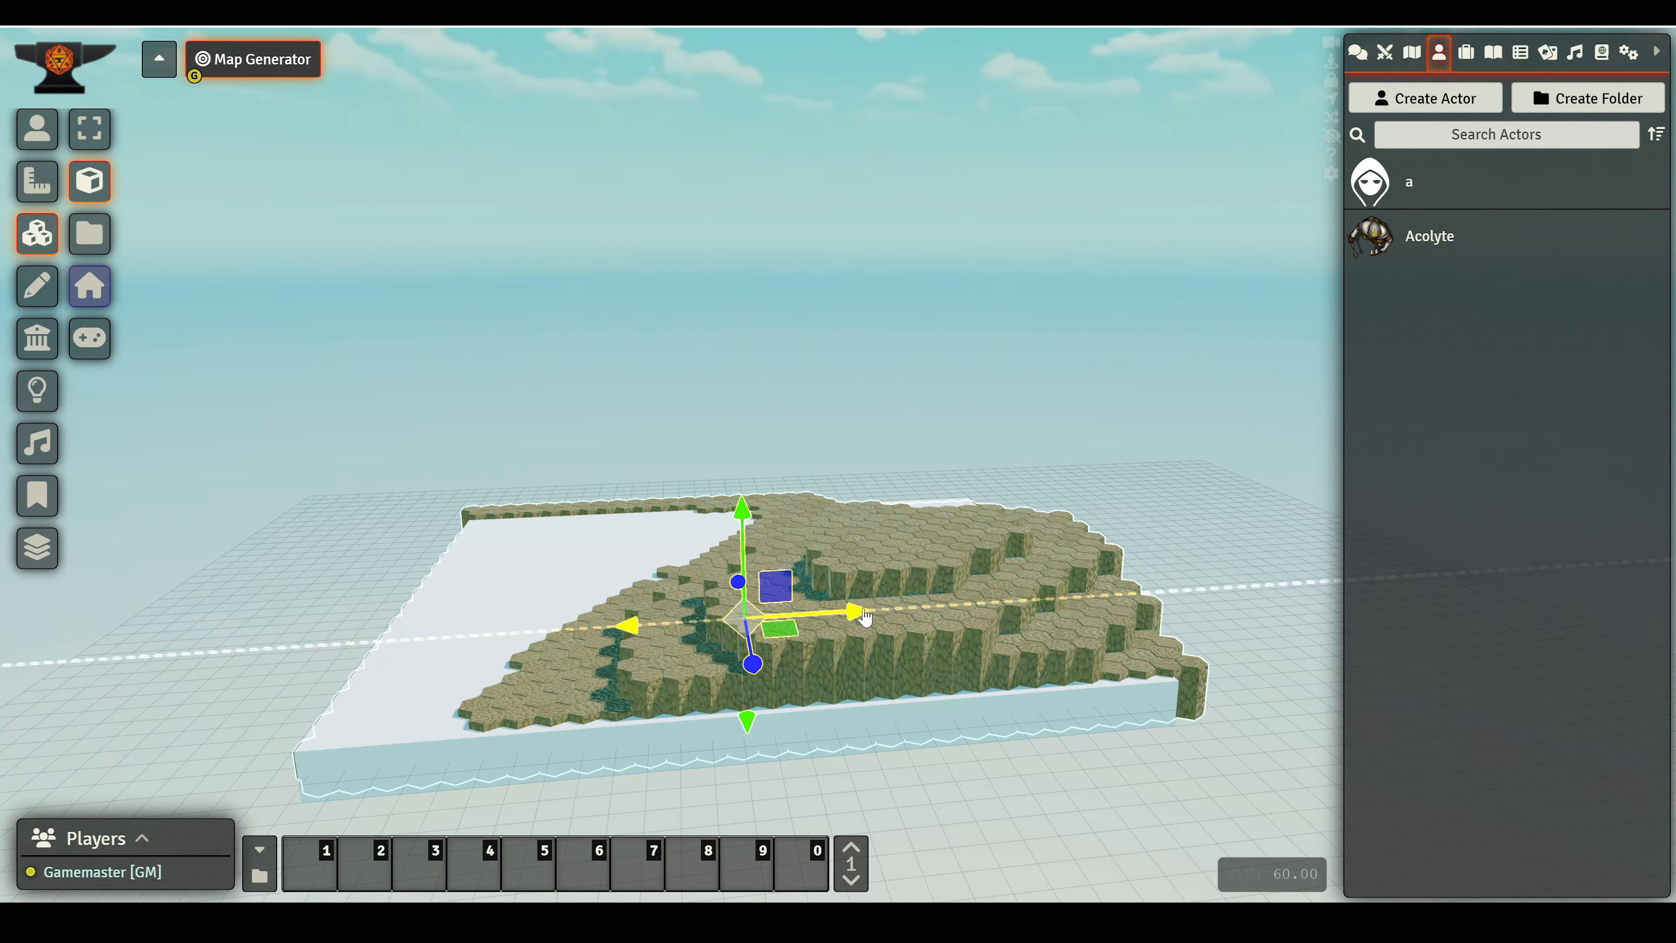
- Scale the box slightly along its two horizontal axes so it covers the terrain's edges
left_click_drag(322, 566, 294, 640)
scroll(294, 640, "down", 3)
right_click_drag(759, 317, 684, 439)
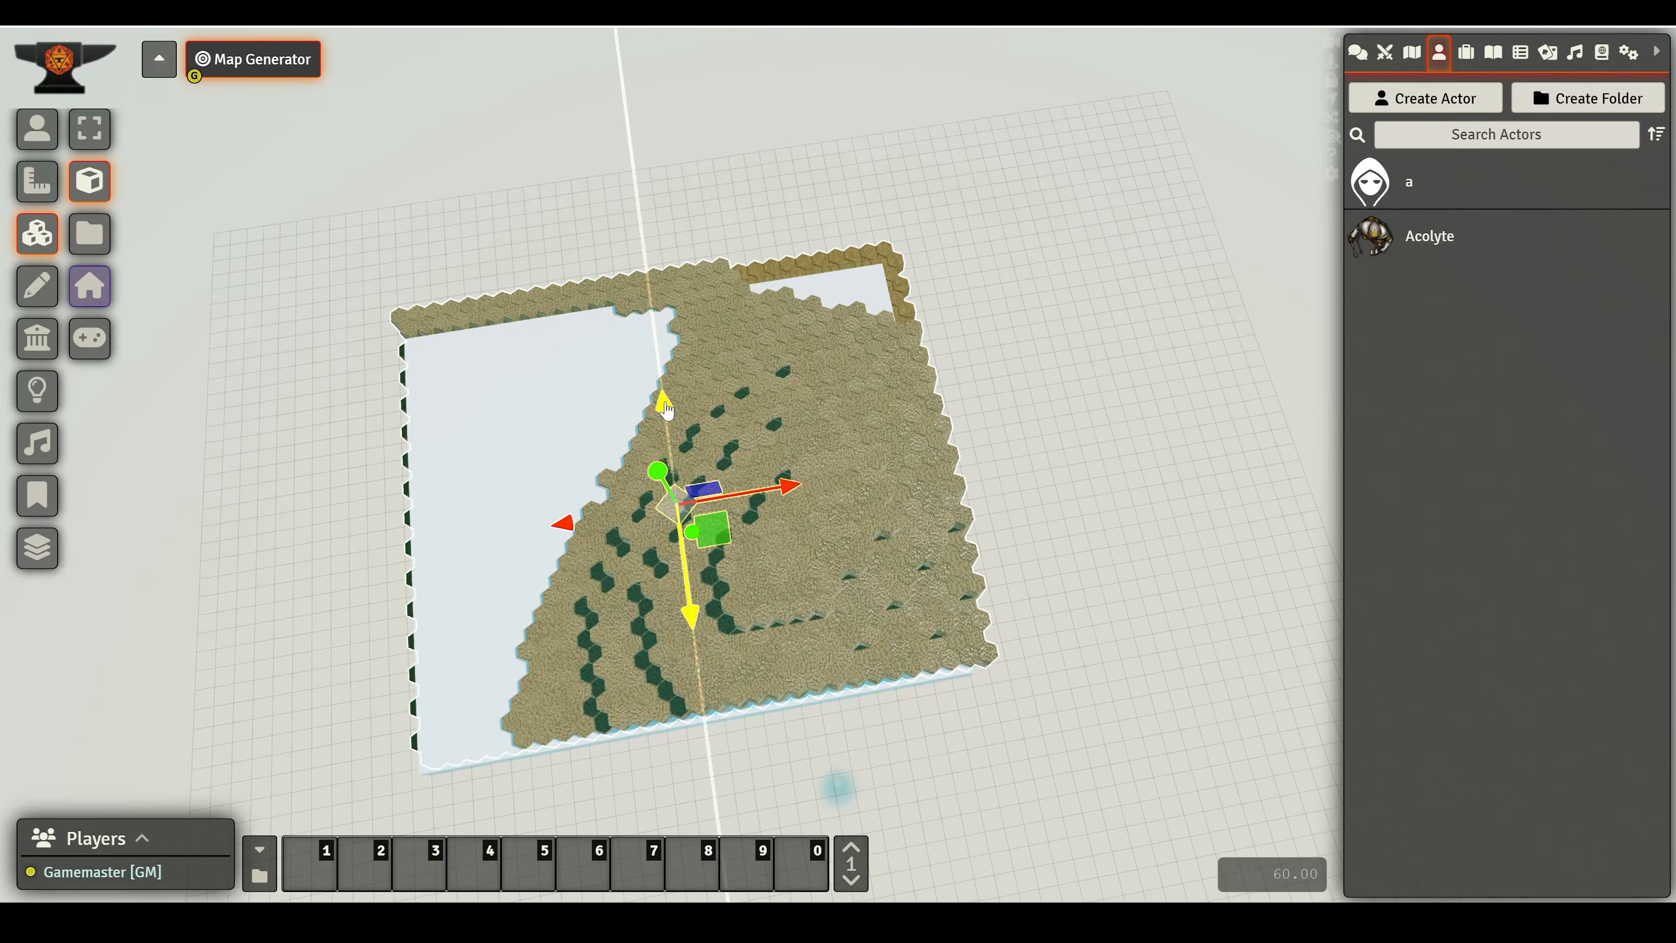
left_click_drag(666, 409, 662, 398)
key("s")
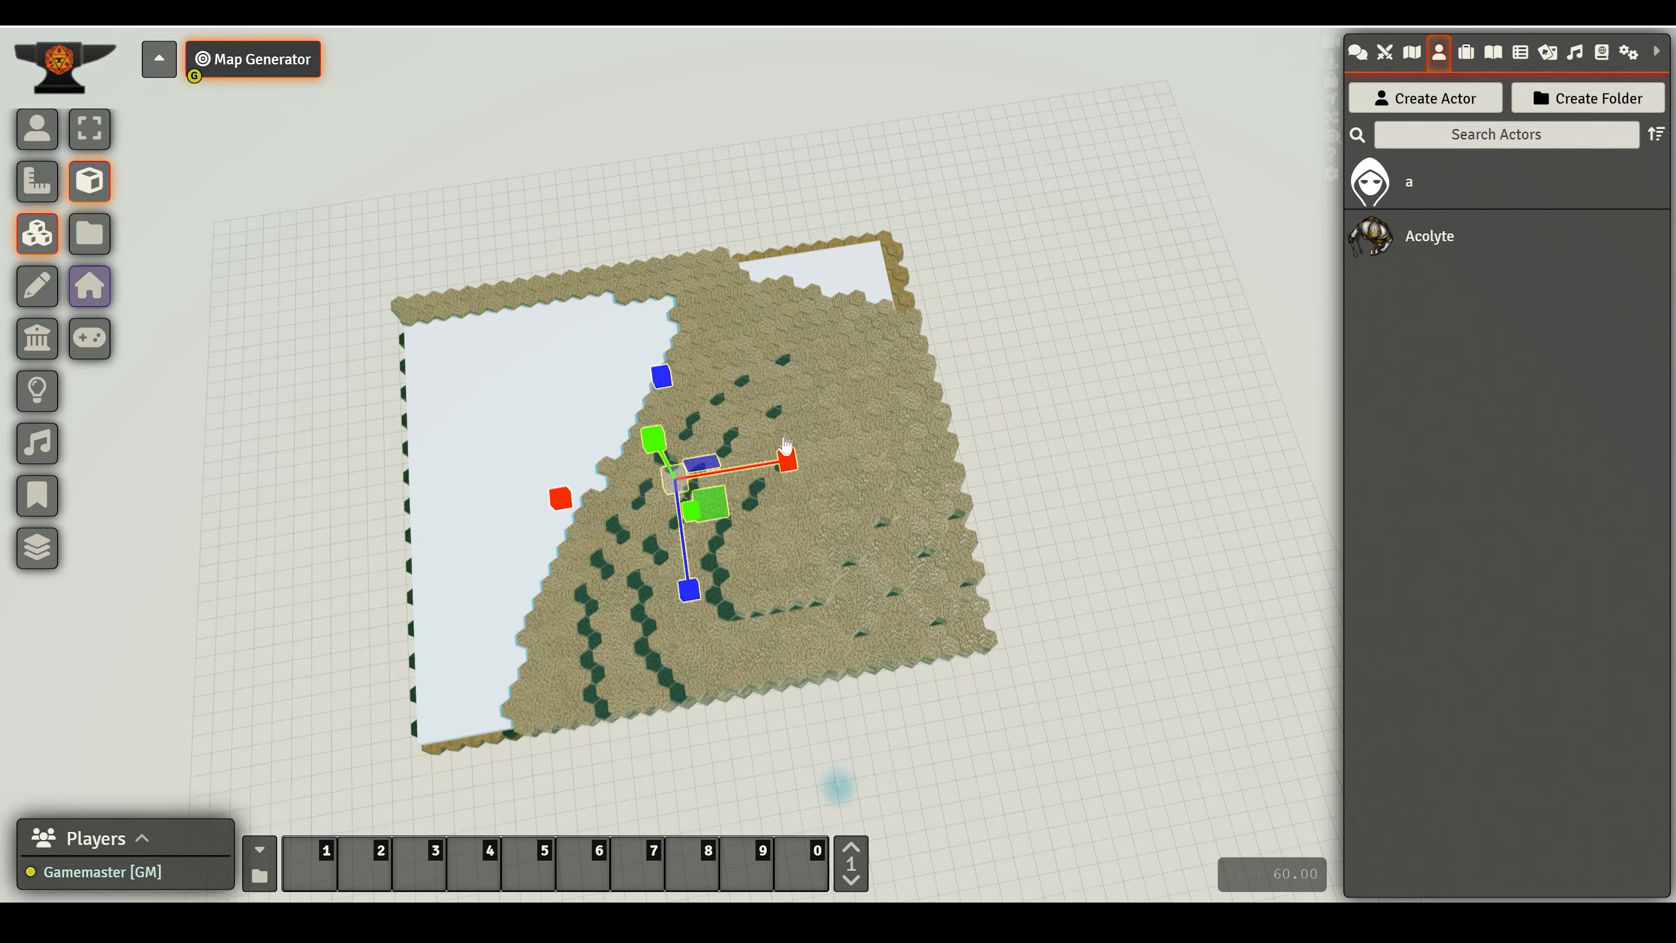
left_click_drag(789, 452, 796, 451)
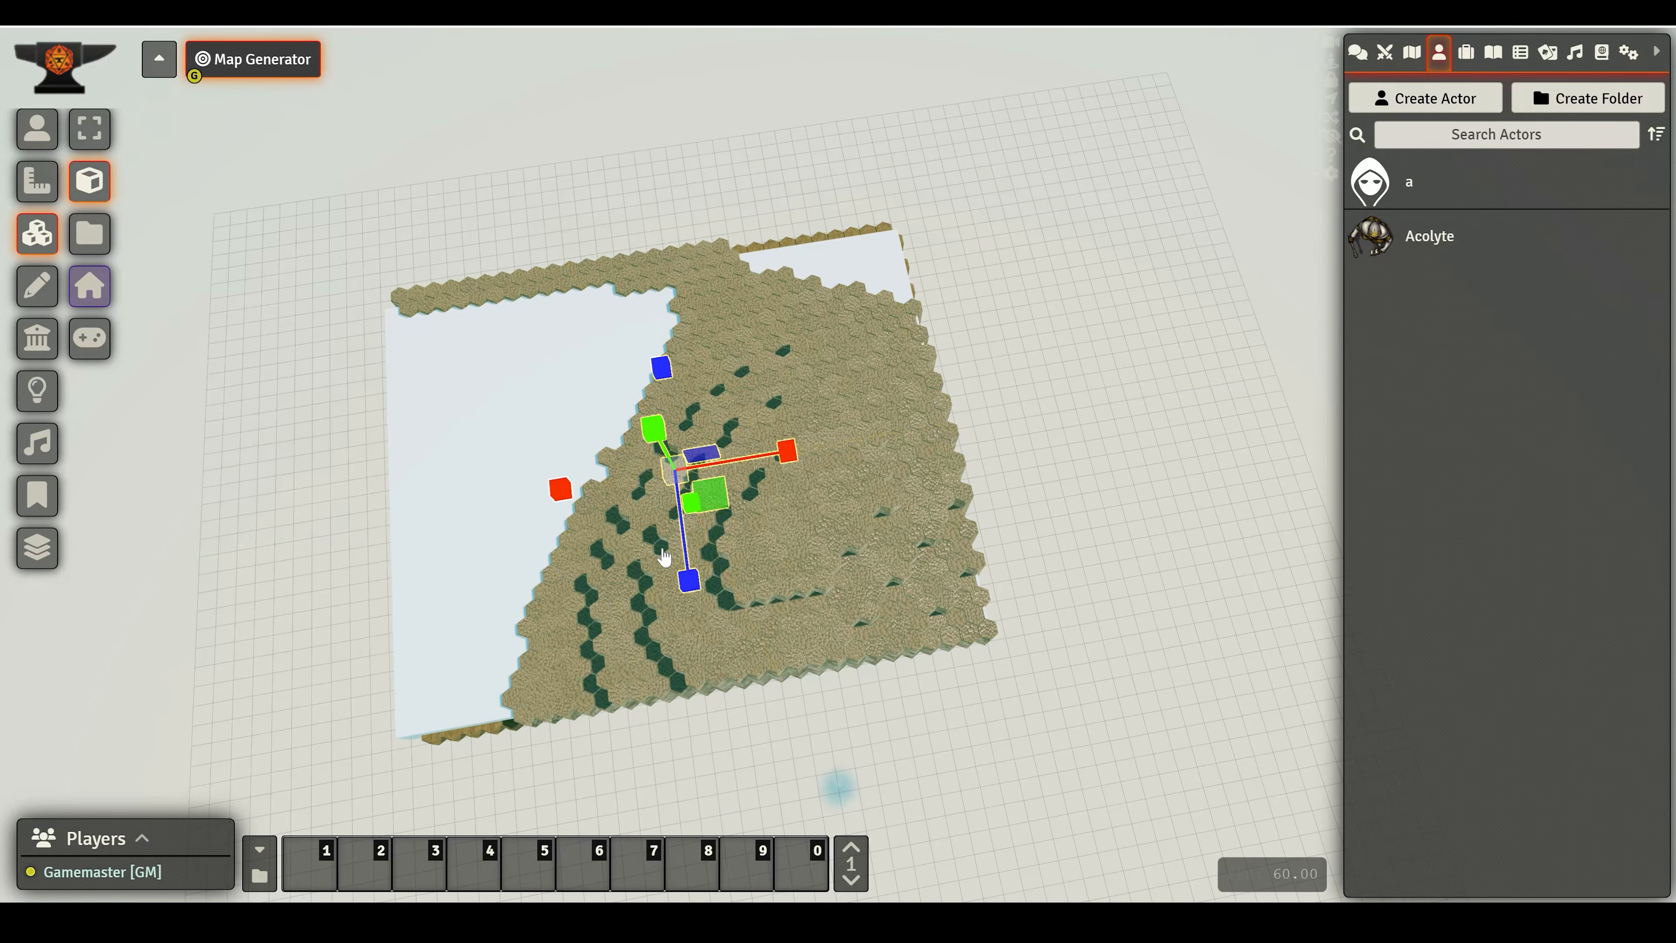
left_click_drag(688, 581, 684, 589)
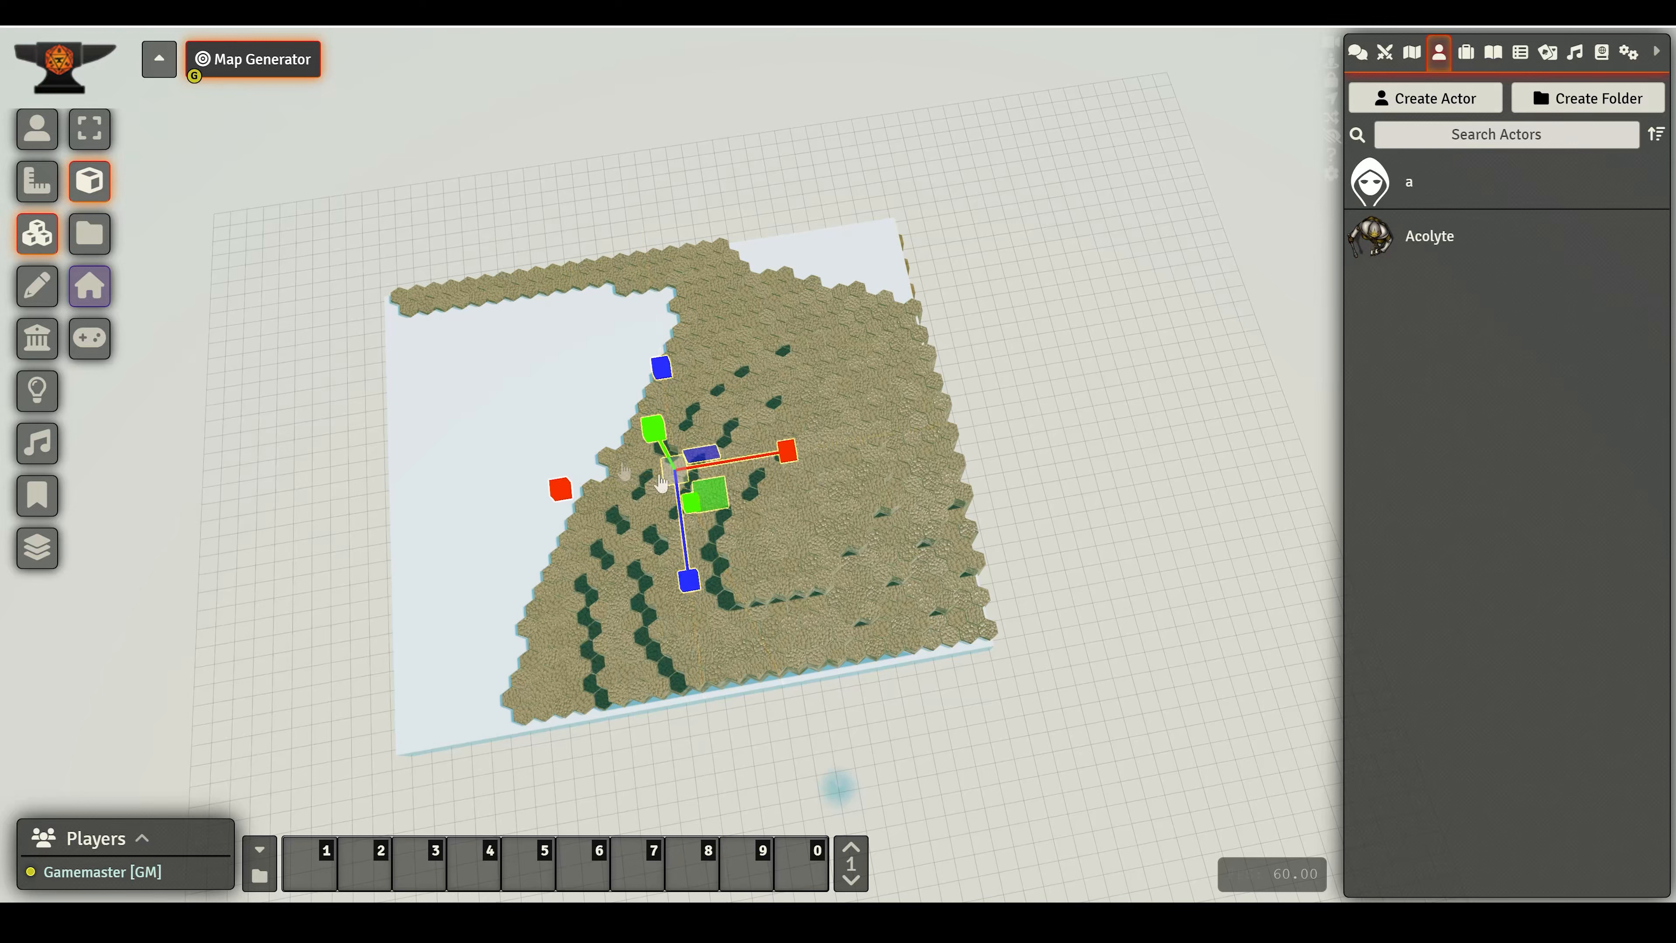
key("t")
left_click_drag(783, 459, 788, 458)
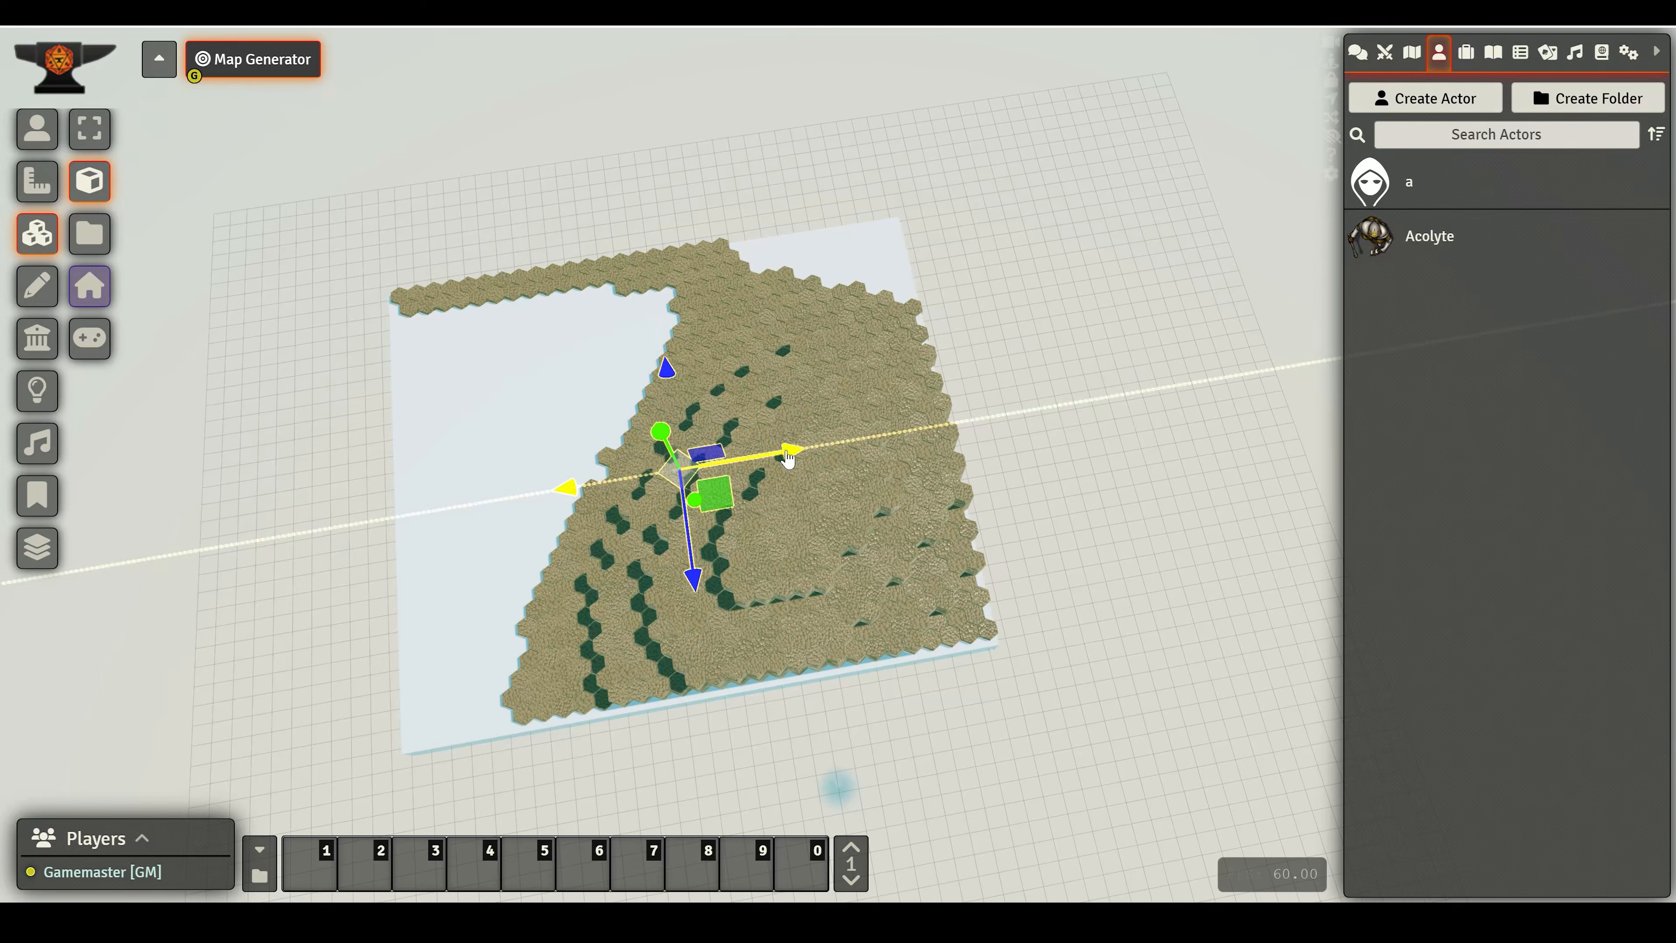
- Open the box tile's 3D settings and set its tint colour to #00d9ff
double_click(589, 370)
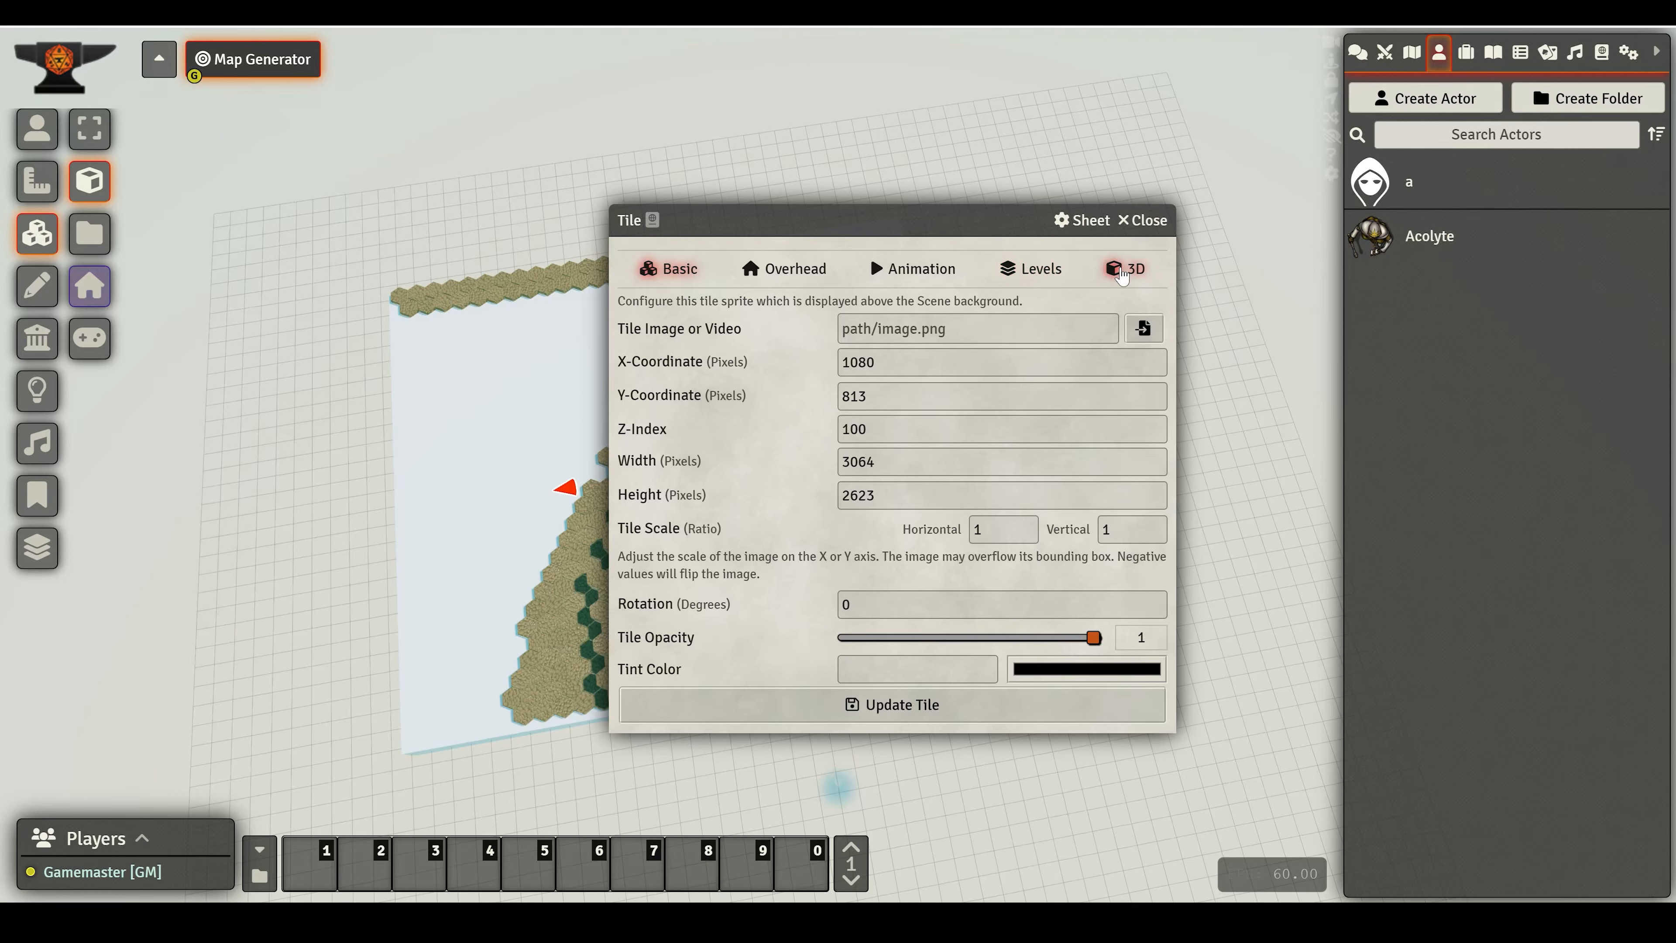
left_click(1122, 270)
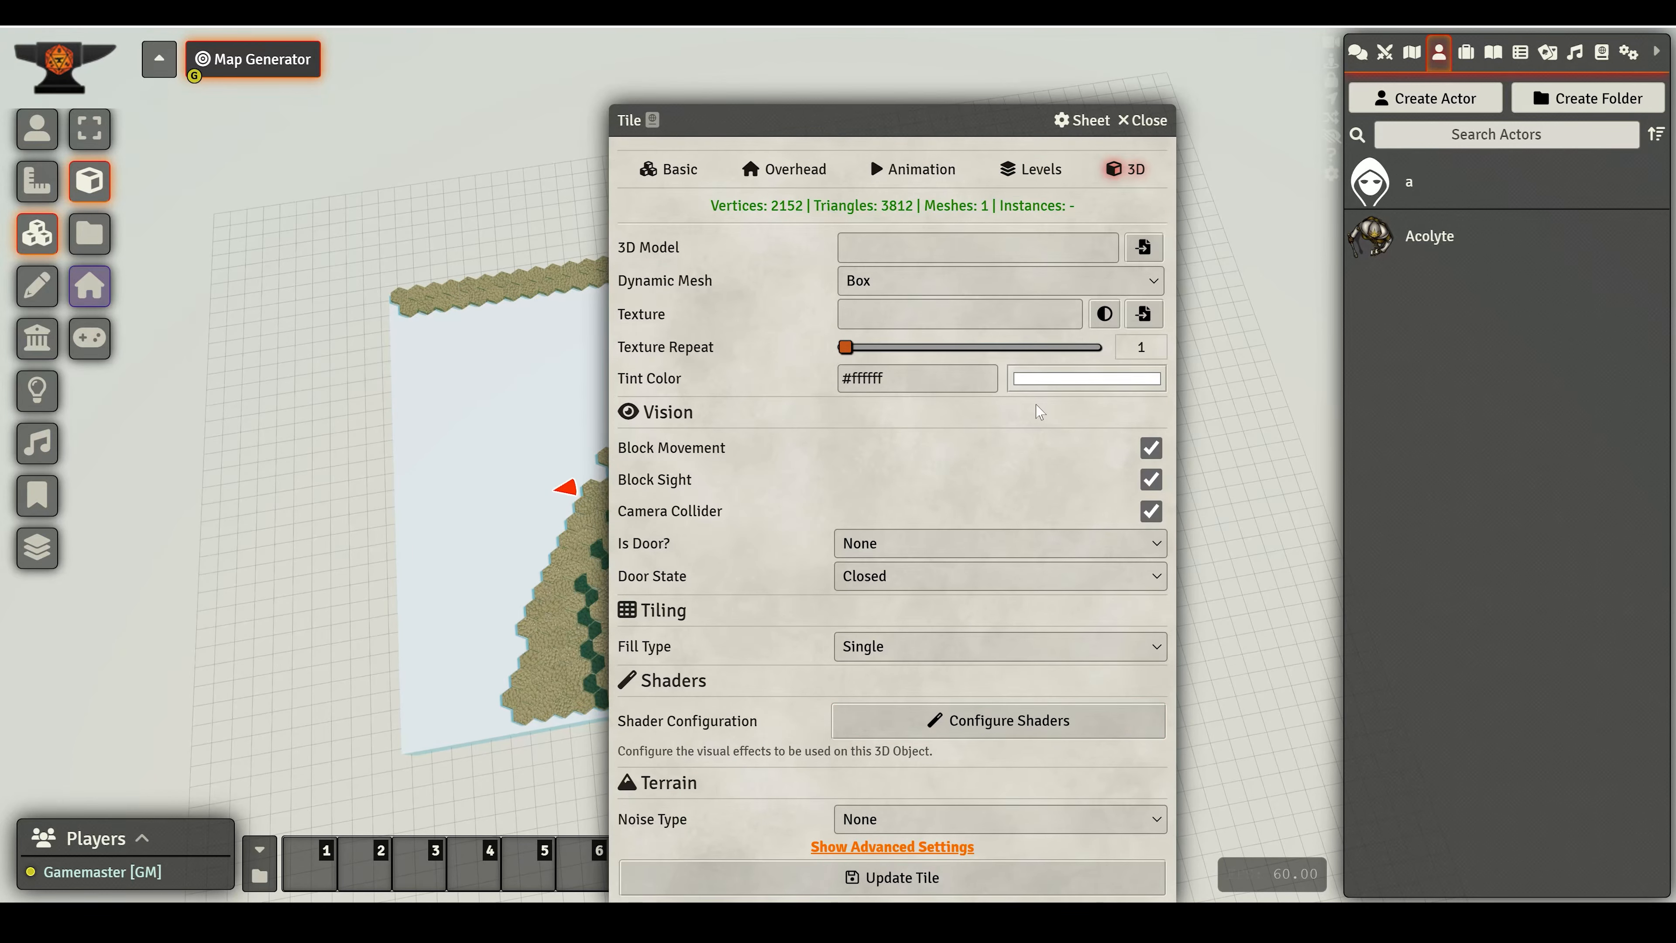
left_click(1069, 379)
left_click(1171, 568)
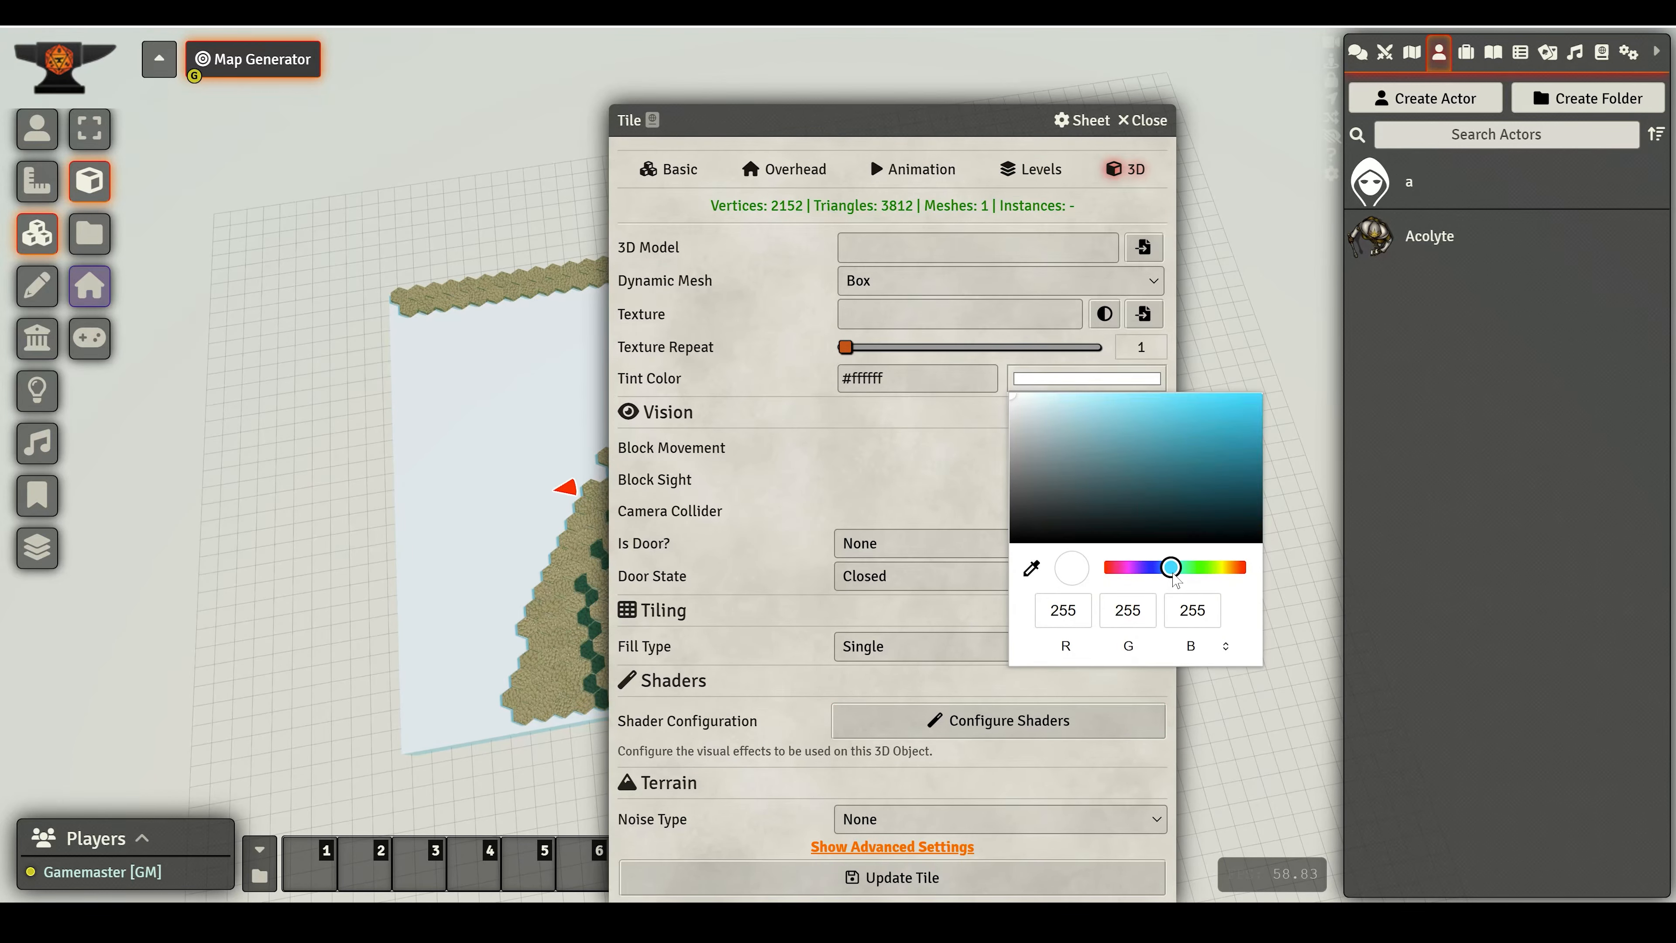
left_click_drag(1132, 490, 1262, 395)
left_click(683, 412)
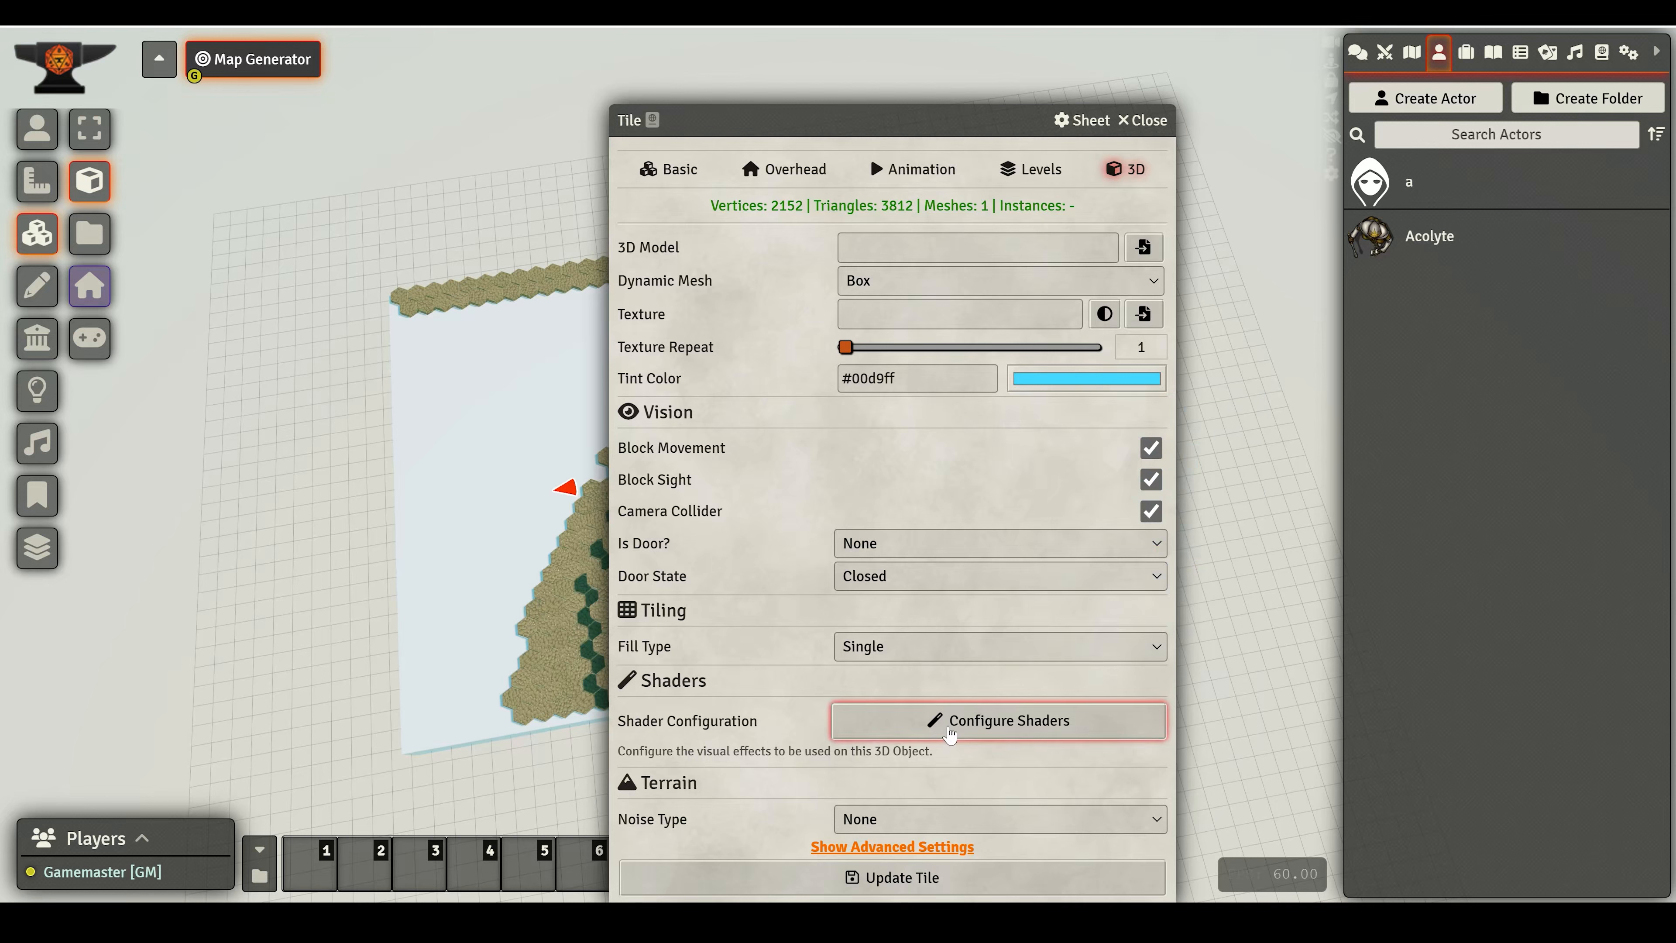
- Enable the Ocean shader on the box and save the shader configuration
left_click(907, 716)
left_click(701, 327)
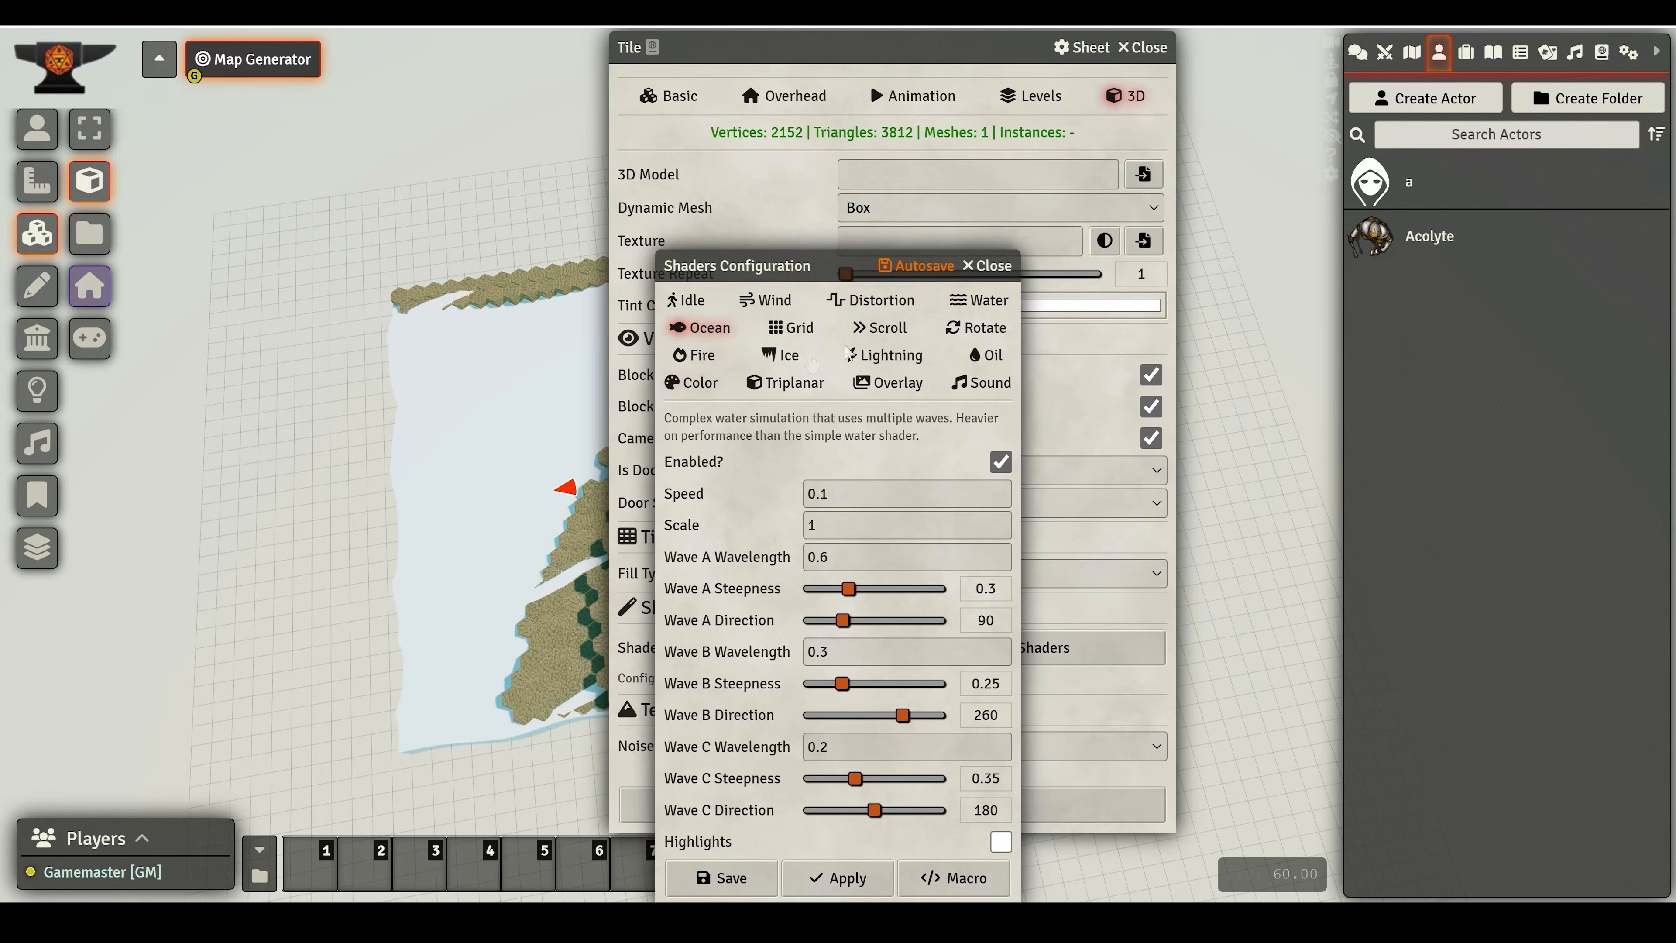
left_click(723, 879)
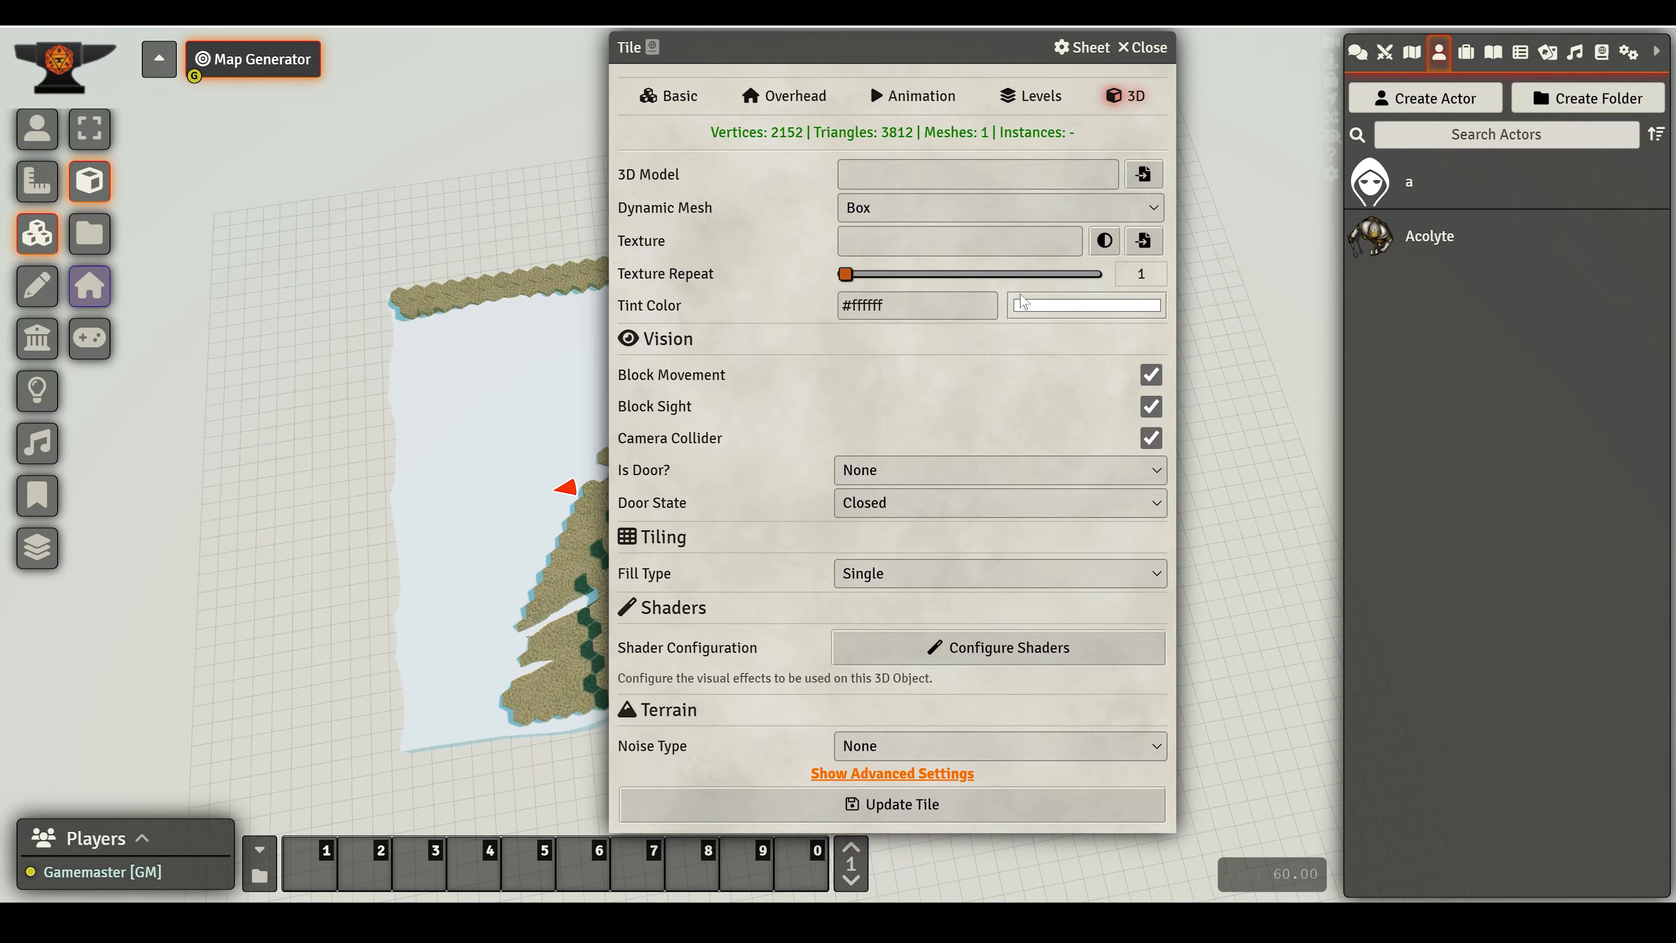
- Set the box's tint colour to #24ffe5 and update the tile
left_click(1049, 307)
left_click(1179, 495)
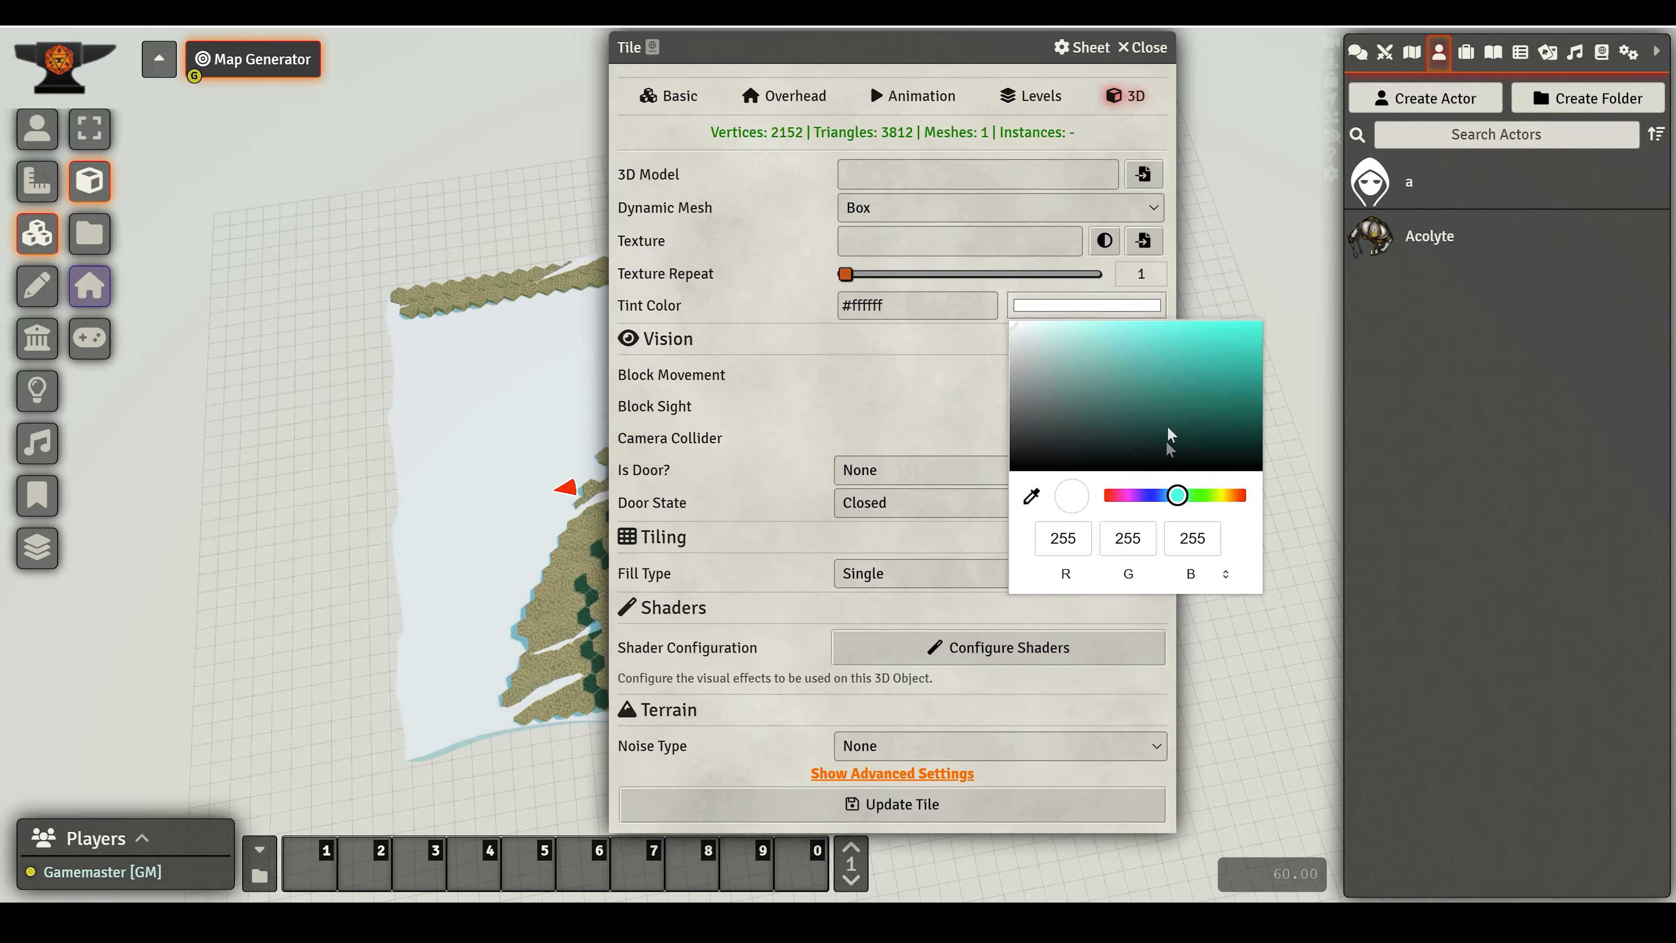
left_click(1226, 322)
left_click(826, 385)
left_click(891, 803)
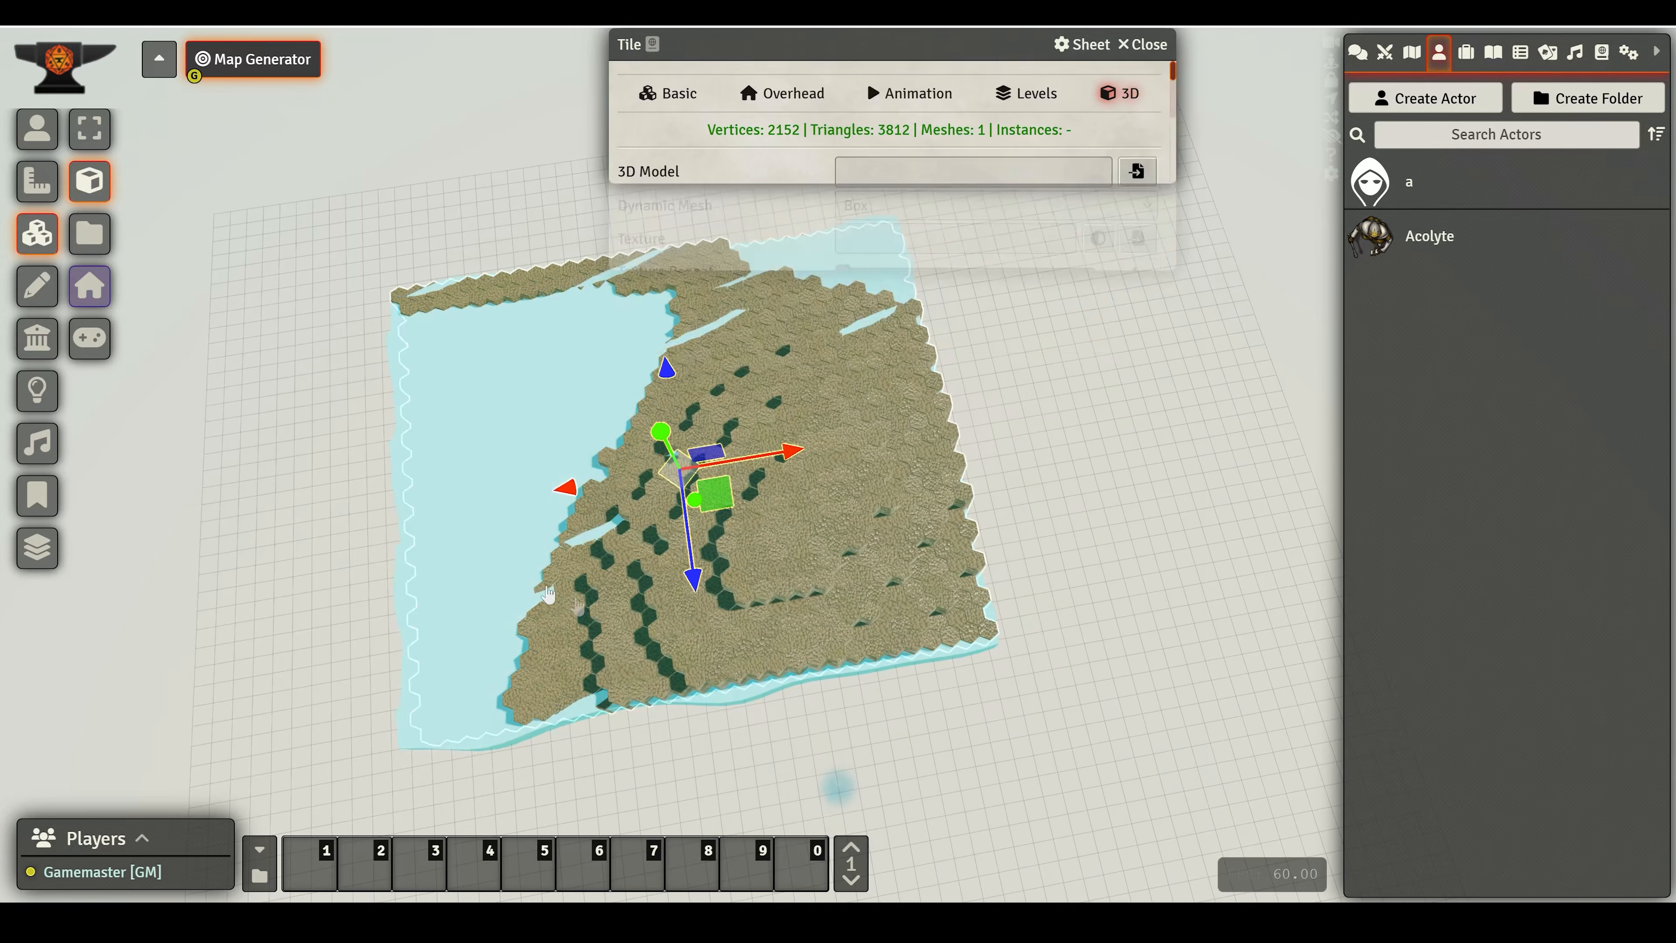
- Switch to scale mode and stretch the water box slightly along its vertical axis
left_click_drag(408, 567, 357, 541)
double_click(374, 536)
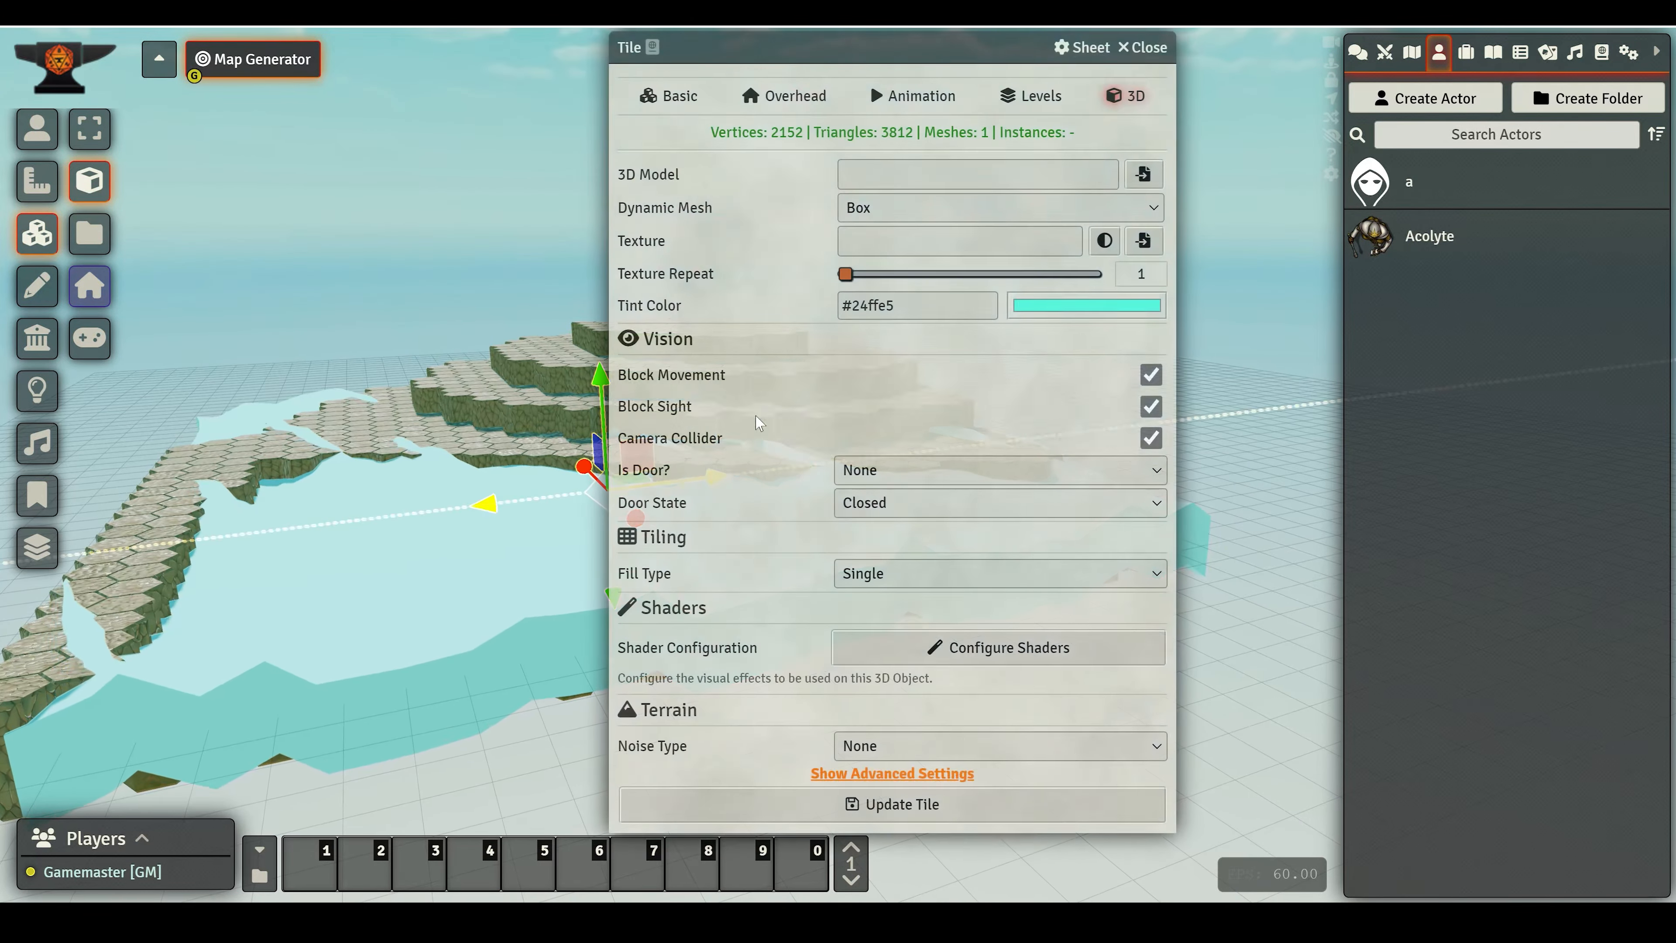
left_click(1131, 52)
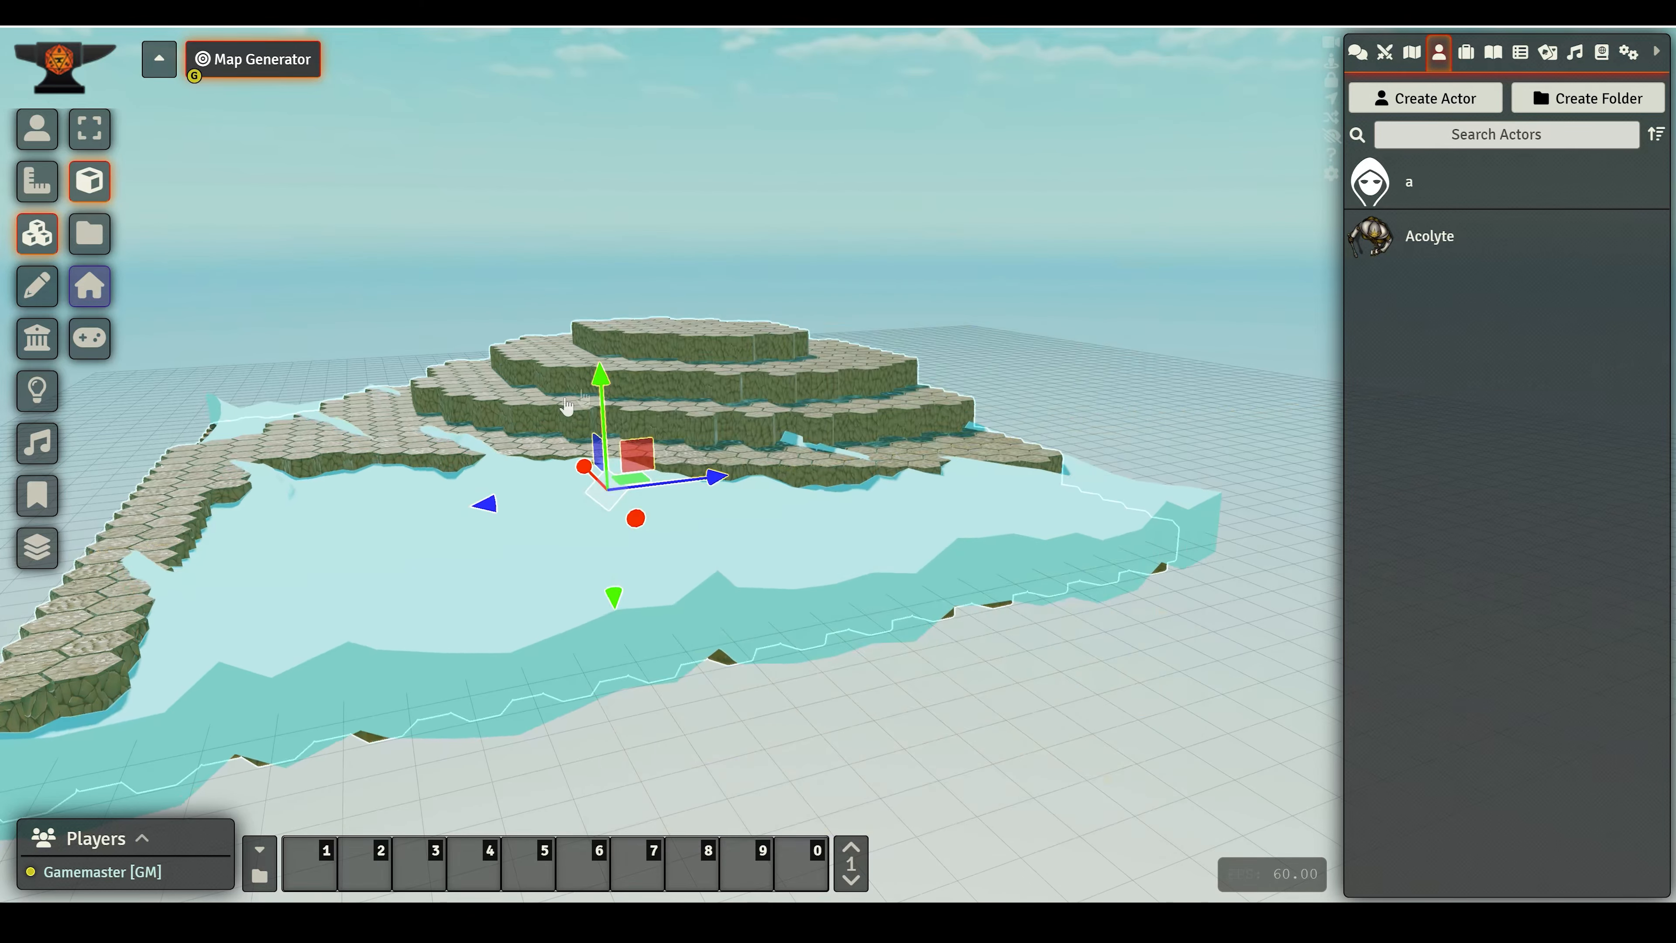
key("s")
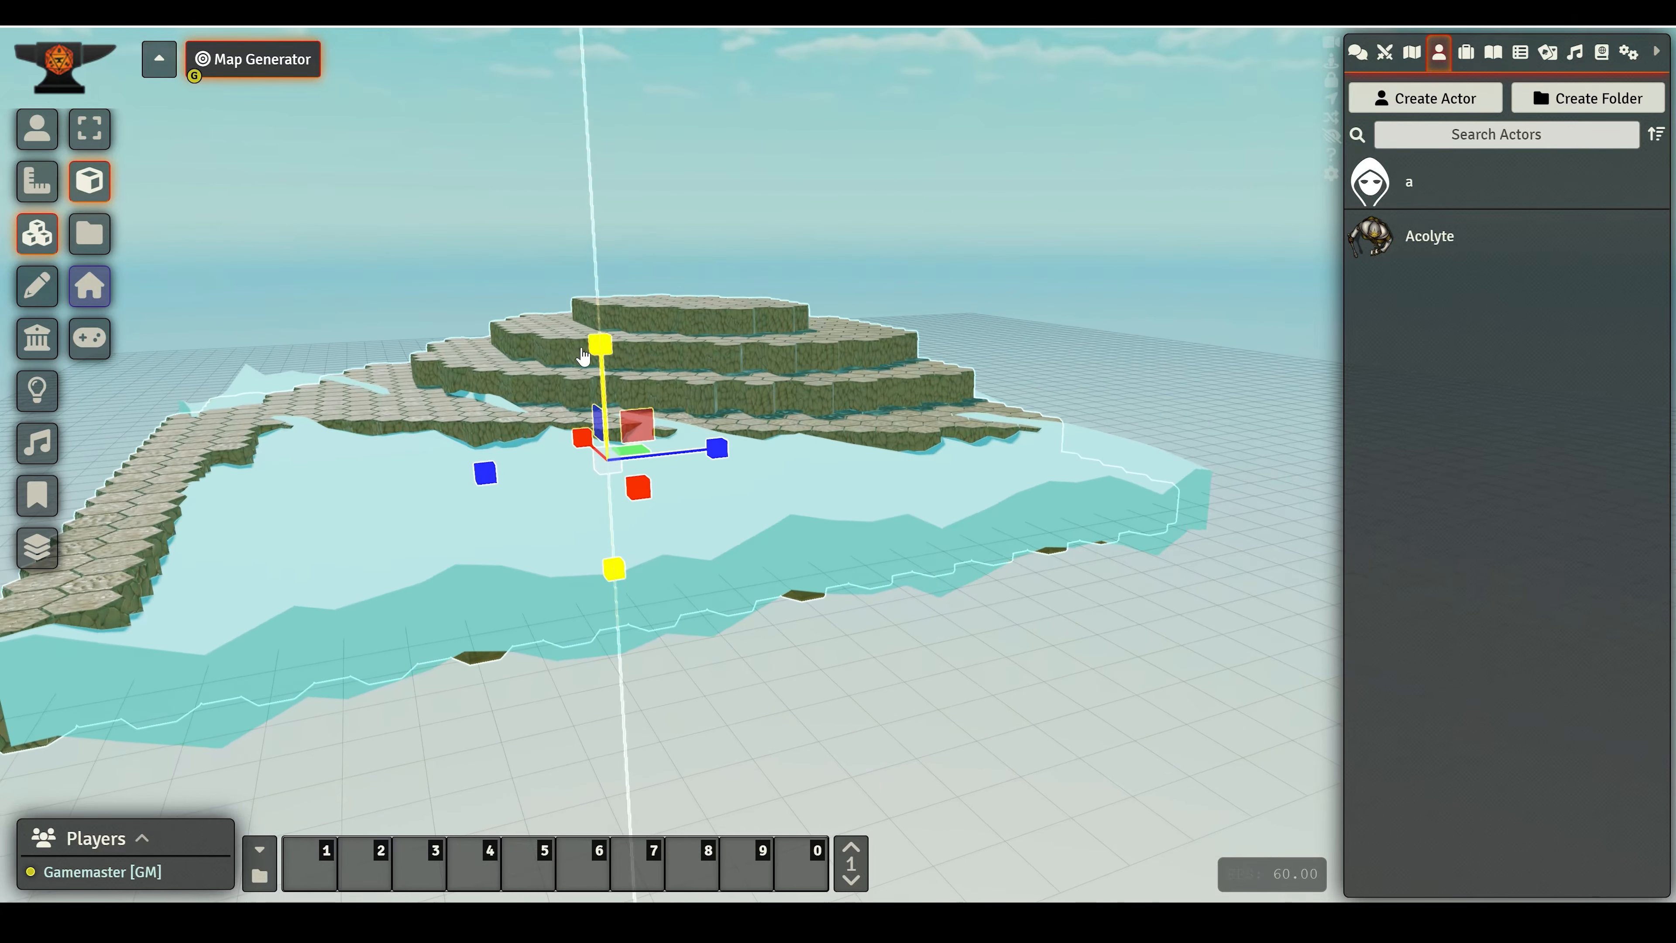
left_click_drag(593, 392, 573, 348)
- Reopen the box's shader configuration and set the Ocean shader's scale to 0.5
double_click(326, 531)
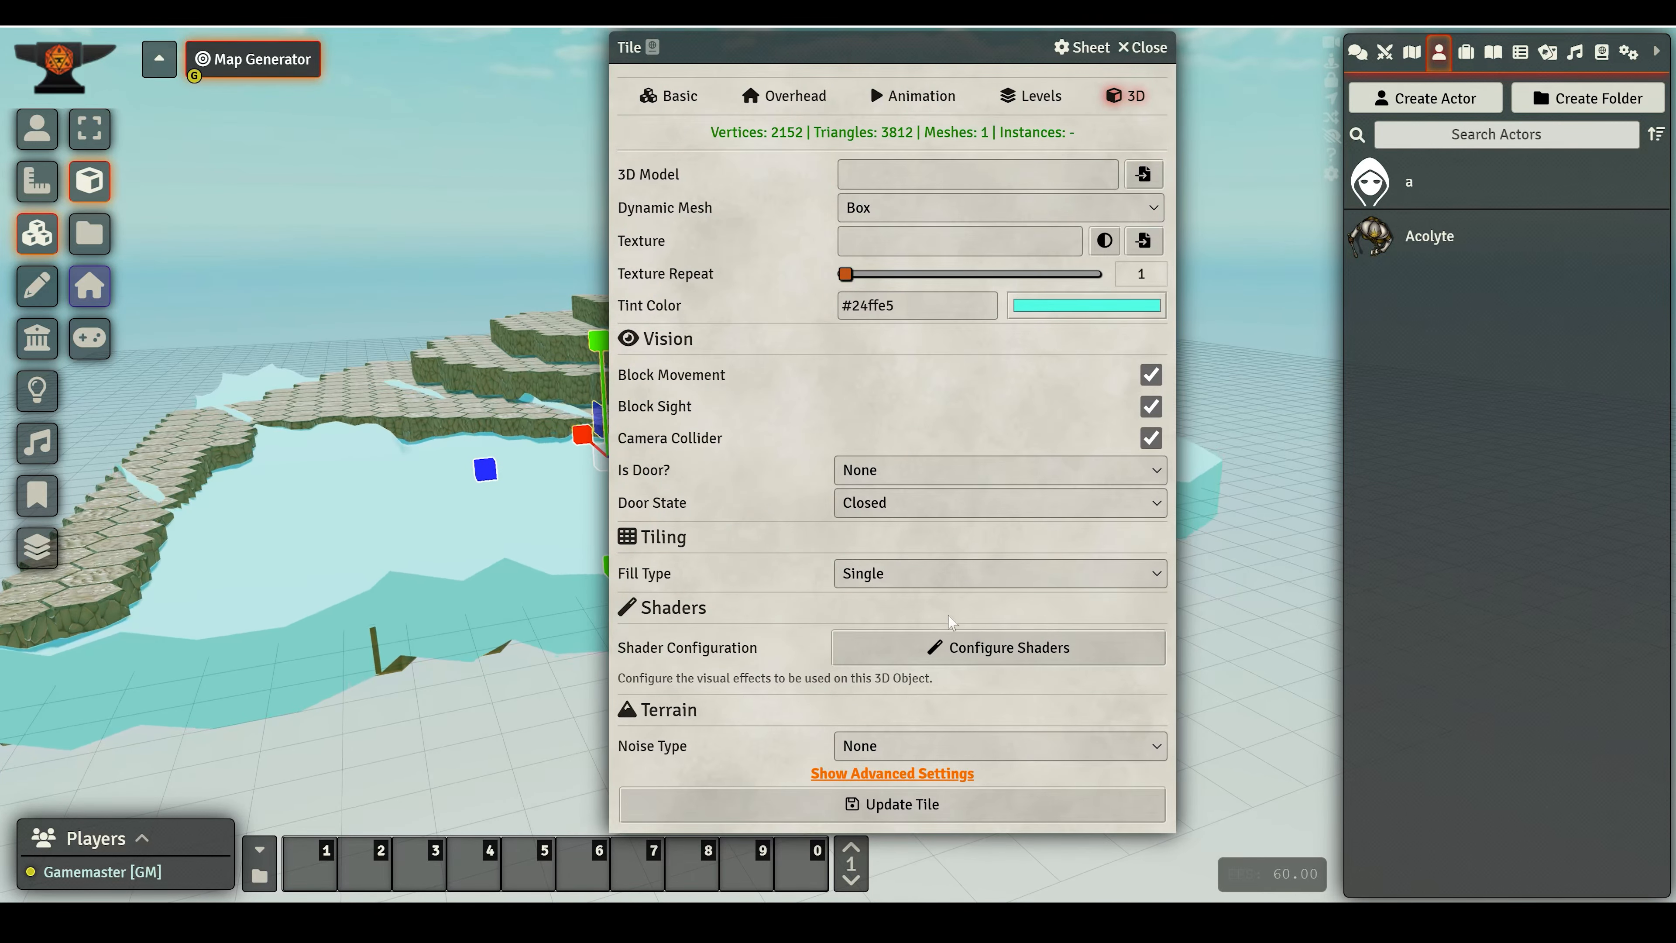
left_click(990, 645)
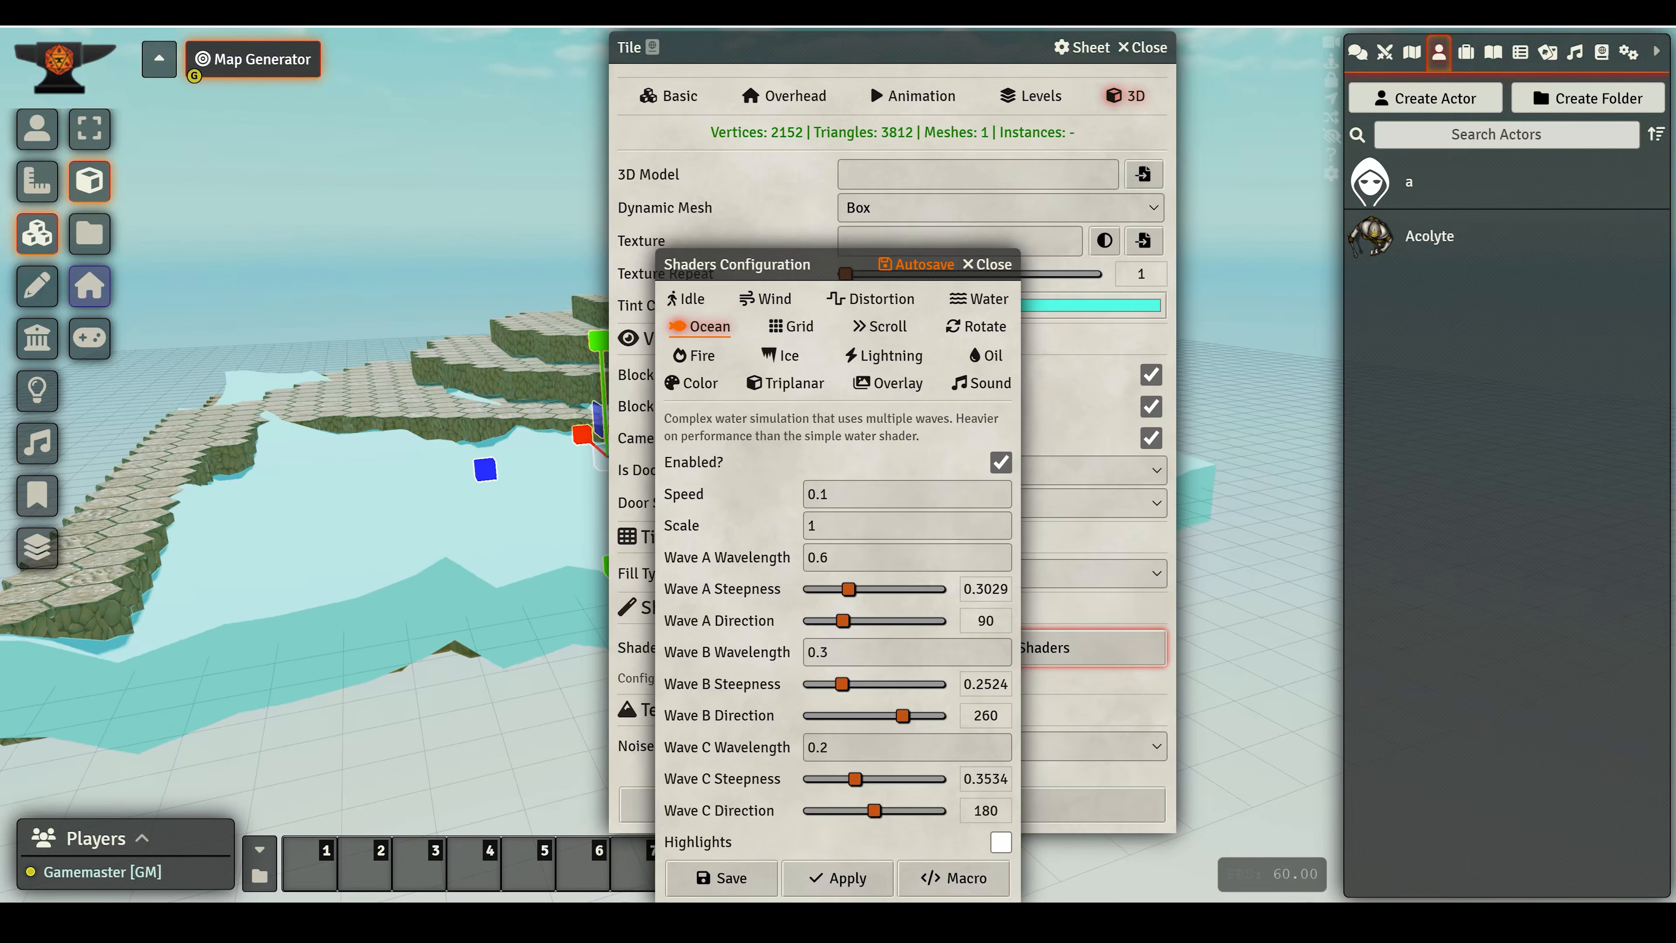
left_click(731, 532)
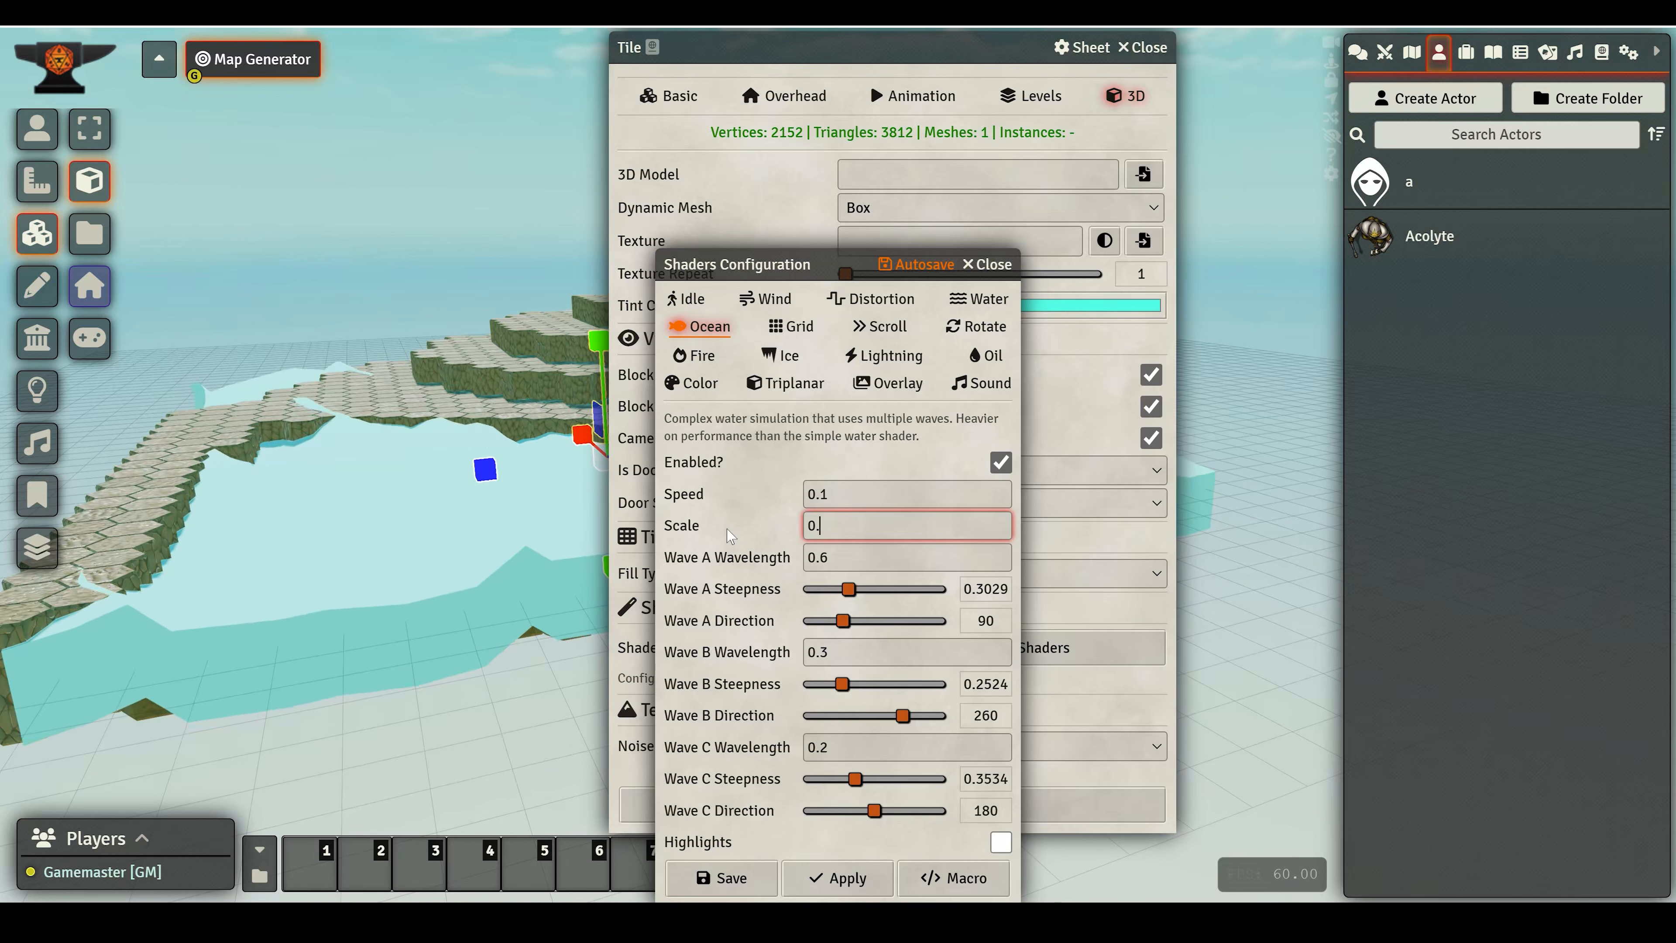
key("Return")
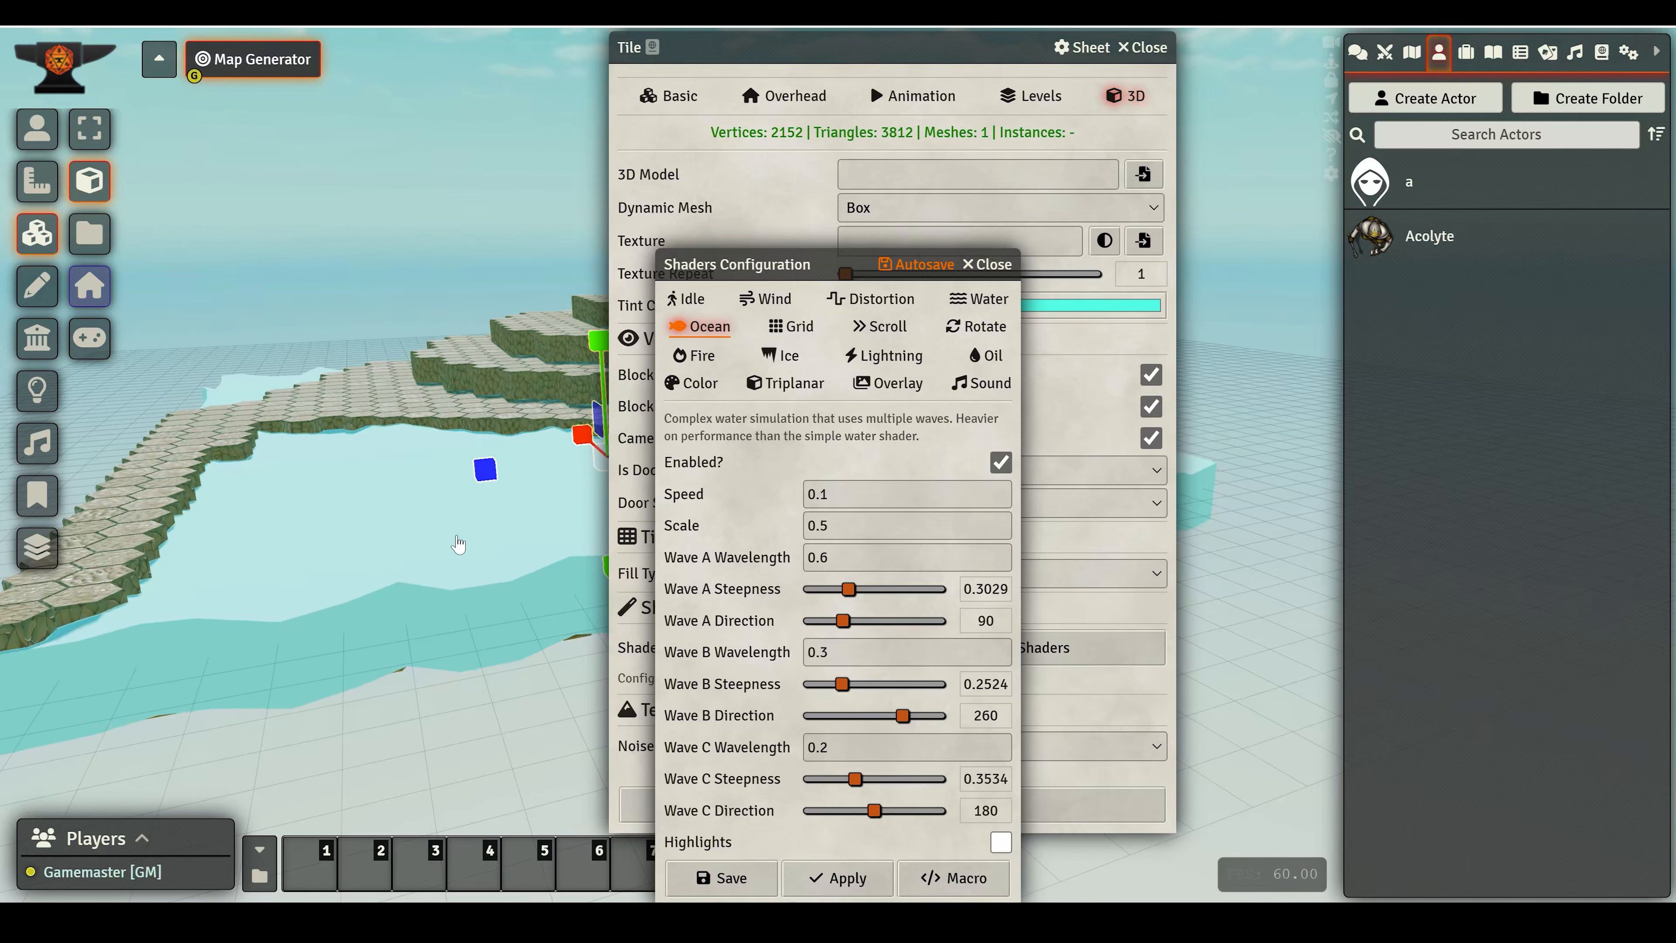
left_click(988, 265)
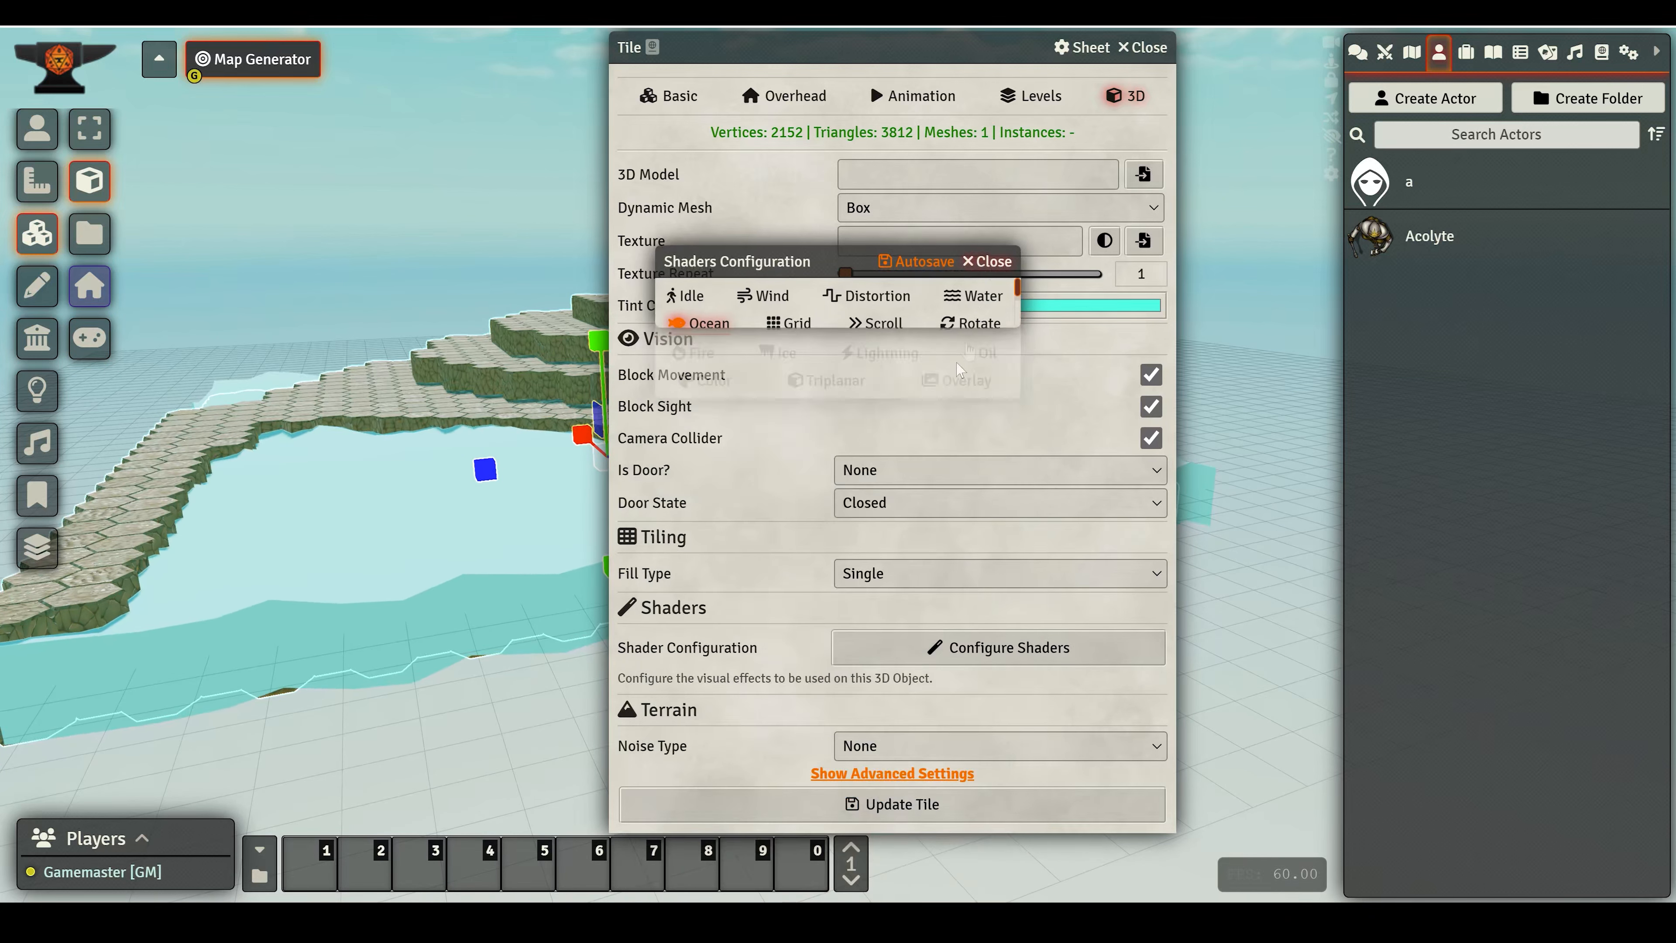
- Lower the box's opacity to 0.61 in its advanced 3D settings and update the tile
left_click(848, 776)
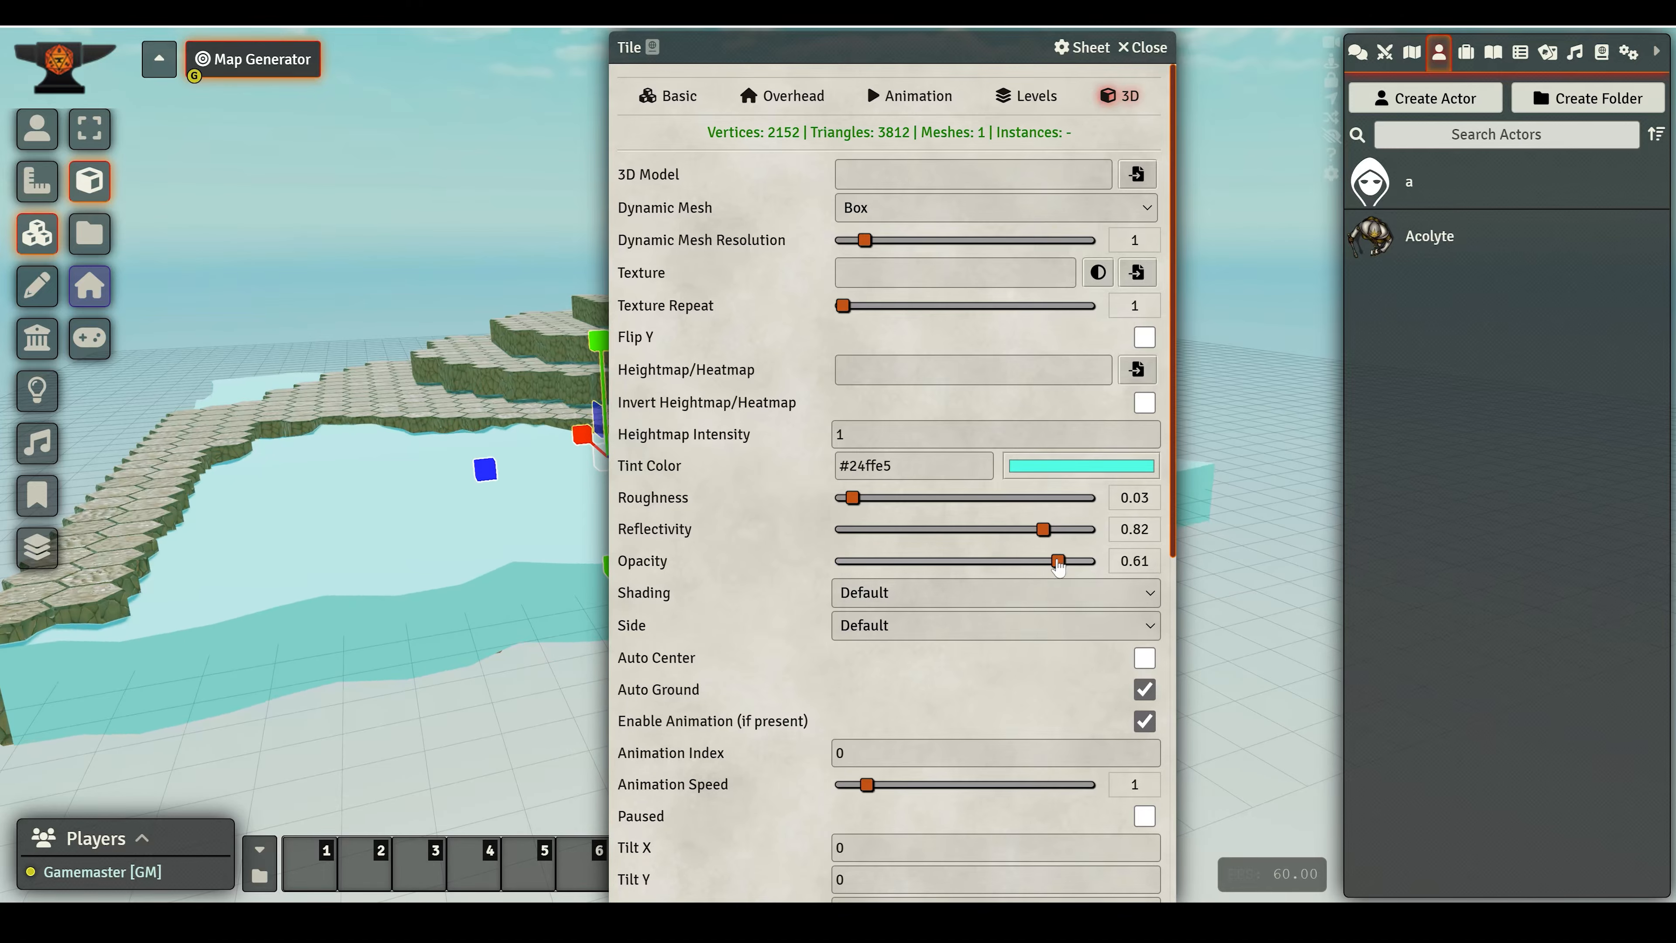
scroll(1042, 570, "down", 9)
left_click(870, 884)
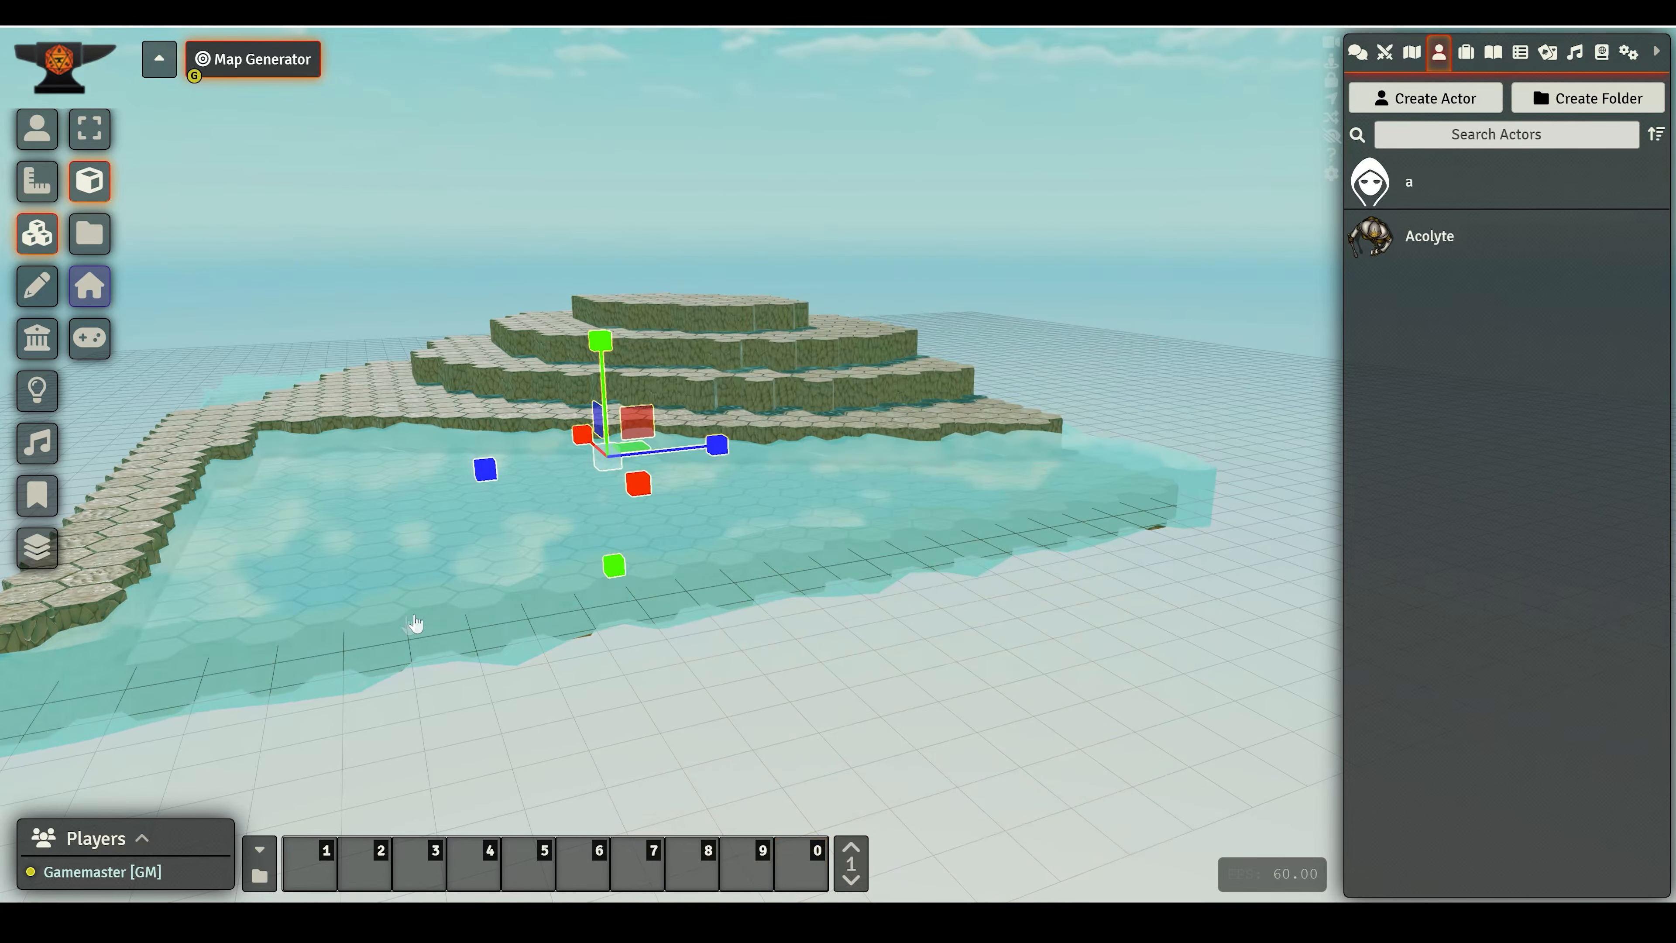
- Deselect the box and orbit around to examine the shore terrain with its water
left_click_drag(1072, 668, 828, 699)
left_click_drag(982, 608, 839, 654)
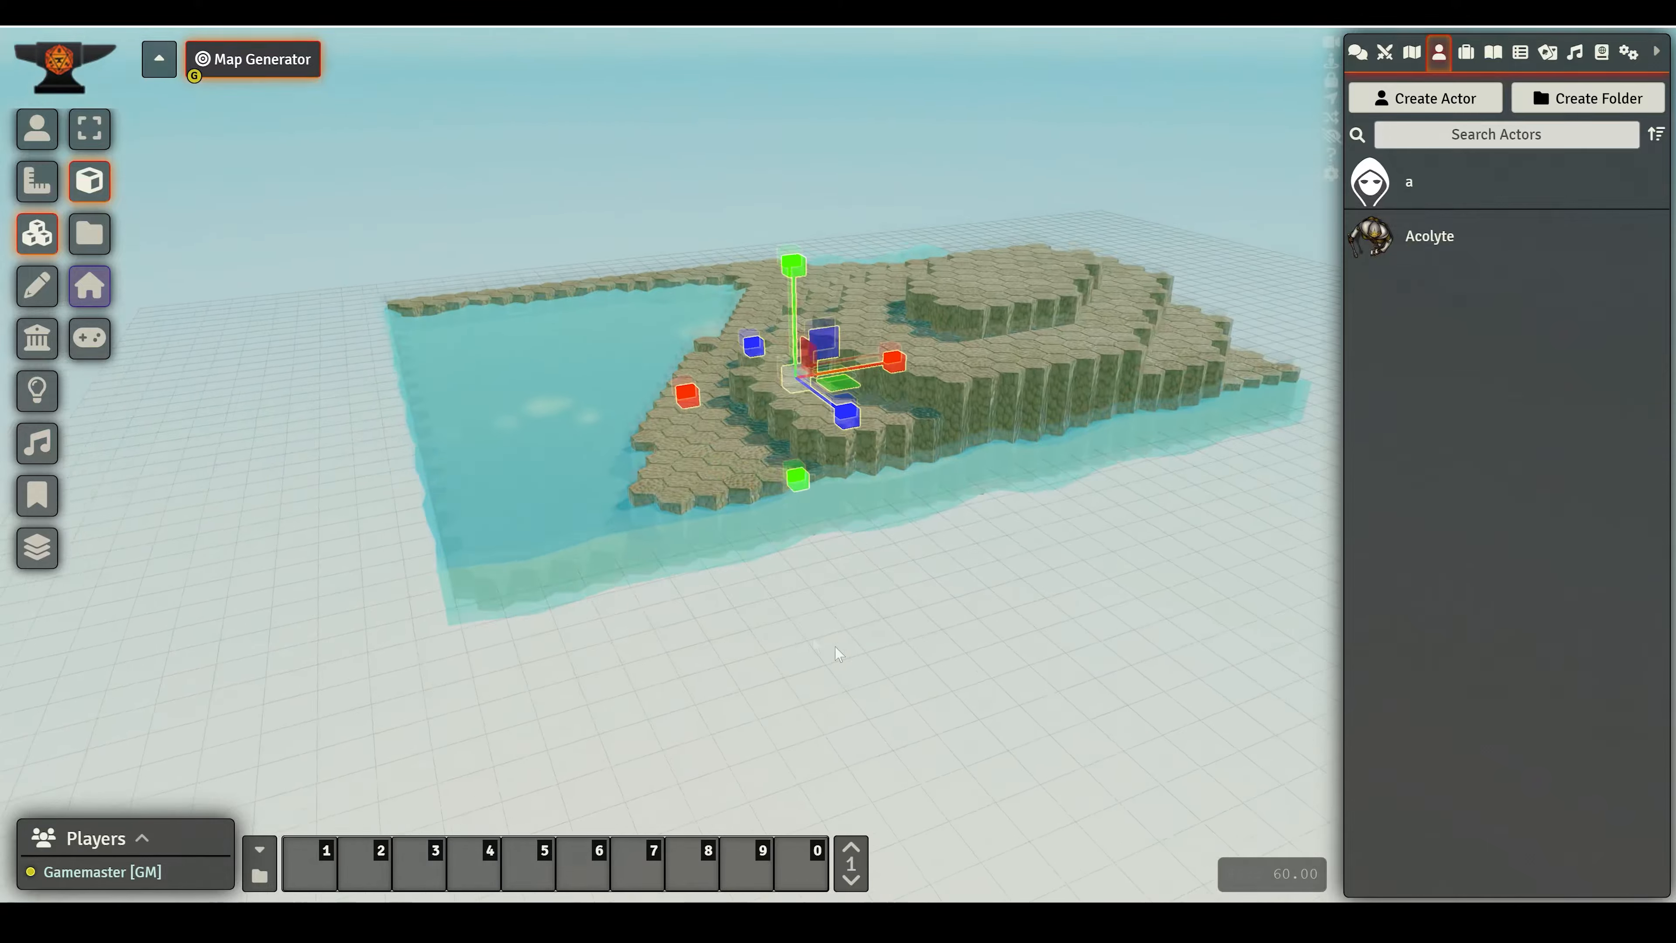
left_click_drag(563, 577, 374, 494)
key("Escape")
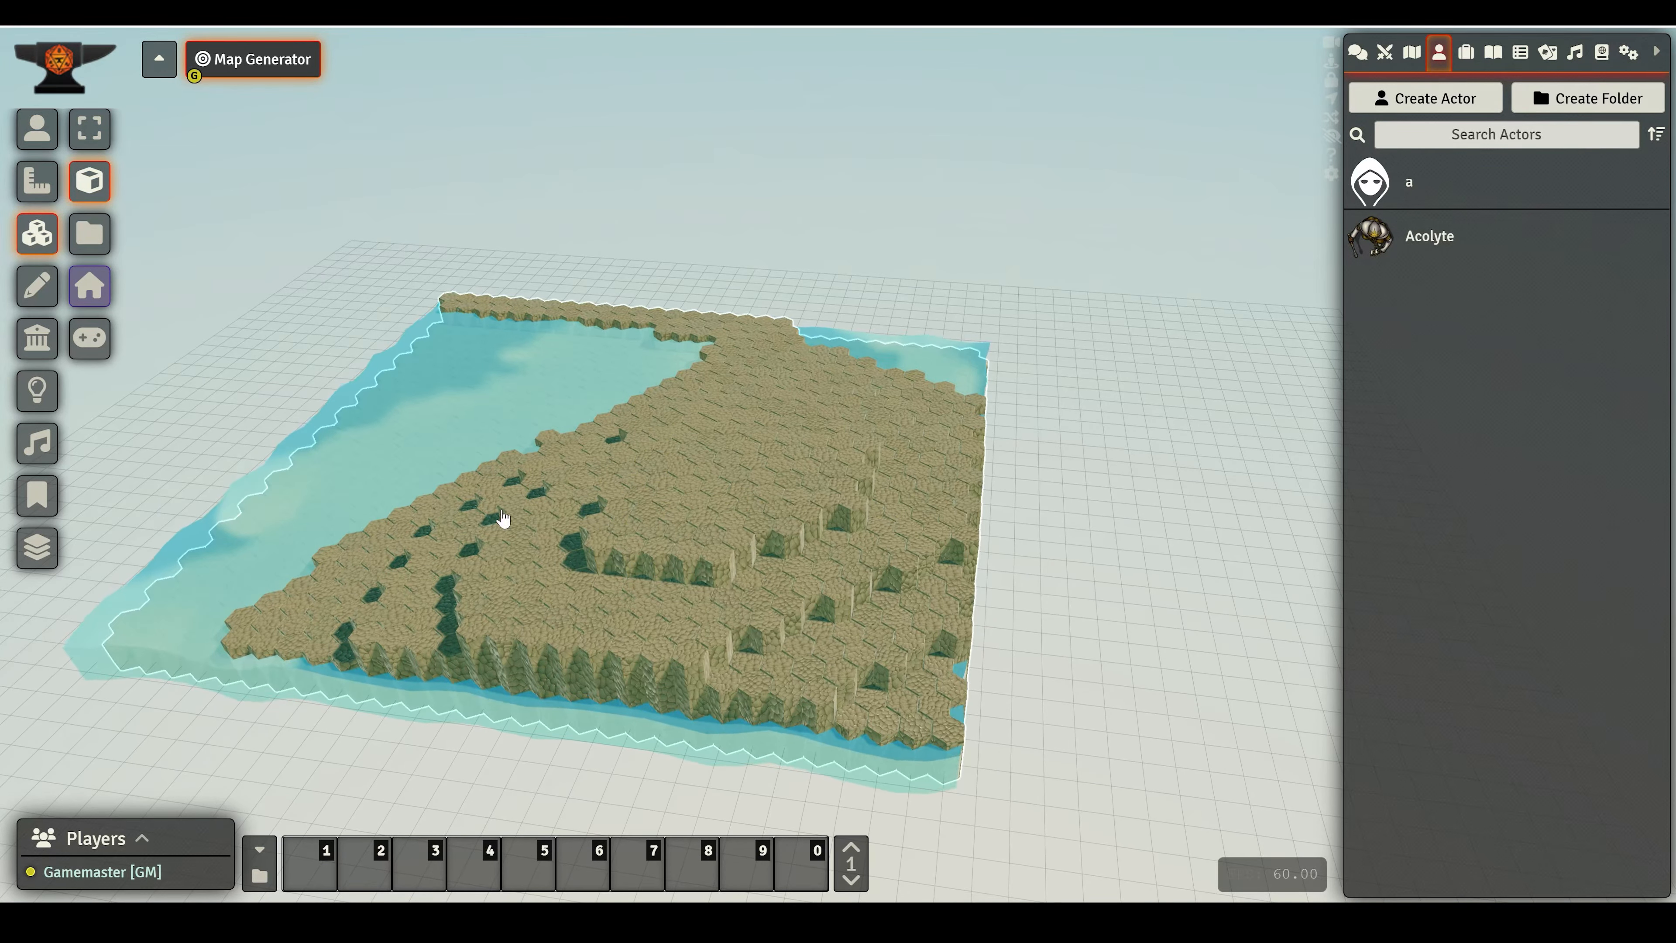
right_click_drag(347, 560, 442, 540)
left_click_drag(442, 540, 275, 460)
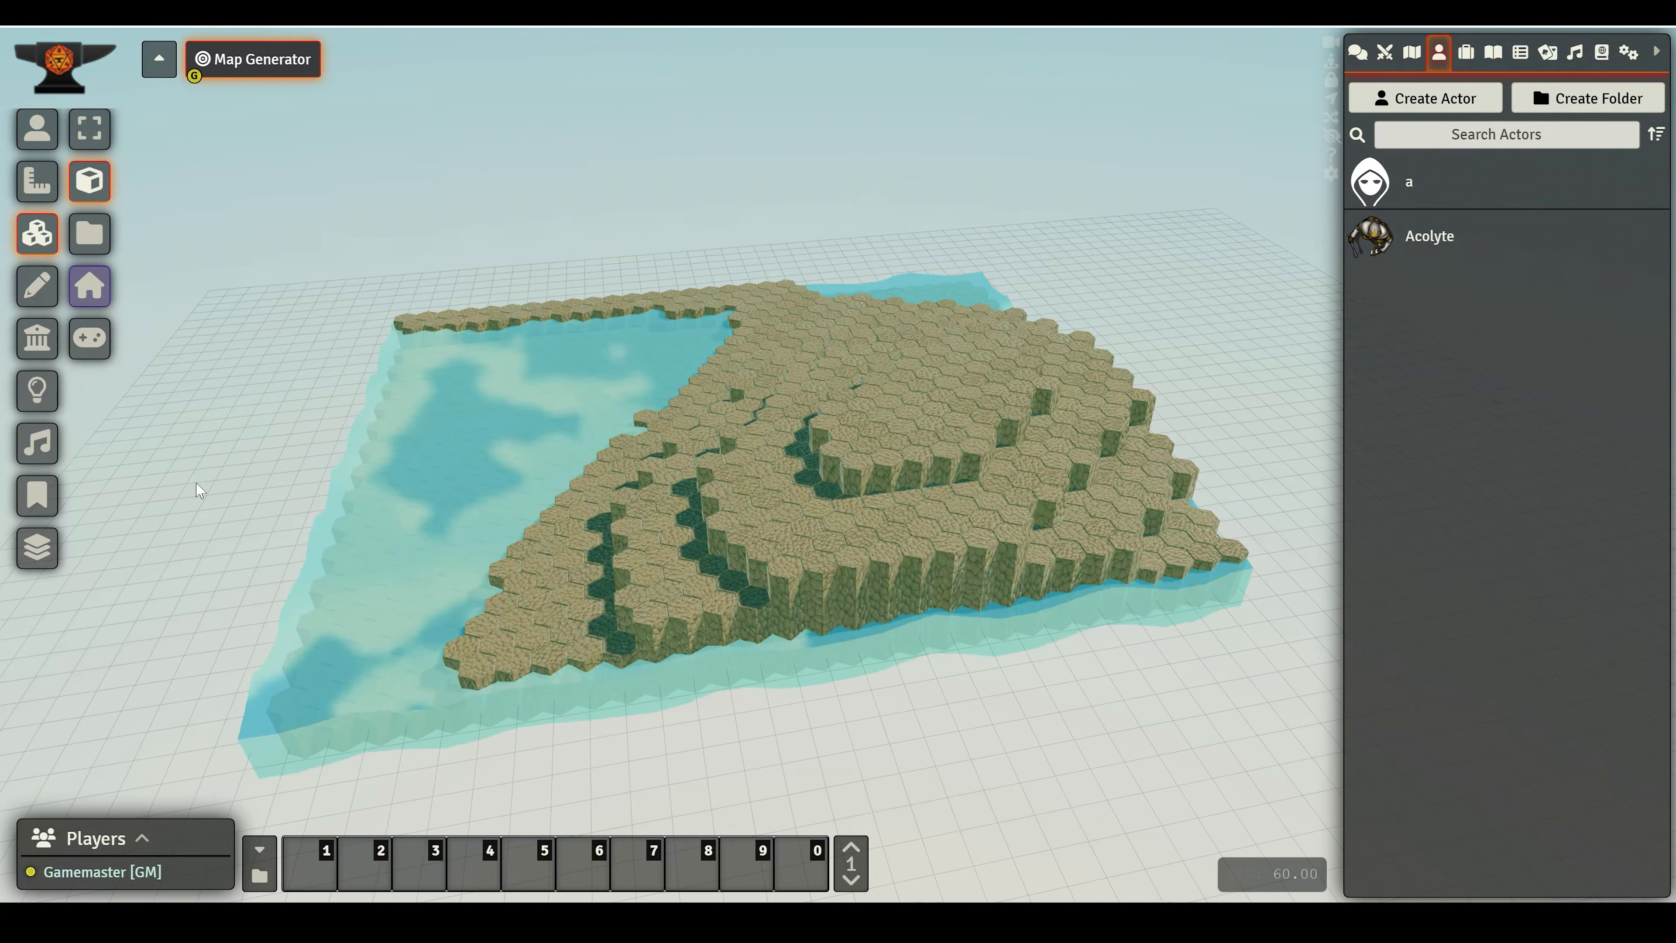